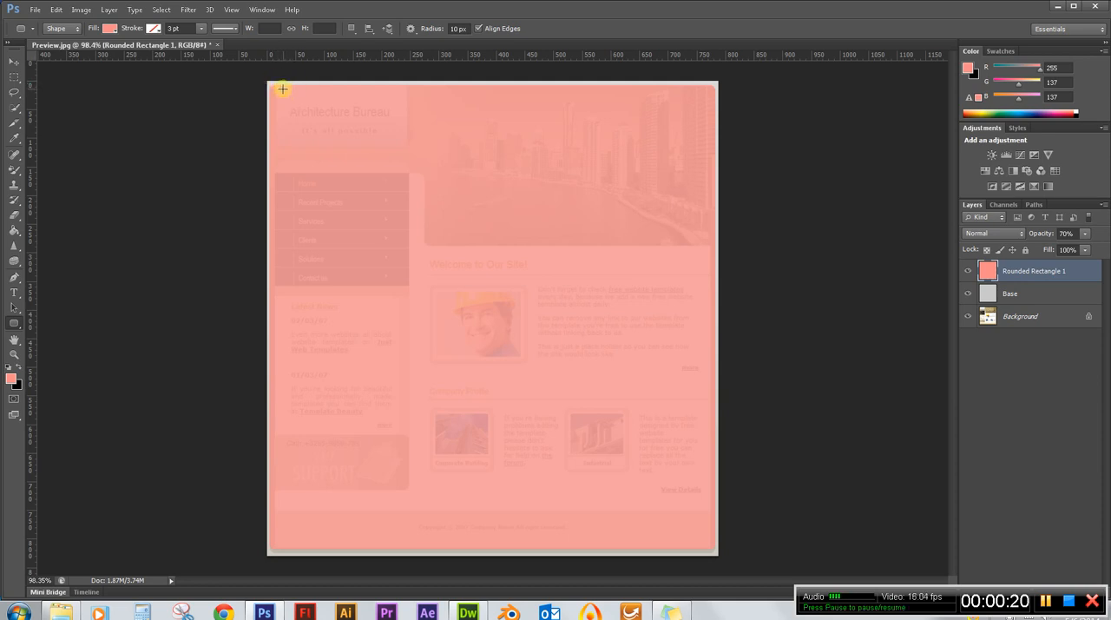
Hide the Rounded Rectangle 1 and Base layers so the original template's header area can be seen.
scroll(274, 80, "up", 6)
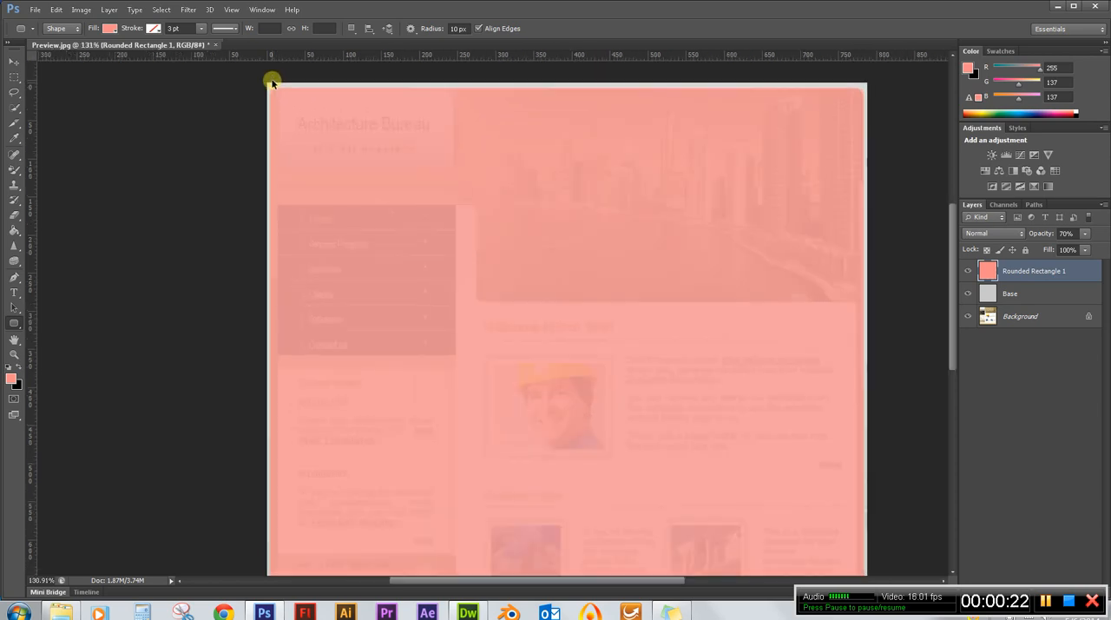
scroll(276, 81, "up", 6)
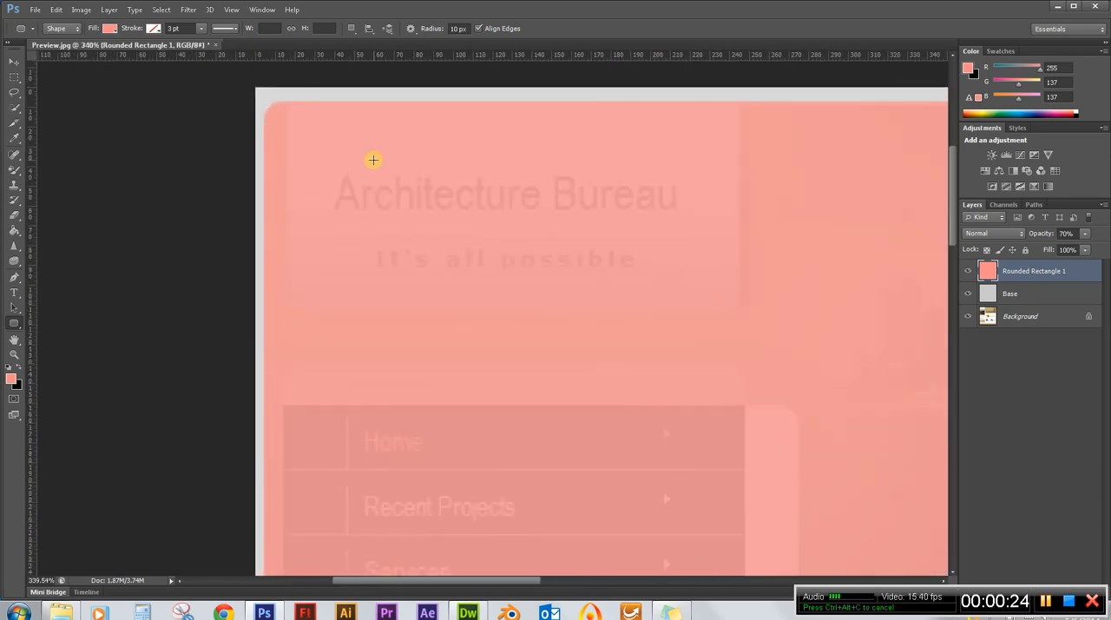
left_click(966, 270)
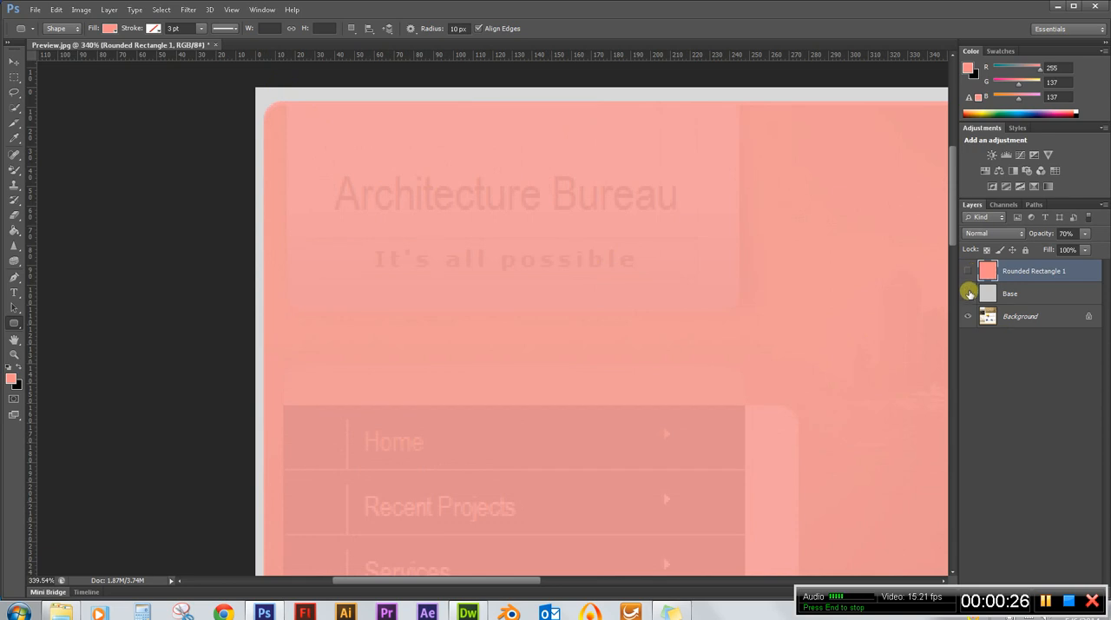
left_click(969, 297)
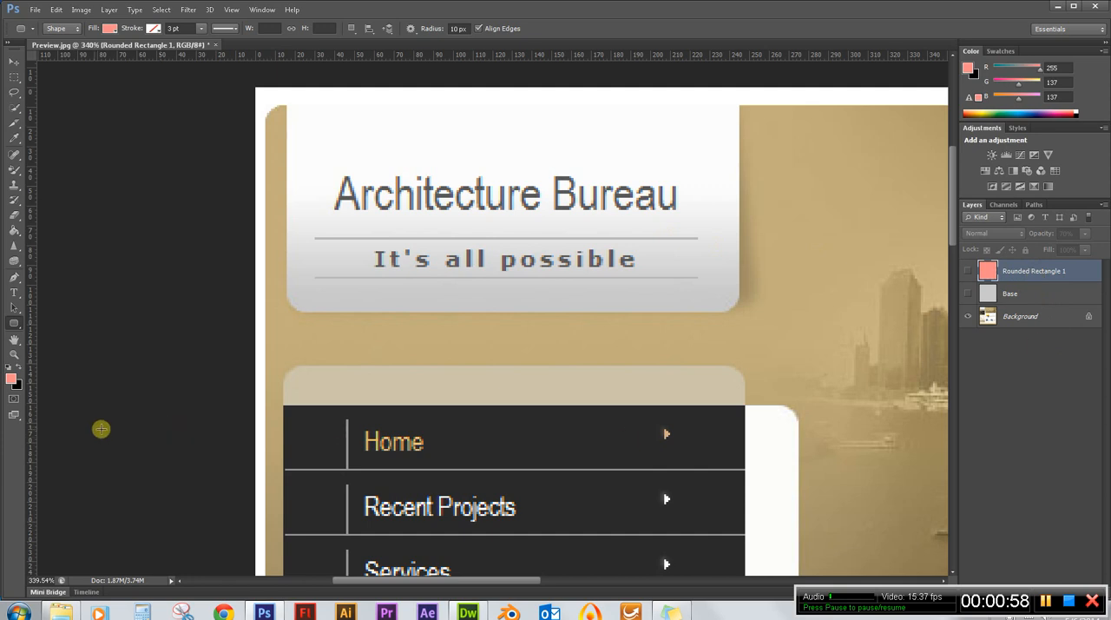
Choose the Rounded Rectangle tool and make the Base layer visible again.
left_click_drag(15, 324, 81, 332)
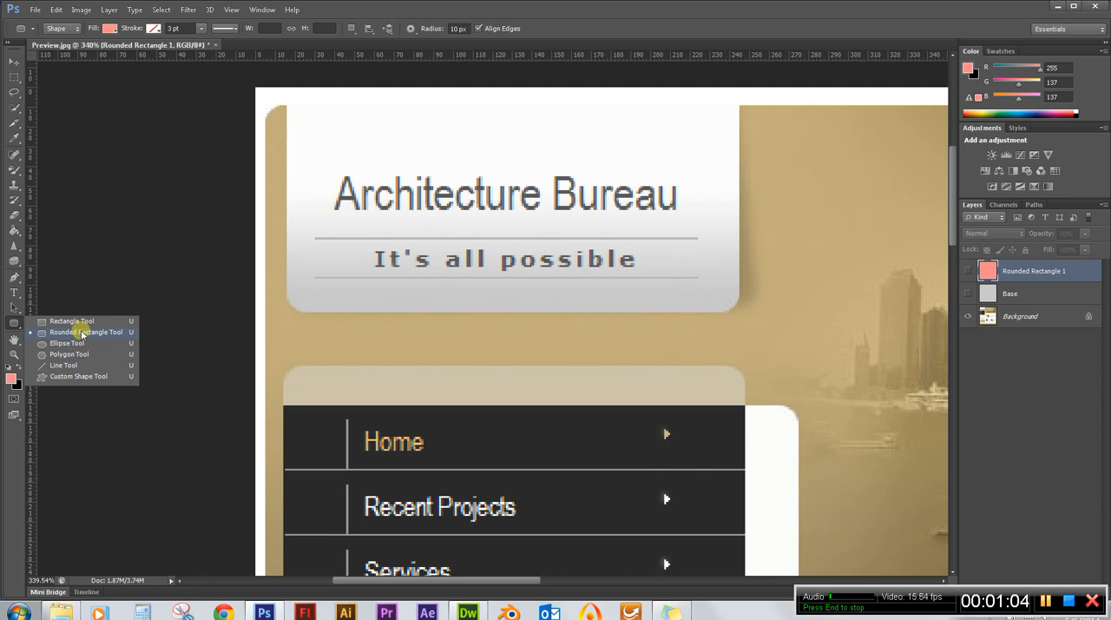
left_click_drag(80, 333, 80, 333)
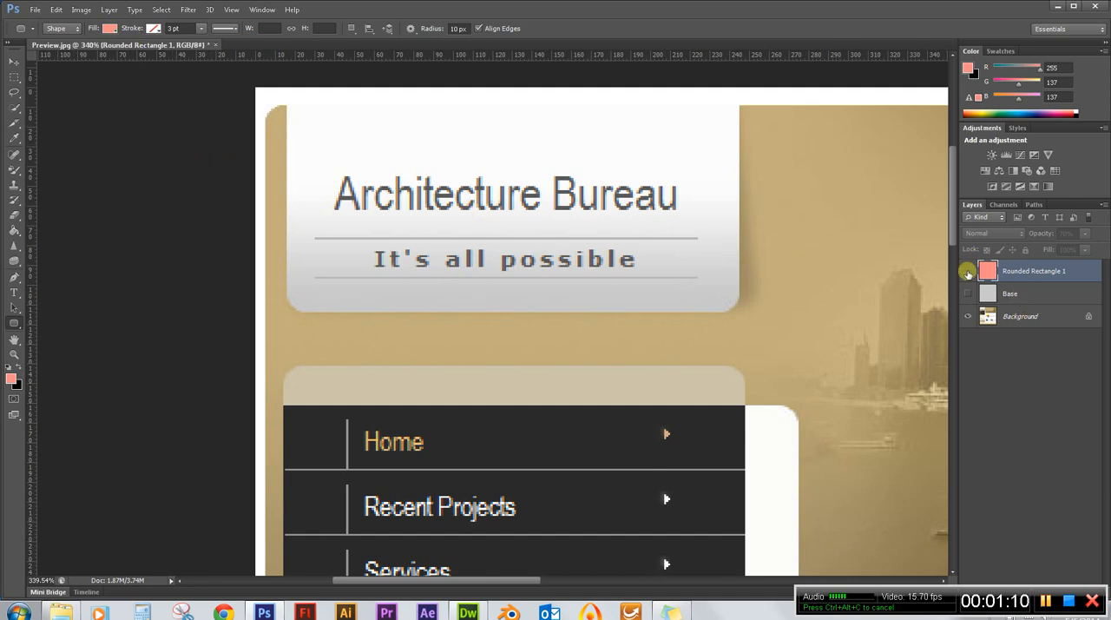
left_click(967, 295)
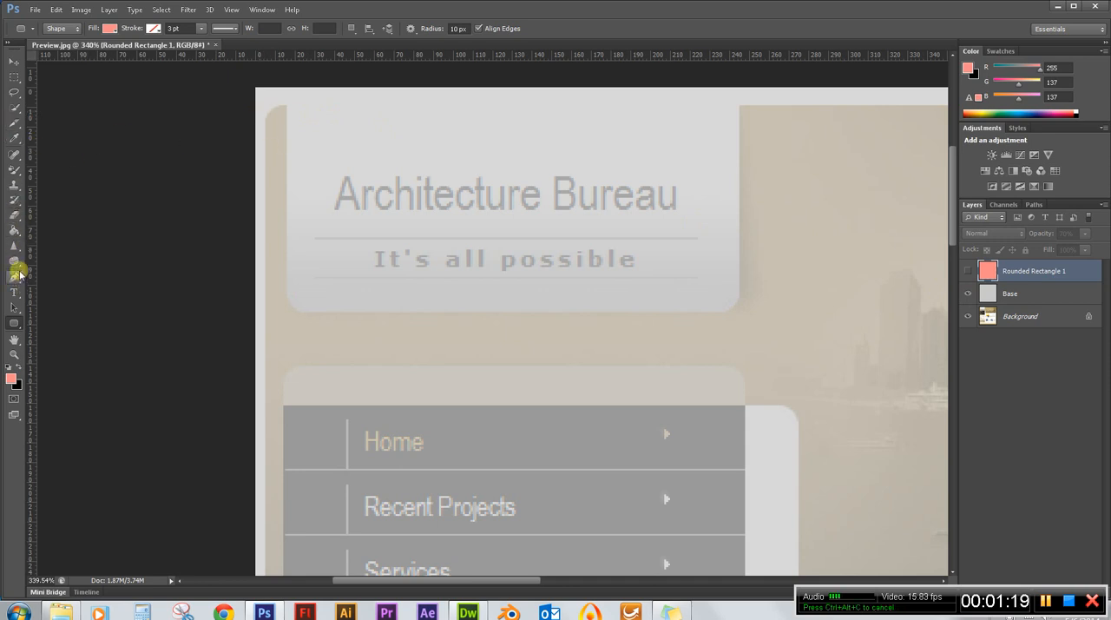
Set the foreground colour to light grey d9d9d9 by sampling it from the template's outer margin.
left_click(10, 378)
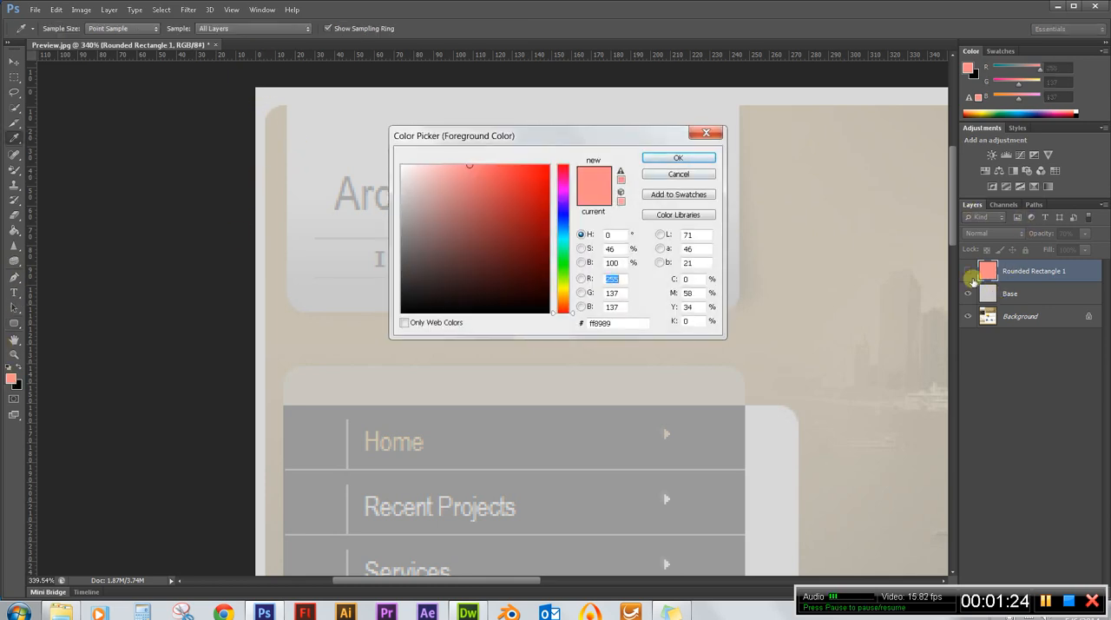
left_click(262, 102)
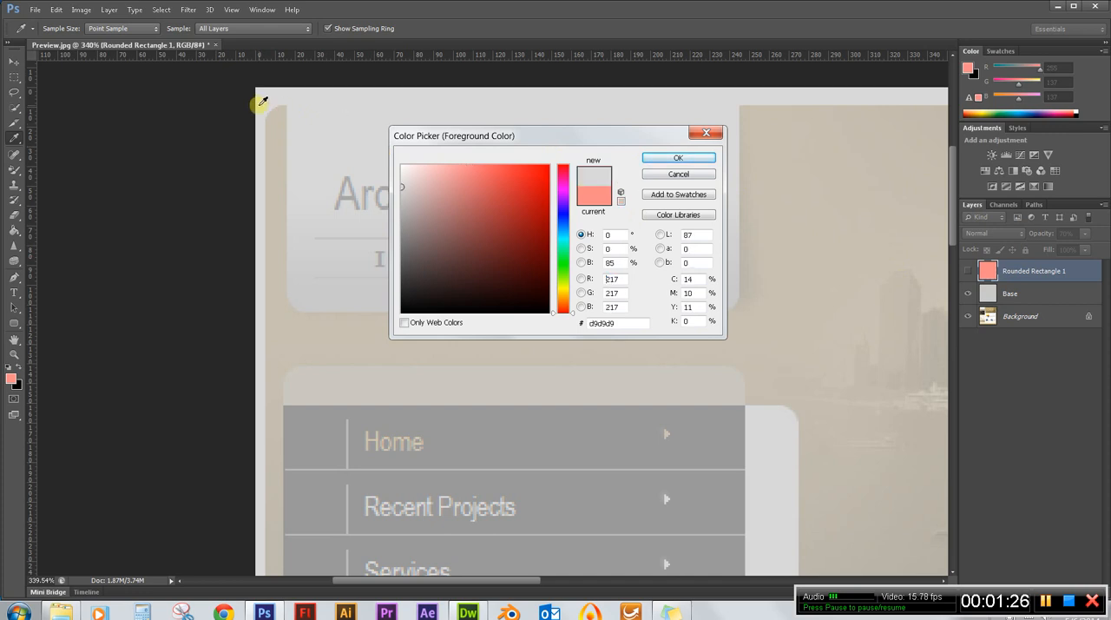
left_click(678, 158)
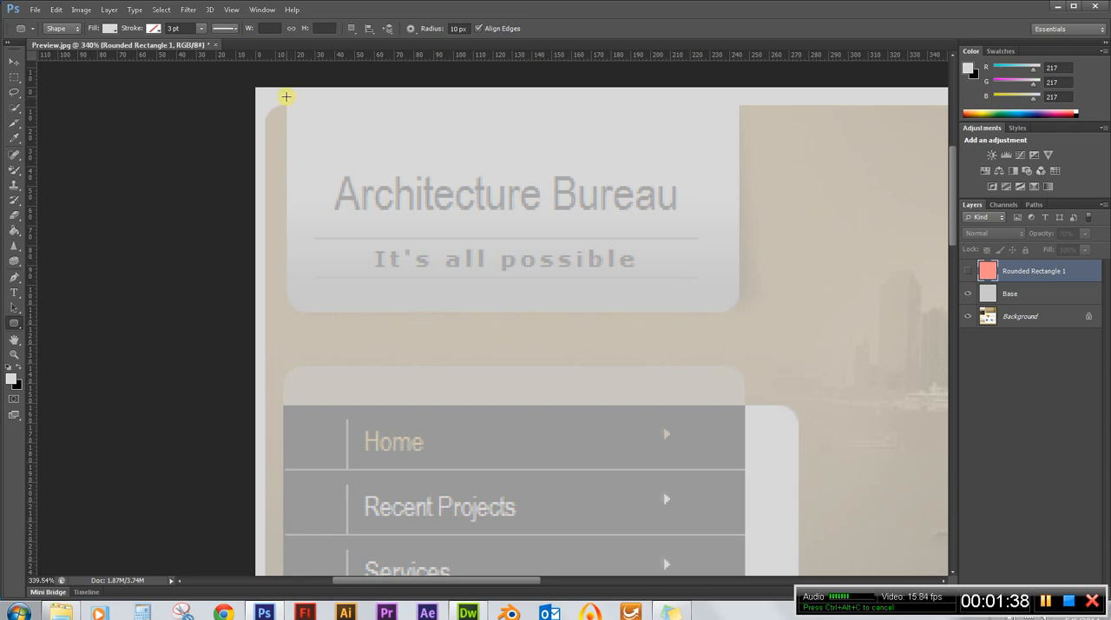
Draw a rounded rectangle about 230 × 110 px with a 10 px radius over the Architecture Bureau logo box.
left_click_drag(286, 96, 736, 310)
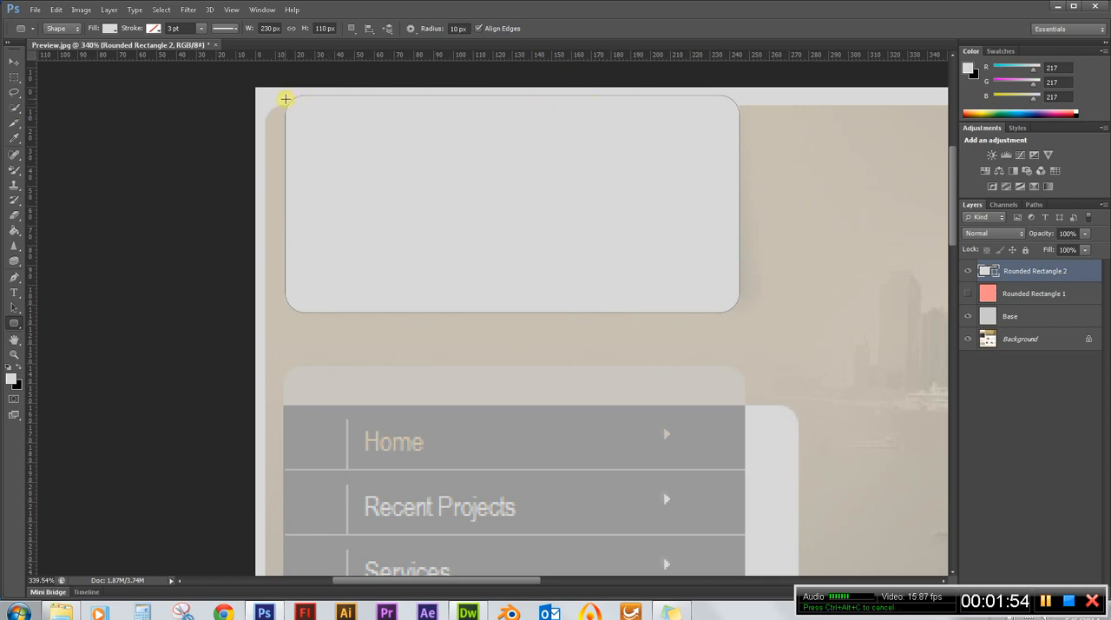
scroll(280, 90, "up", 5)
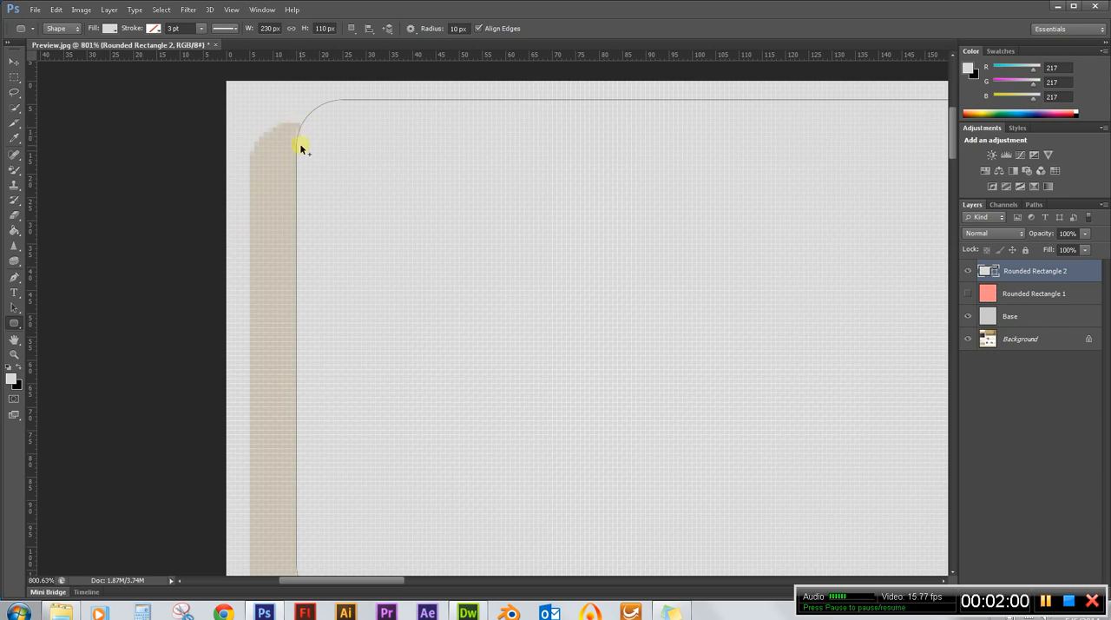
scroll(294, 133, "down", 5)
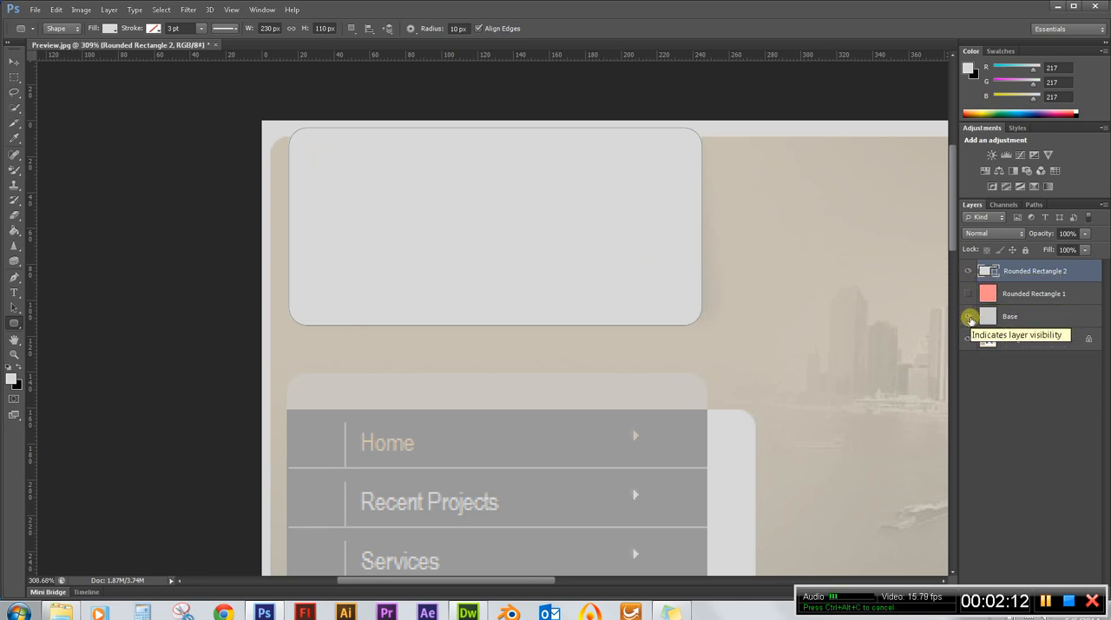
Hide the Base layer and rasterize the Rounded Rectangle 2 layer.
left_click(970, 318)
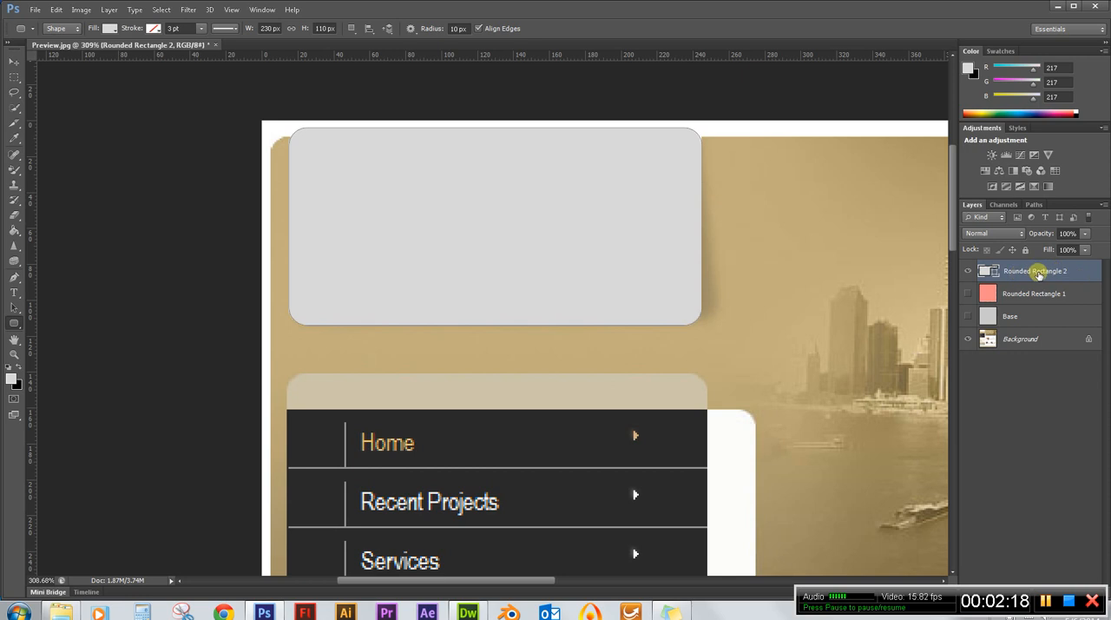
right_click(1083, 266)
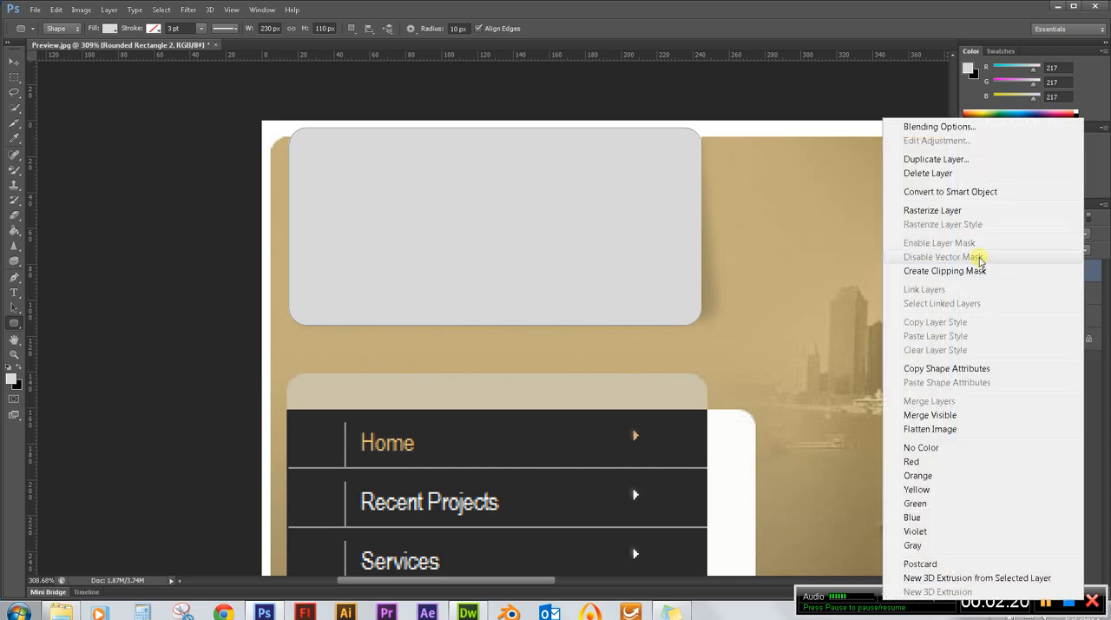
left_click(953, 211)
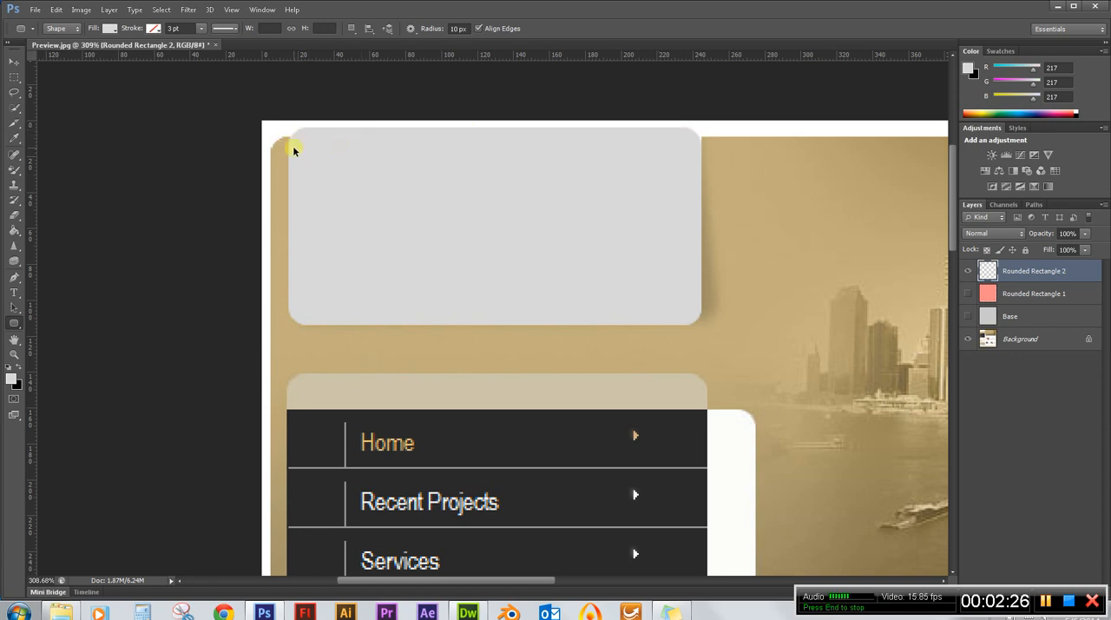
scroll(295, 144, "up", 5)
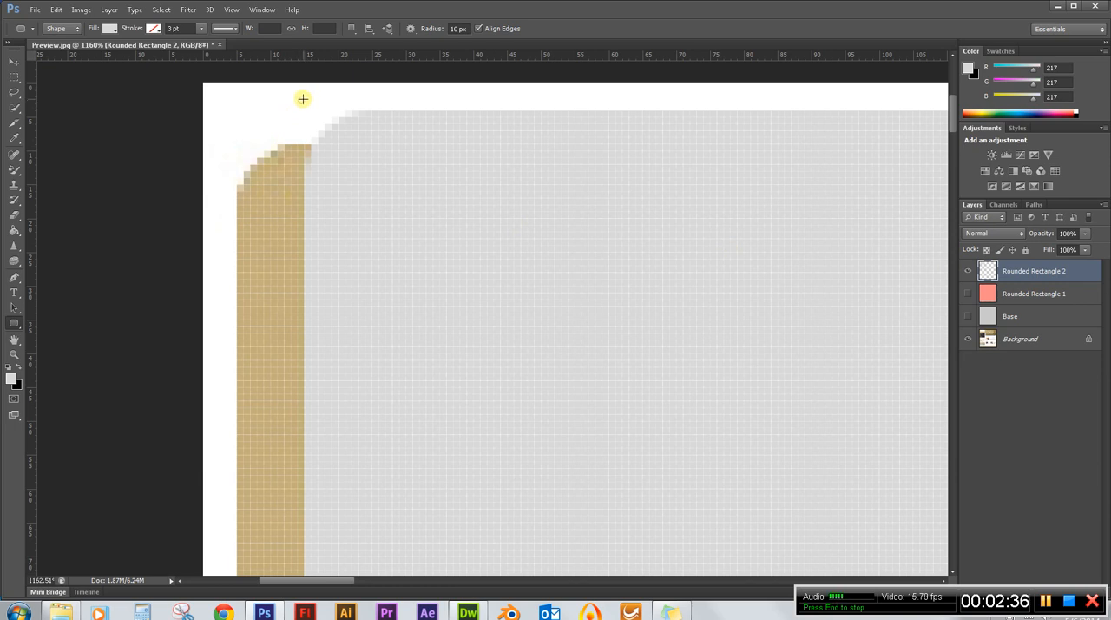
left_click_drag(303, 99, 333, 129)
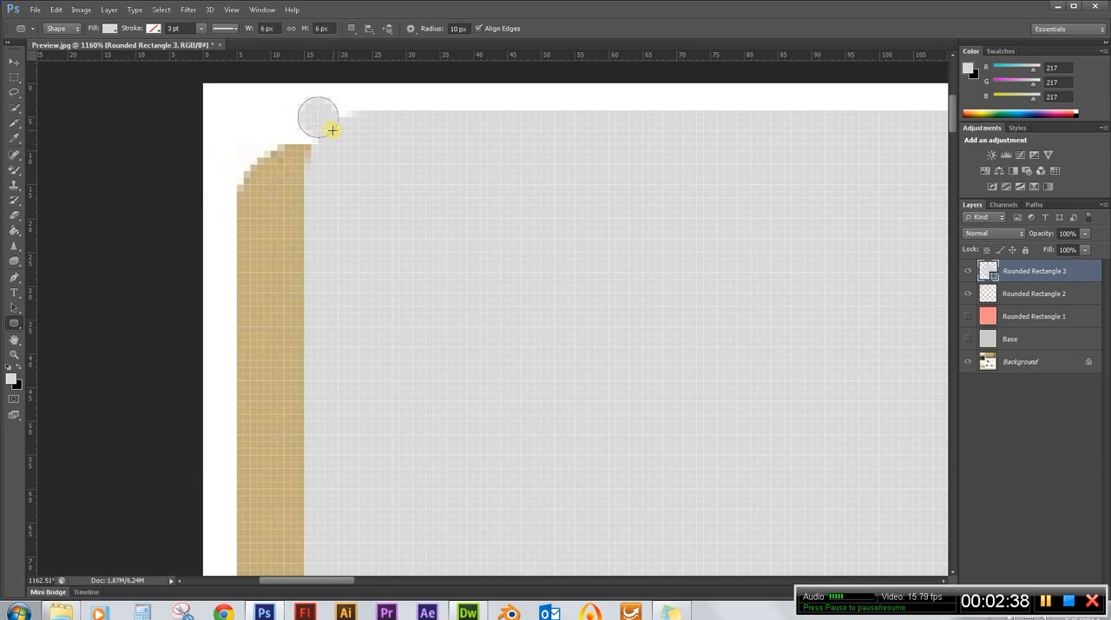
key("ctrl+z")
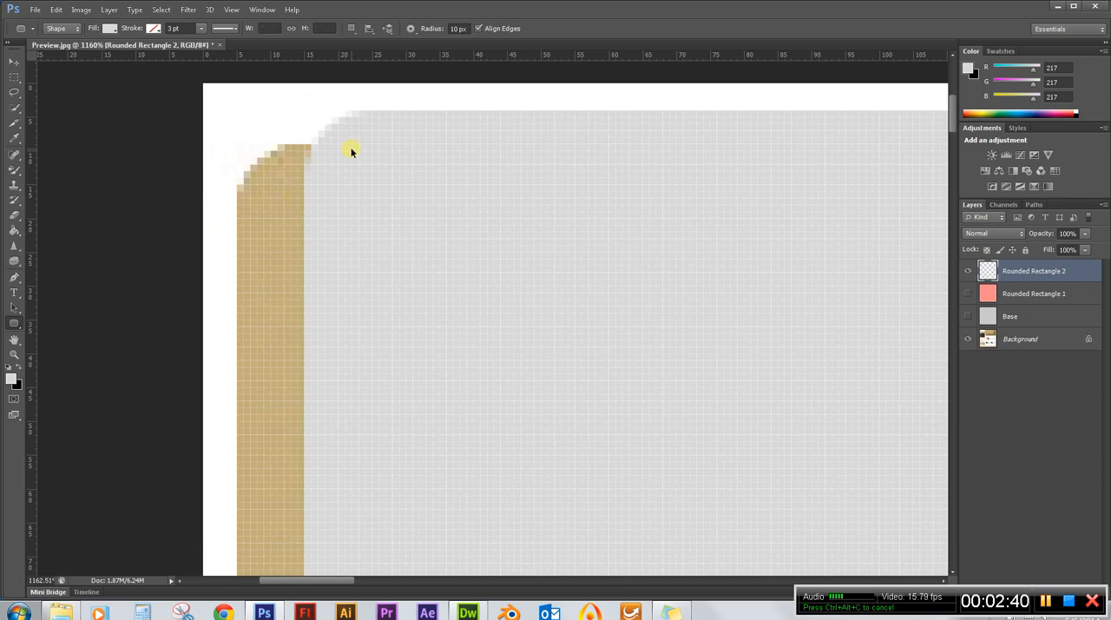
Square off the grey box's upper-left corner by filling a rectangular selection about 15 px wide with the foreground grey, and clear the selection.
left_click(16, 78)
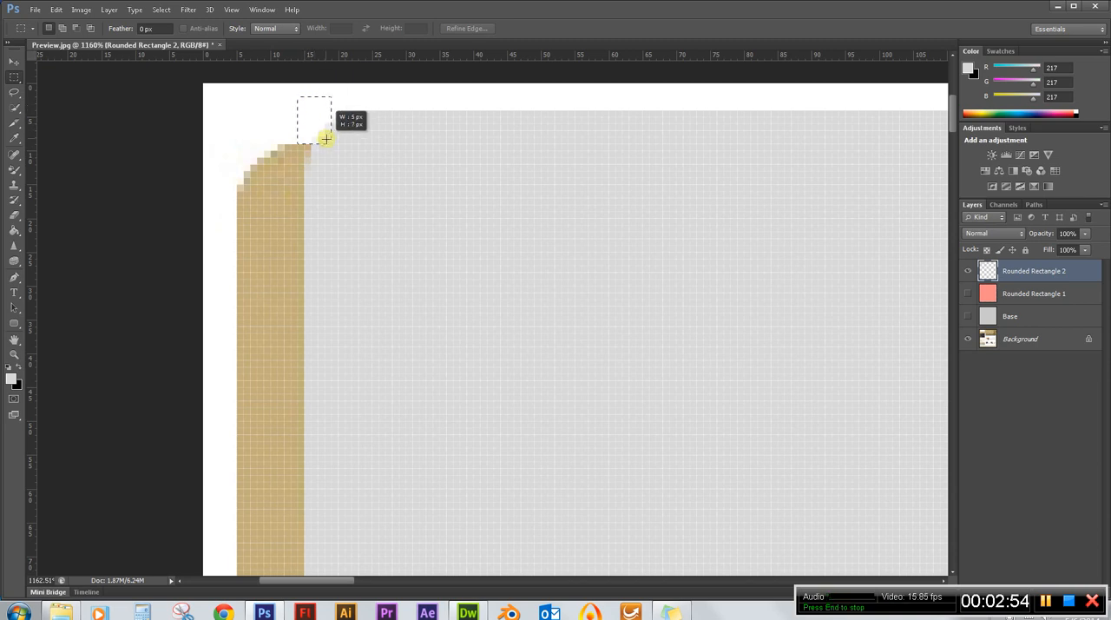
left_click_drag(325, 139, 334, 155)
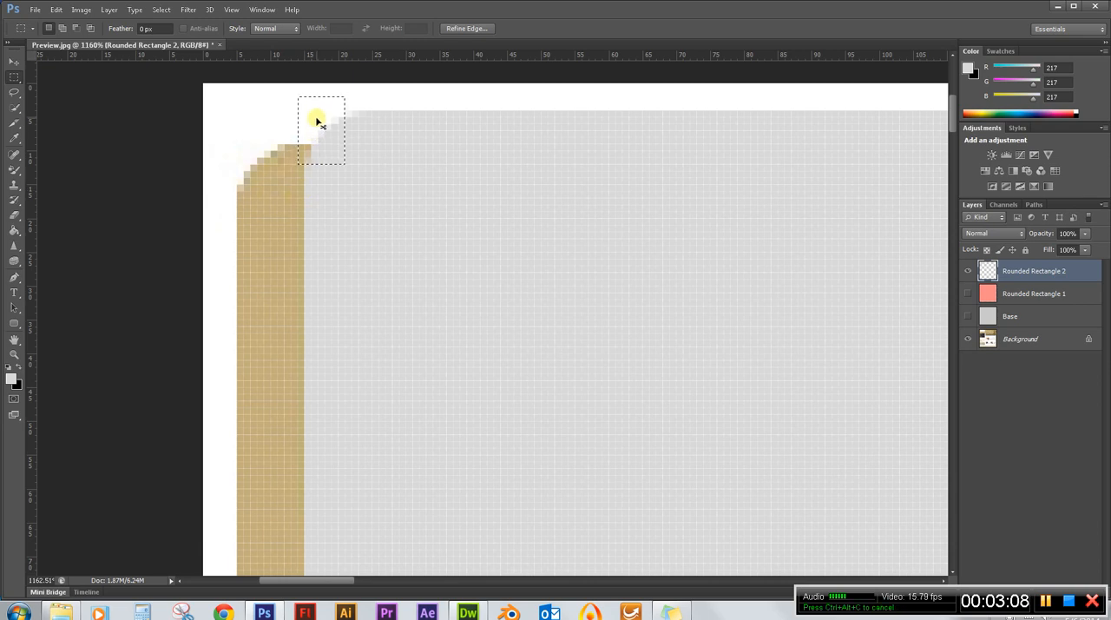
key("ctrl+d")
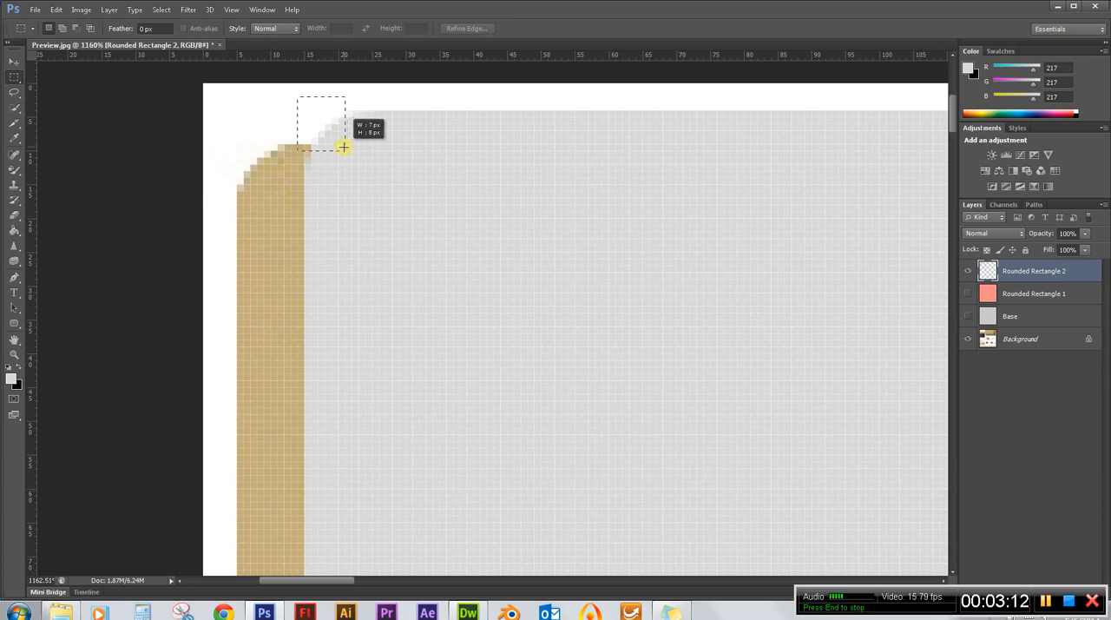
left_click_drag(343, 148, 345, 148)
key("ctrl+d")
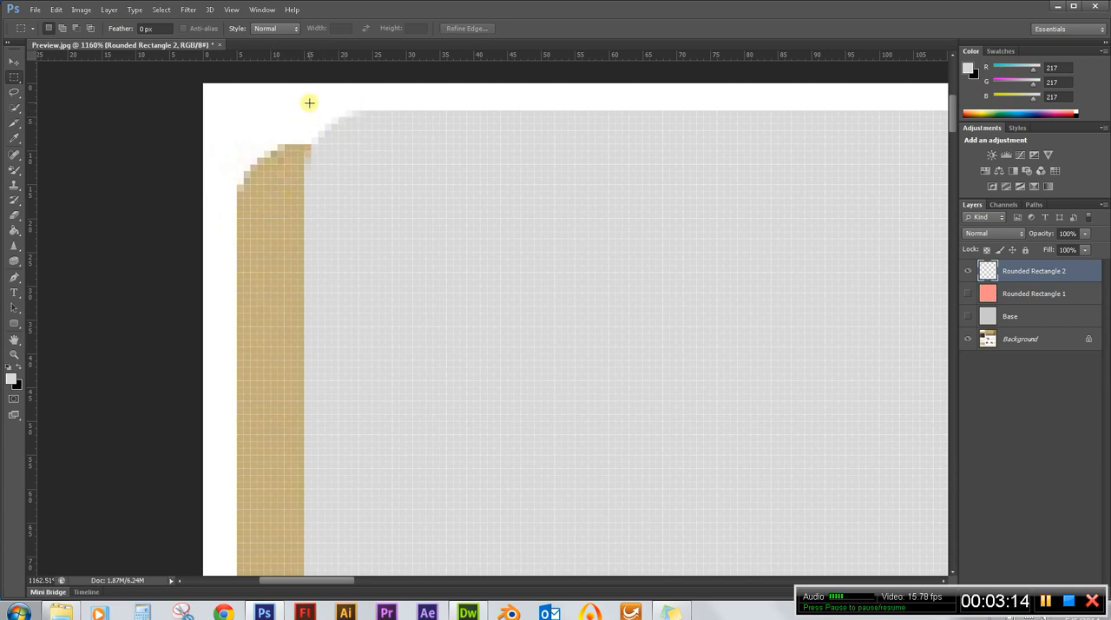
left_click_drag(333, 135, 405, 204)
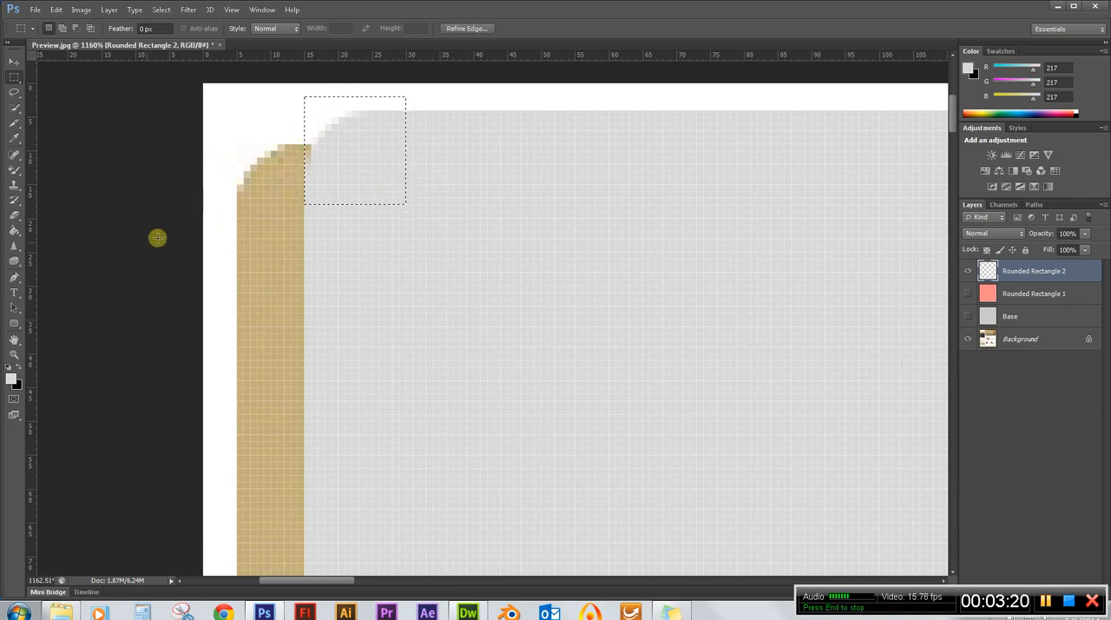
left_click(15, 231)
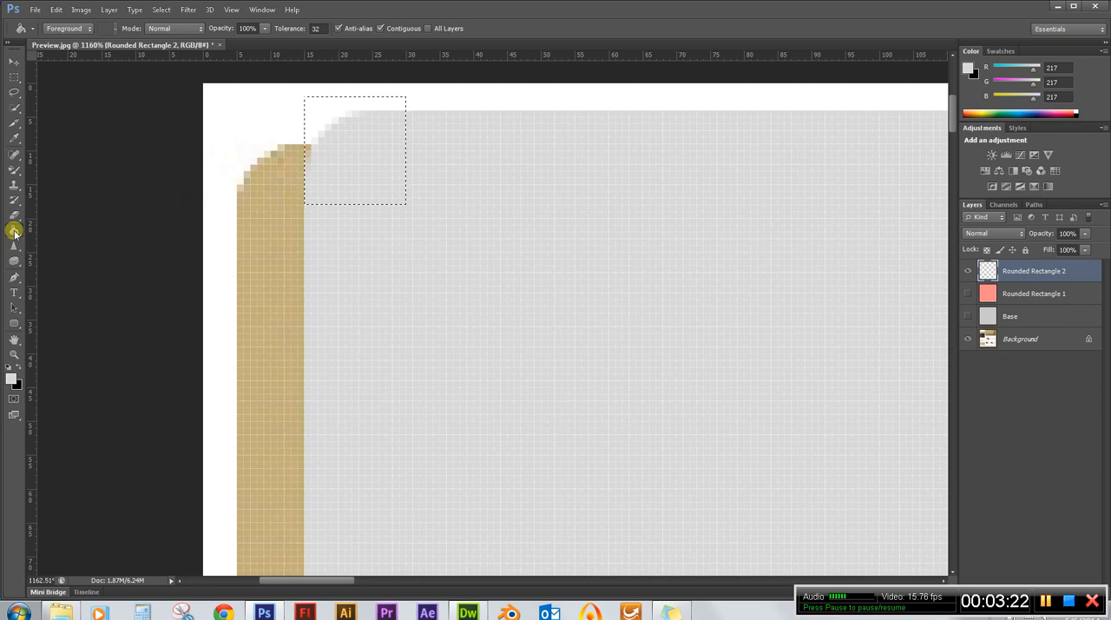
left_click(356, 143)
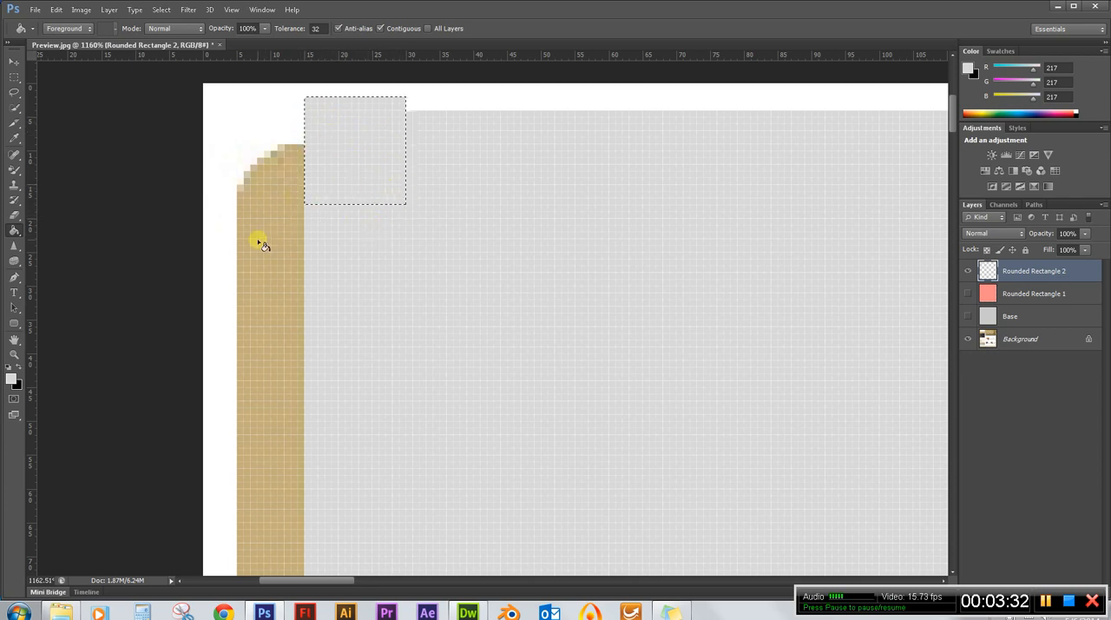
key("ctrl+d")
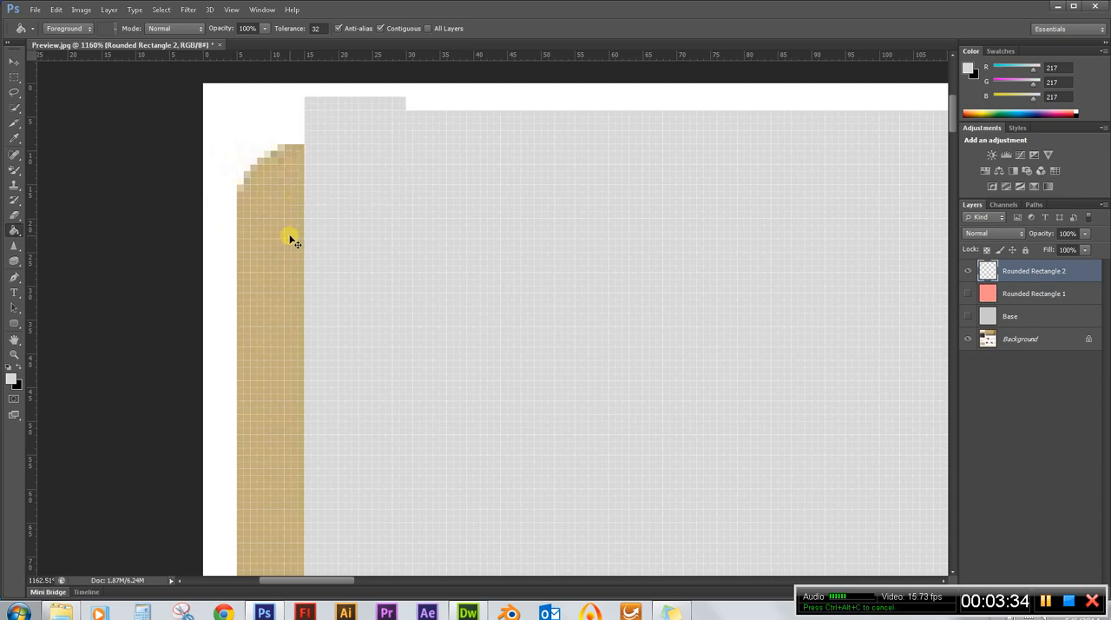
Square off the grey box's upper-right corner by filling a rectangular selection about 11 px wide with the foreground grey.
scroll(201, 228, "down", 2, "alt")
scroll(209, 224, "down", 3, "alt")
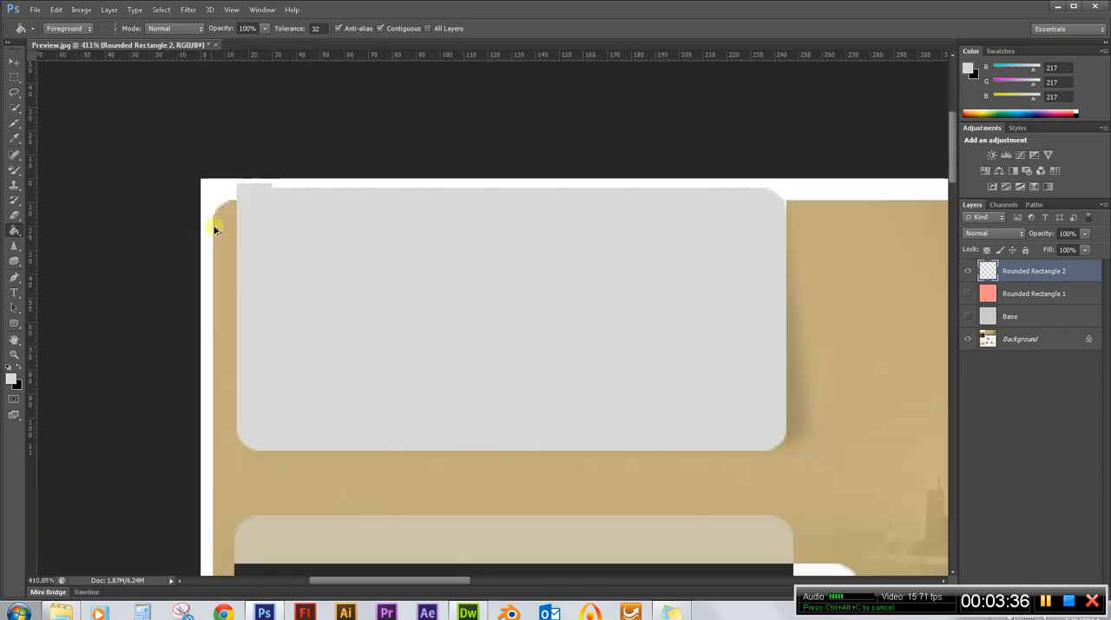
scroll(746, 200, "up", 5, "alt")
scroll(662, 199, "up", 3, "alt")
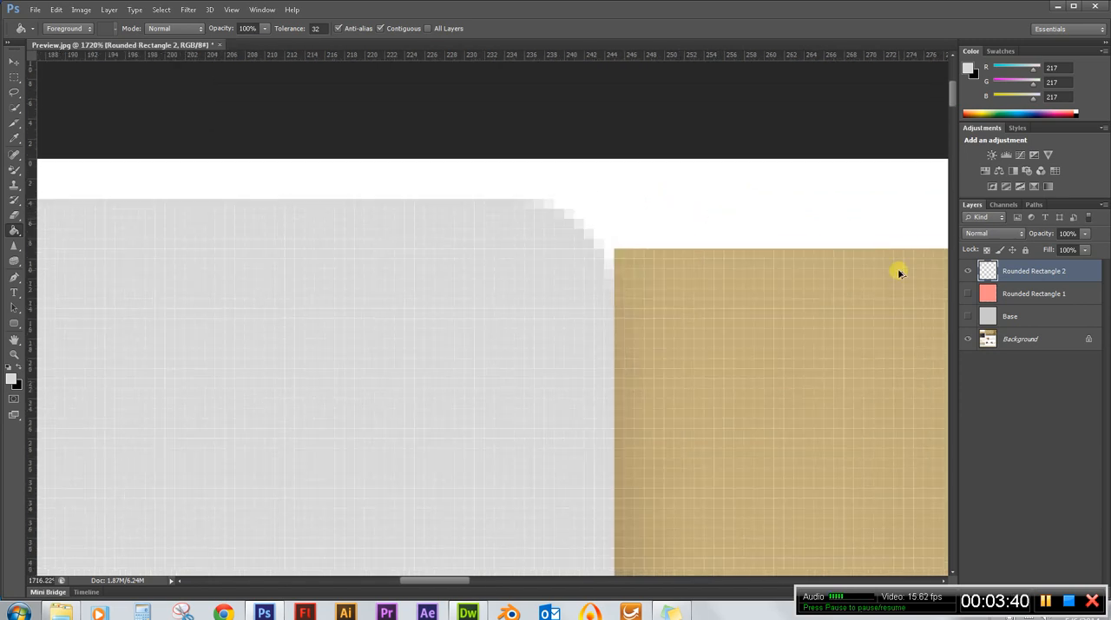
left_click(14, 76)
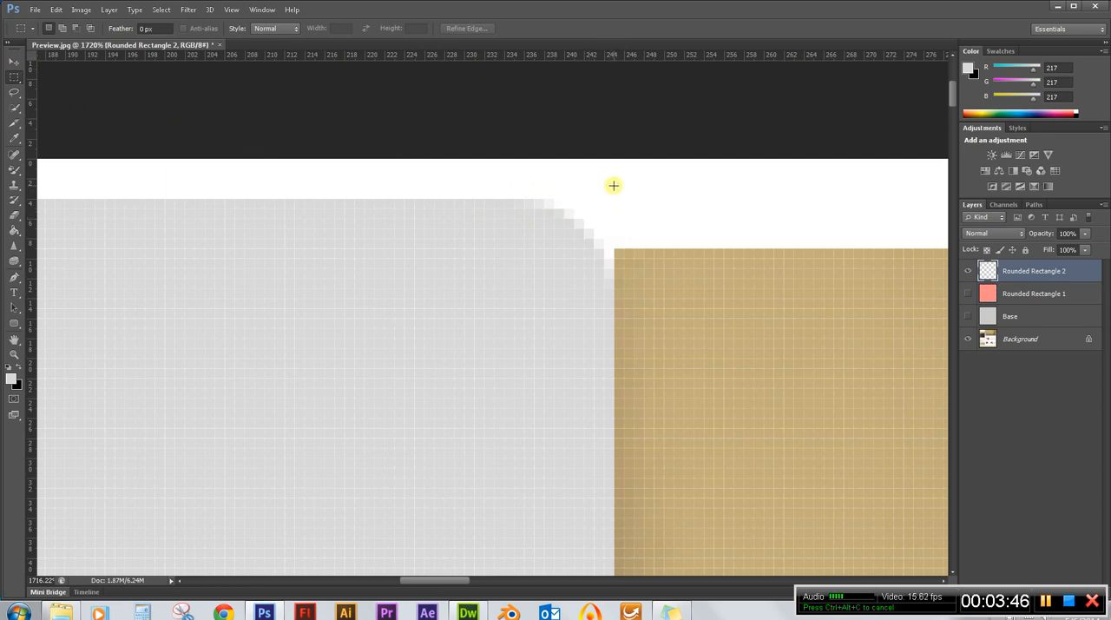
left_click_drag(587, 219, 535, 258)
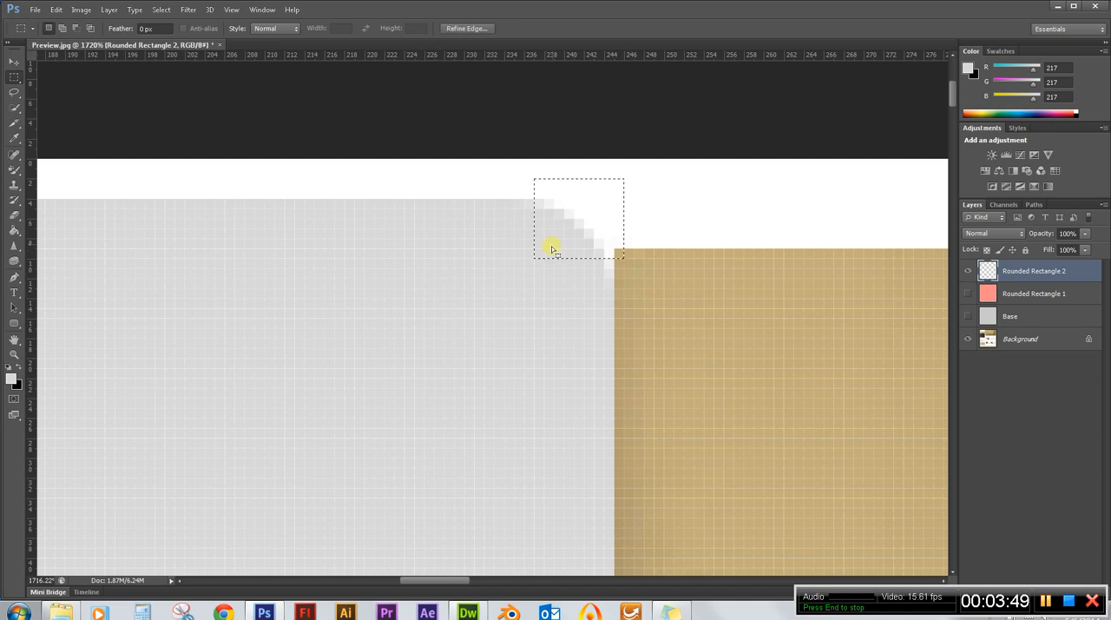
left_click(680, 253)
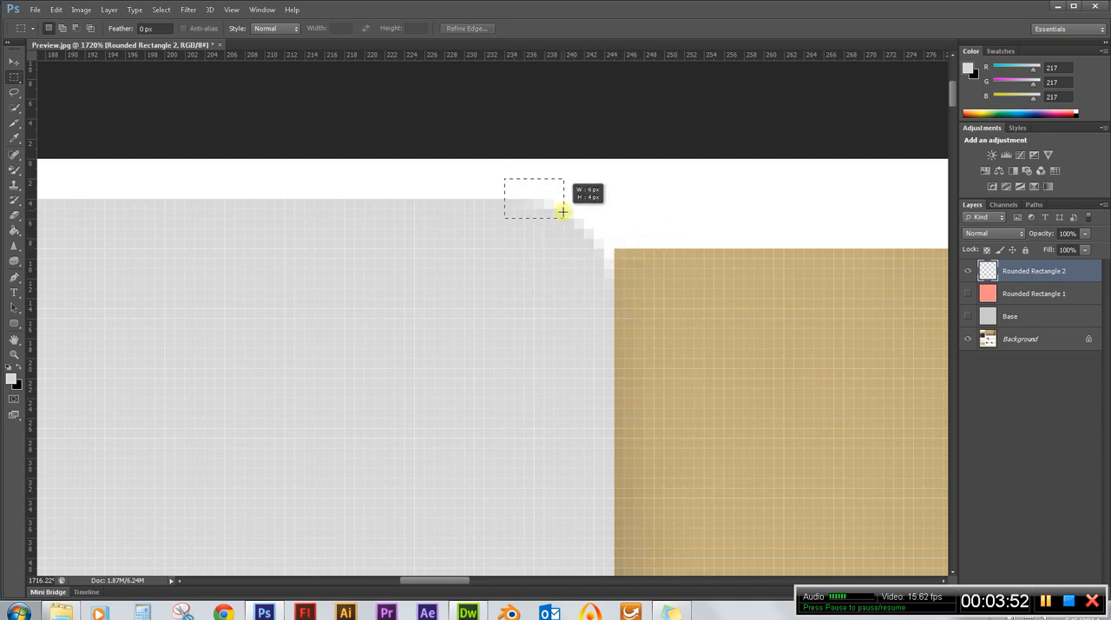
left_click_drag(562, 211, 583, 234)
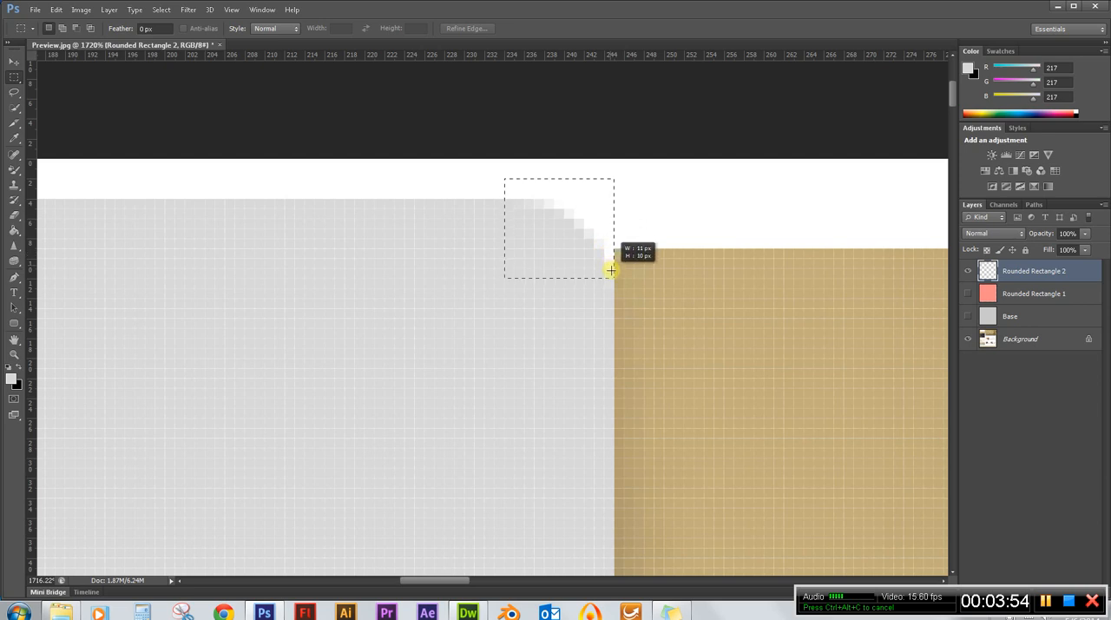
left_click_drag(607, 293, 608, 292)
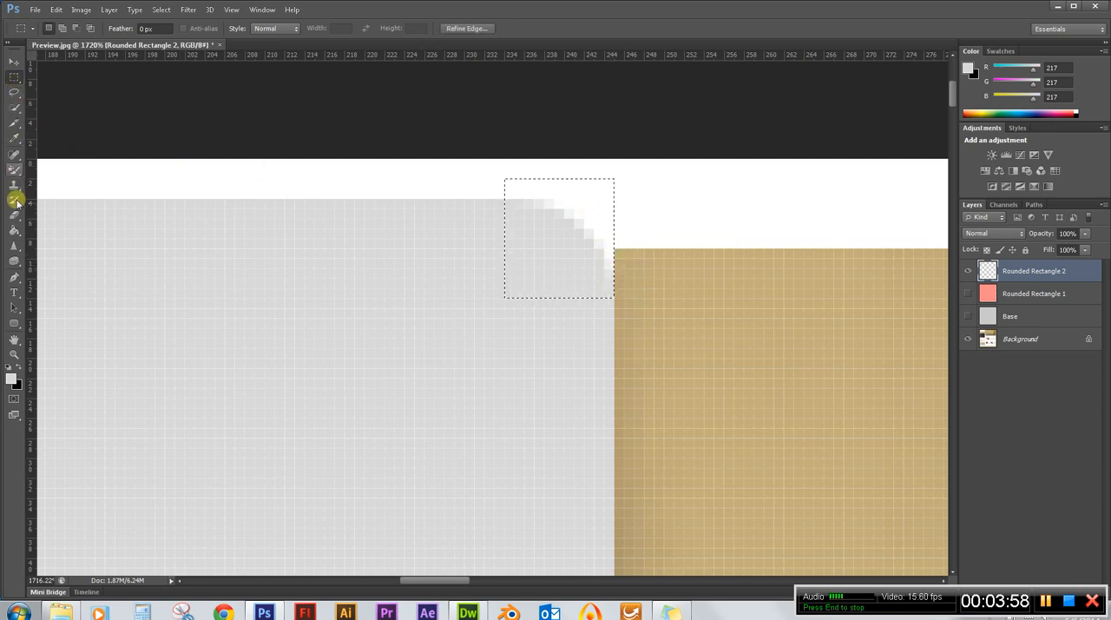
left_click(15, 233)
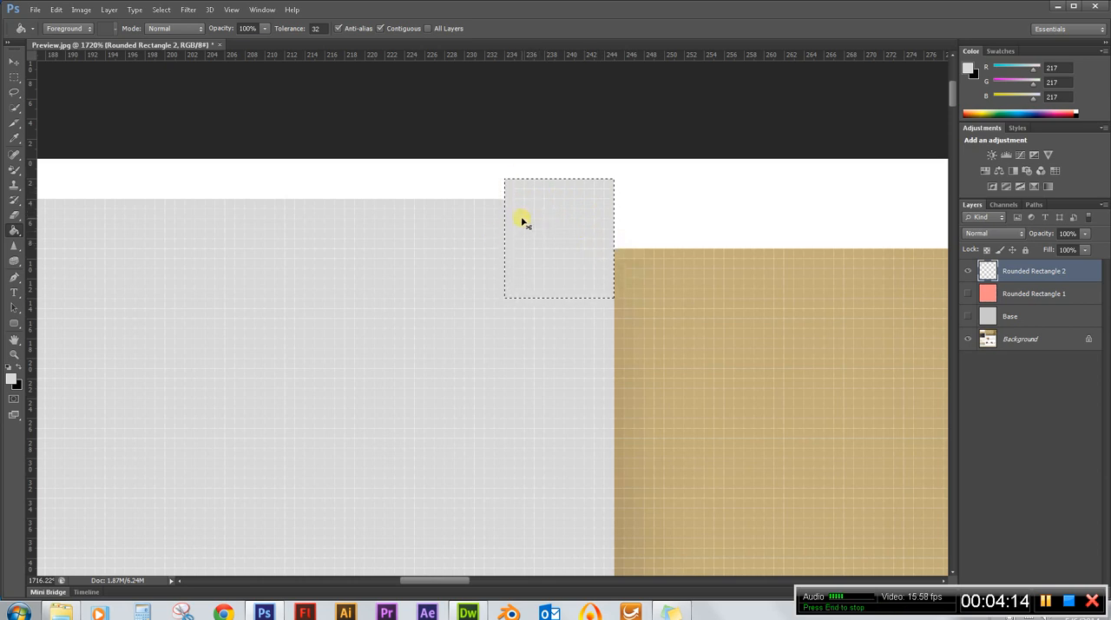
Clear the corner selection and show the Rounded Rectangle 1 and Base layers.
scroll(707, 229, "down", 10)
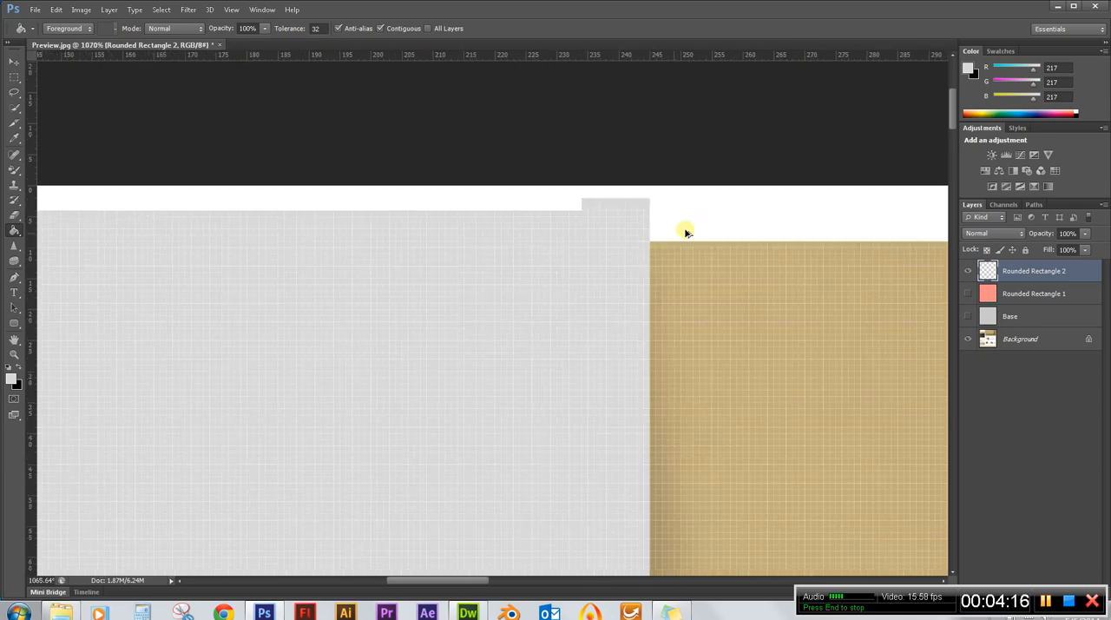
scroll(221, 208, "down", 4)
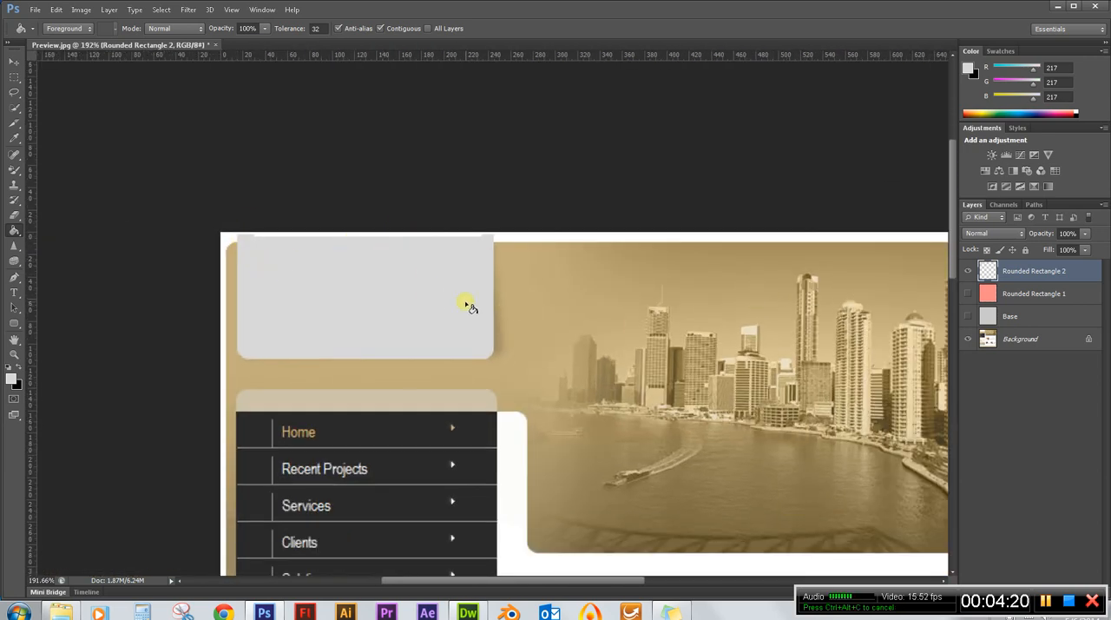
left_click(968, 295)
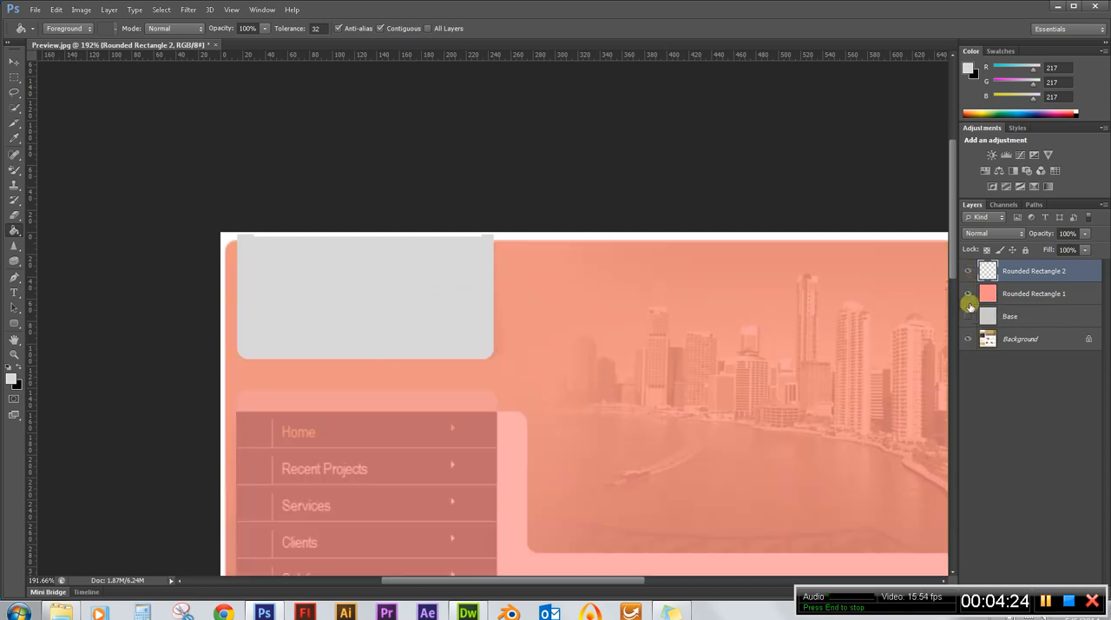
left_click(967, 316)
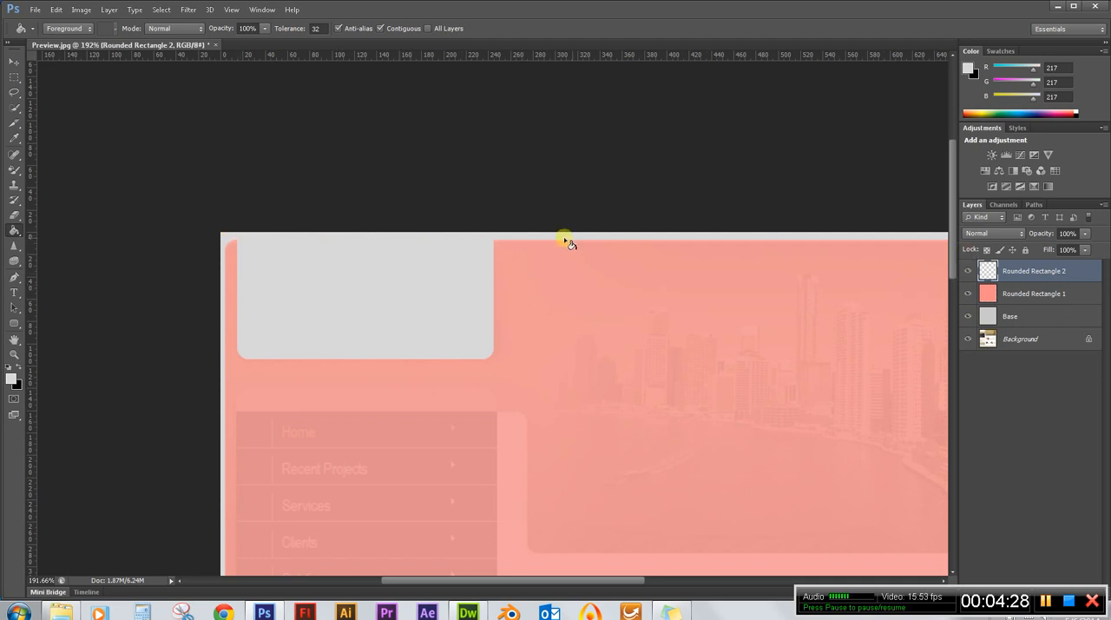
Set the opacity of the Rounded Rectangle 1 and Base layers to 100%.
left_click(1032, 295)
left_click(1029, 317, "shift")
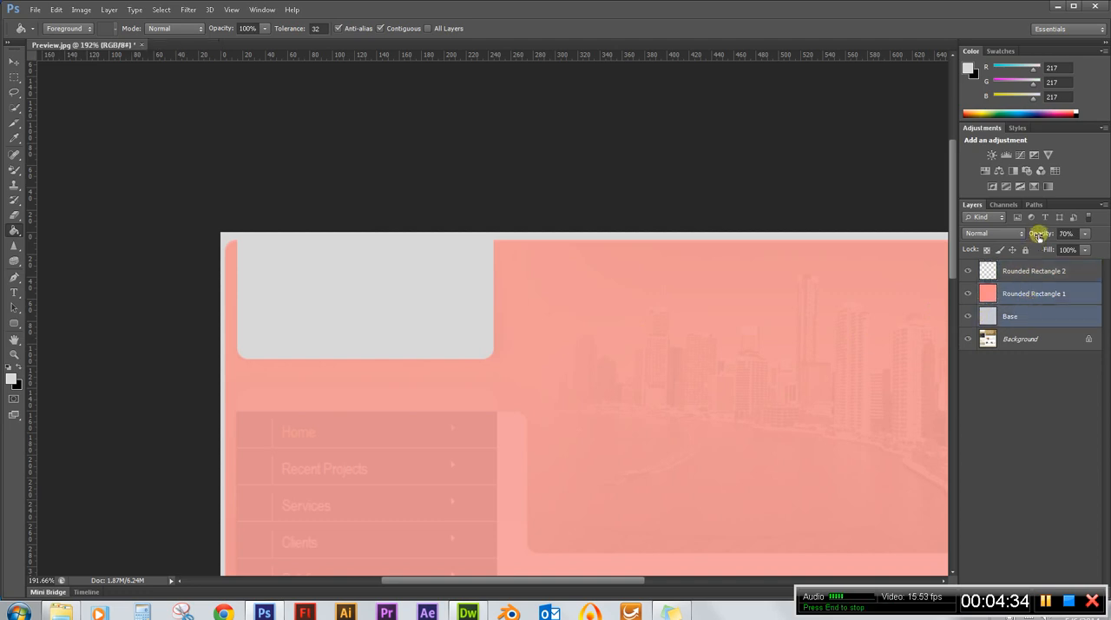
left_click_drag(1038, 234, 1110, 240)
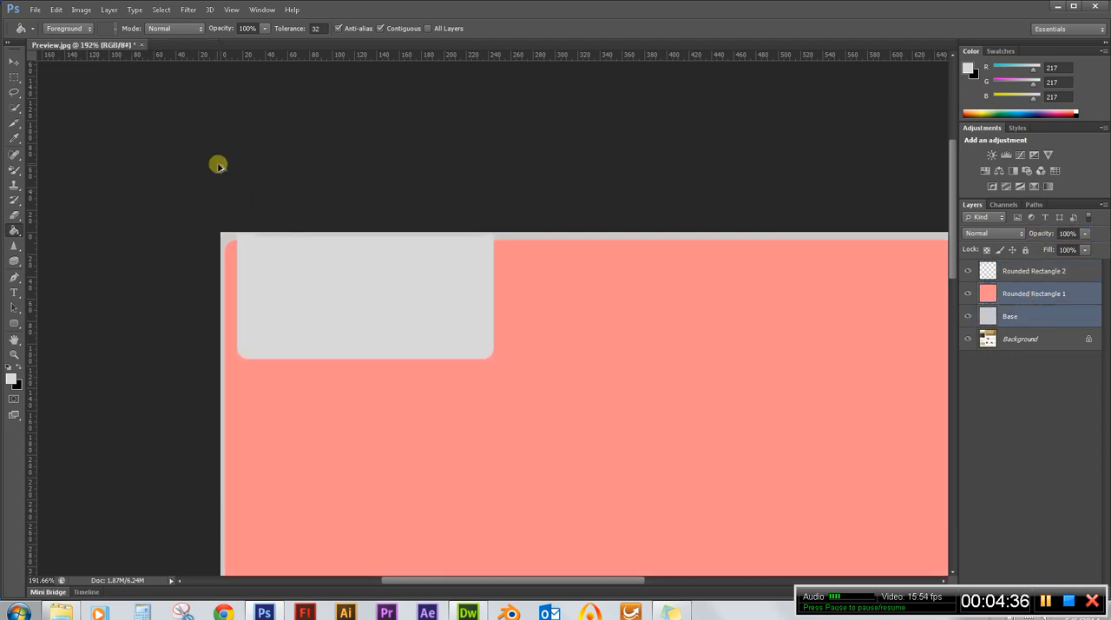
Load the grey box's outline as a selection and set the foreground colour to the grey #c9c9c9.
scroll(178, 157, "down", 2)
scroll(216, 193, "up", 4)
scroll(220, 196, "down", 4)
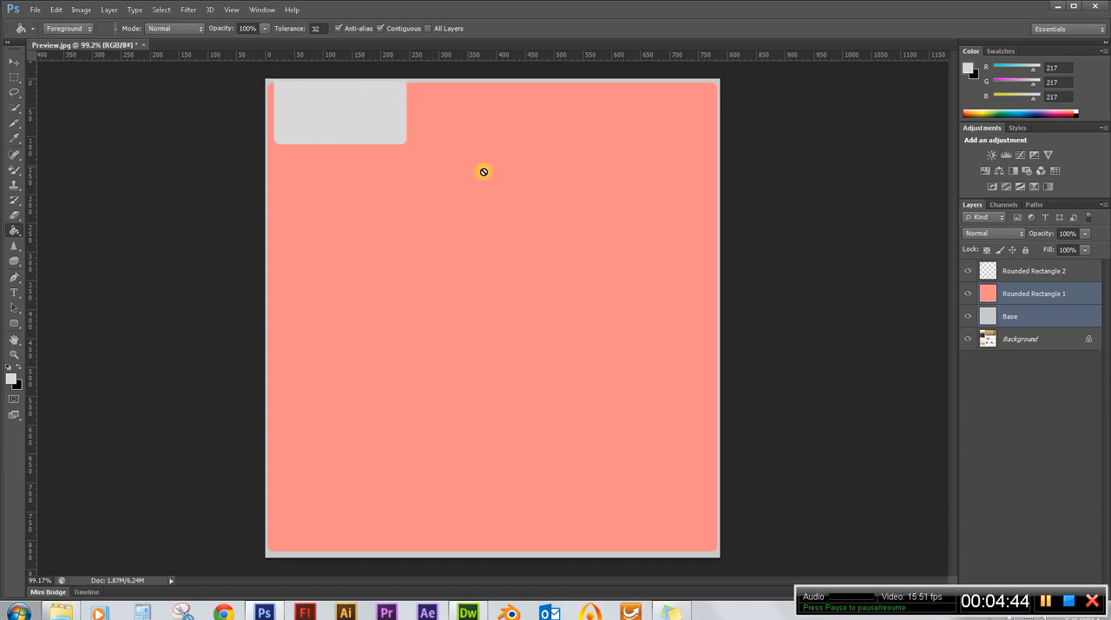
scroll(329, 68, "up", 5)
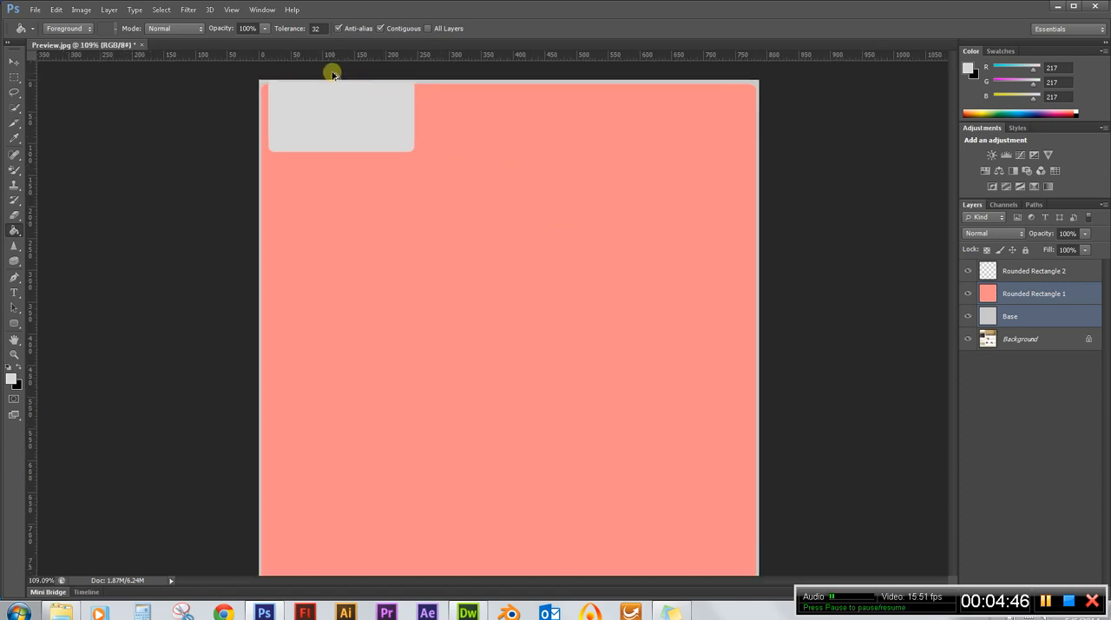
scroll(305, 84, "up", 2)
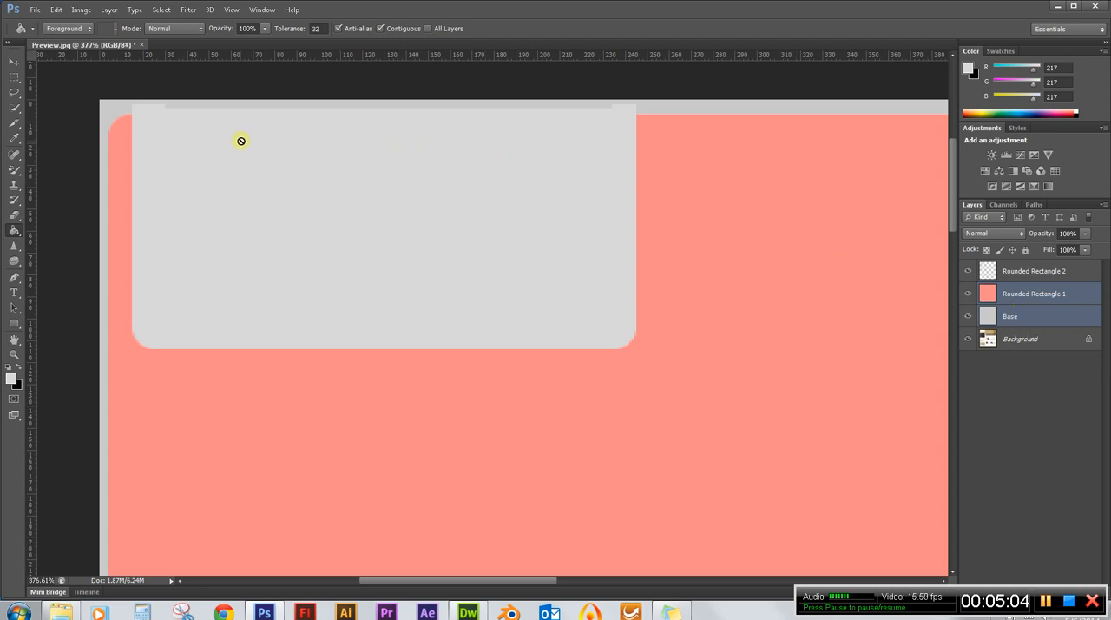
left_click(12, 61)
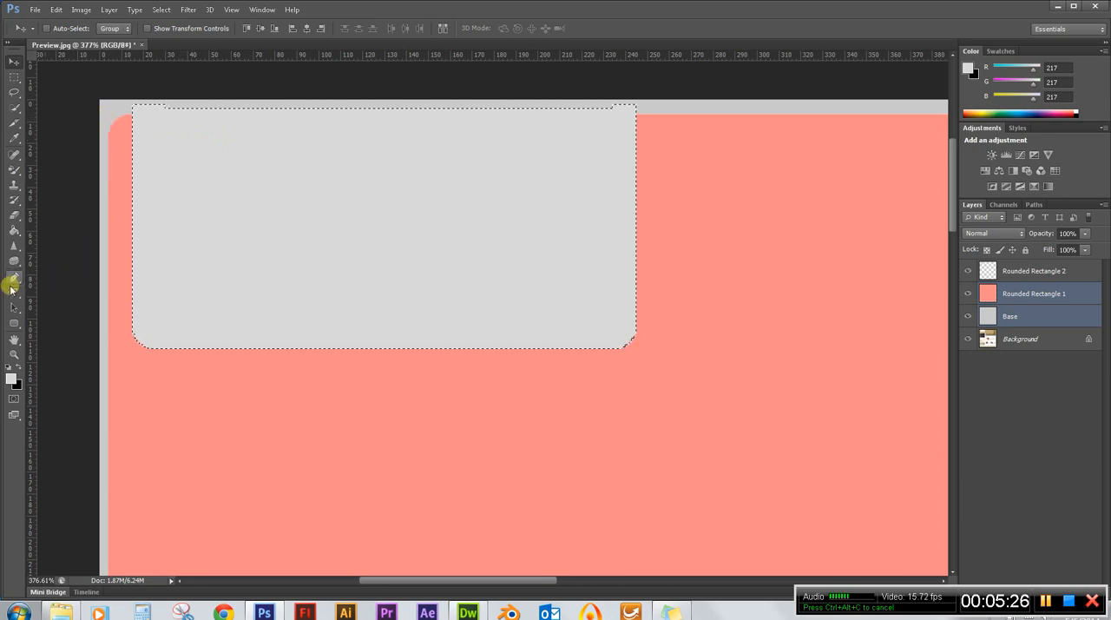
left_click(11, 377)
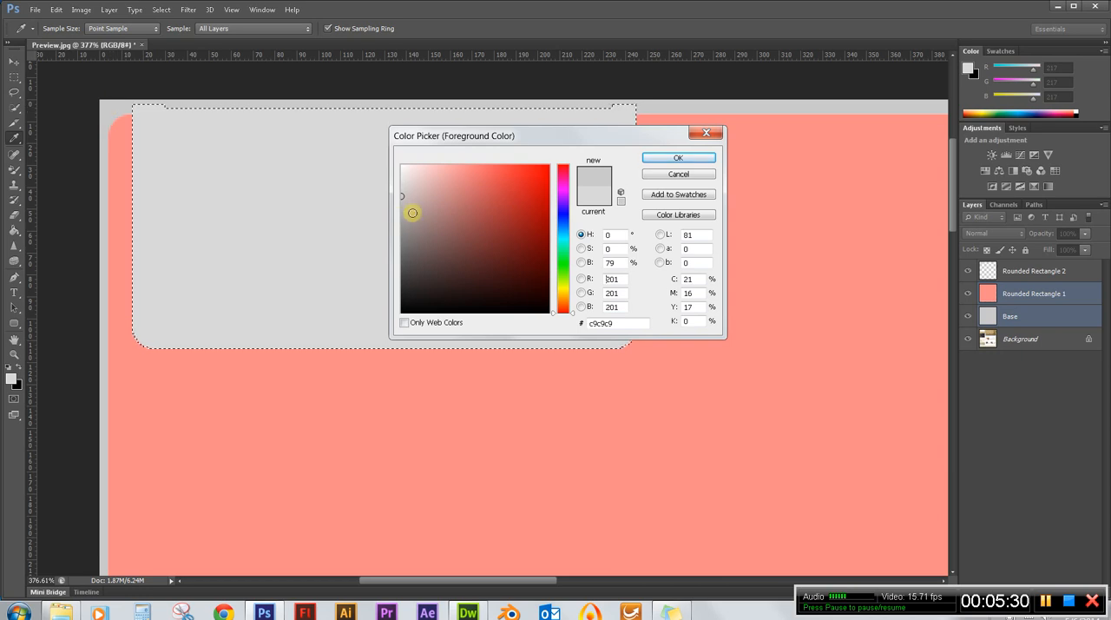
left_click(678, 158)
key("v")
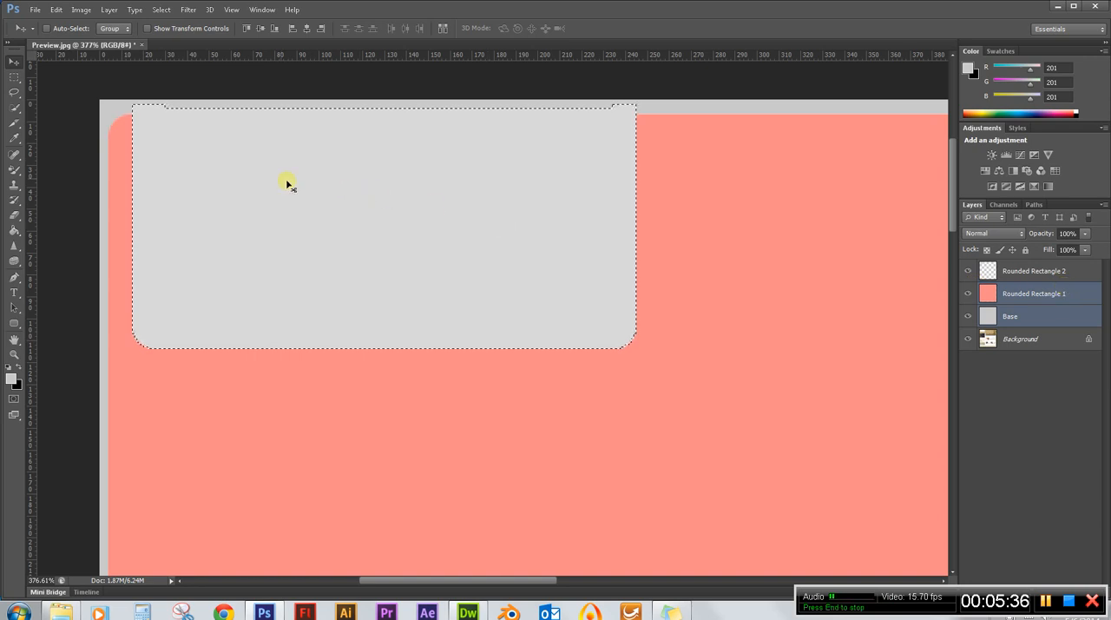
Fill the selected box on the Rounded Rectangle 2 layer with the foreground colour in Normal mode at 100% opacity, and clear the selection.
left_click(1045, 271)
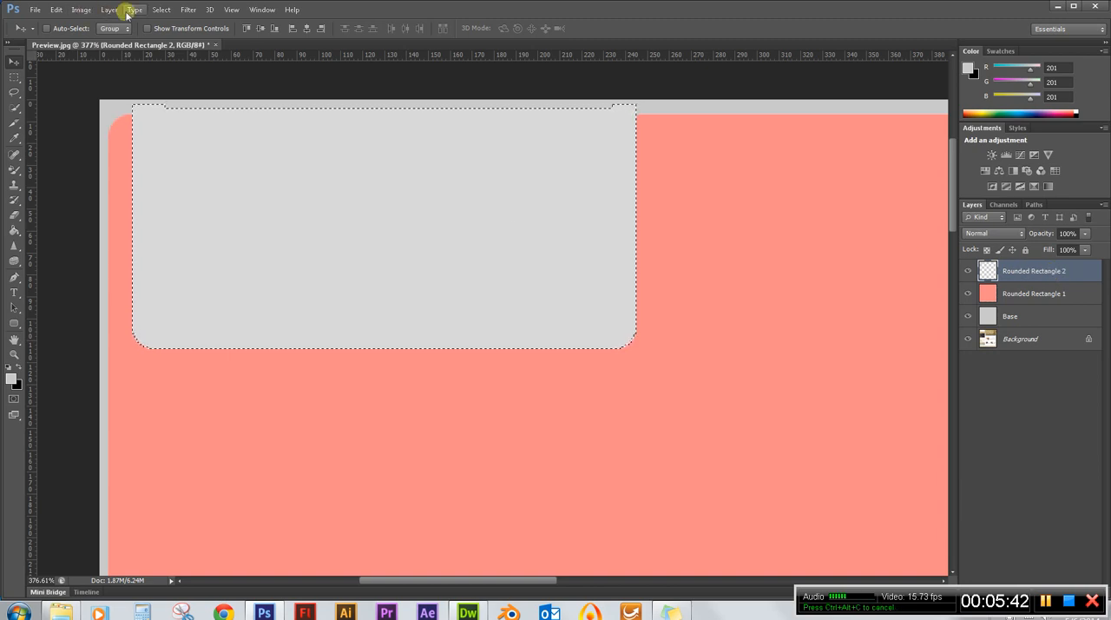
left_click(66, 11)
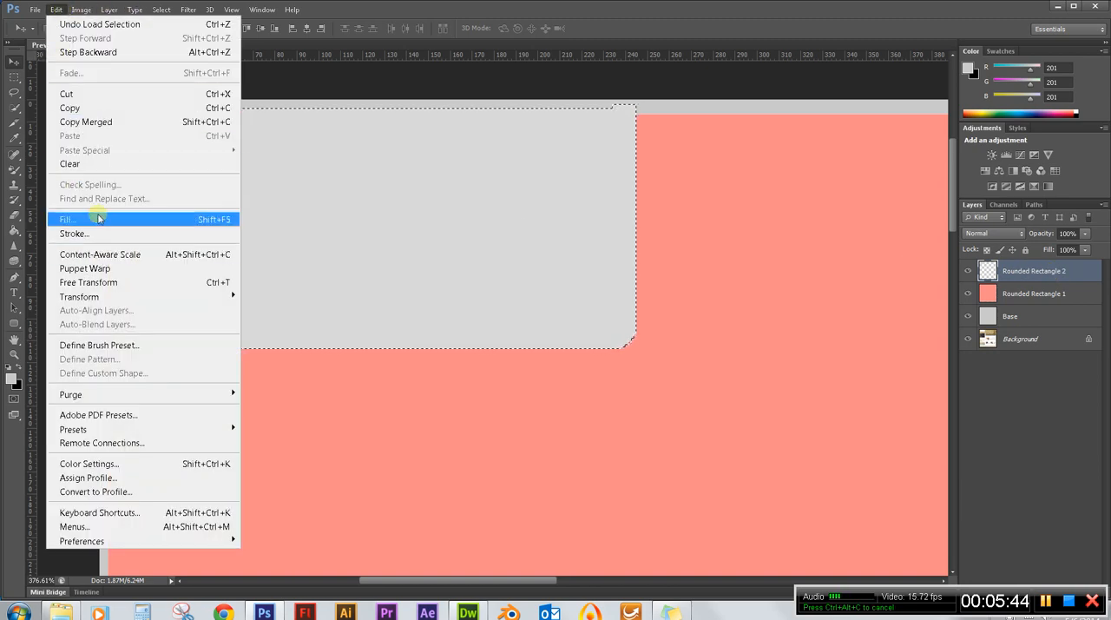
left_click(87, 217)
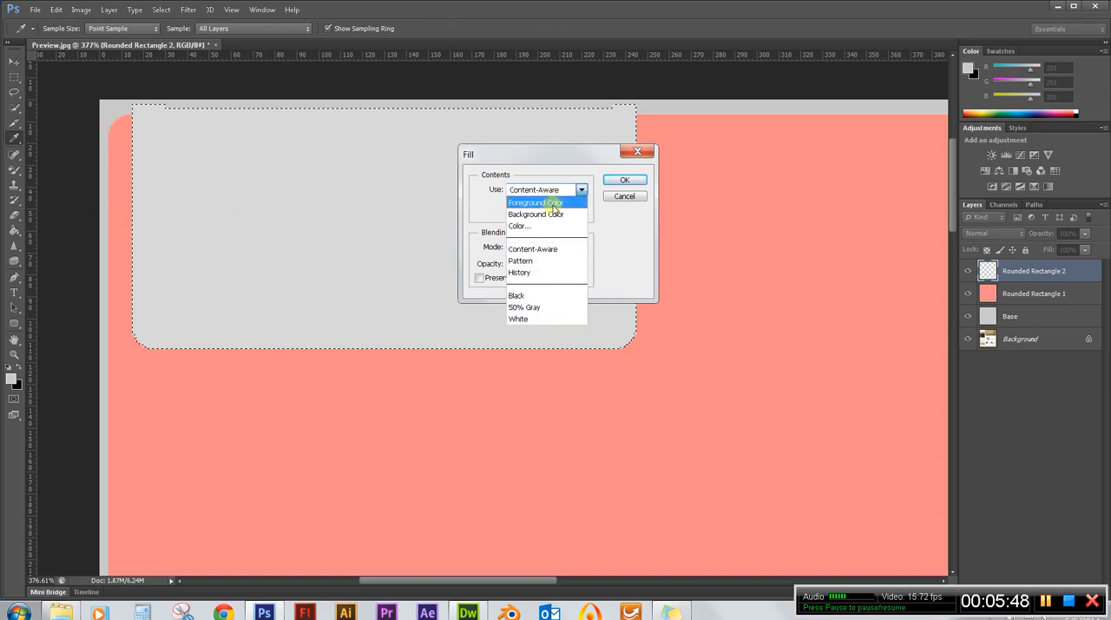
left_click(552, 202)
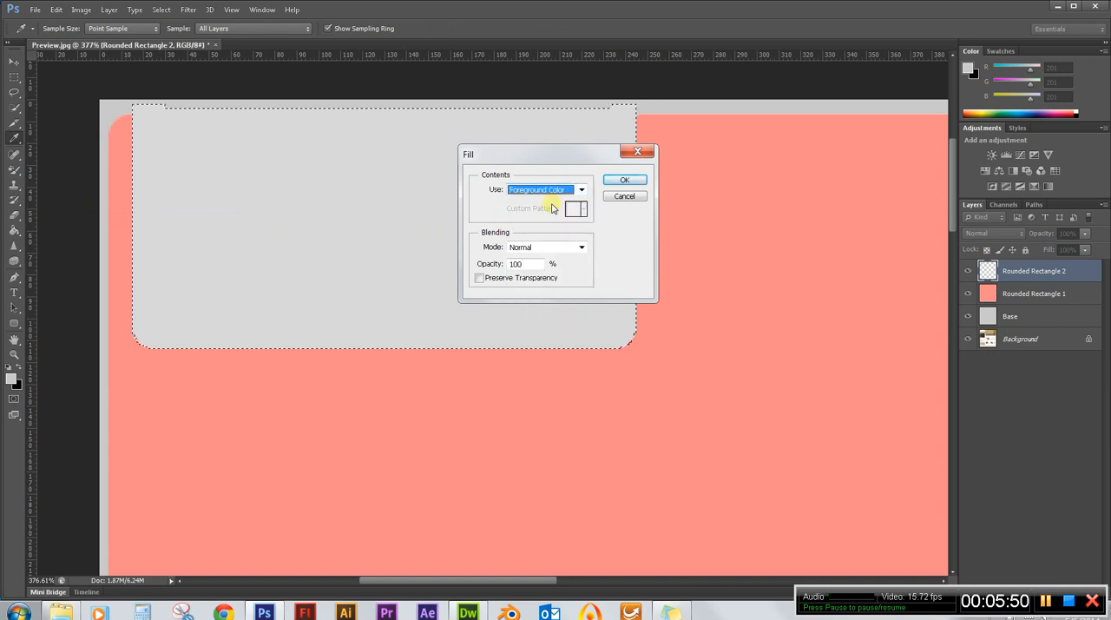
left_click(624, 180)
key("v")
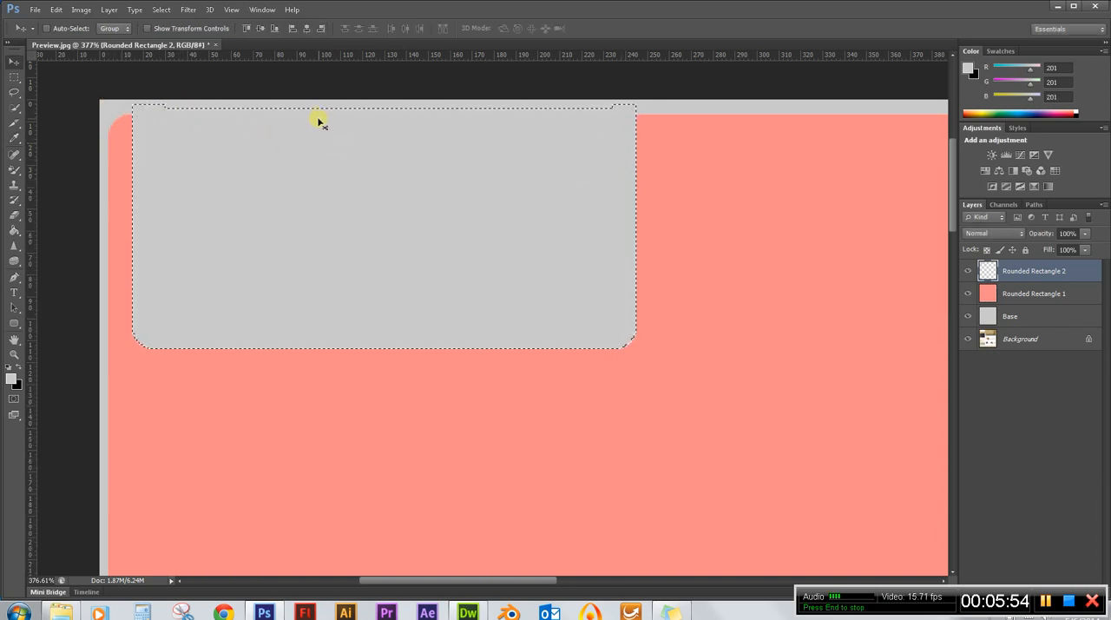
key("ctrl+d")
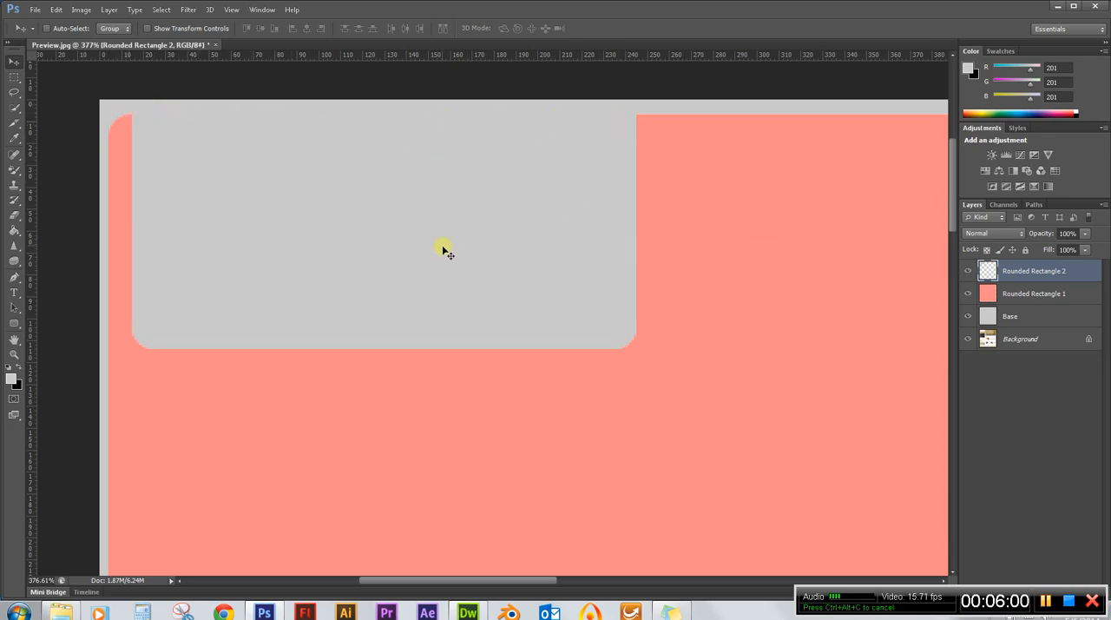
Hide the three layers above Background to examine the original logo box, and show them again.
scroll(241, 183, "down", 5)
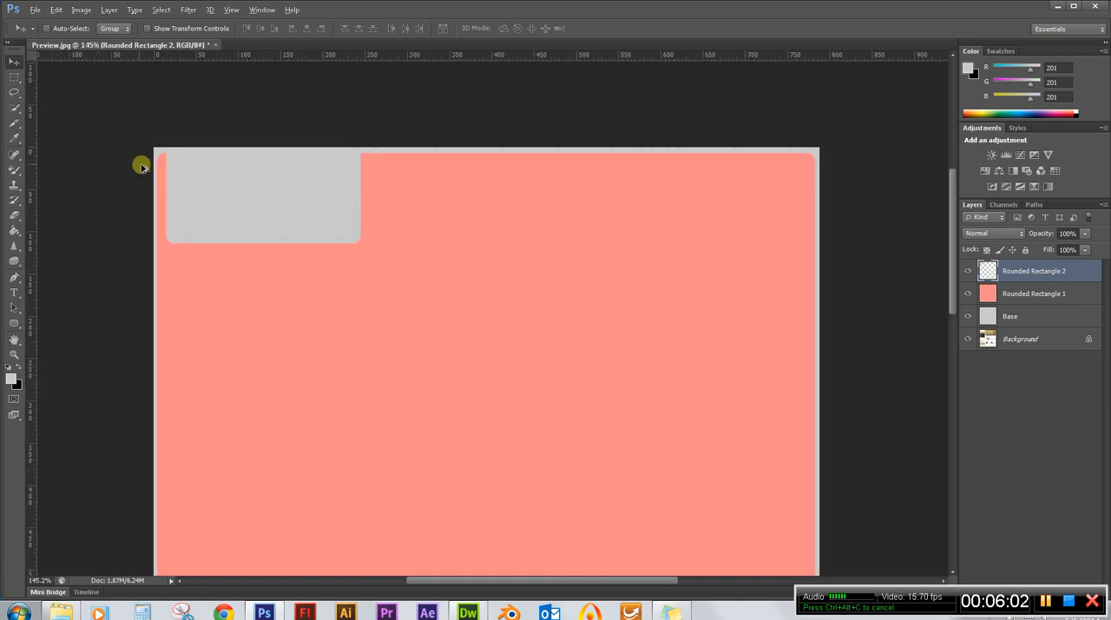
scroll(130, 157, "up", 3)
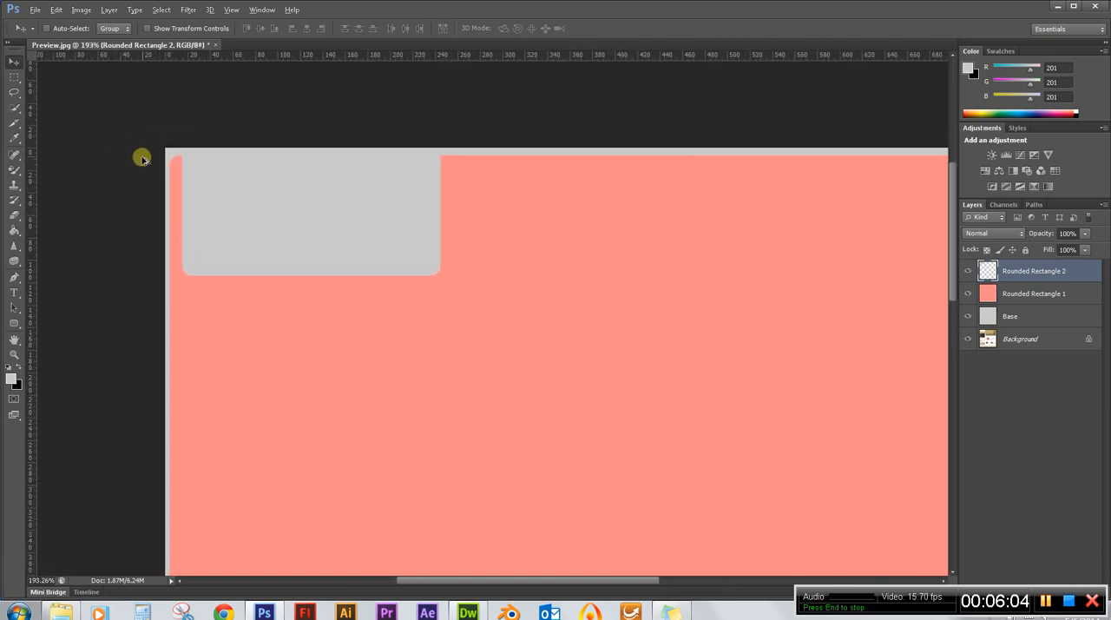
left_click(968, 271)
left_click(968, 293)
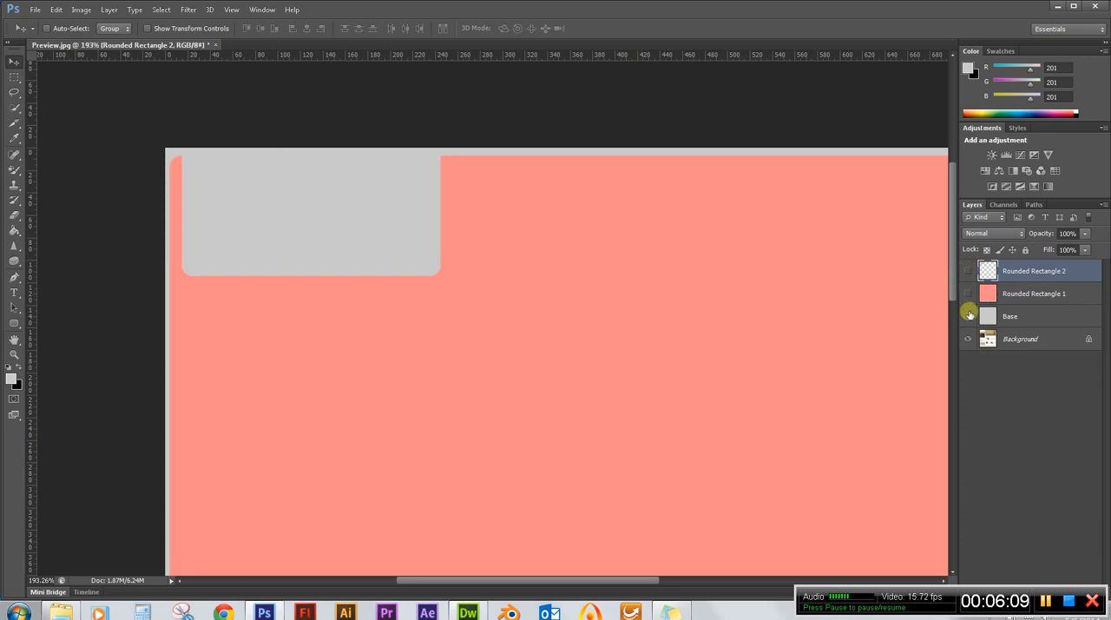
left_click(968, 318)
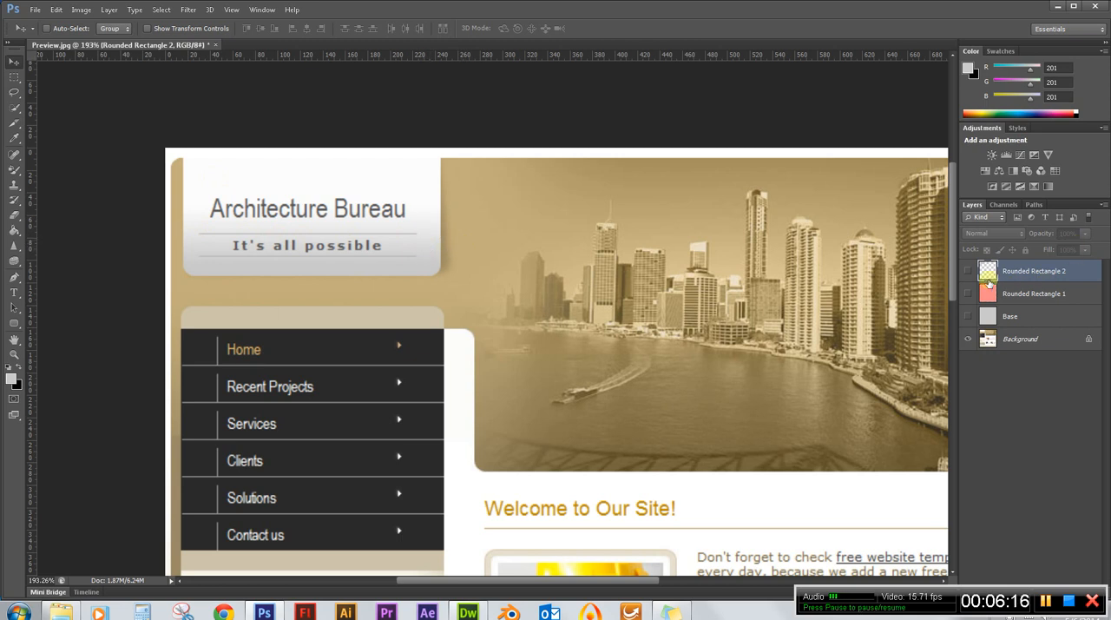
left_click_drag(969, 316, 966, 269)
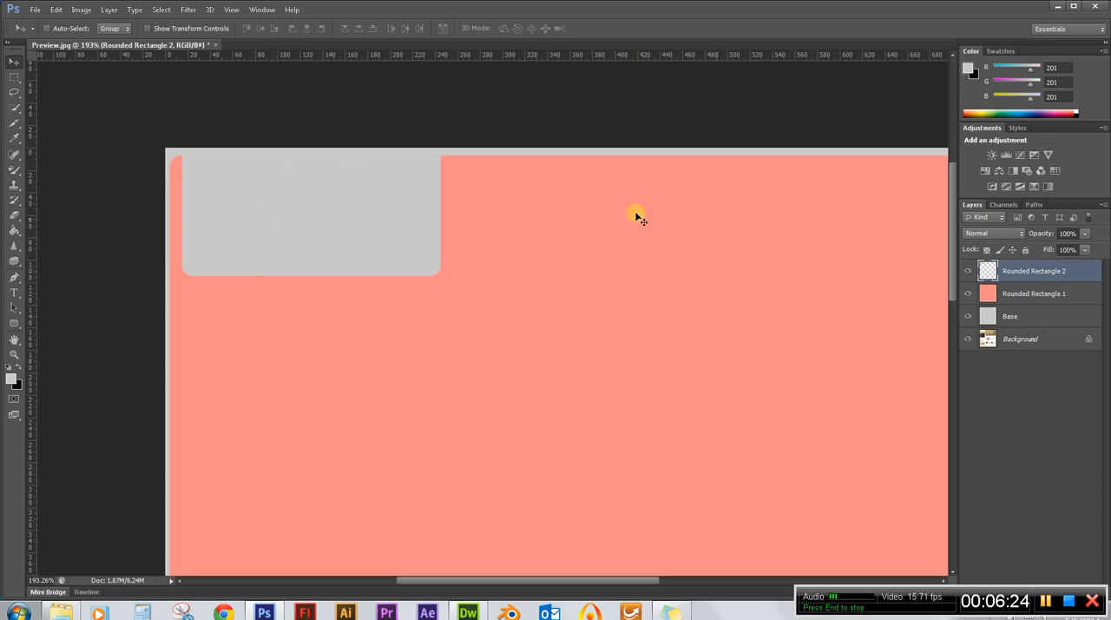
Load the Rounded Rectangle 2 outline as a selection and set the Gradient tool's starting colour stop to the foreground grey.
left_click(990, 273, "ctrl")
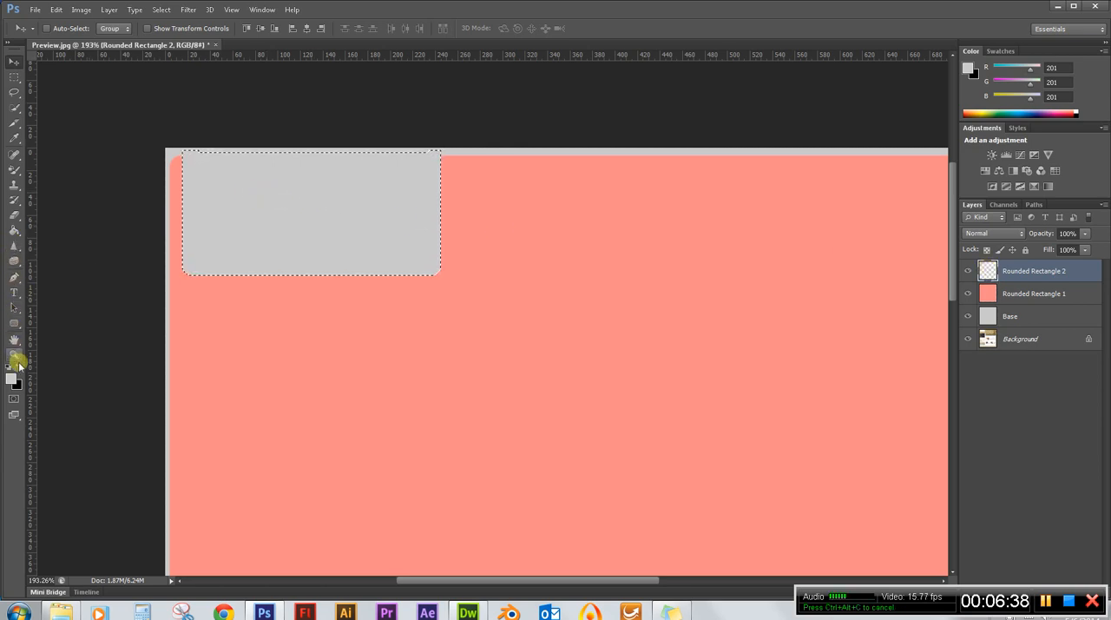
left_click(16, 234)
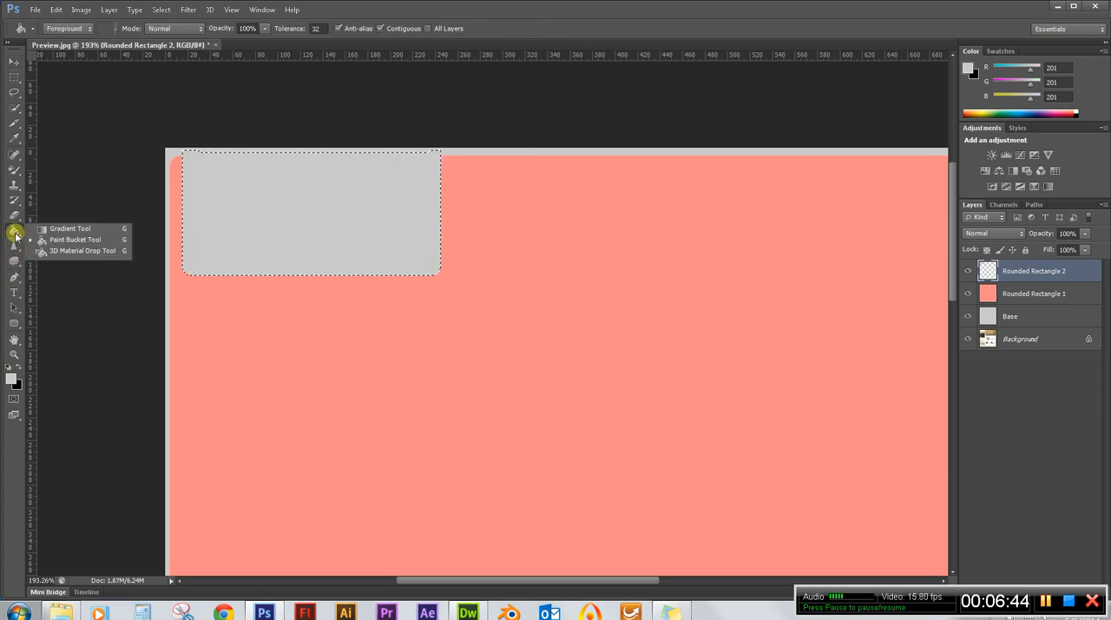
left_click(75, 229)
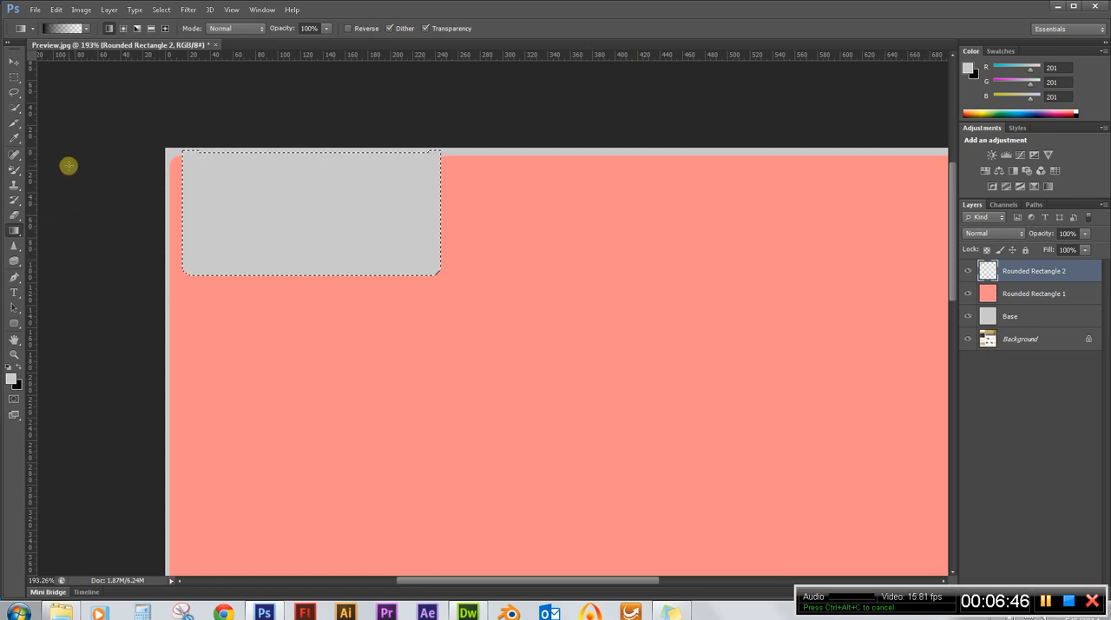
left_click(63, 31)
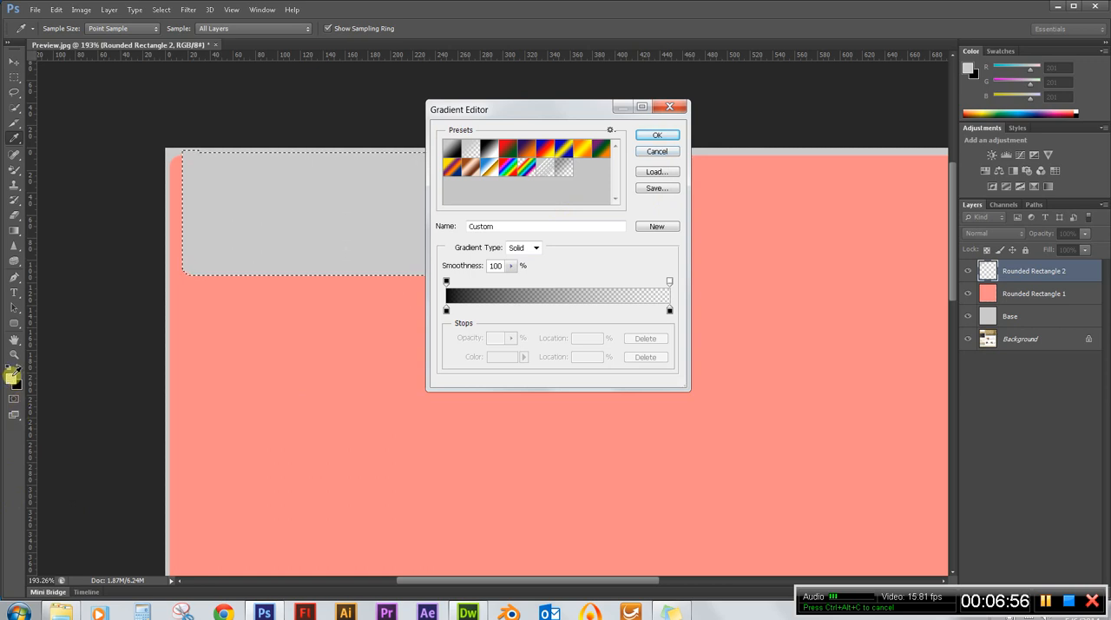
left_click(447, 311)
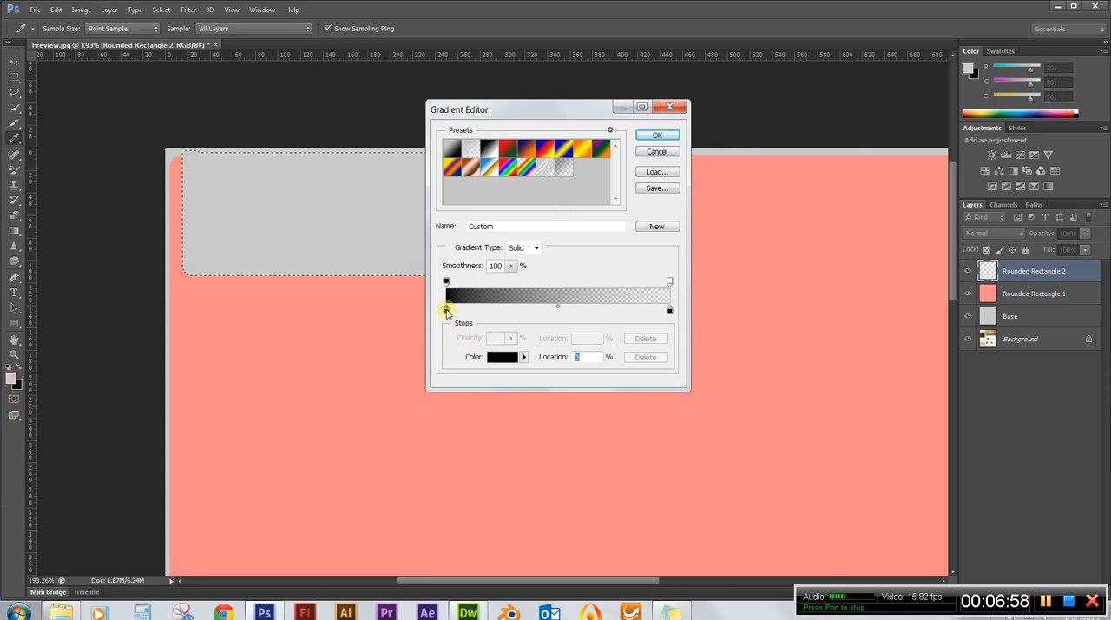
left_click(14, 371)
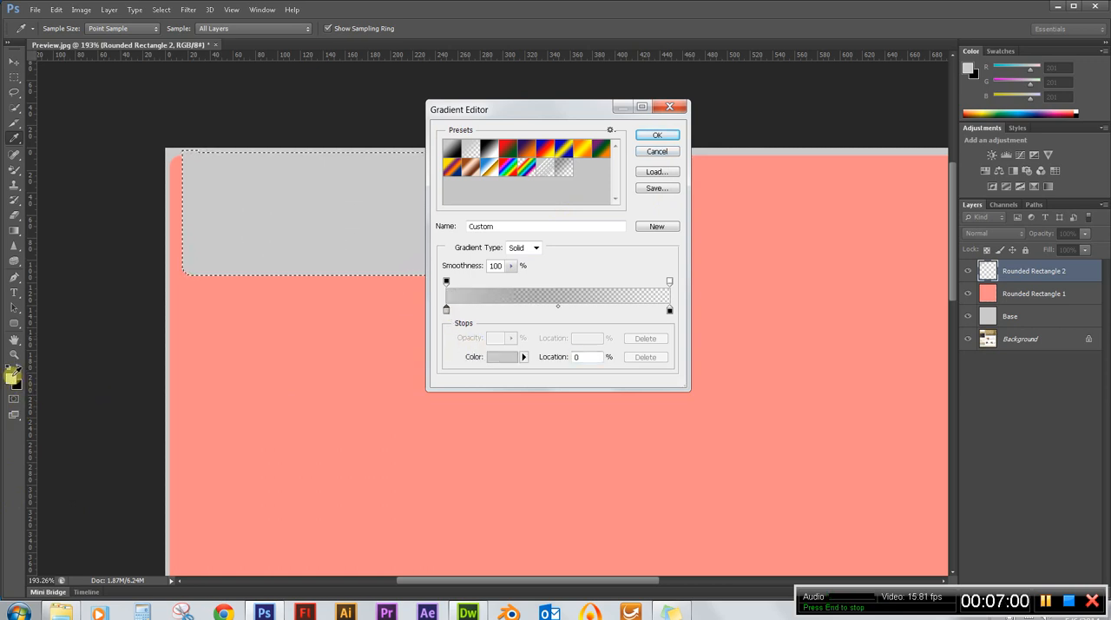
Set the gradient's end colour stop at location 100% to the dark grey #505050.
left_click(669, 310)
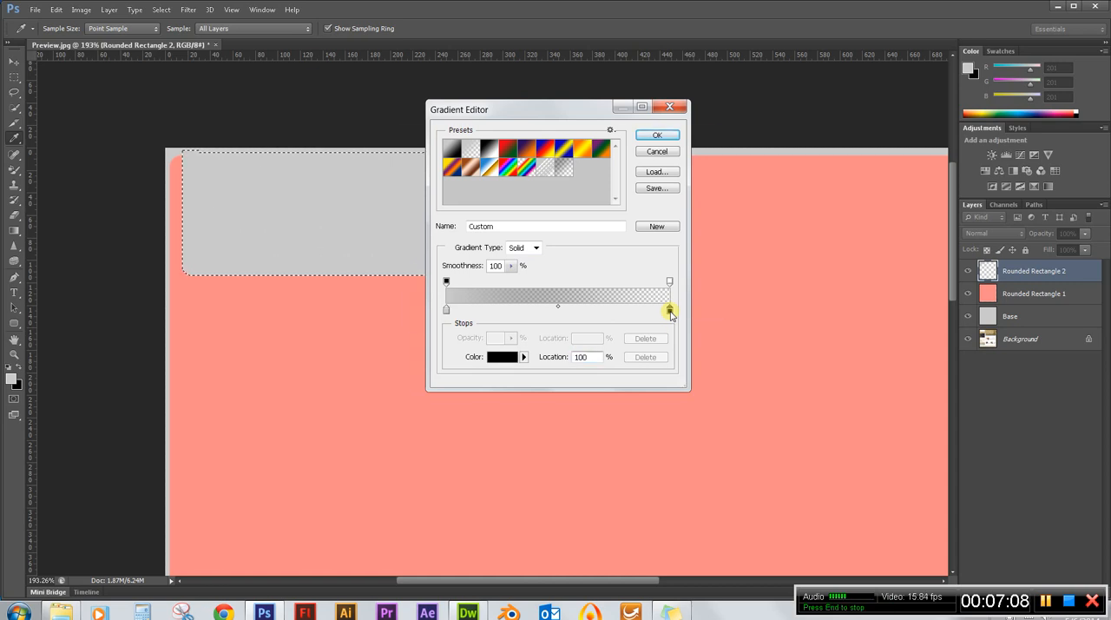
double_click(670, 311)
left_click(435, 285)
left_click_drag(435, 284, 376, 269)
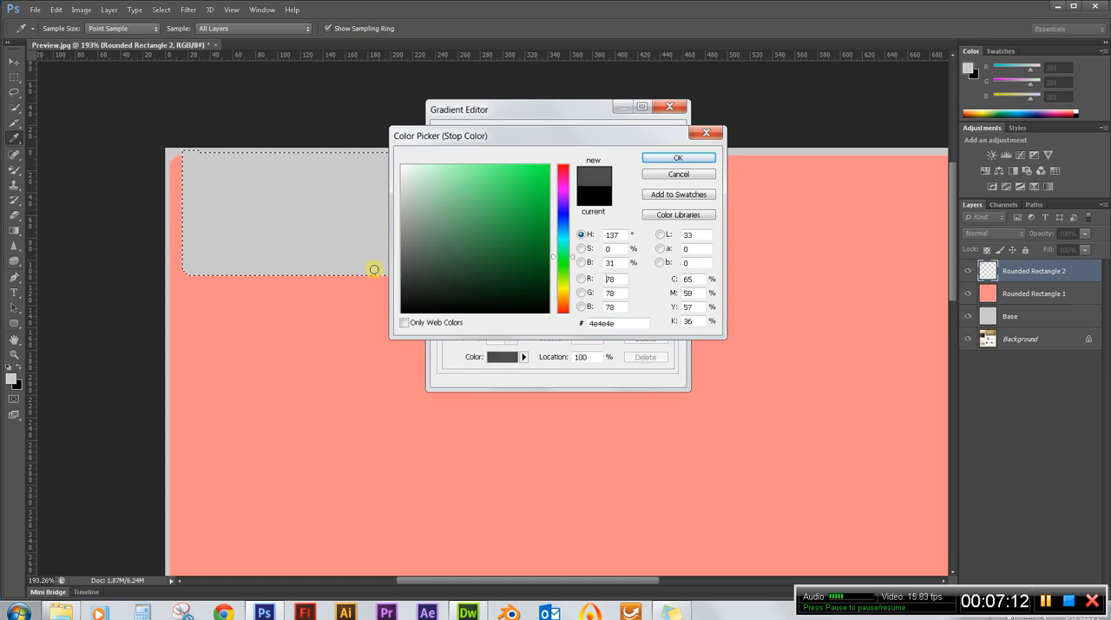
left_click(685, 158)
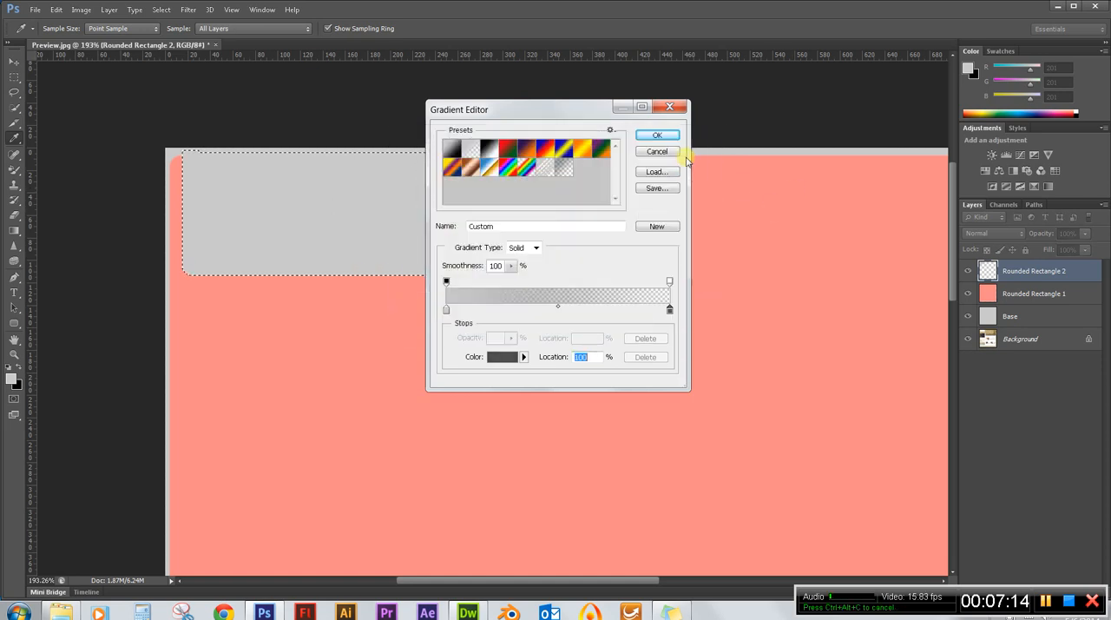
Set the gradient's end opacity stop to 100% and accept the custom gradient.
left_click(670, 282)
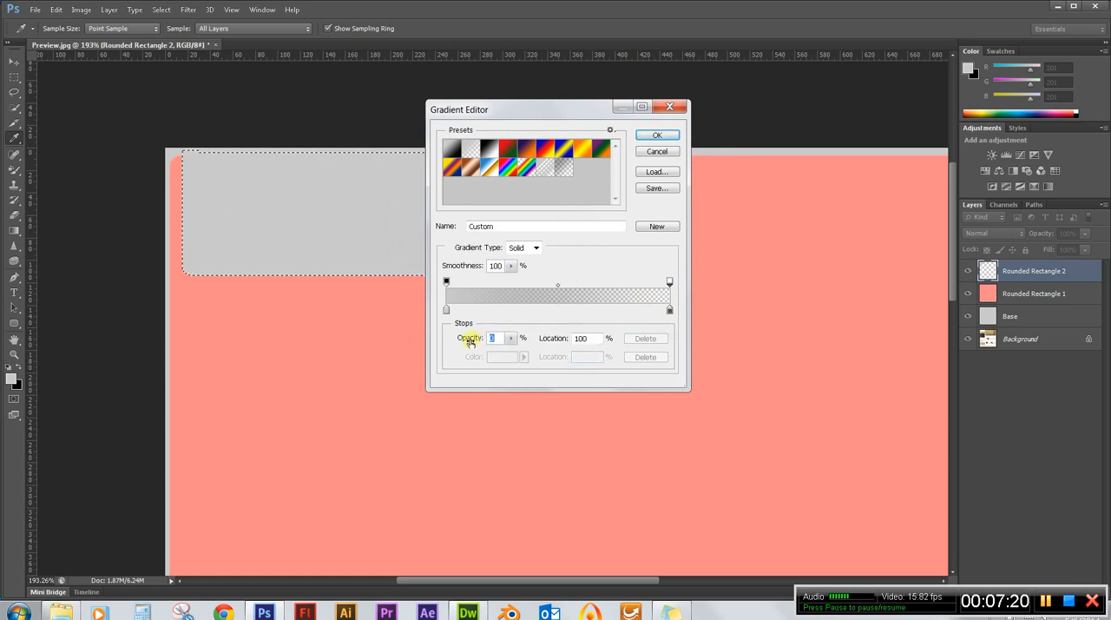
left_click_drag(468, 340, 606, 336)
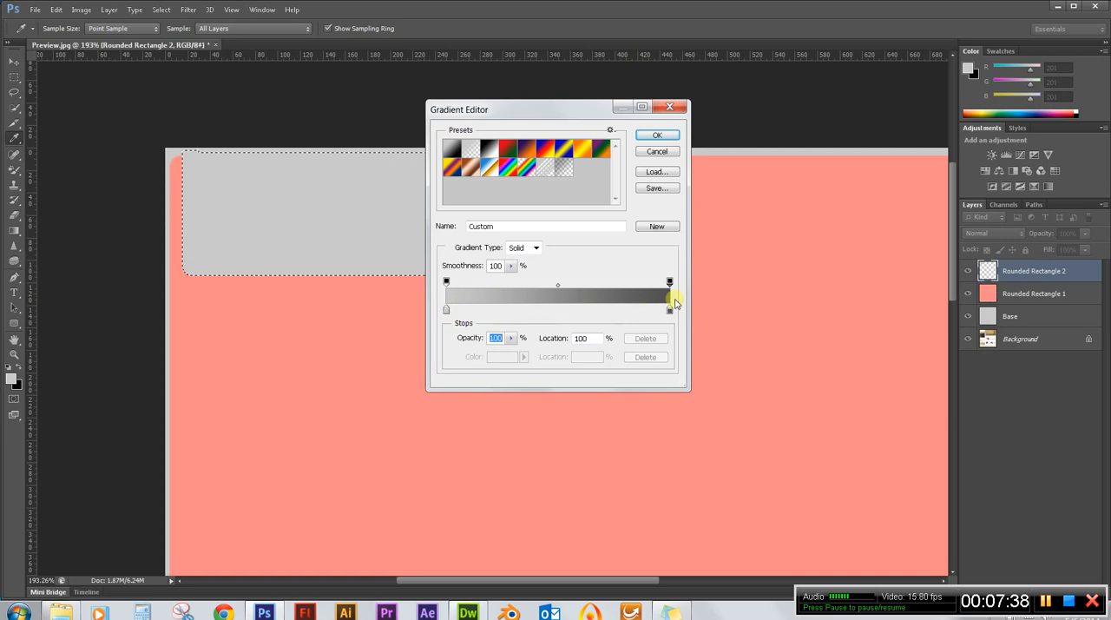
left_click(662, 135)
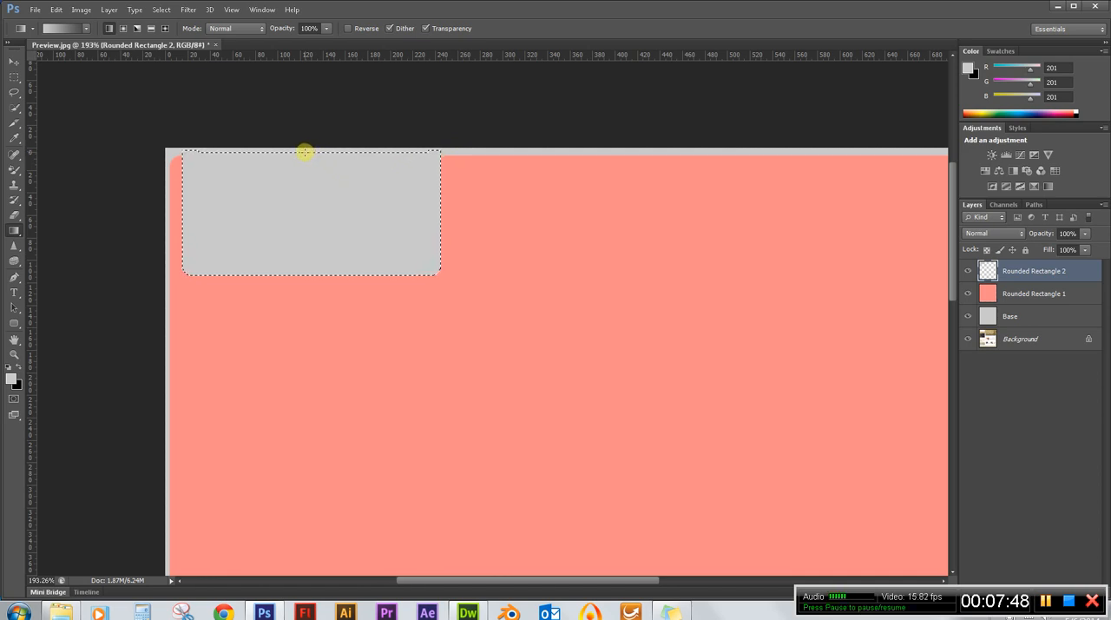
Fill the selected logo box with the grey gradient, light at its upper edge to dark at its lower edge, and deselect.
left_click_drag(305, 154, 303, 202)
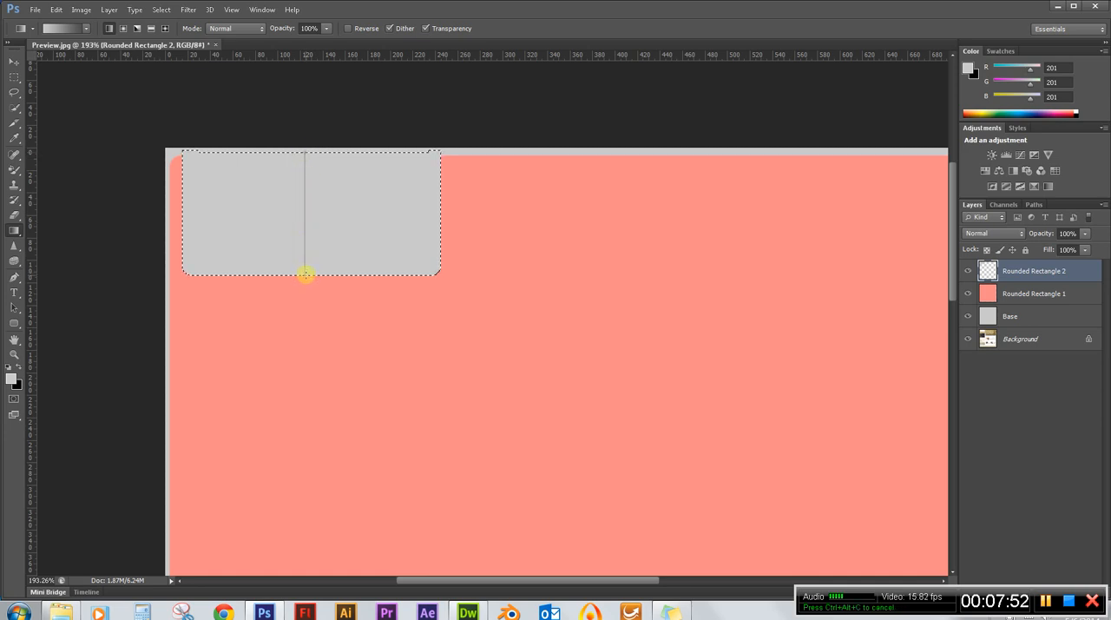
left_click_drag(306, 274, 306, 274)
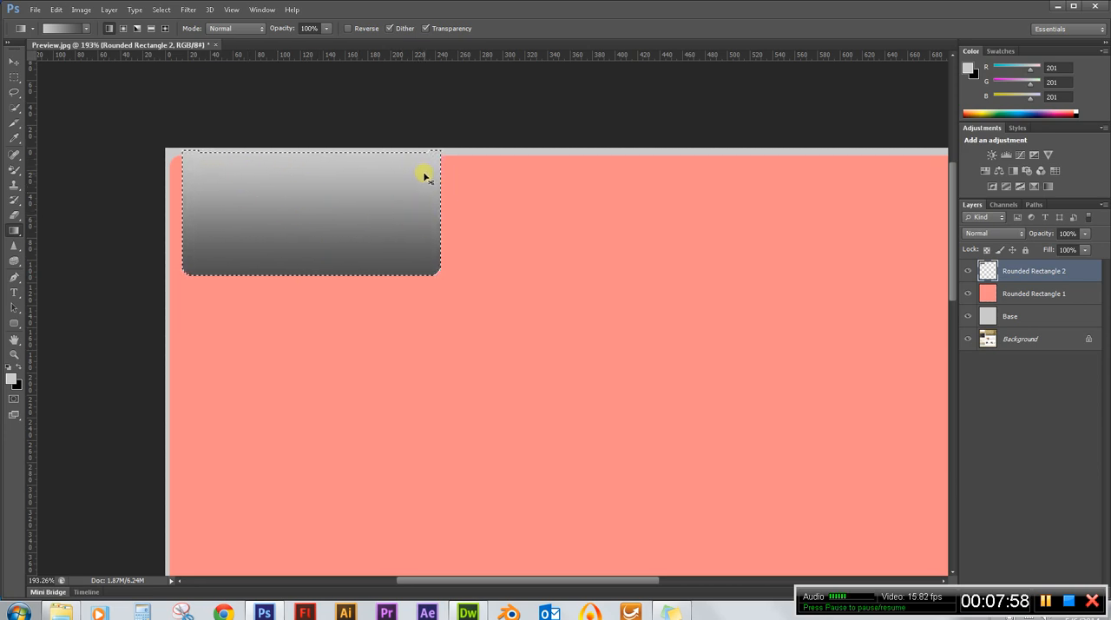
key("ctrl+d")
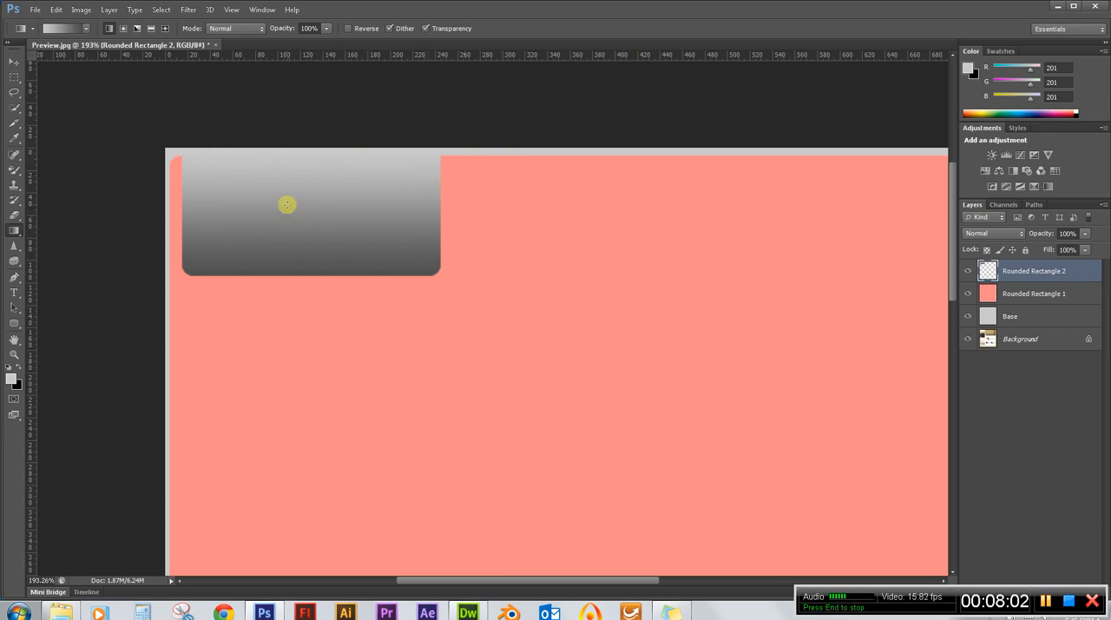
scroll(231, 200, "down", 5)
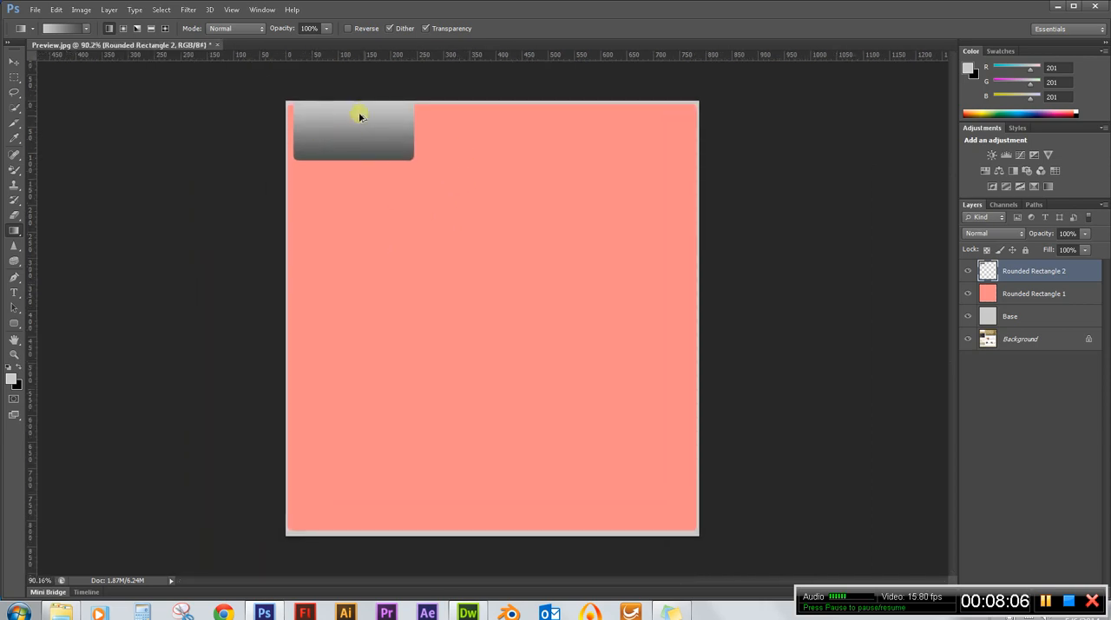
scroll(413, 130, "up", 2)
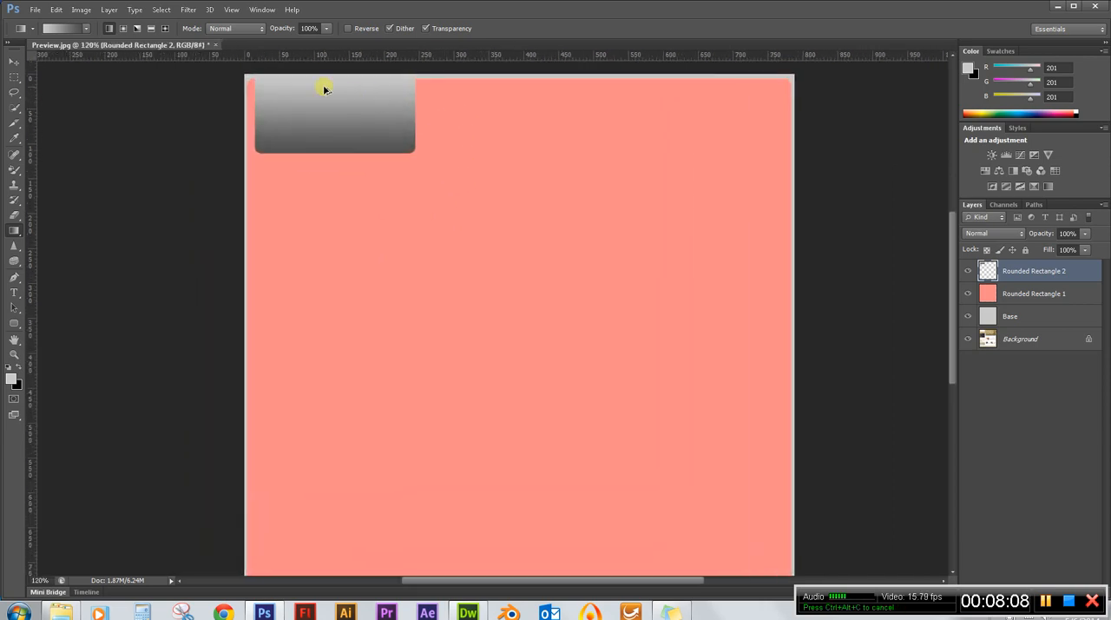
scroll(322, 87, "up", 2)
scroll(556, 231, "up", 2)
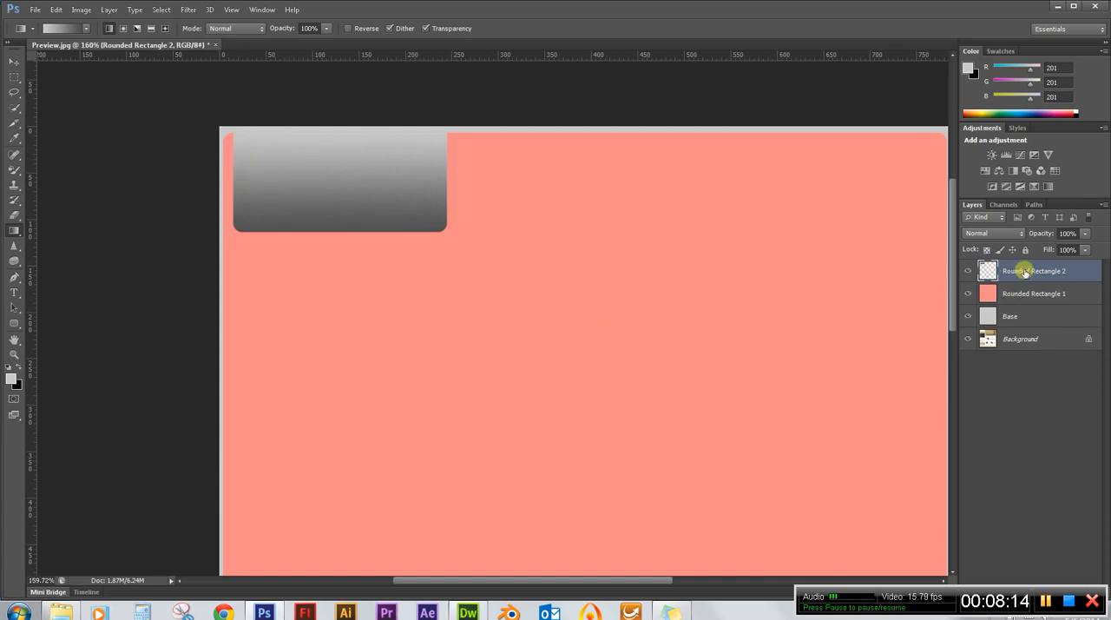
Rename the Rounded Rectangle 1 layer to Base2.
left_click(1030, 296)
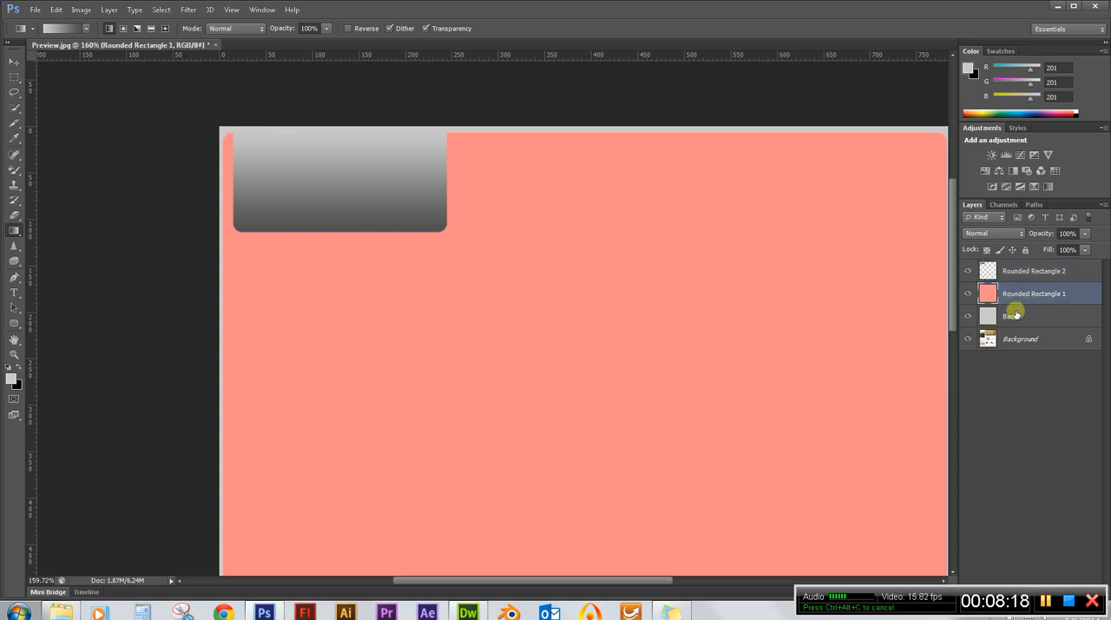
double_click(1022, 295)
type("S")
type("ase2")
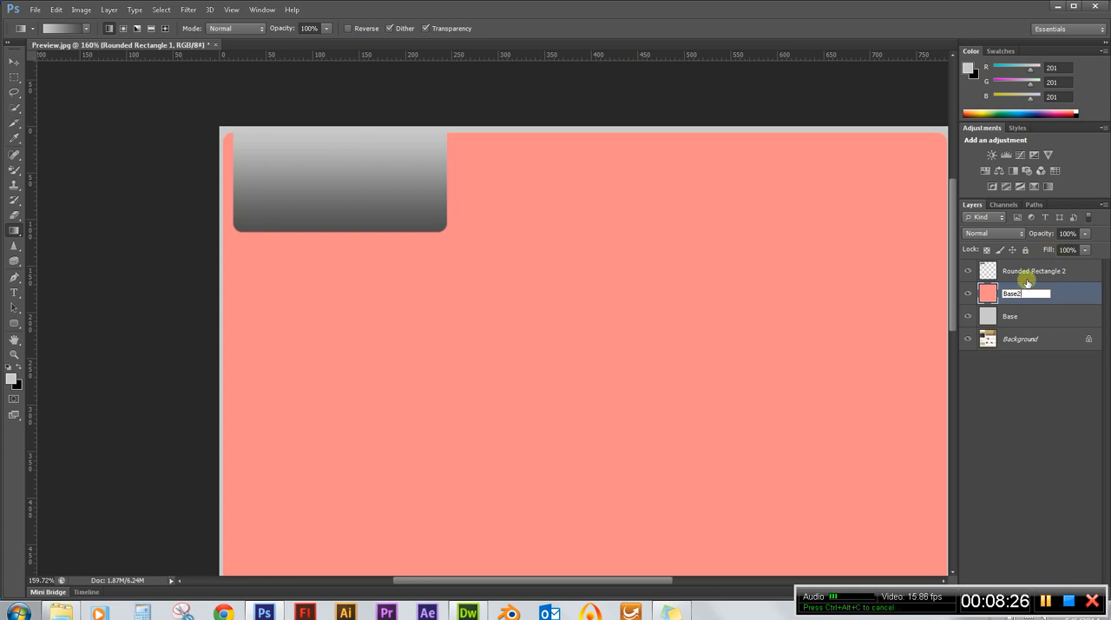
key("Return")
Rename the Rounded Rectangle 2 layer to Company Name.
left_click(1029, 271)
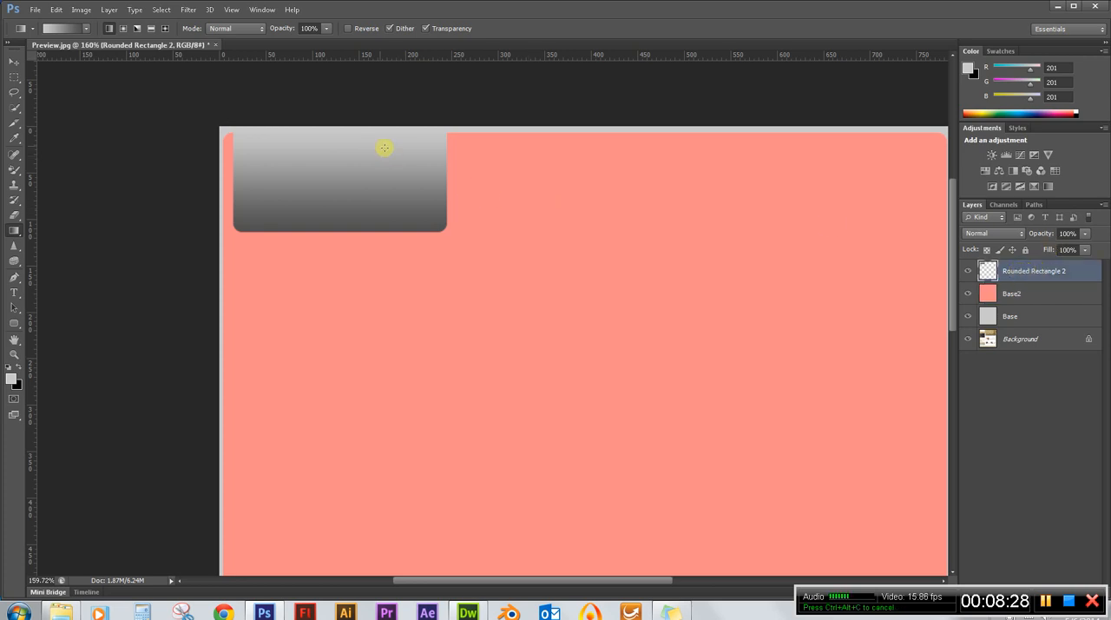
double_click(1018, 271)
type("Company")
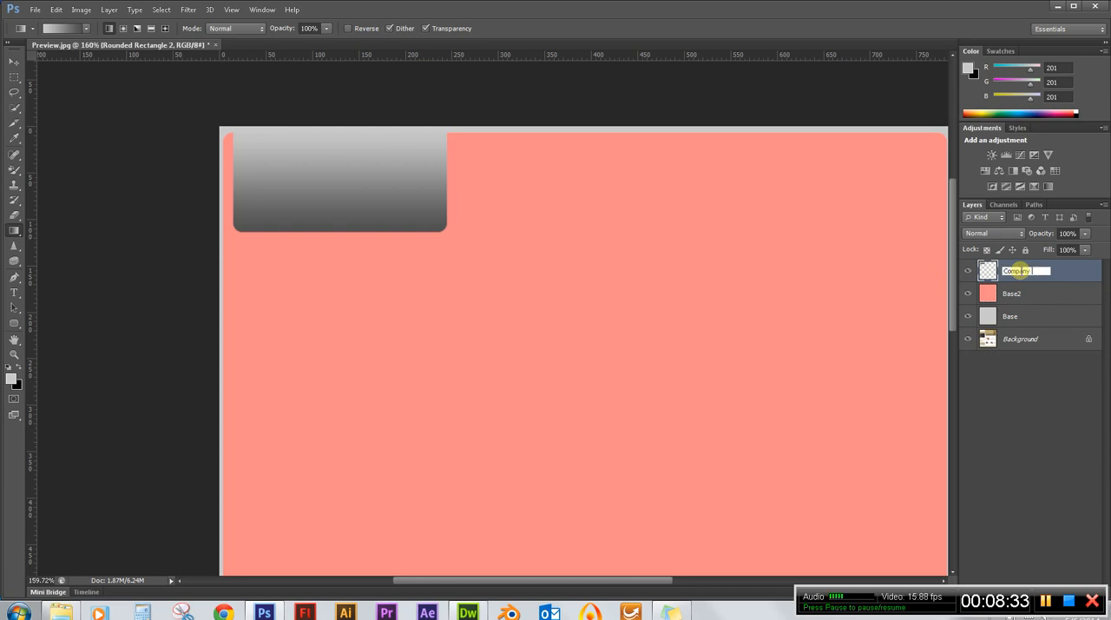
type(" Name")
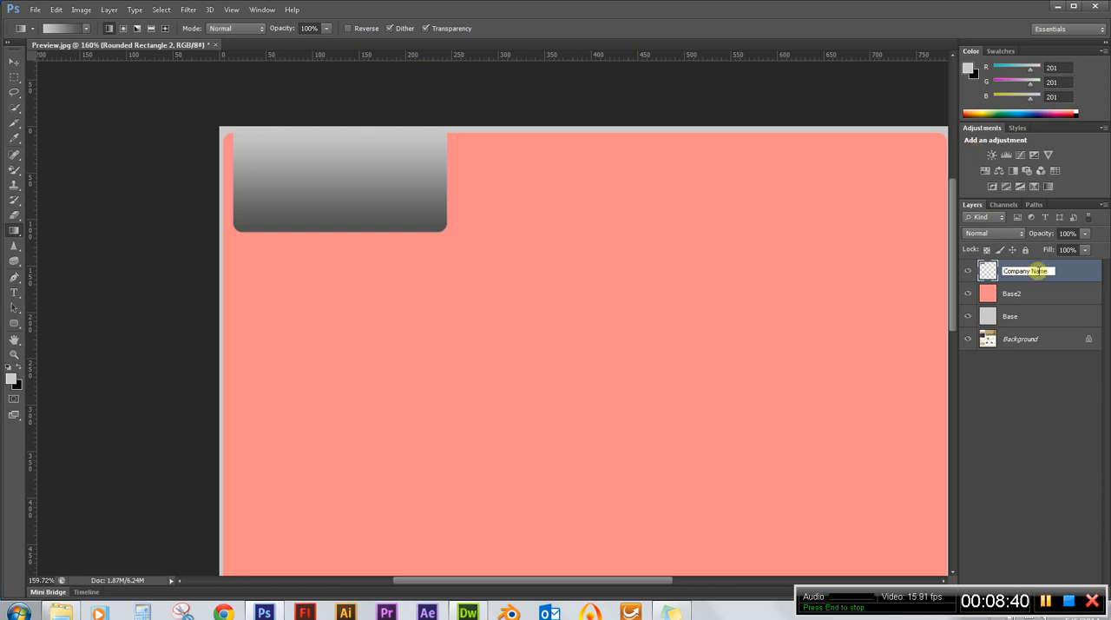
key("Return")
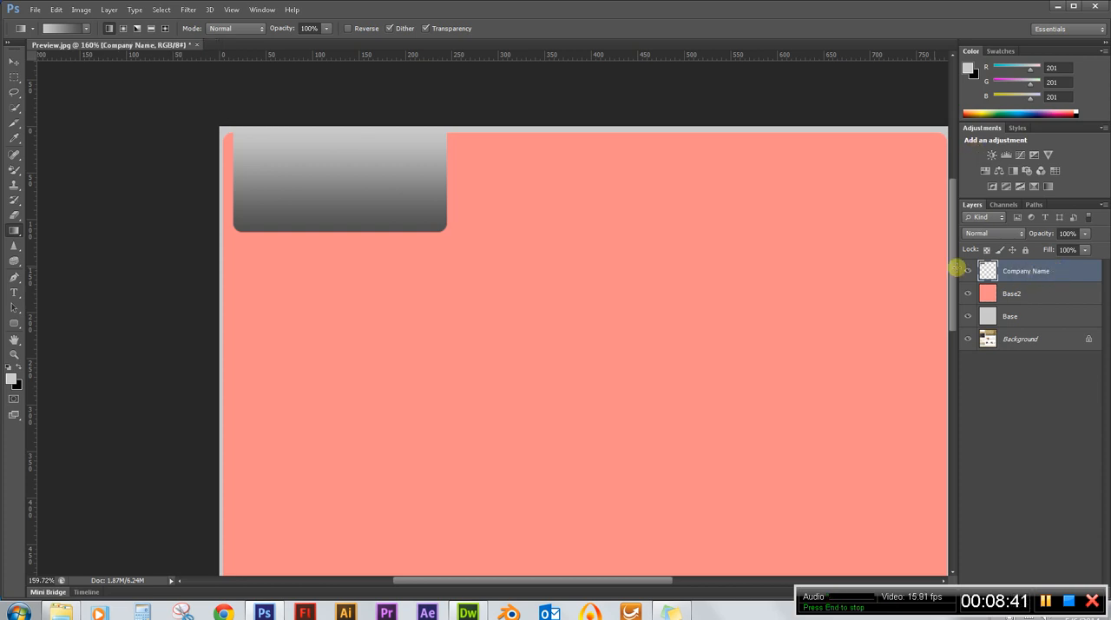
Add the text "Good's Department Store" inside the gradient box in the Magneto font, with "Store" on a second line.
left_click(15, 295)
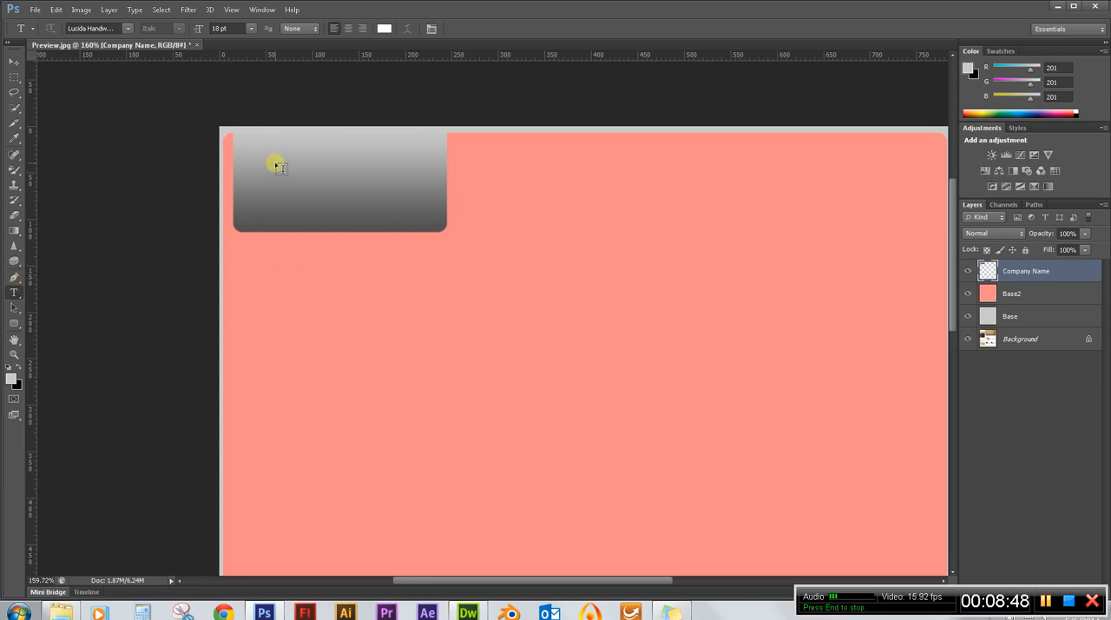
left_click(127, 29)
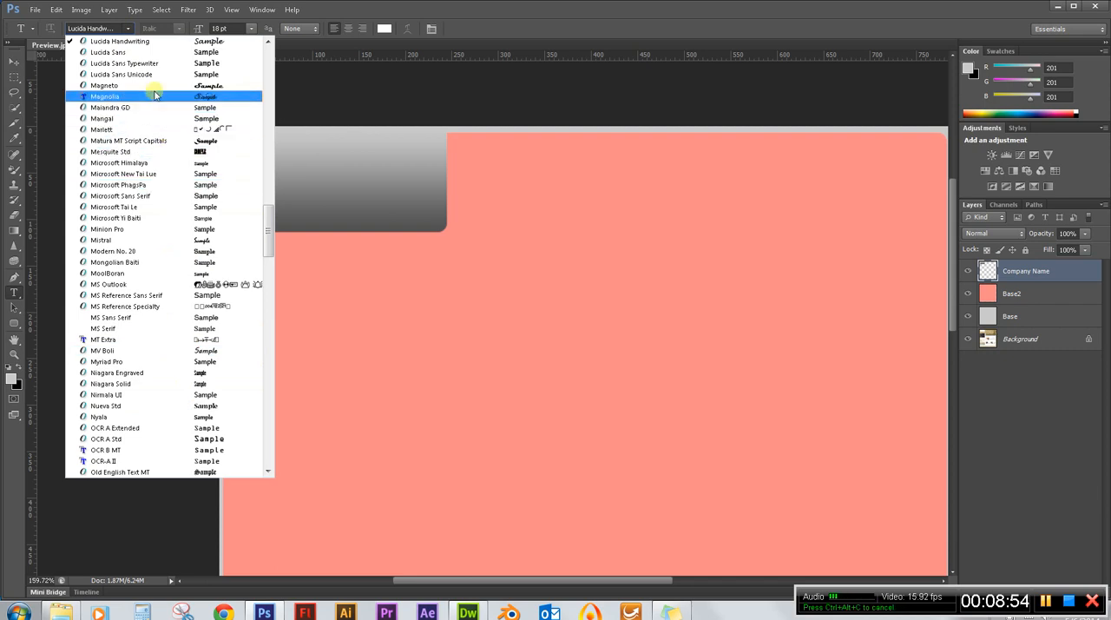
scroll(154, 95, "up", 1)
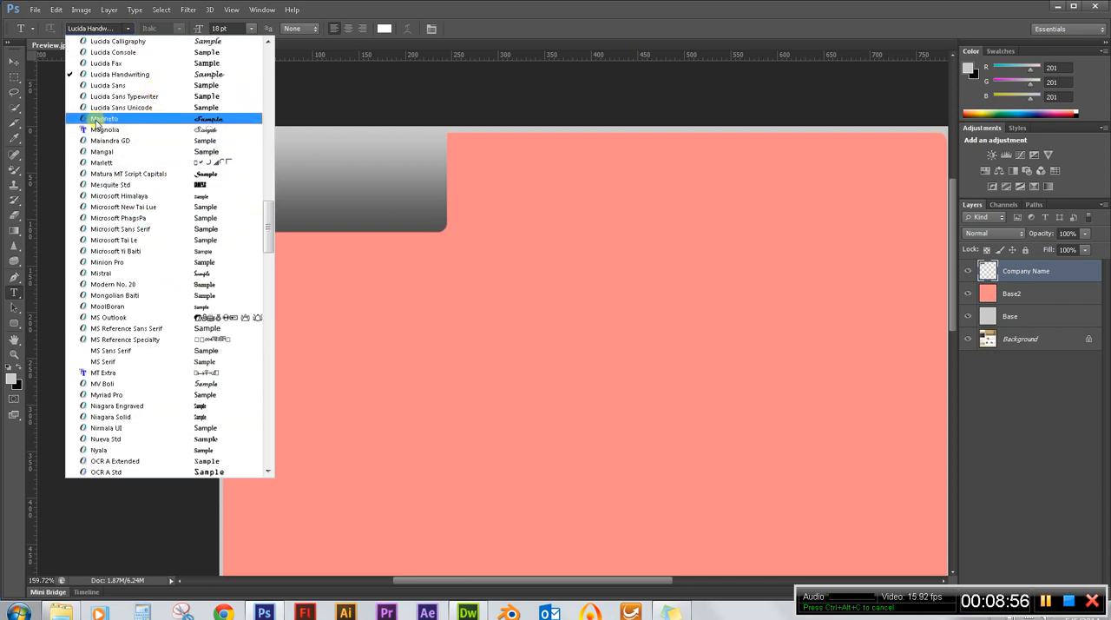
left_click(127, 119)
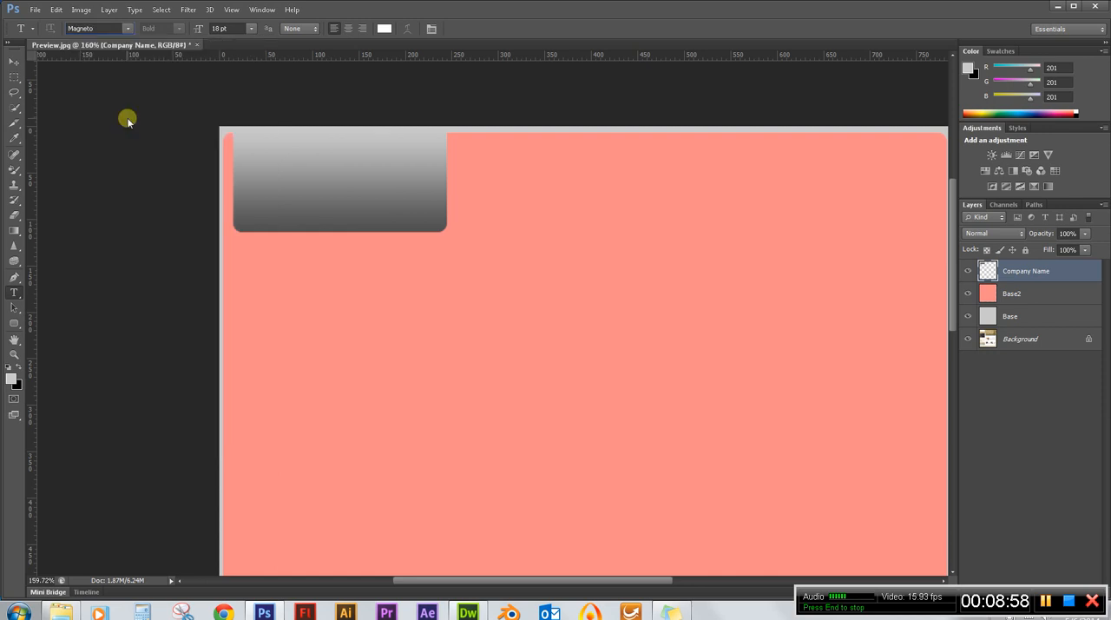
left_click(275, 165)
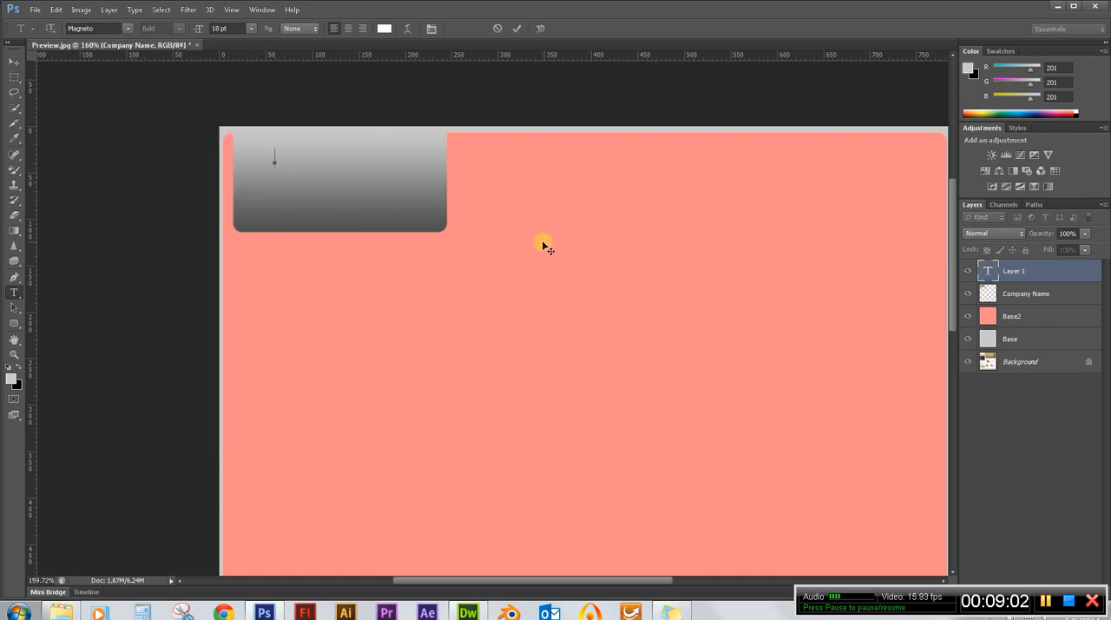
type("G")
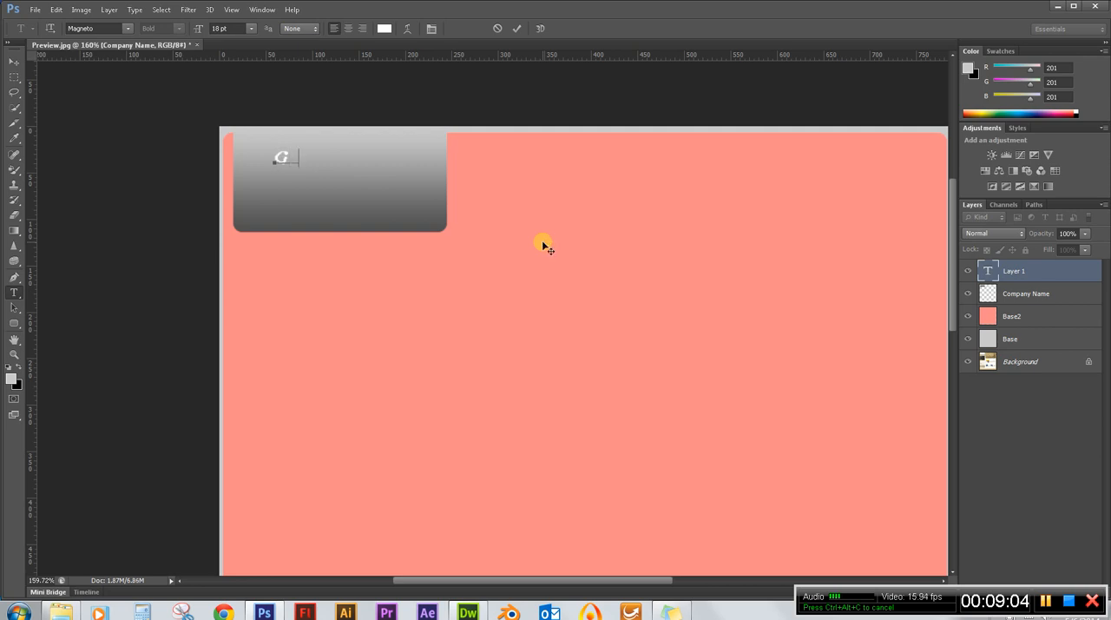
type("ood")
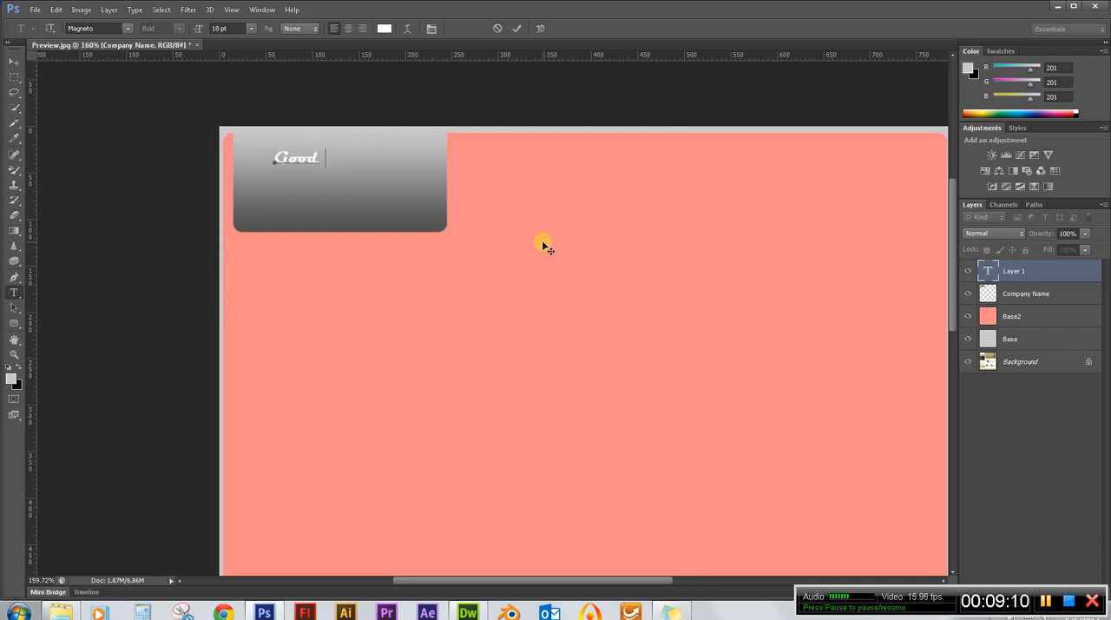
type("'s De")
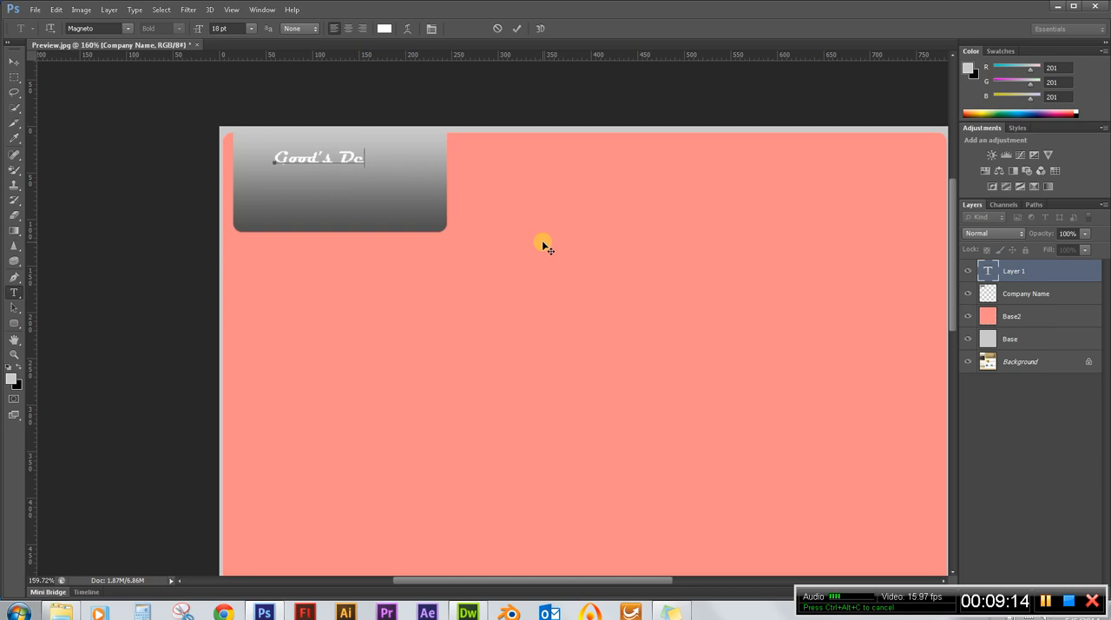
type("partment ")
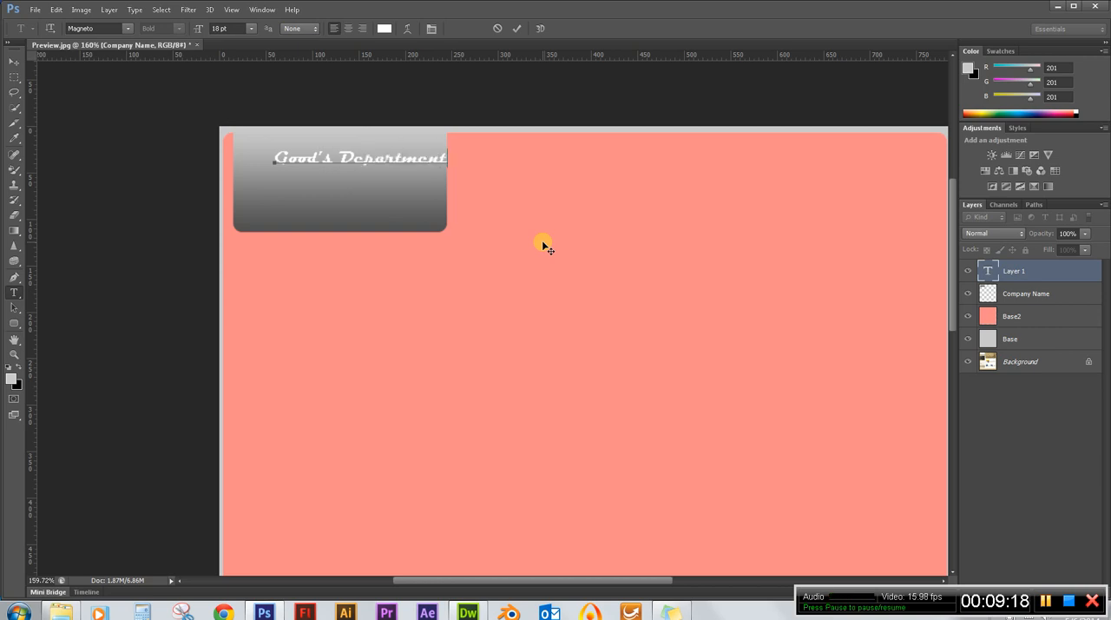
type("Store")
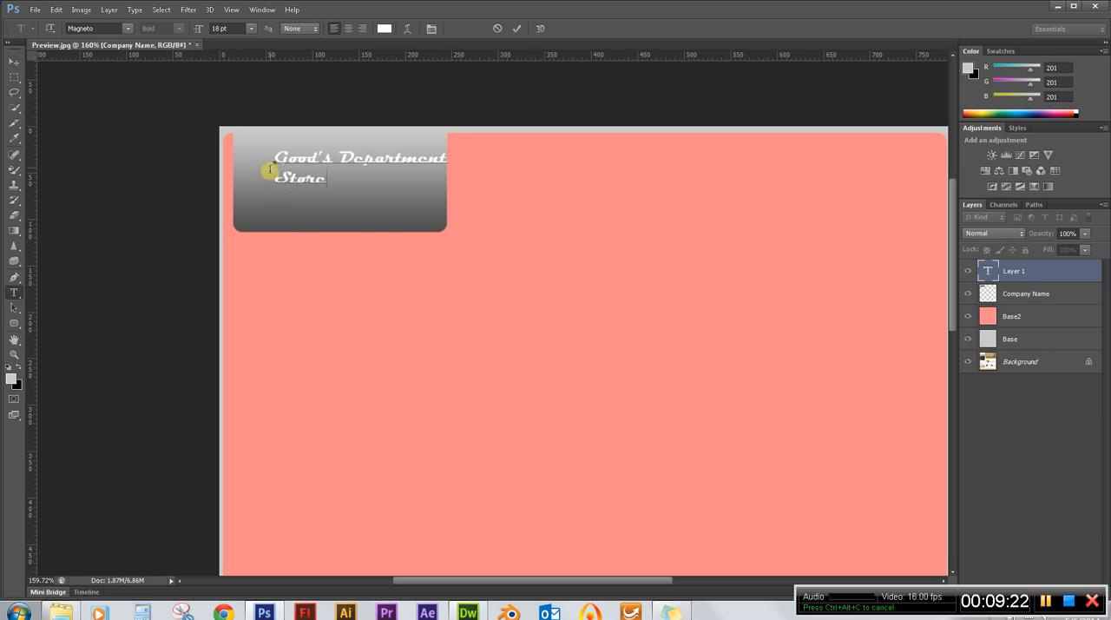
Enlarge the whole company name to 32 pt and break the line before "Department", removing the leftover leading space.
left_click_drag(332, 182, 256, 153)
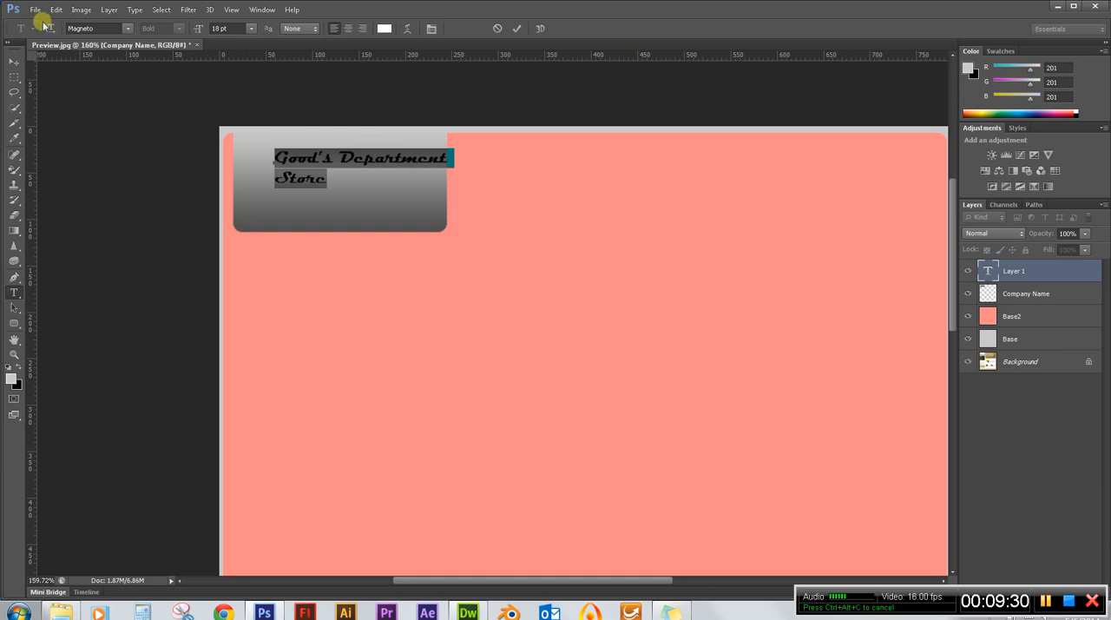
left_click_drag(195, 29, 201, 31)
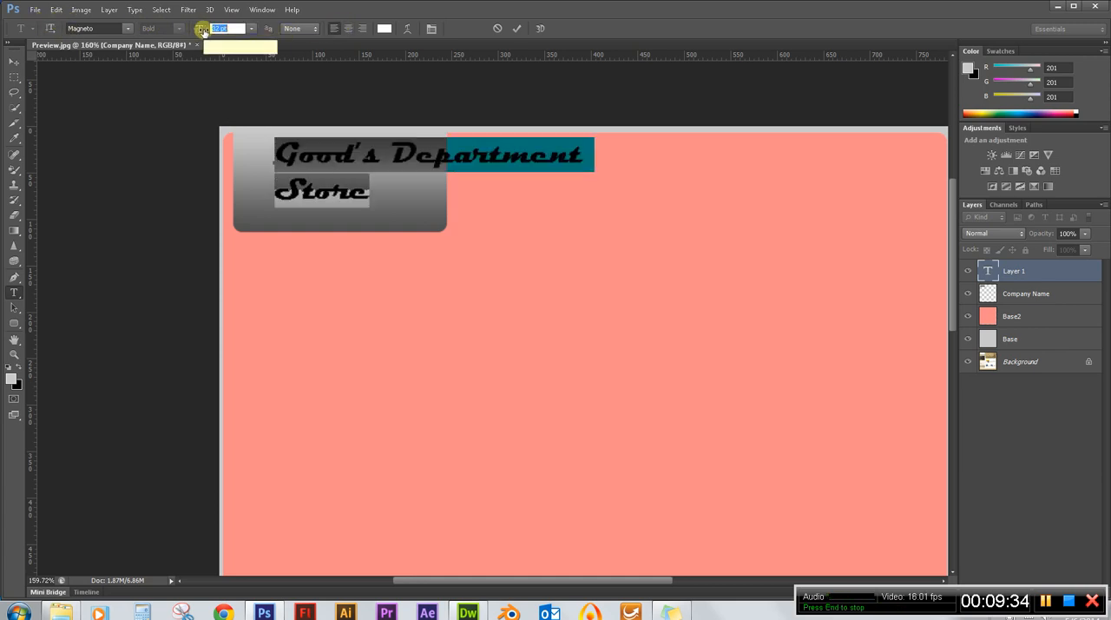
left_click(382, 155)
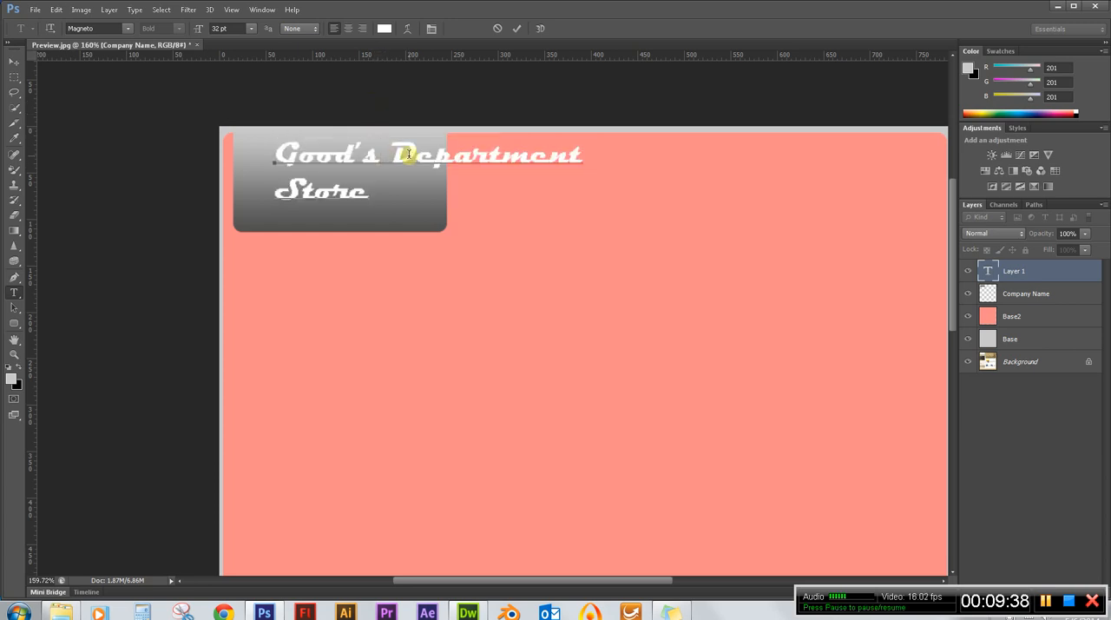
key("Return")
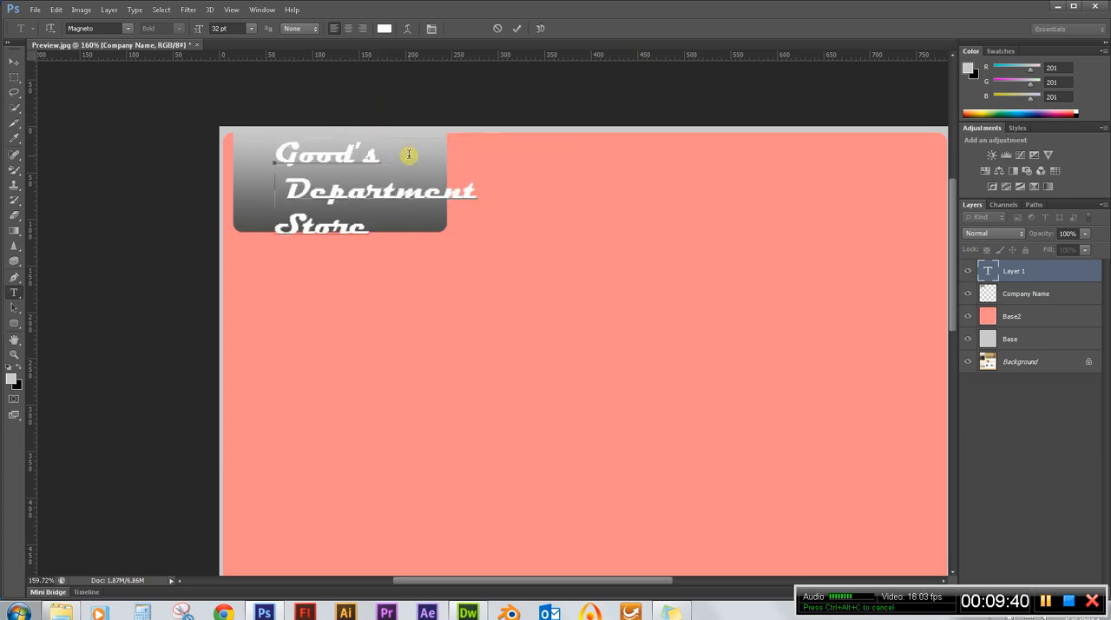
key("Delete")
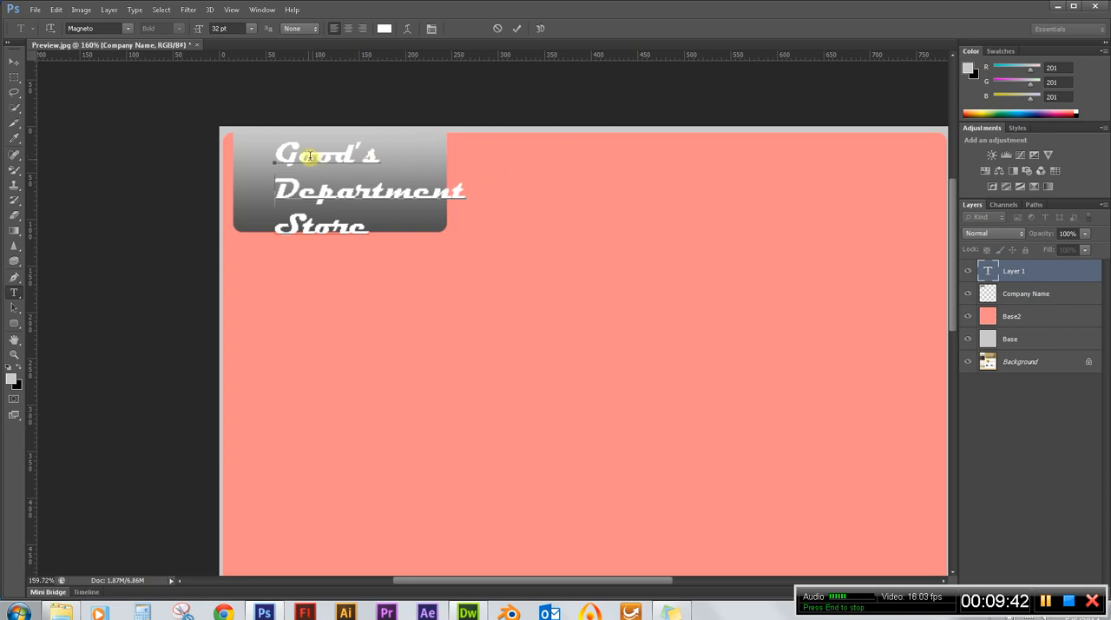
Move the company name text up and left with the Move tool so it fits within the gradient box.
left_click(13, 64)
left_click_drag(353, 193, 320, 184)
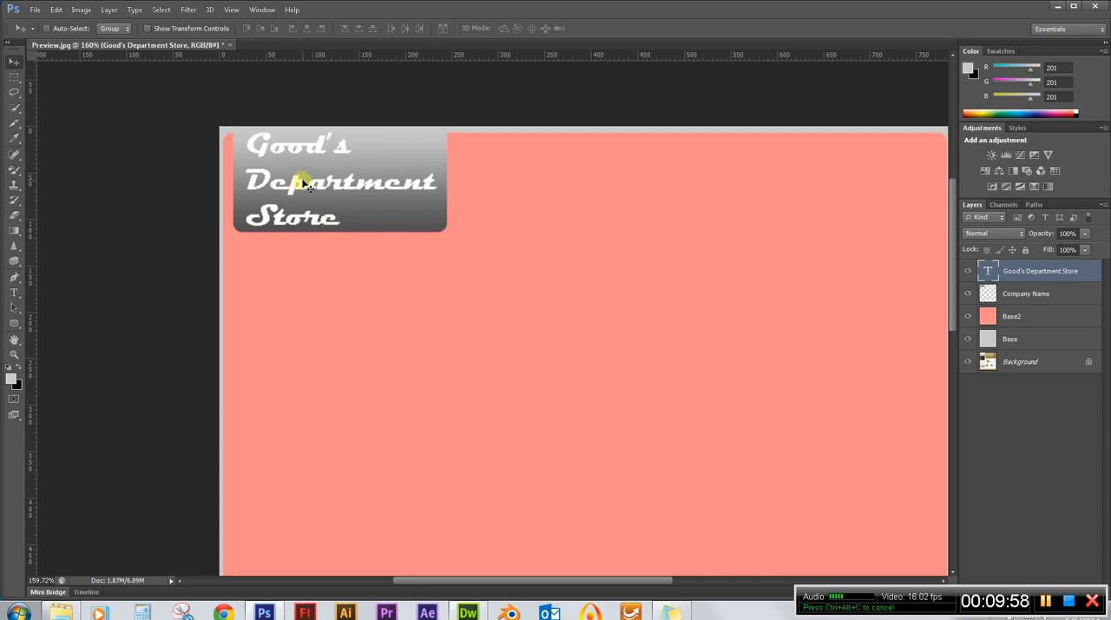
scroll(231, 174, "down", 4)
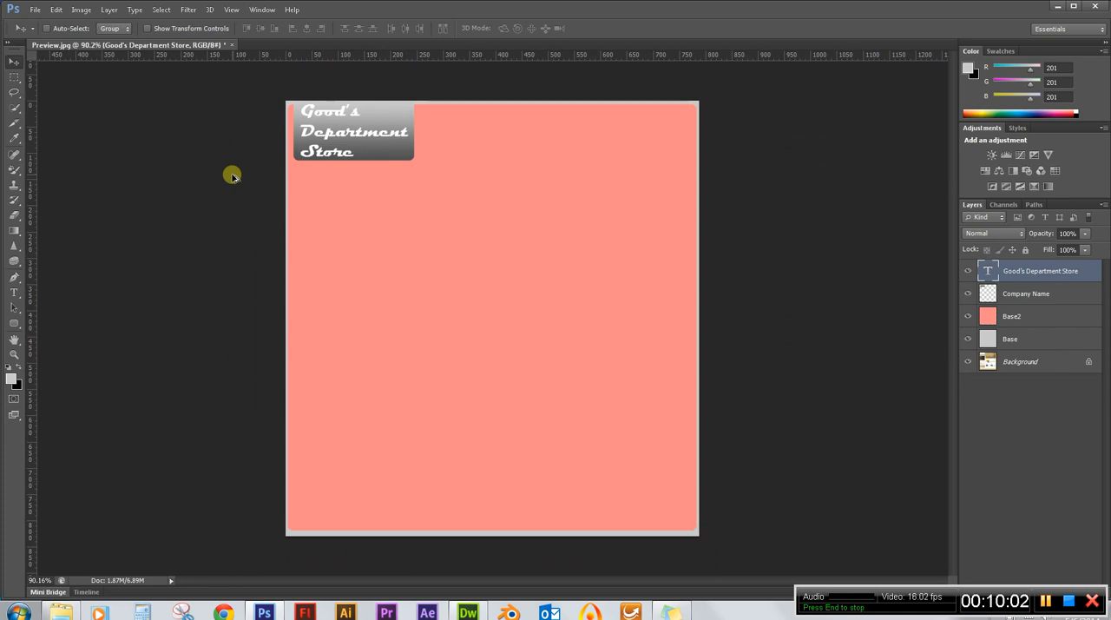
scroll(342, 98, "up", 3)
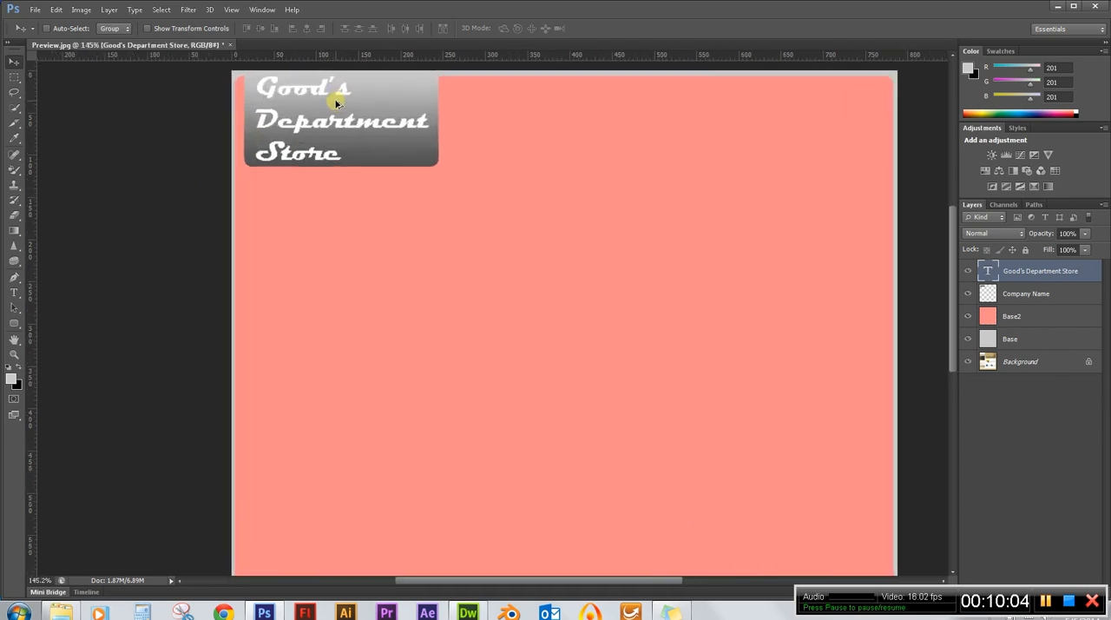
scroll(359, 176, "up", 2)
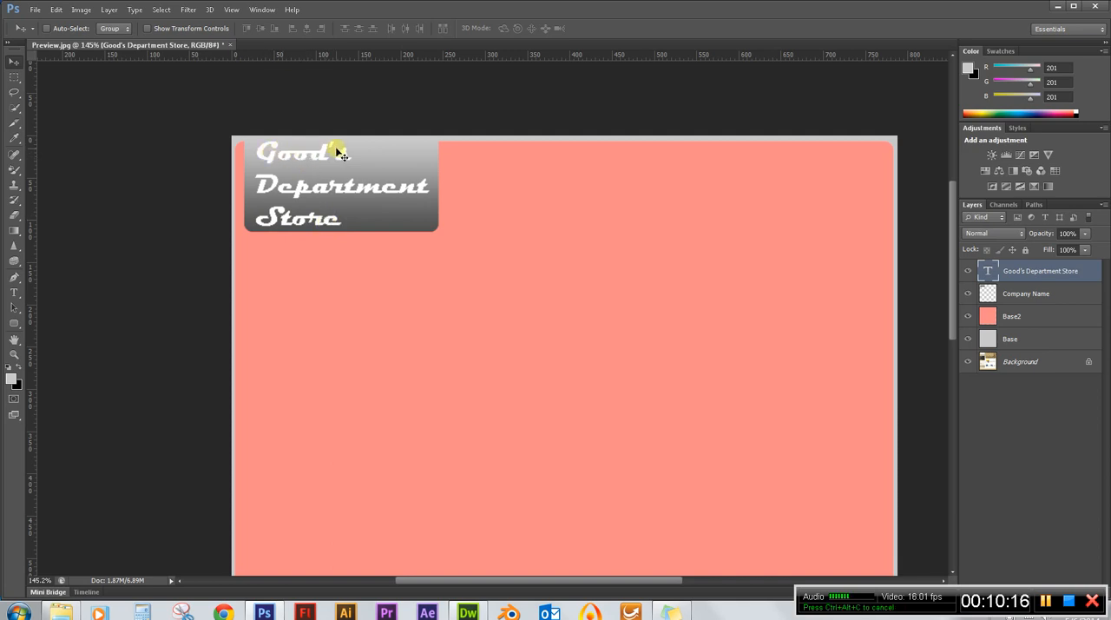
Add a 1 px black outside Stroke layer style to the Good's Department Store text layer.
double_click(1087, 271)
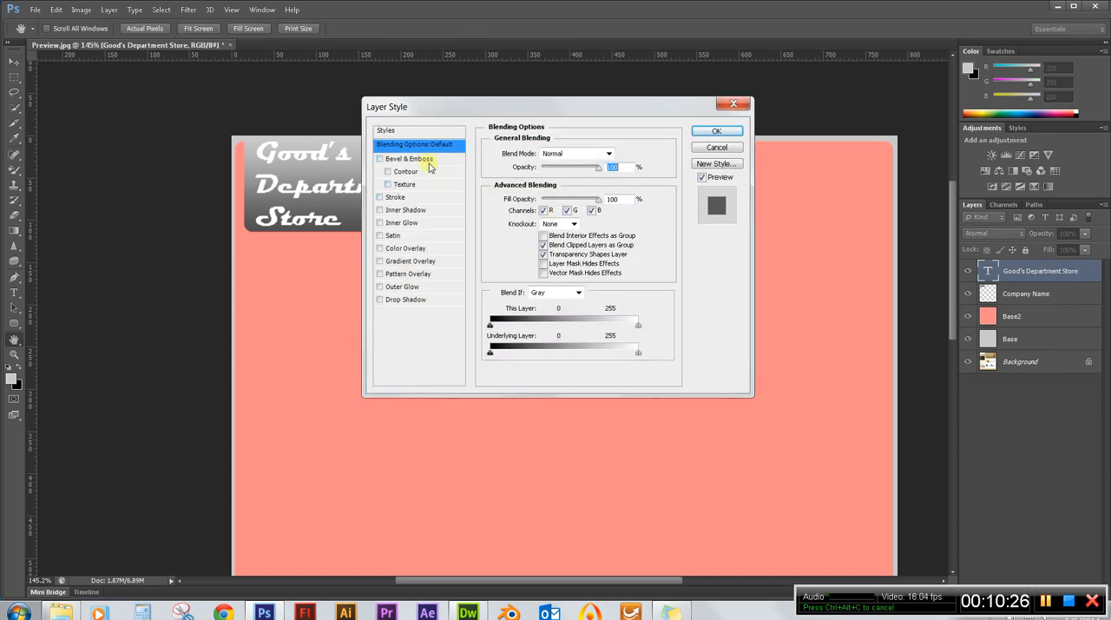
left_click(379, 198)
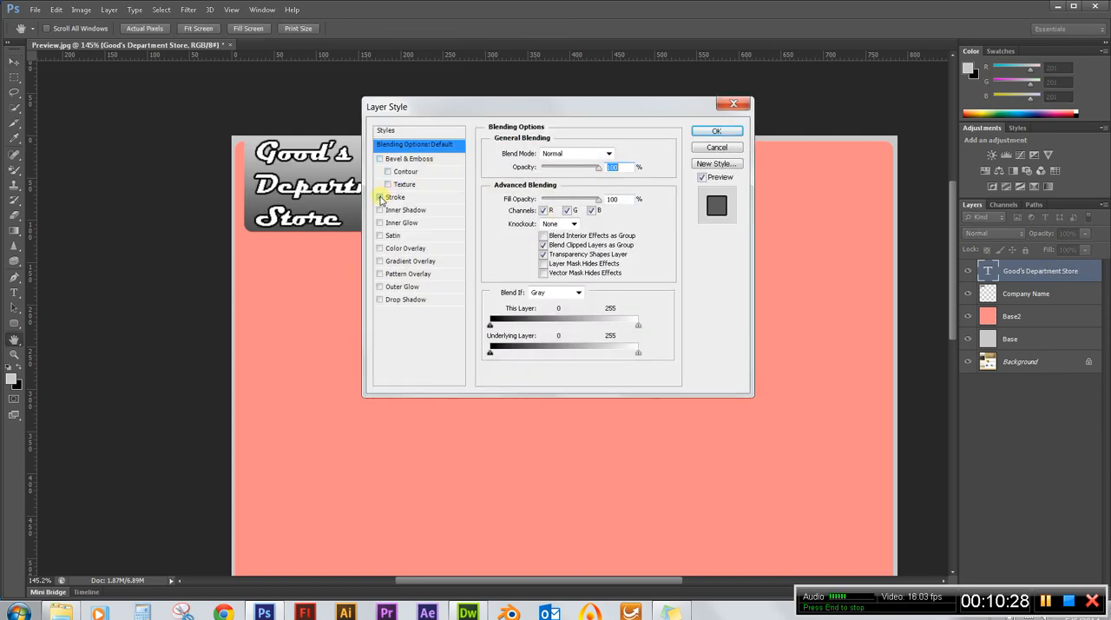
left_click_drag(482, 115, 651, 126)
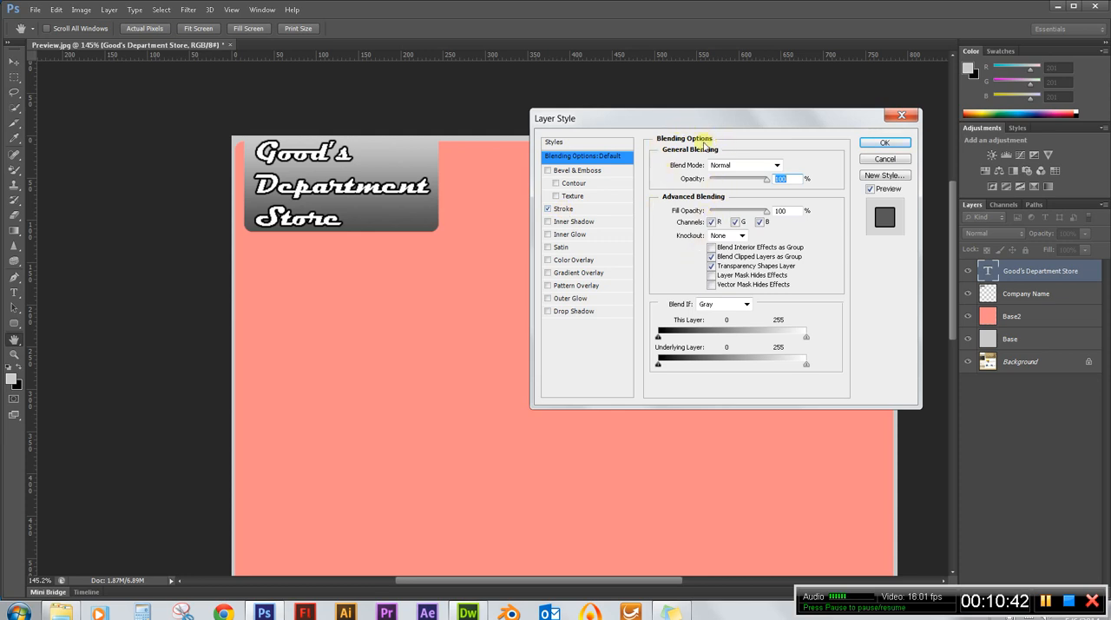
left_click(565, 210)
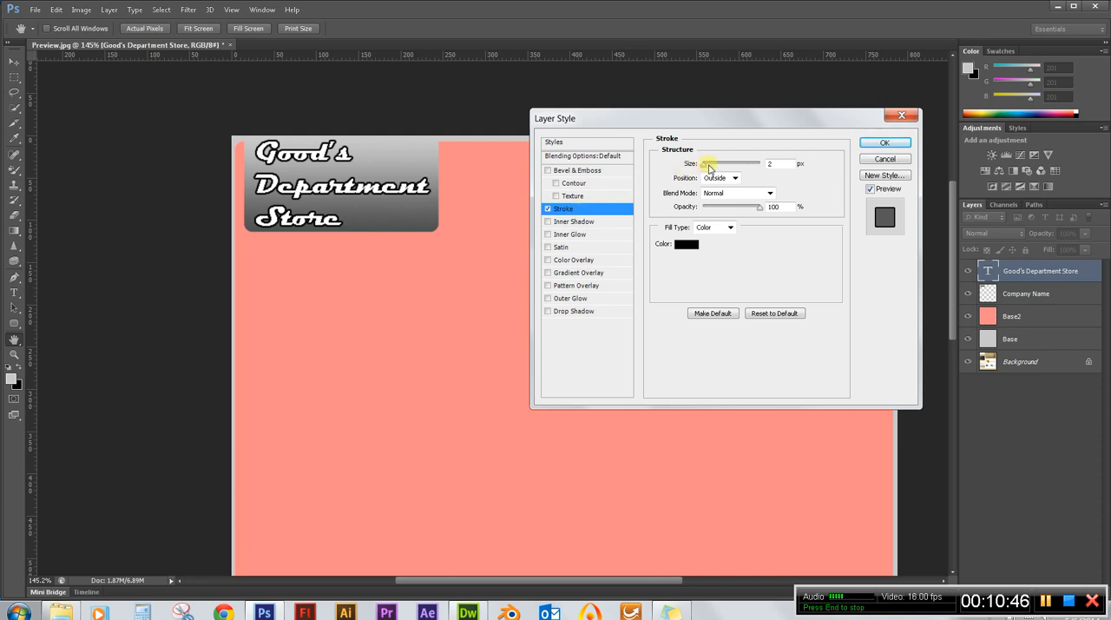
double_click(775, 163)
key("Down")
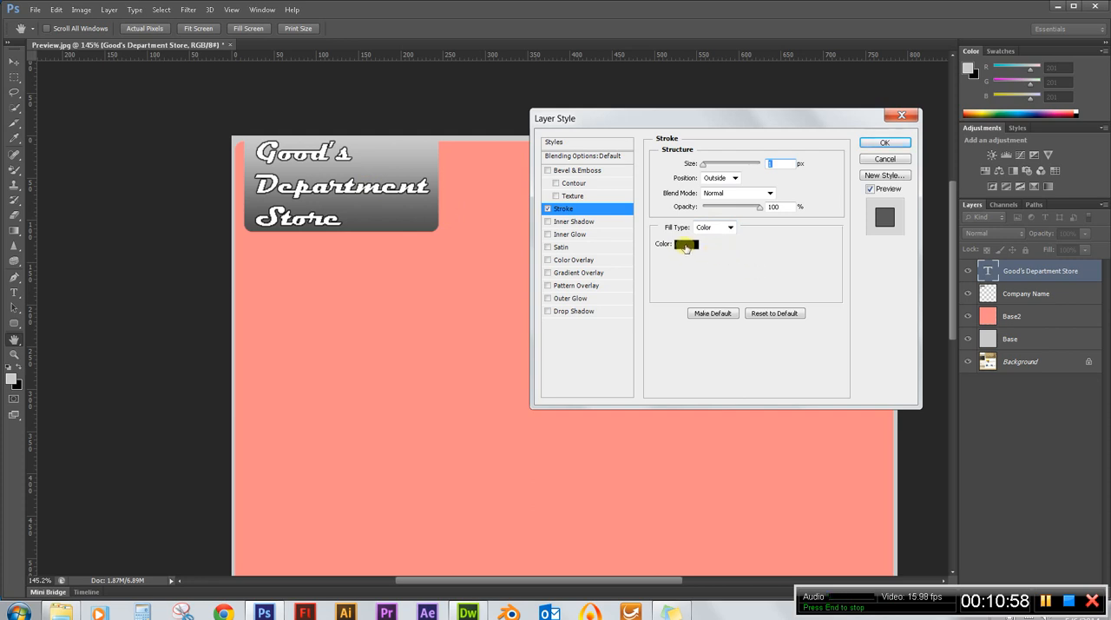
left_click(881, 145)
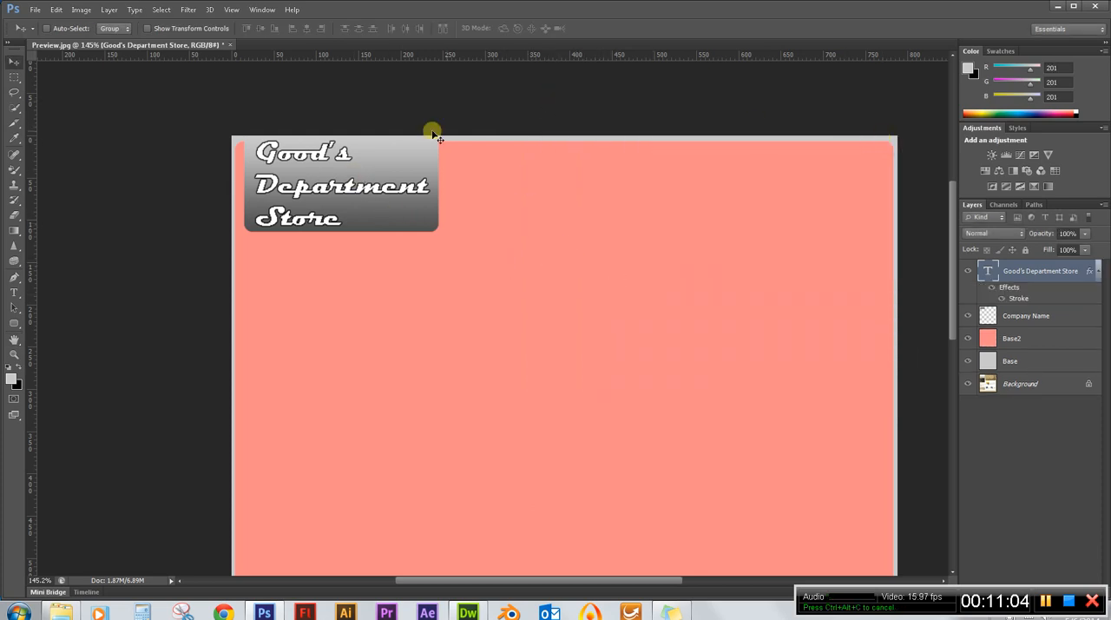
scroll(243, 153, "down", 2)
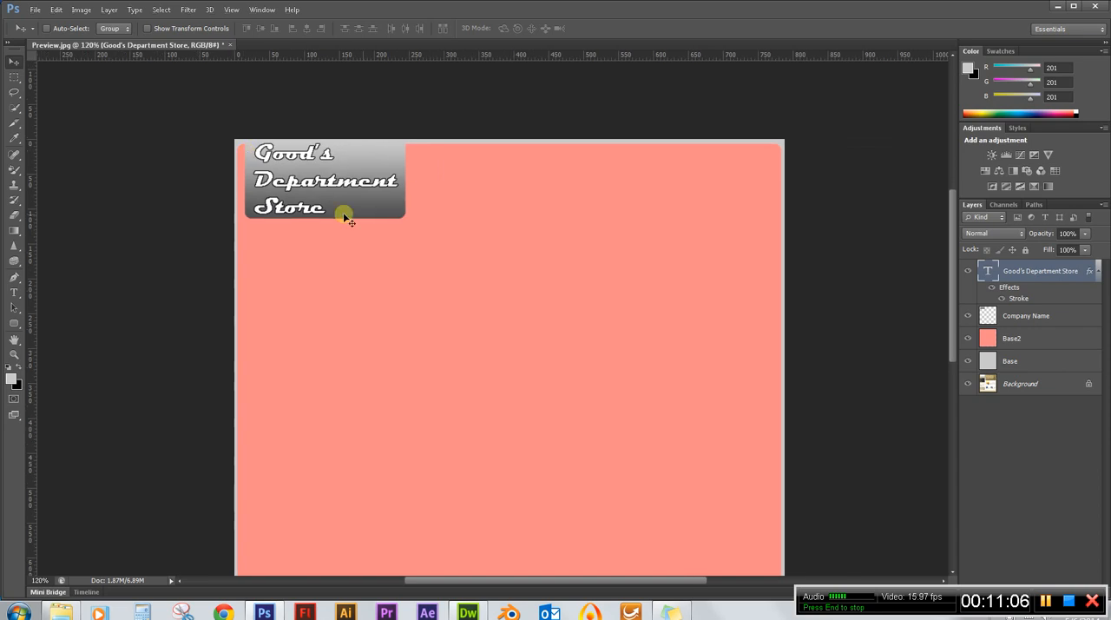
scroll(596, 193, "down", 2)
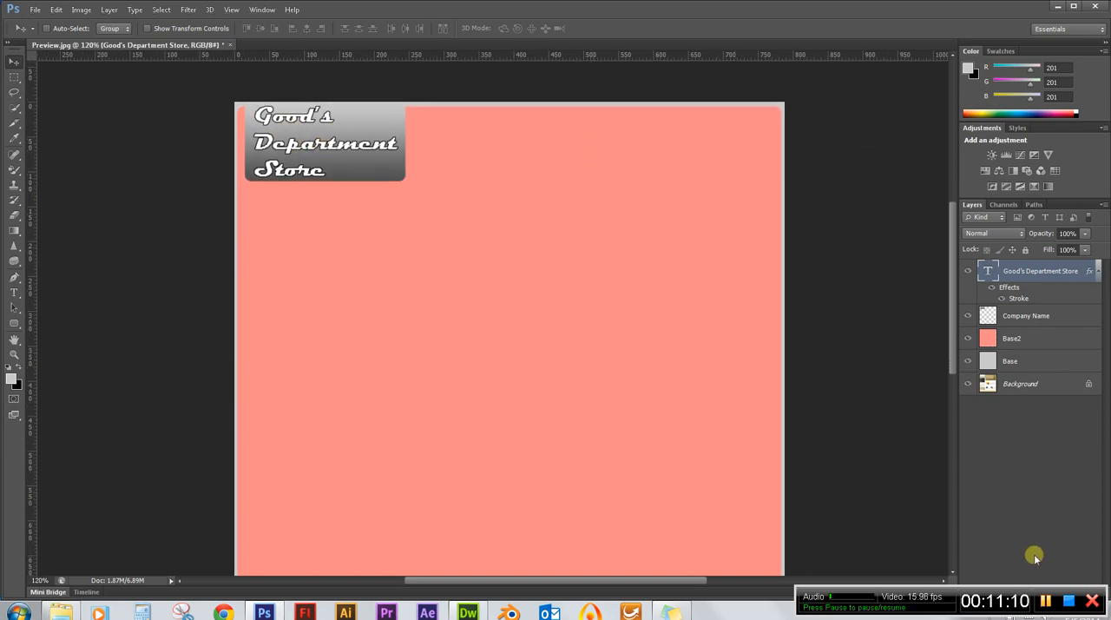
left_click(1069, 601)
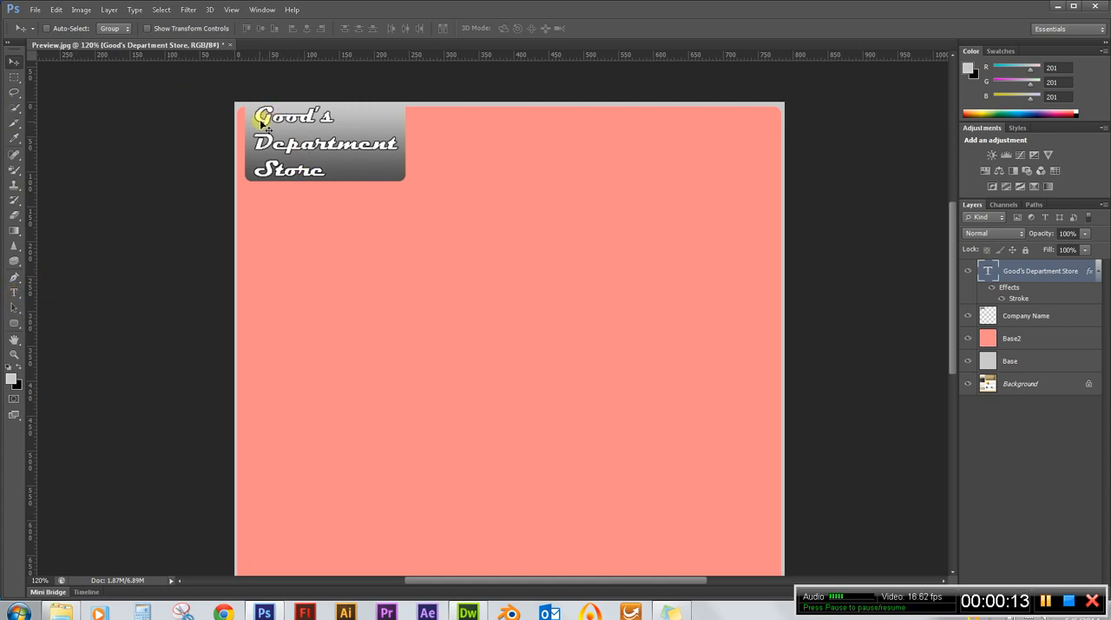
Nudge the company name text down slightly and set the leading of all three lines to 31.01 pt.
scroll(267, 113, "up", 4)
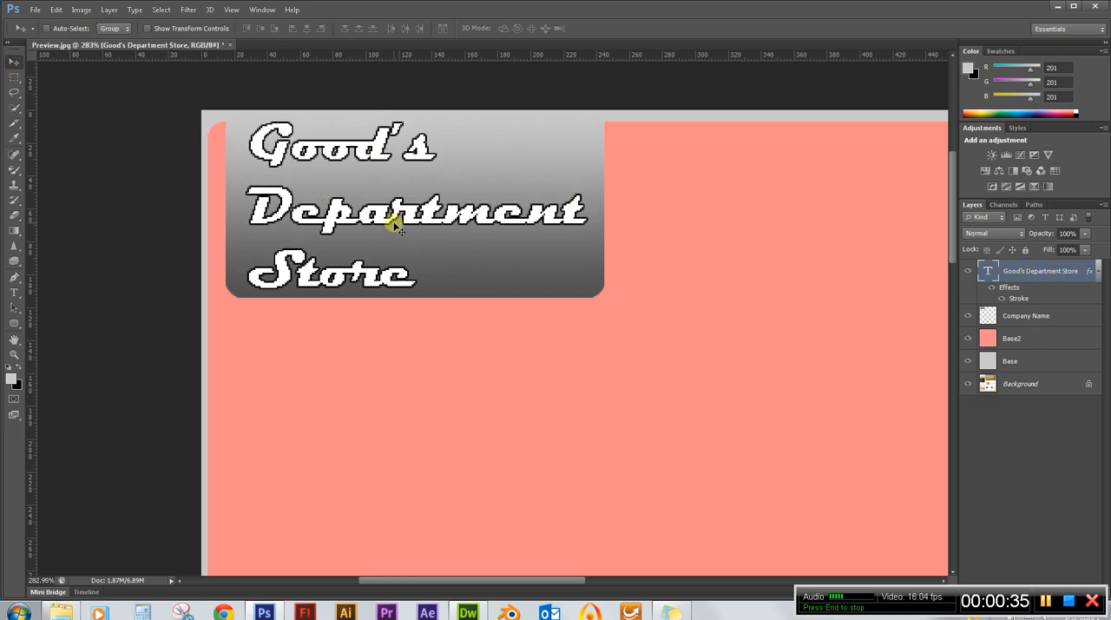
key("Down")
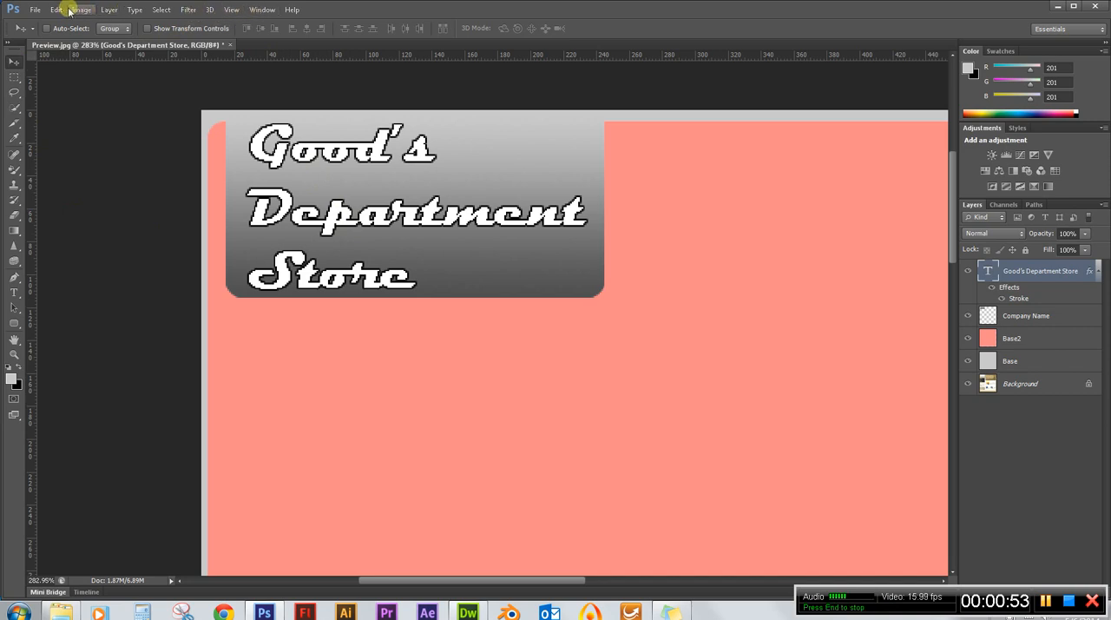
left_click(261, 10)
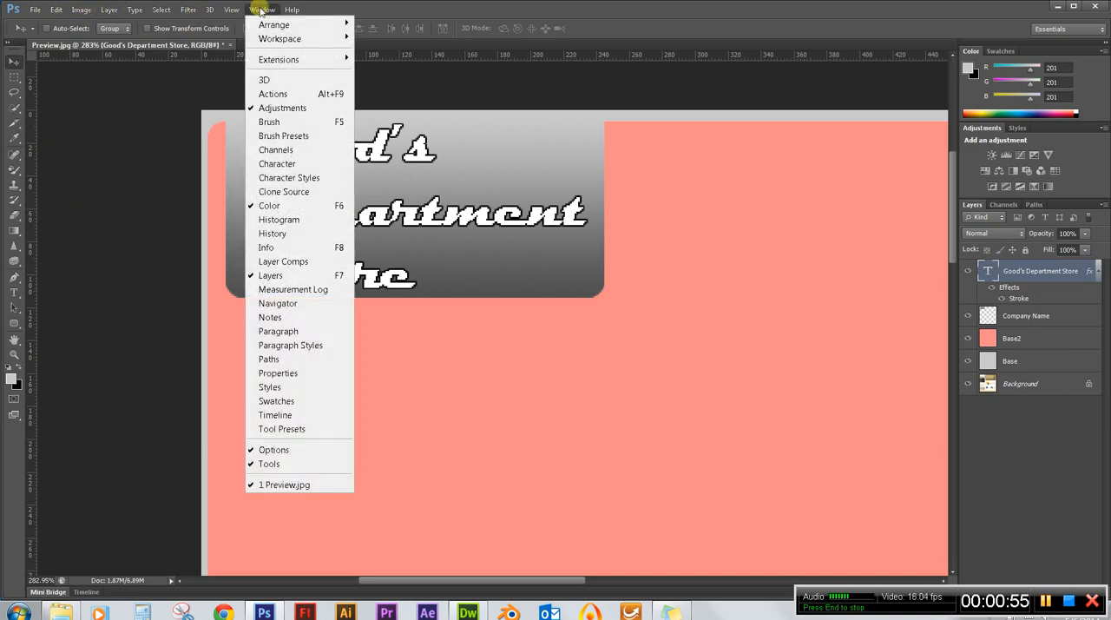
left_click(317, 167)
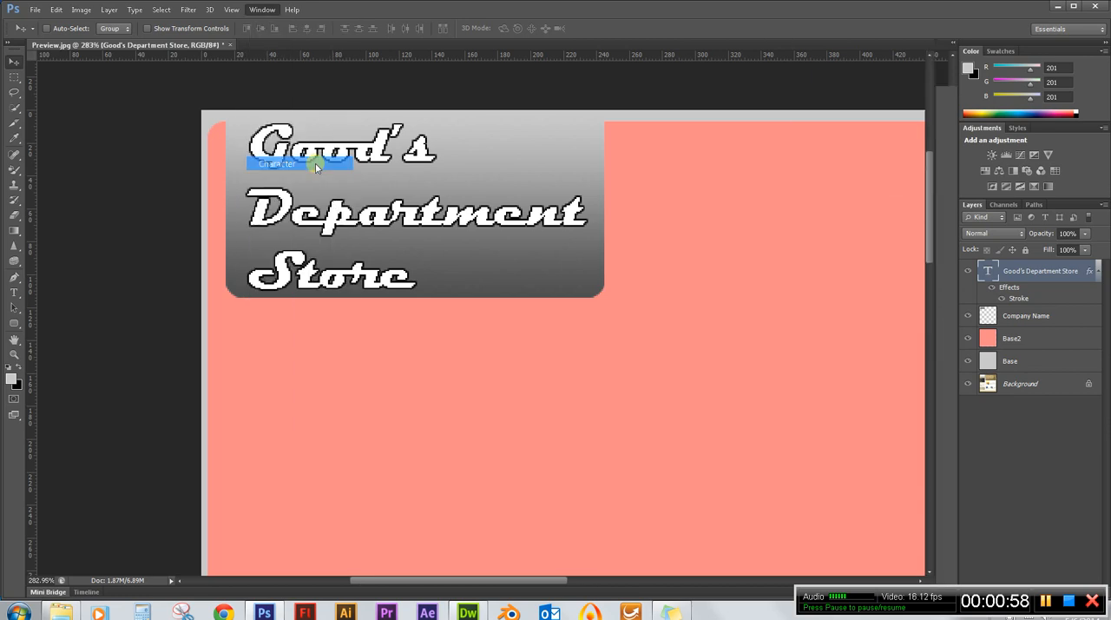
left_click(16, 292)
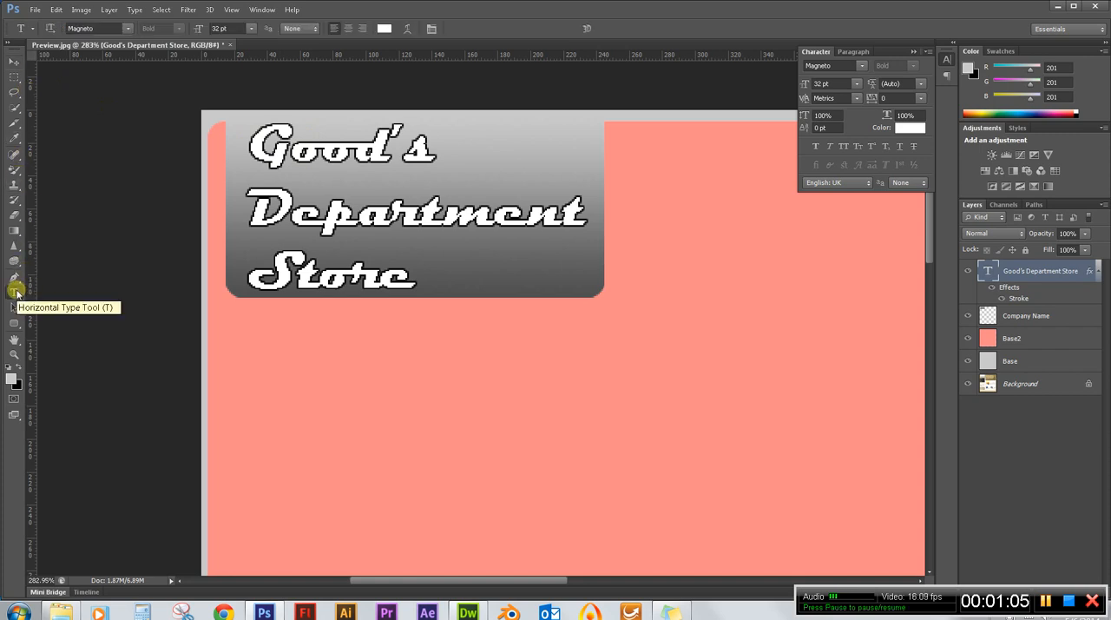
left_click(390, 213)
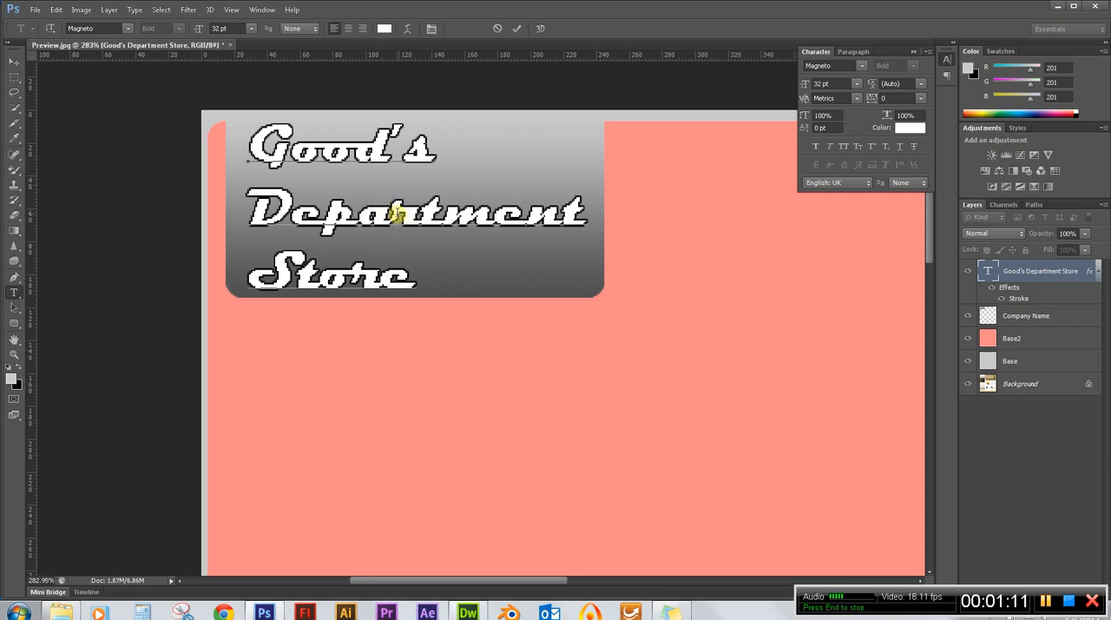
left_click_drag(419, 277, 235, 161)
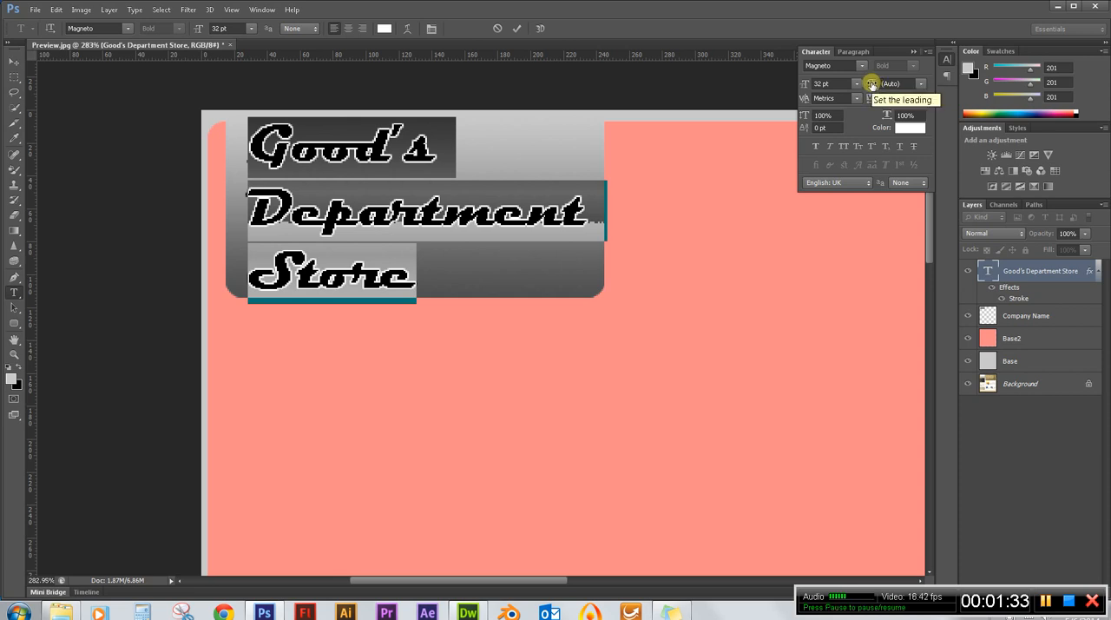
mouse_move(872, 85)
left_mouse_down()
mouse_move(861, 83)
mouse_move(880, 83)
left_mouse_up()
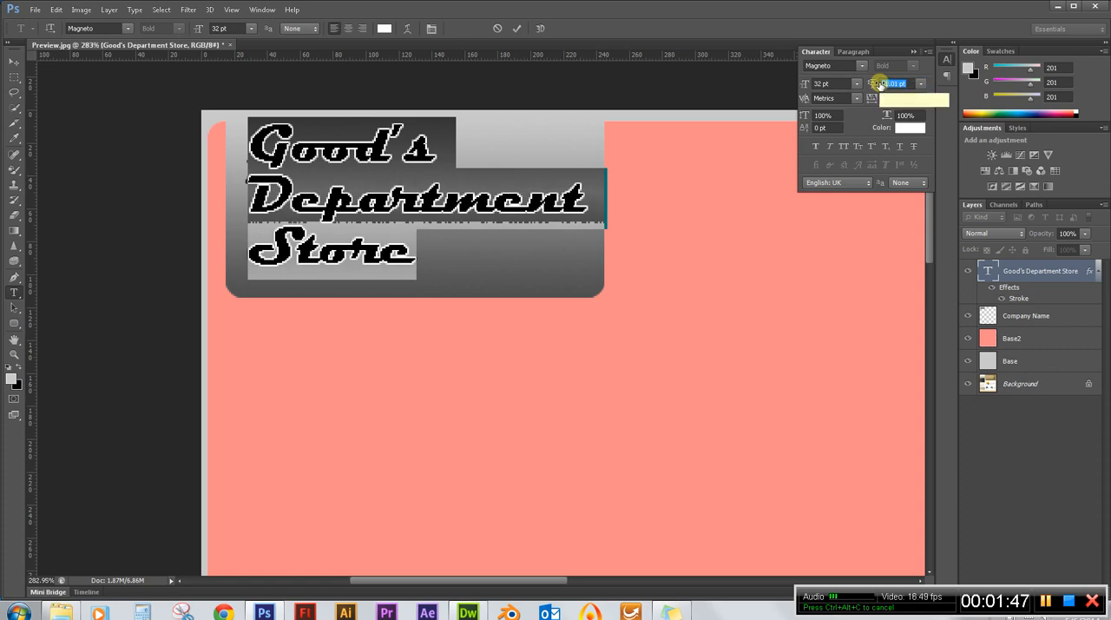
Nudge the company name text down and slightly left with the Move tool to centre it in the gradient box.
left_click(16, 62)
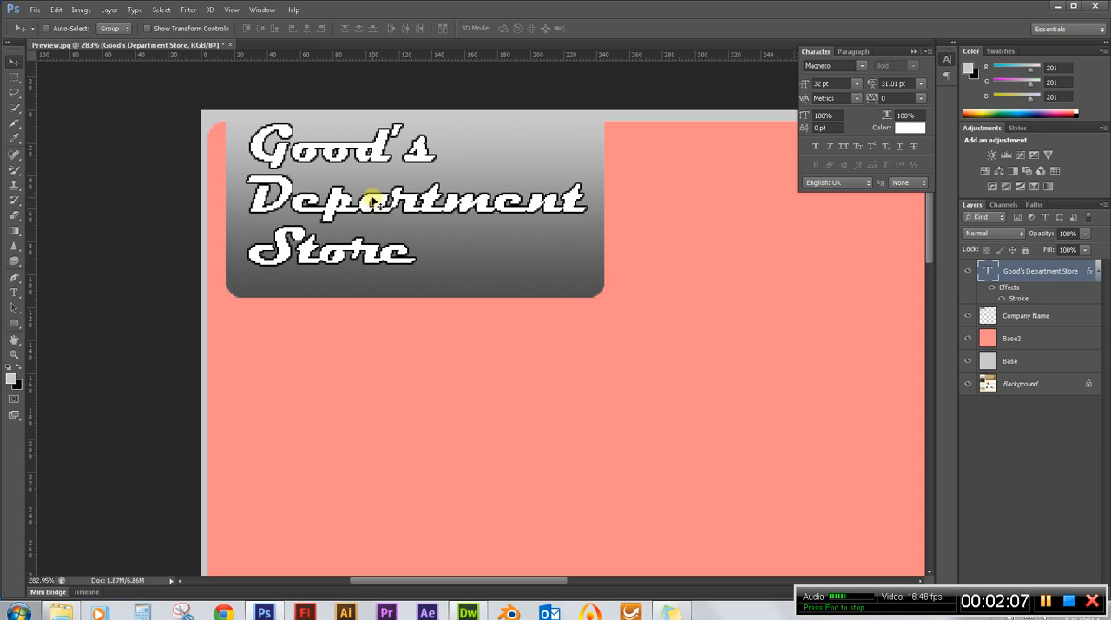
key("Down")
key("Down")
key("Down")
key("Down")
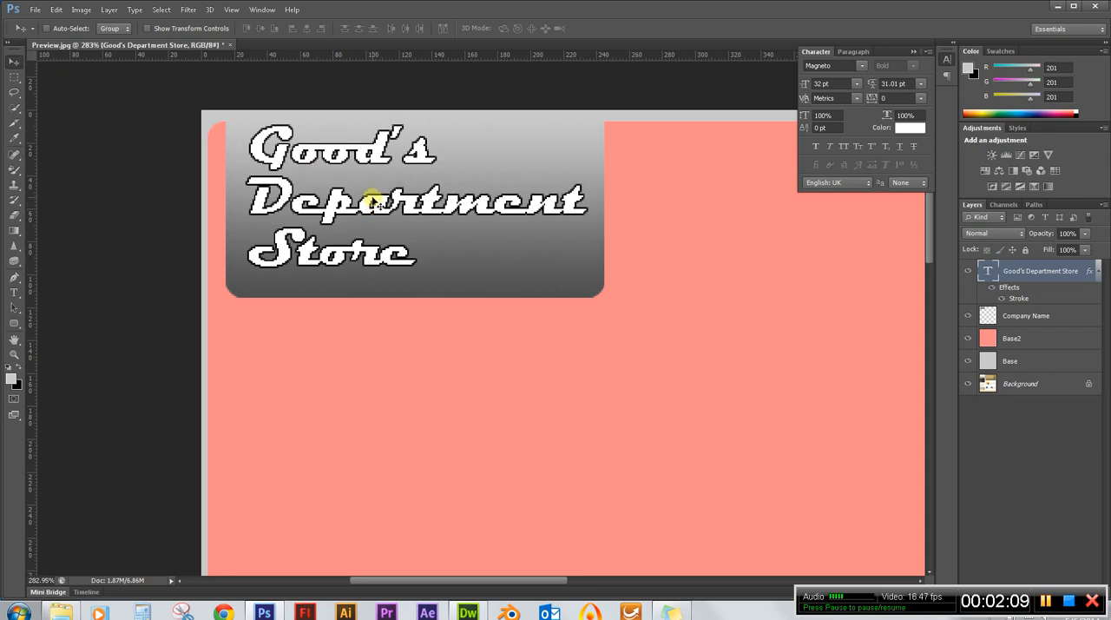
key("Down")
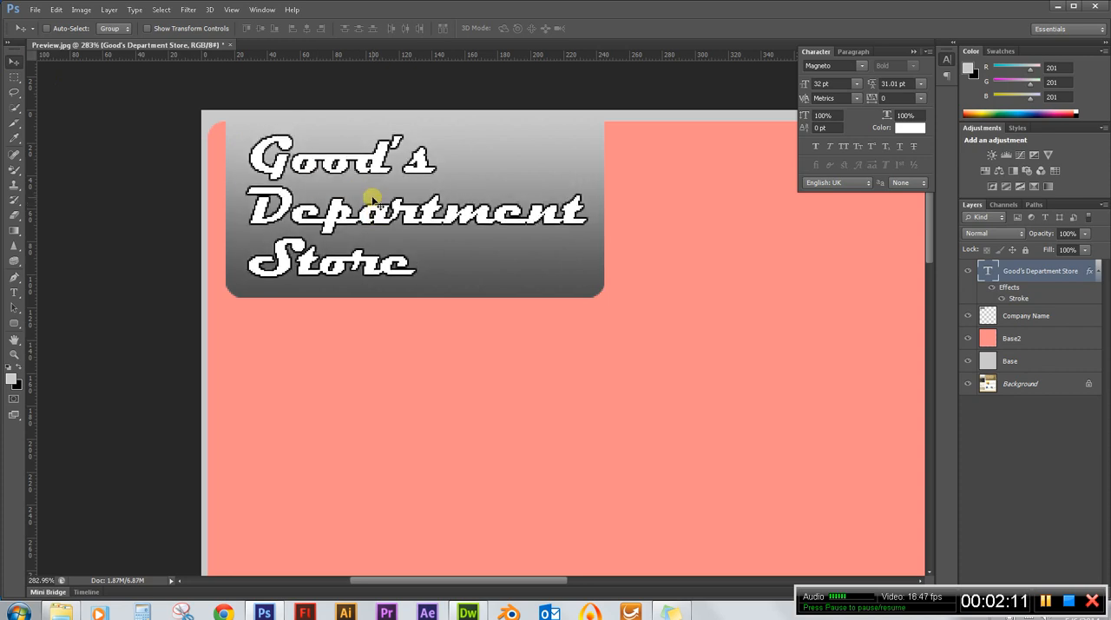
key("Left")
key("Down")
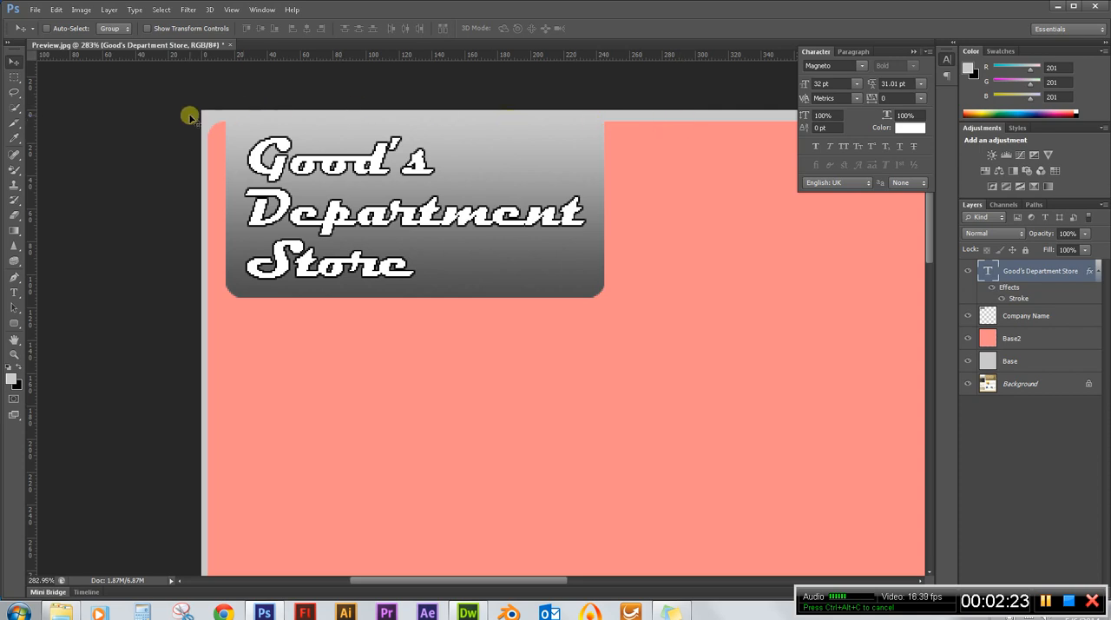
Close the Character and Paragraph panel group.
scroll(155, 132, "down", 2)
scroll(154, 133, "down", 2)
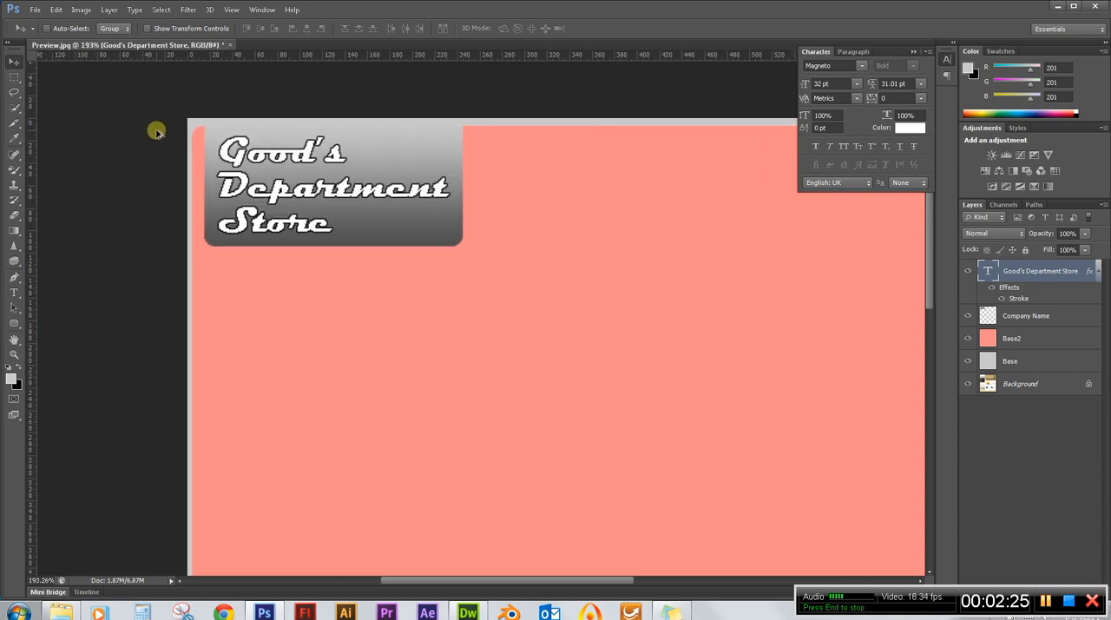
scroll(211, 135, "up", 2)
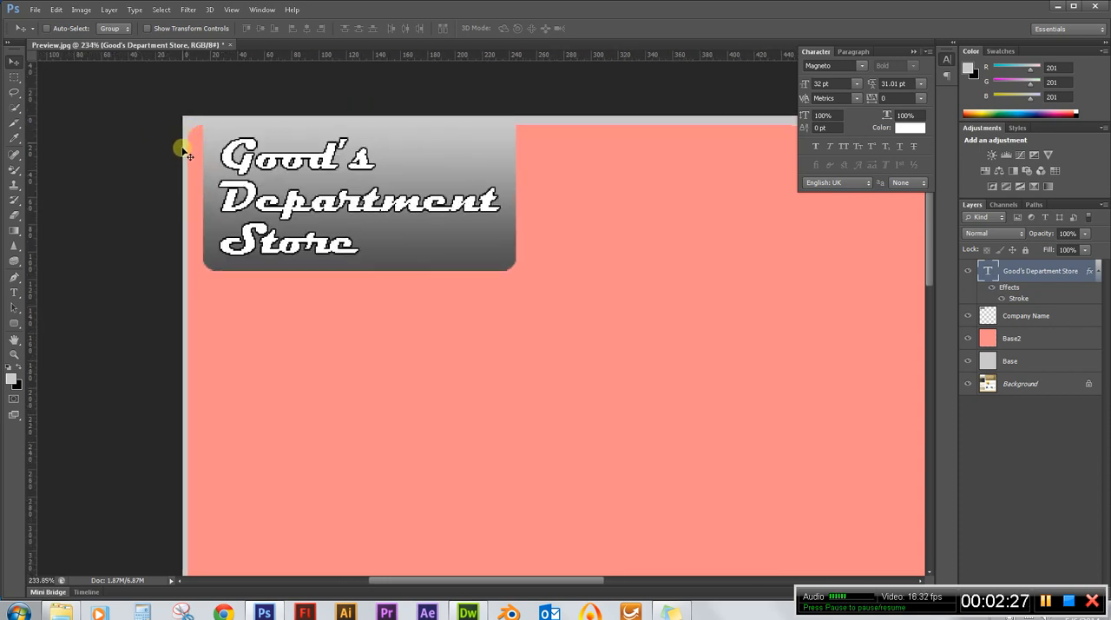
scroll(206, 159, "down", 1)
scroll(206, 159, "down", 2)
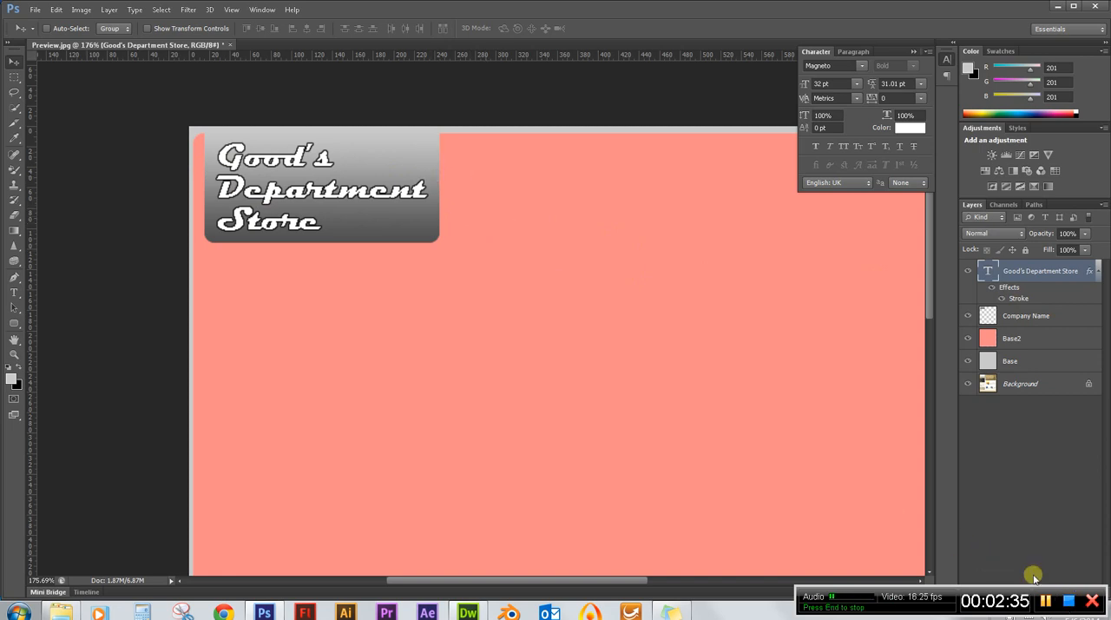
scroll(423, 200, "down", 3)
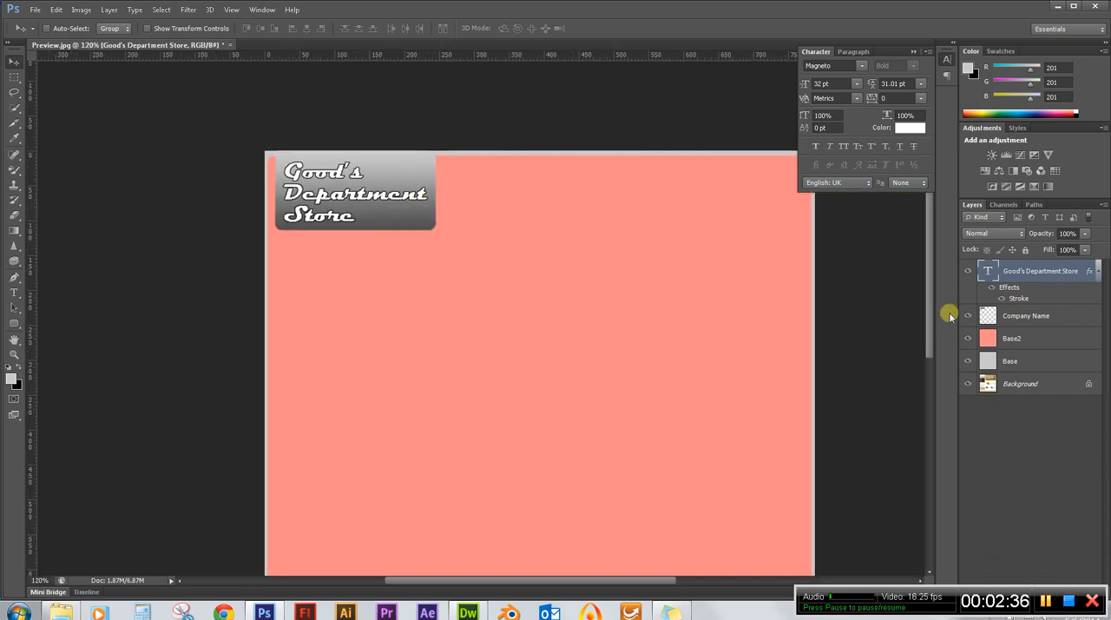
left_click_drag(927, 293, 928, 321)
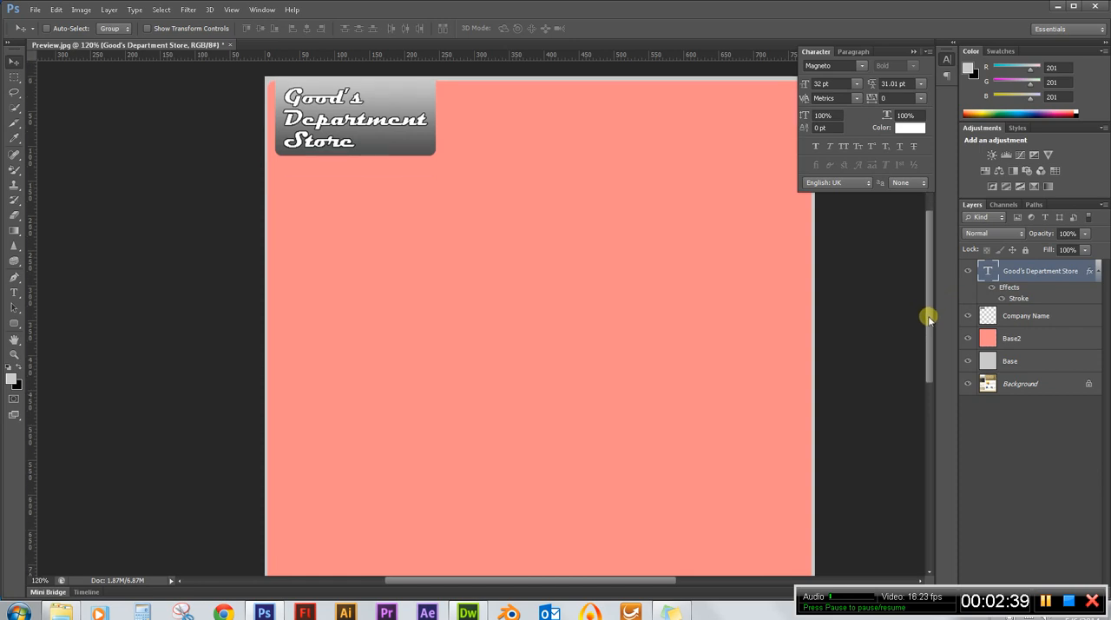
left_click(928, 53)
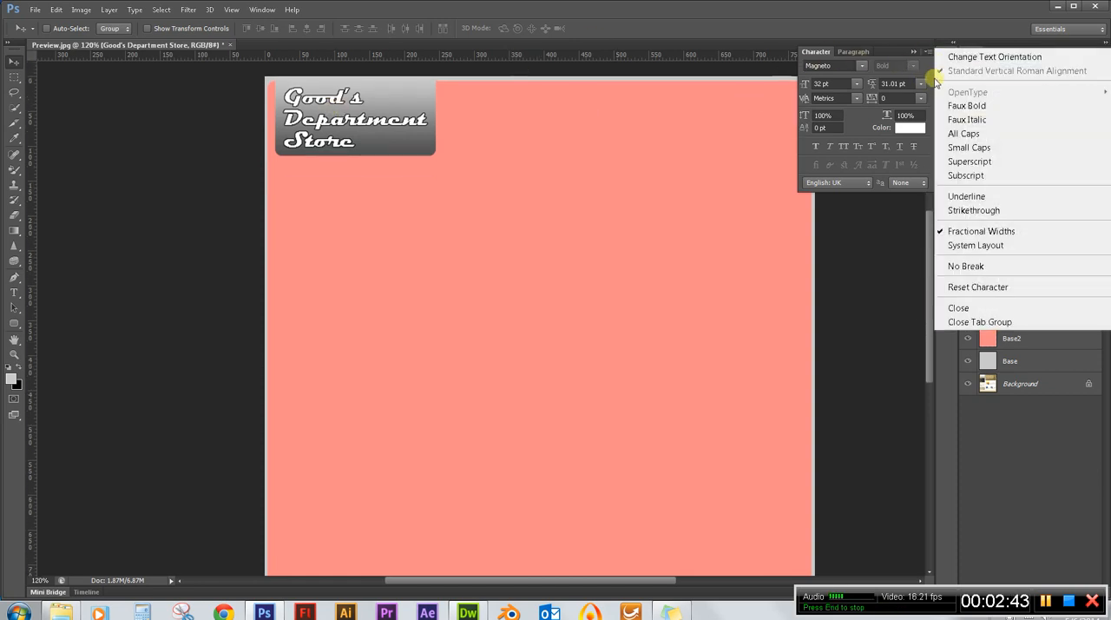
left_click(977, 321)
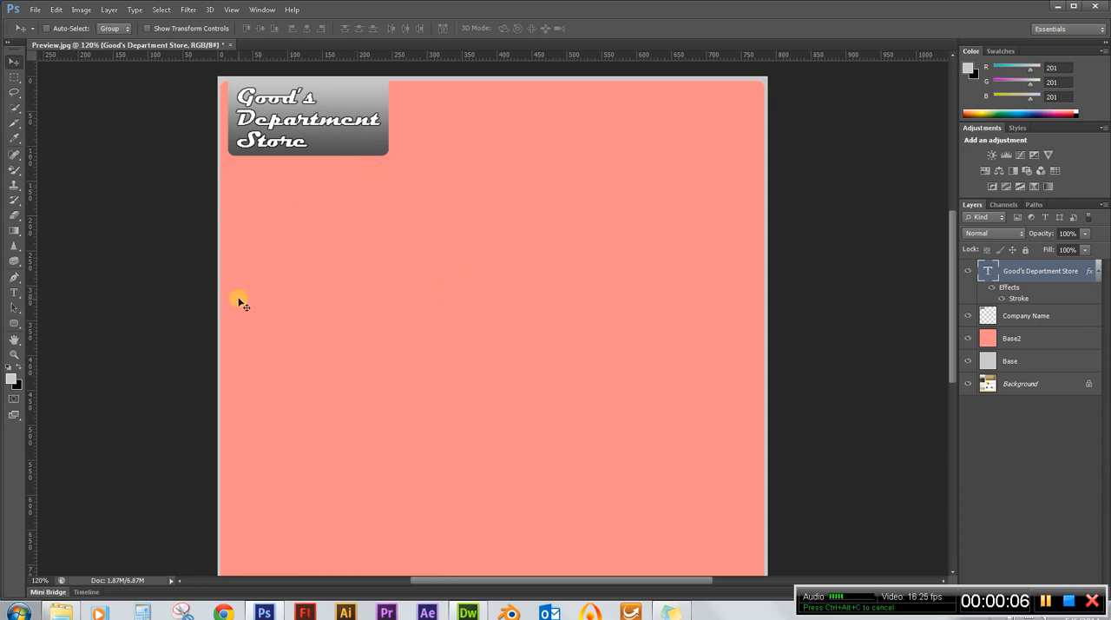
Merge the Base2 and Base layers and rename the merged layer Base.
left_click(1021, 341)
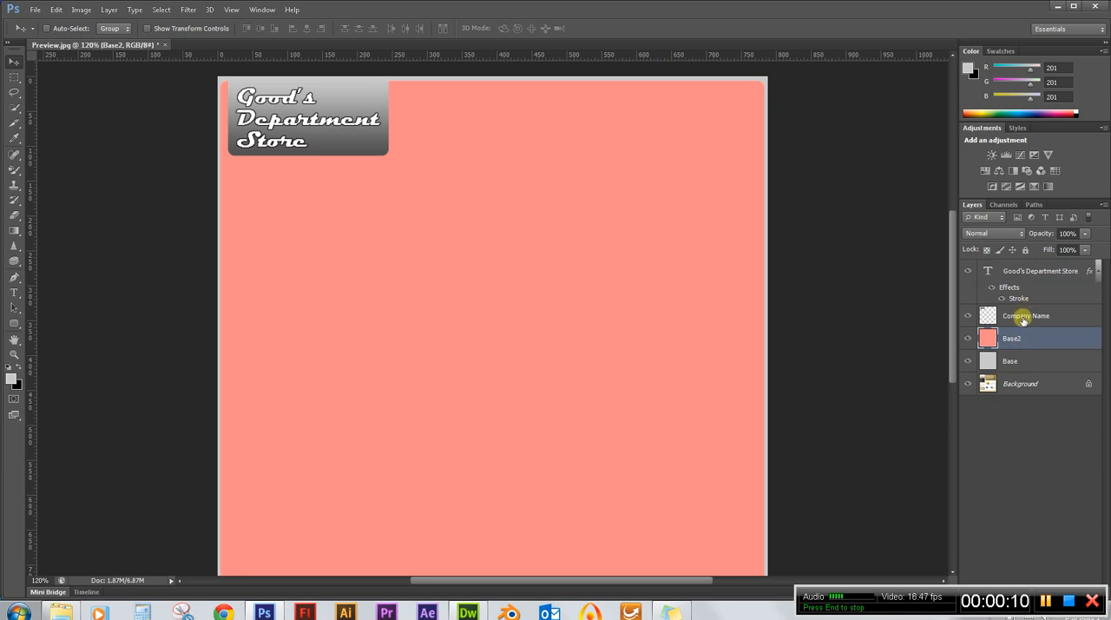
left_click(1021, 363, "shift")
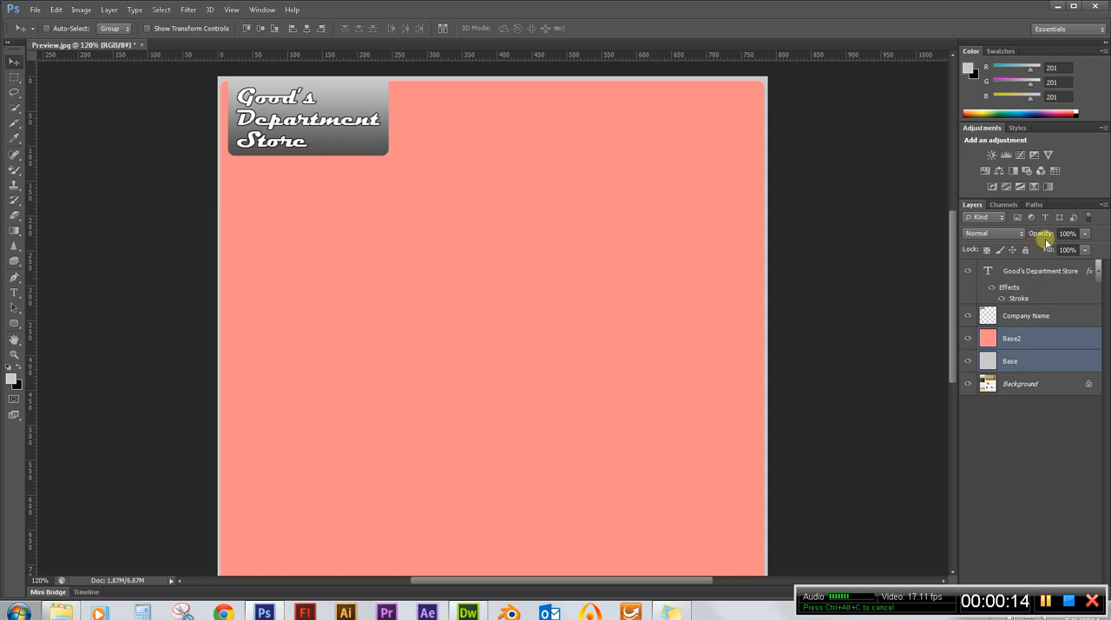
left_click(1031, 339)
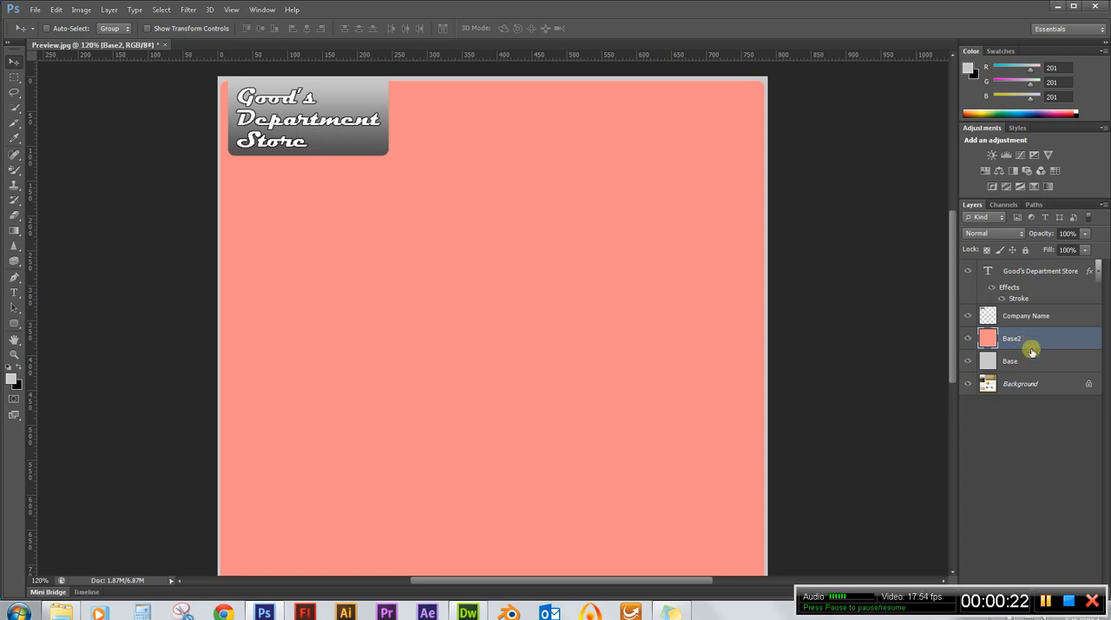
left_click(1028, 362, "shift")
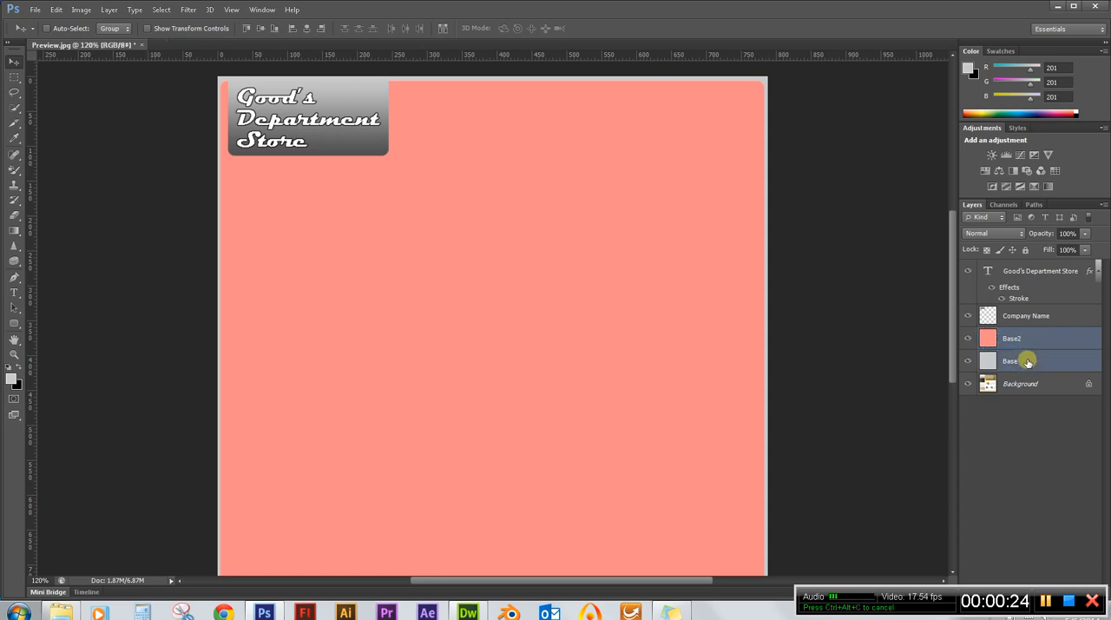
right_click(1026, 362)
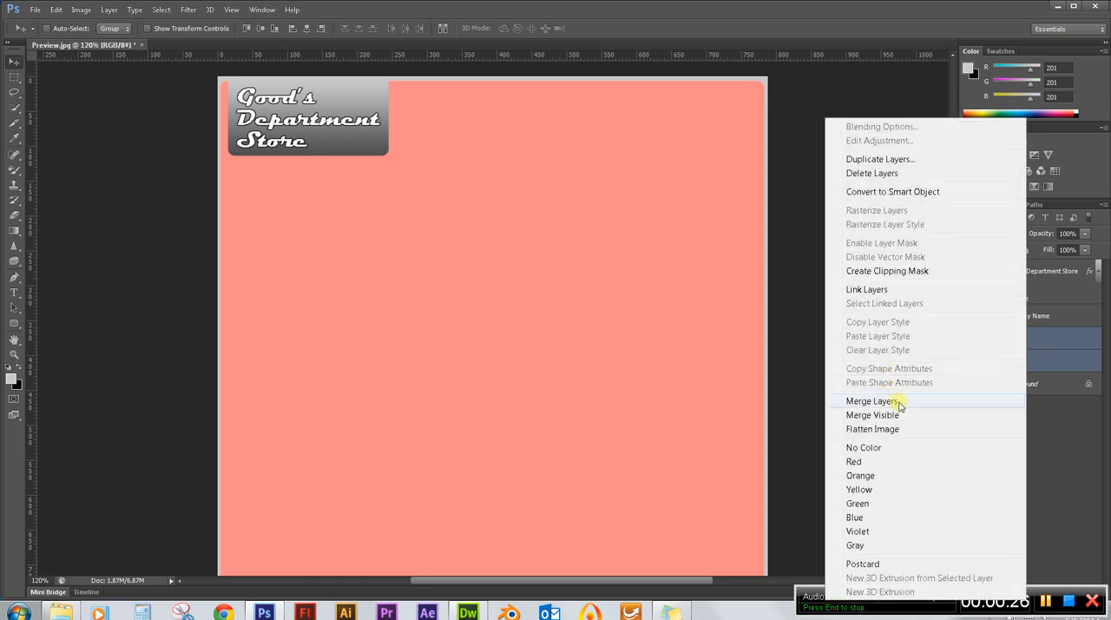
left_click(907, 401)
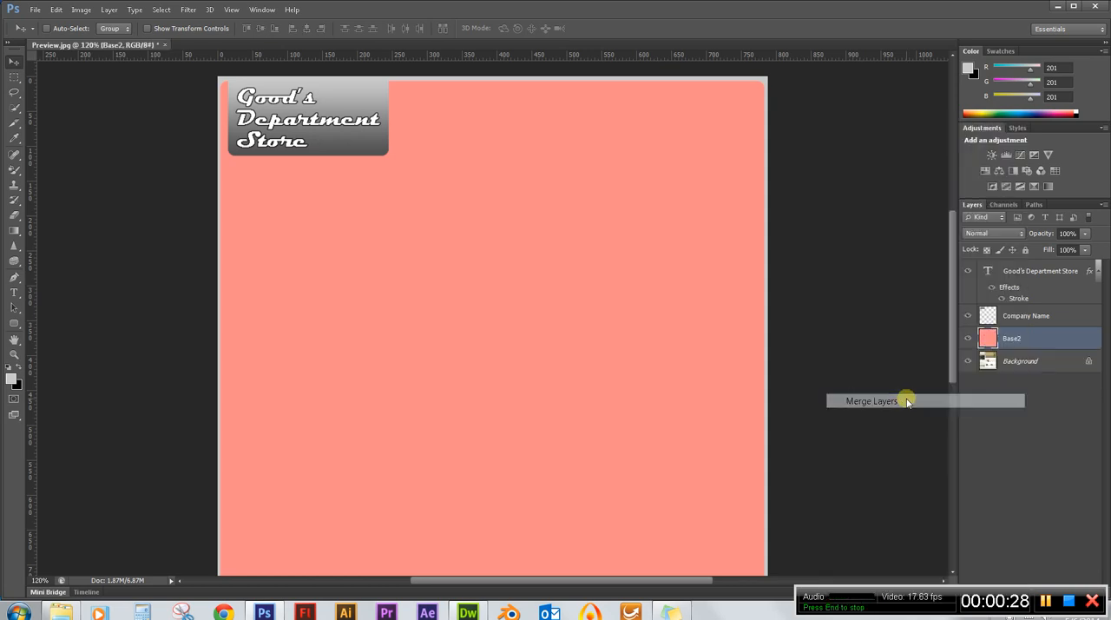
double_click(1017, 338)
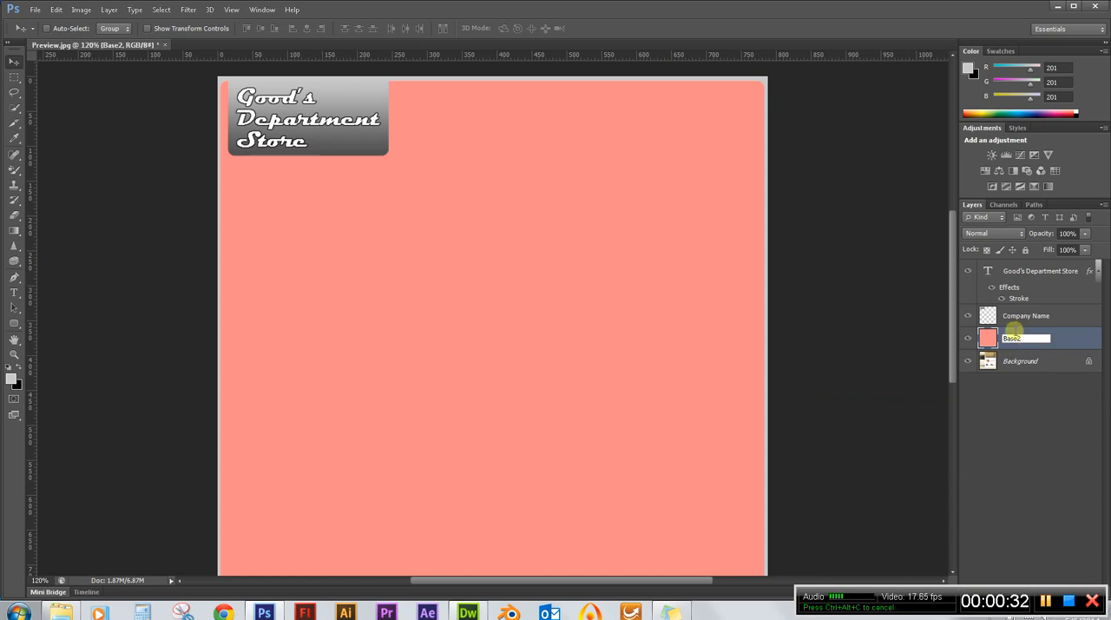
left_click(1061, 318)
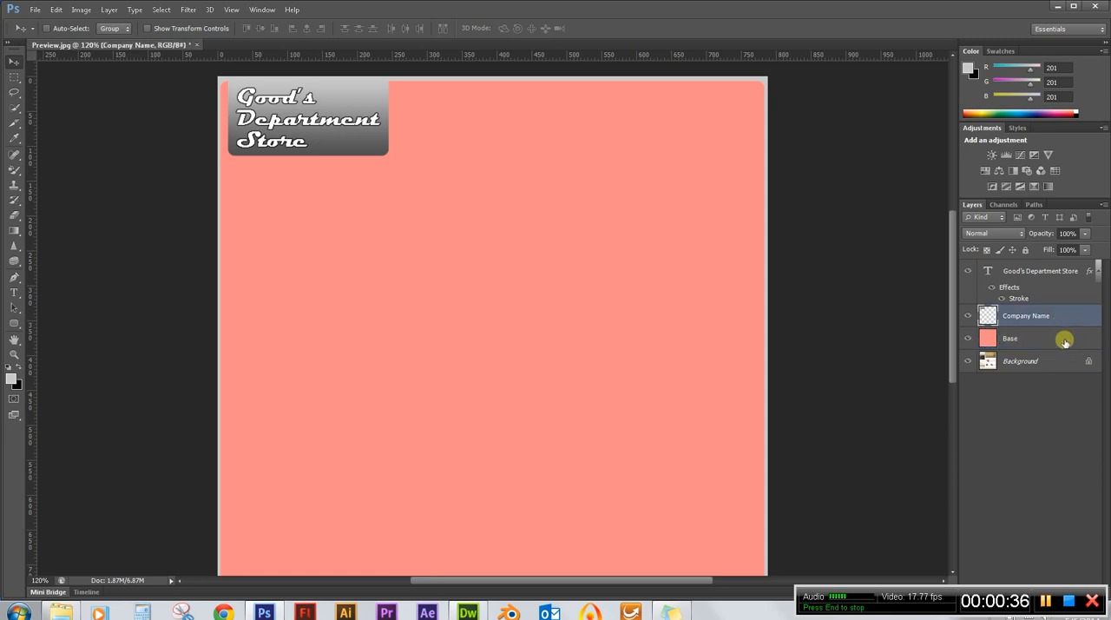
Lower the opacity of the Base layer to 70% so the original template shows through.
left_click(1063, 338)
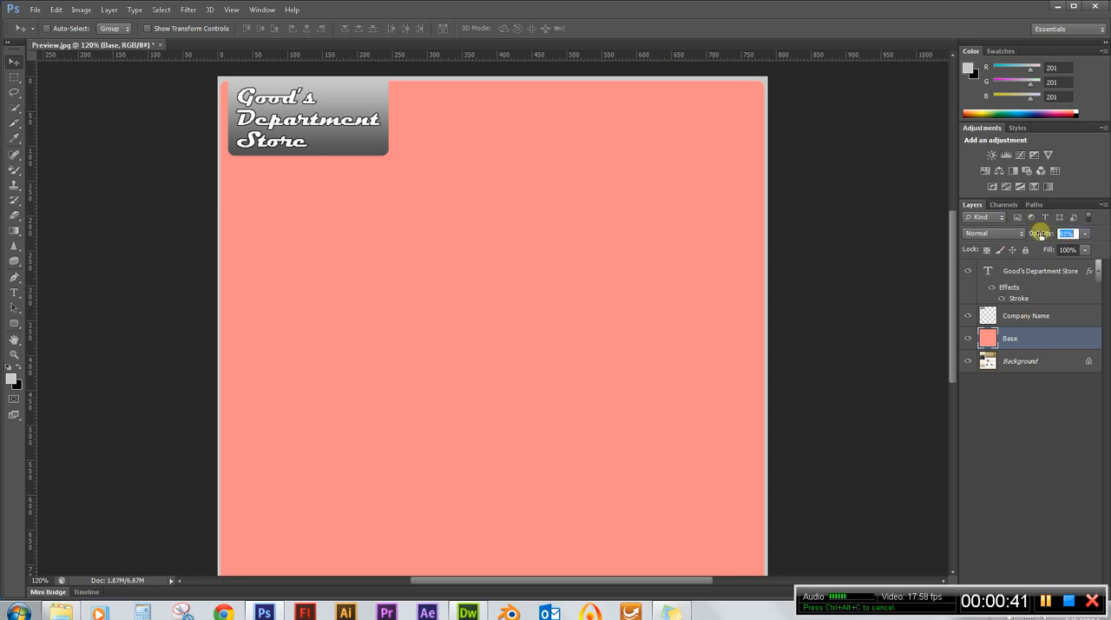
left_click_drag(1049, 232, 1035, 233)
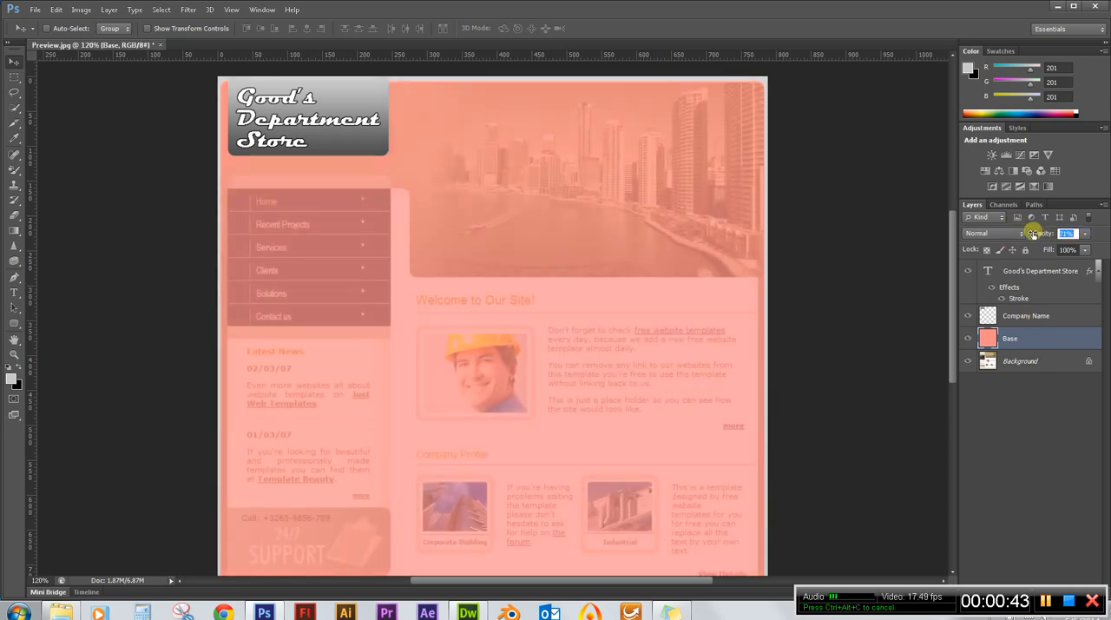
left_click_drag(1033, 233, 1031, 234)
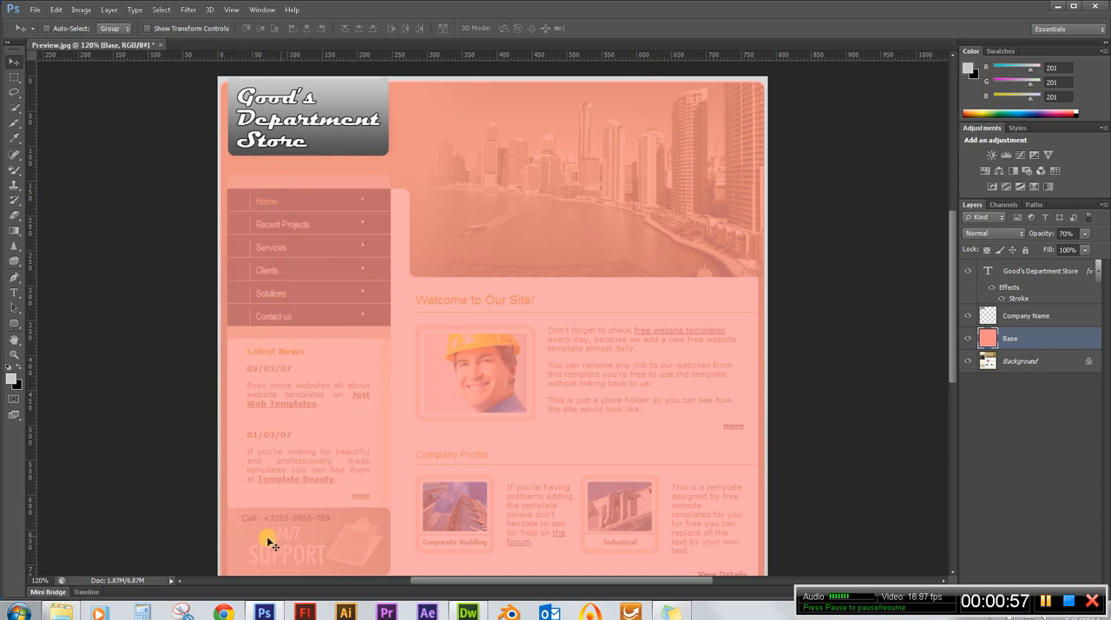
Draw a grey rounded rectangle shape of about 235 × 574 px with a 10 px radius over the sidebar, above the company name text layer.
scroll(347, 326, "down", 3)
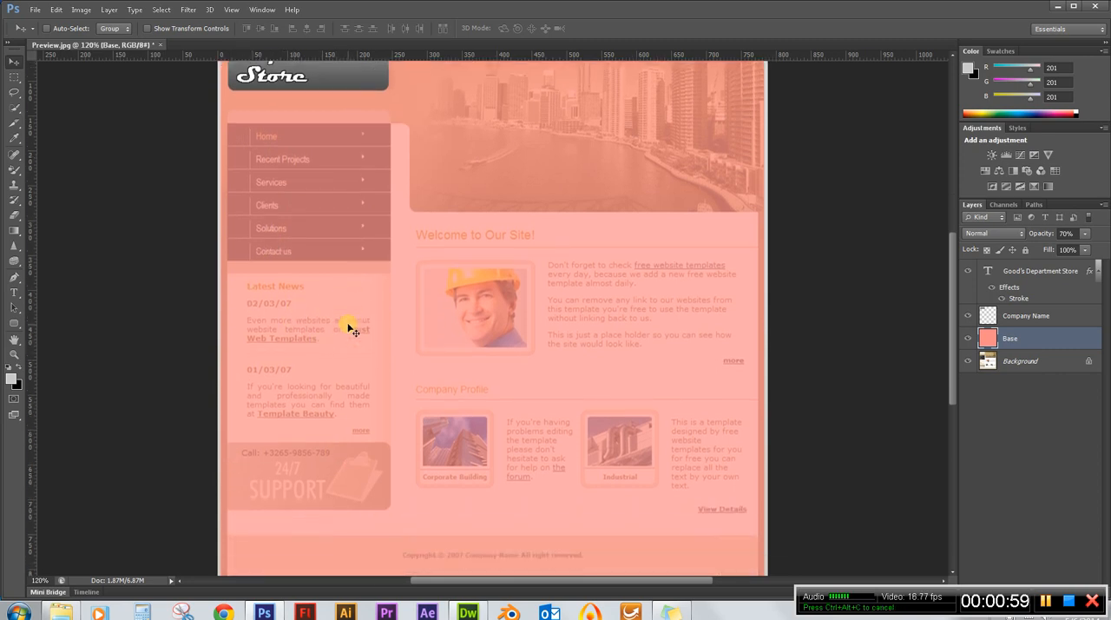
scroll(347, 319, "up", 2)
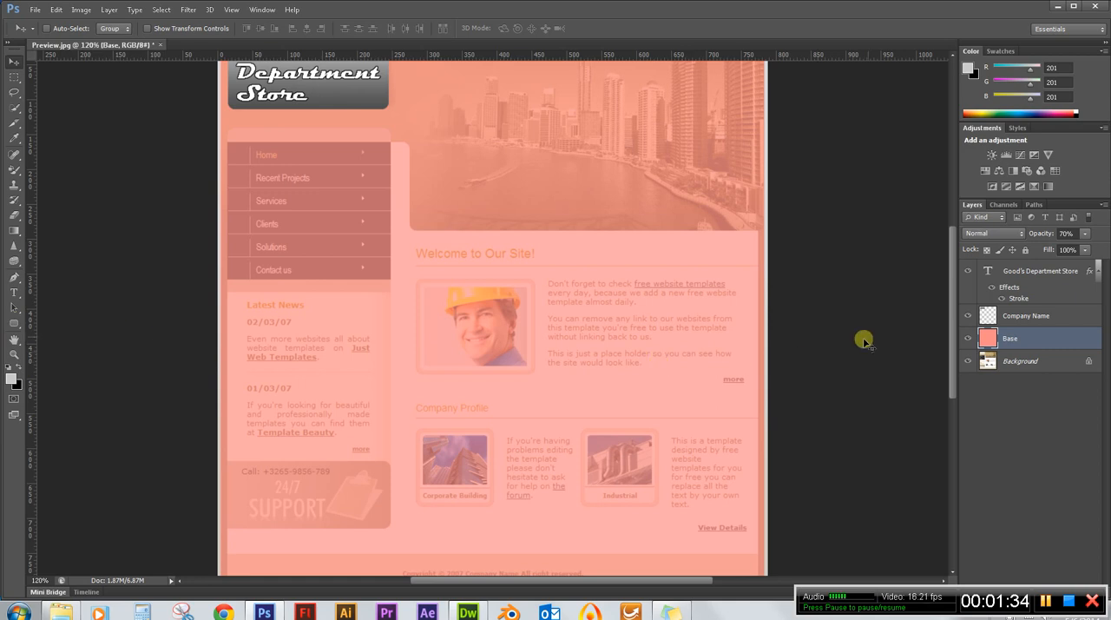
left_click(1044, 272)
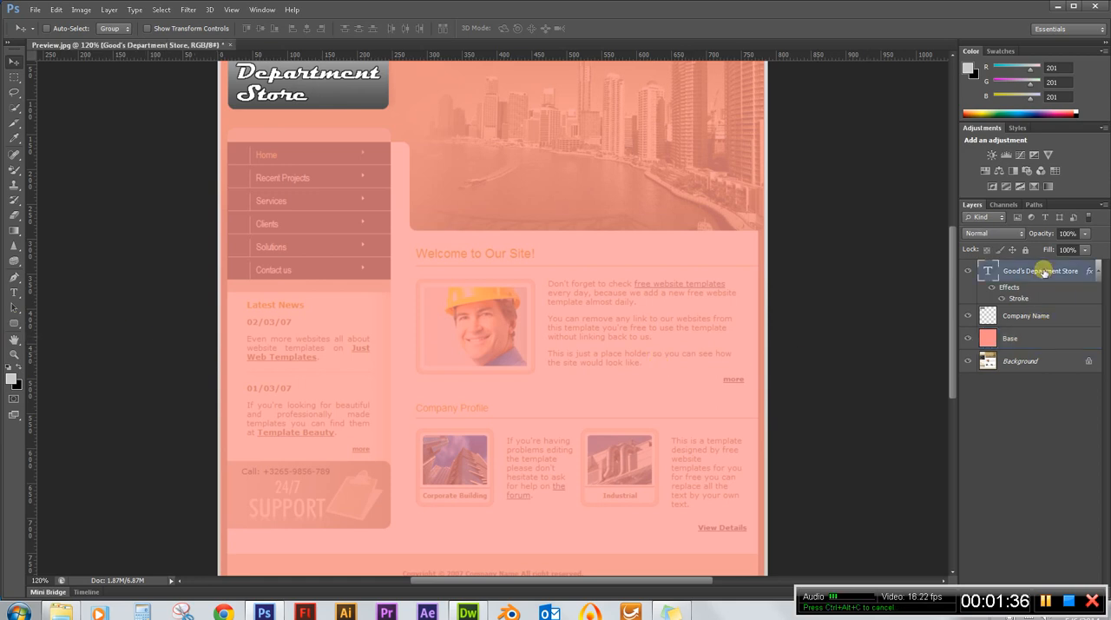
left_click(14, 323)
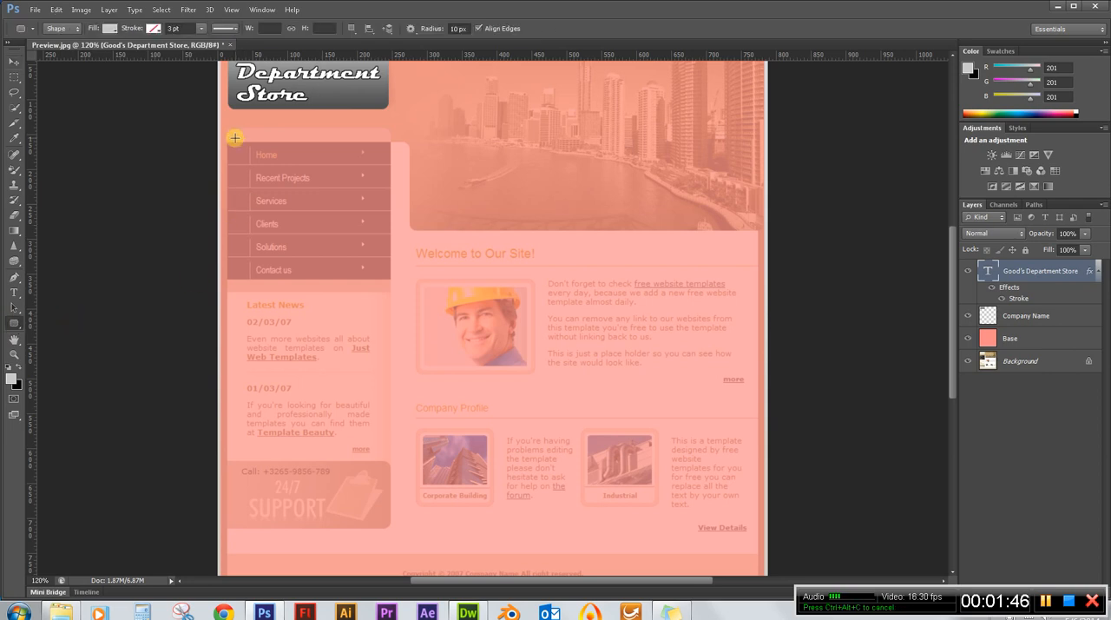
scroll(234, 111, "up", 1)
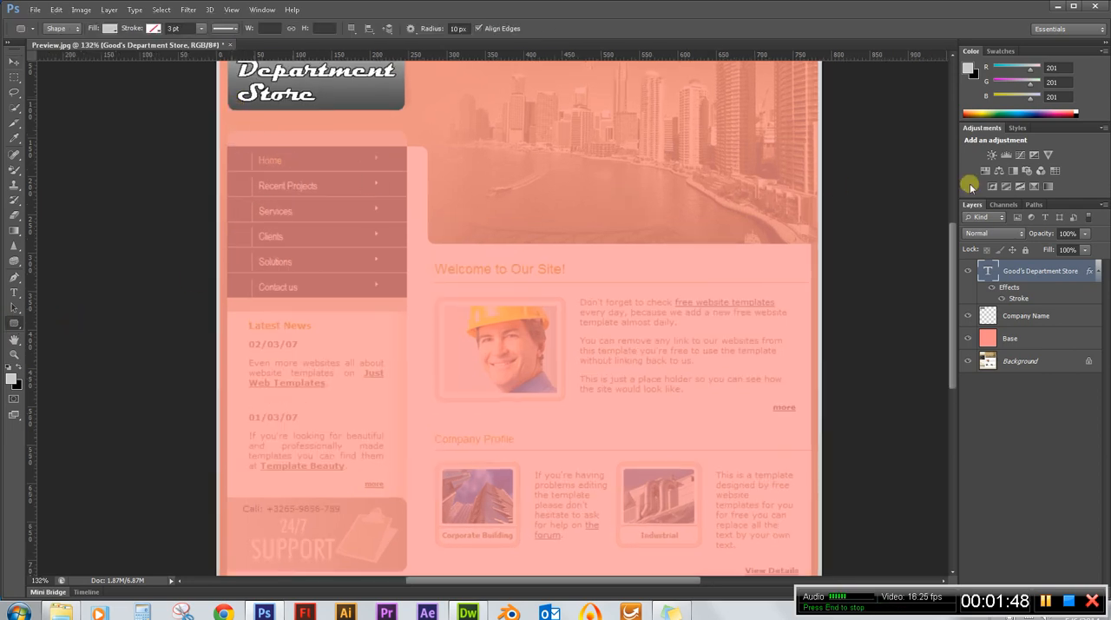
left_click_drag(953, 239, 953, 252)
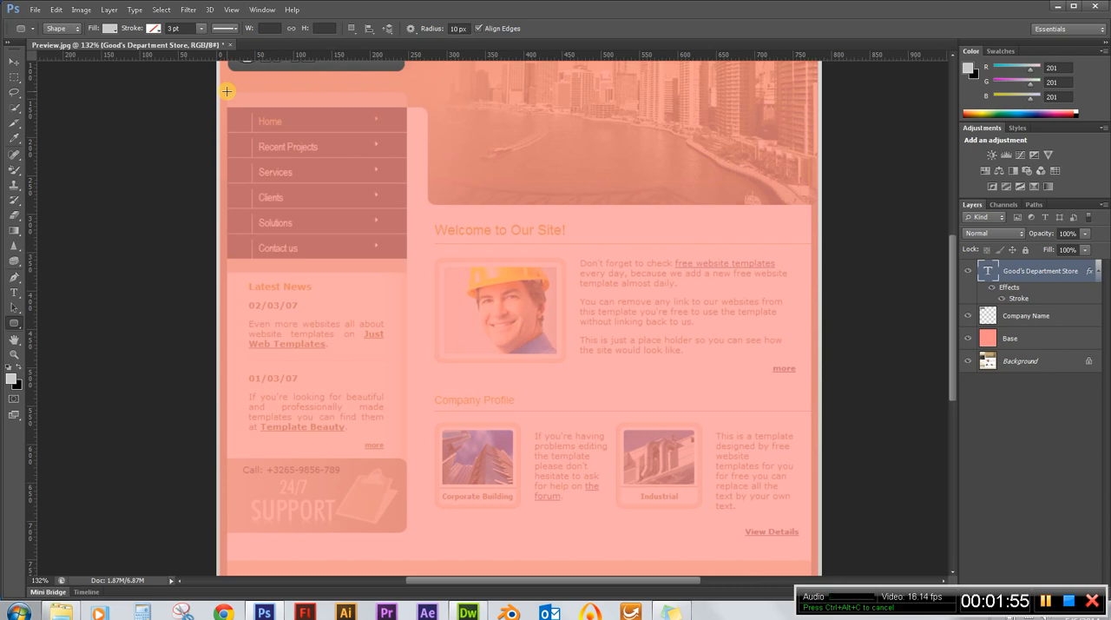
left_click_drag(227, 91, 405, 530)
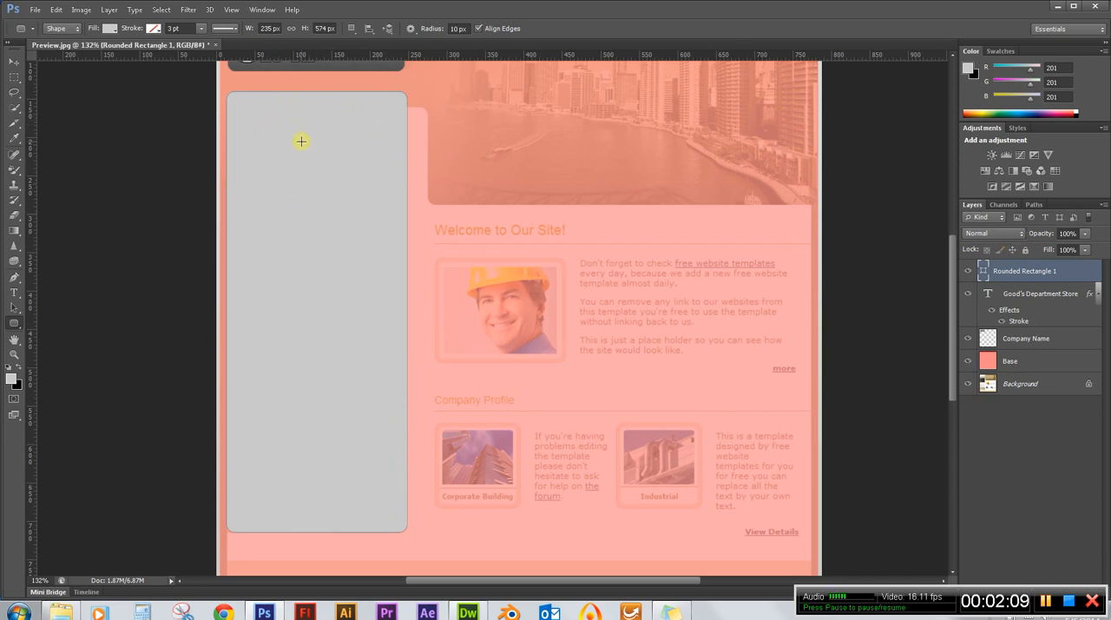
Hide every layer above the Background to examine the original template's header, navigation menu and sidebar.
left_click(970, 271)
left_click(970, 271)
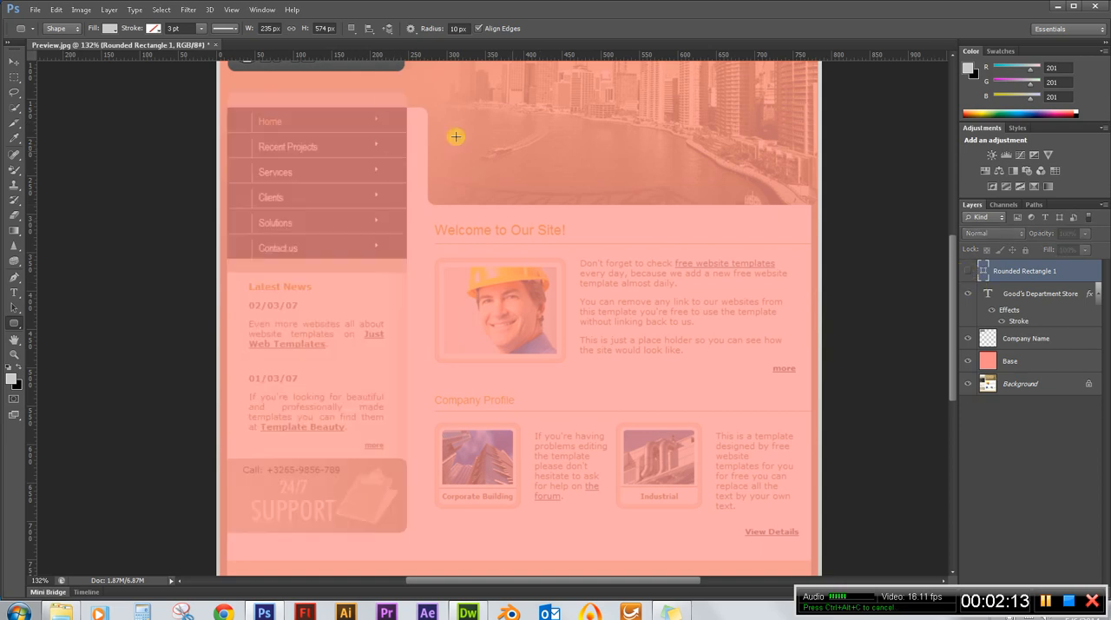
left_click(968, 361)
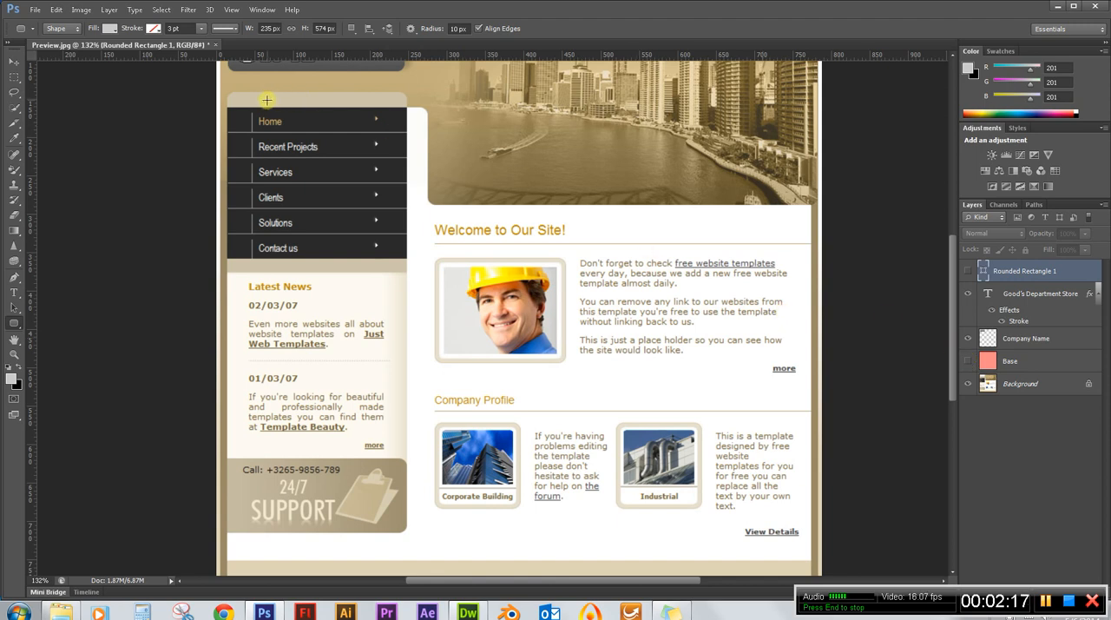
scroll(318, 99, "up", 3)
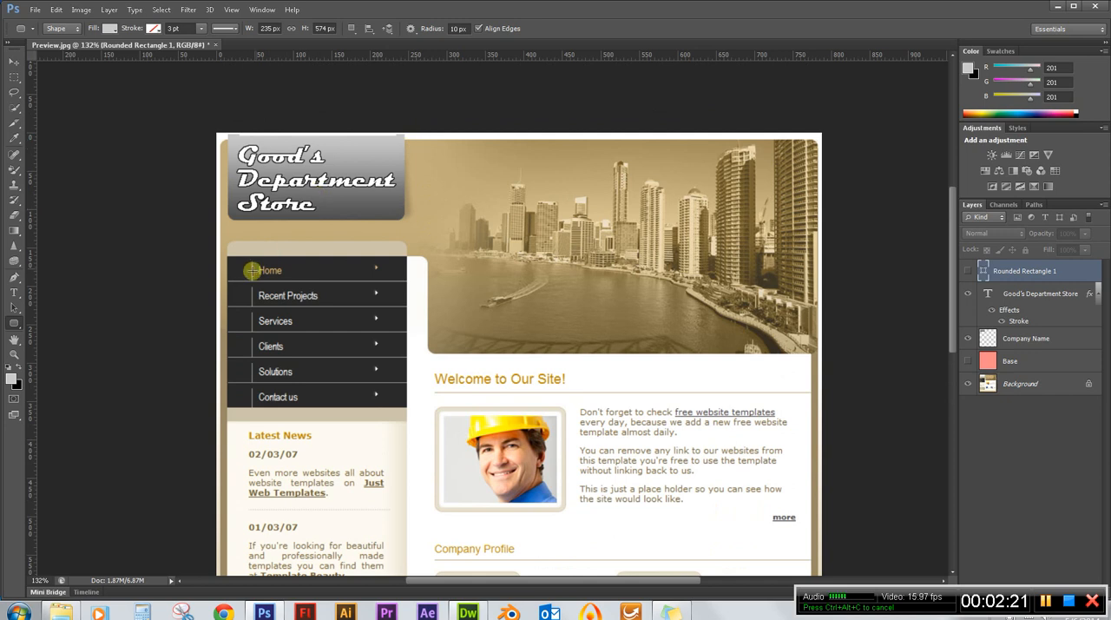
left_click(968, 293)
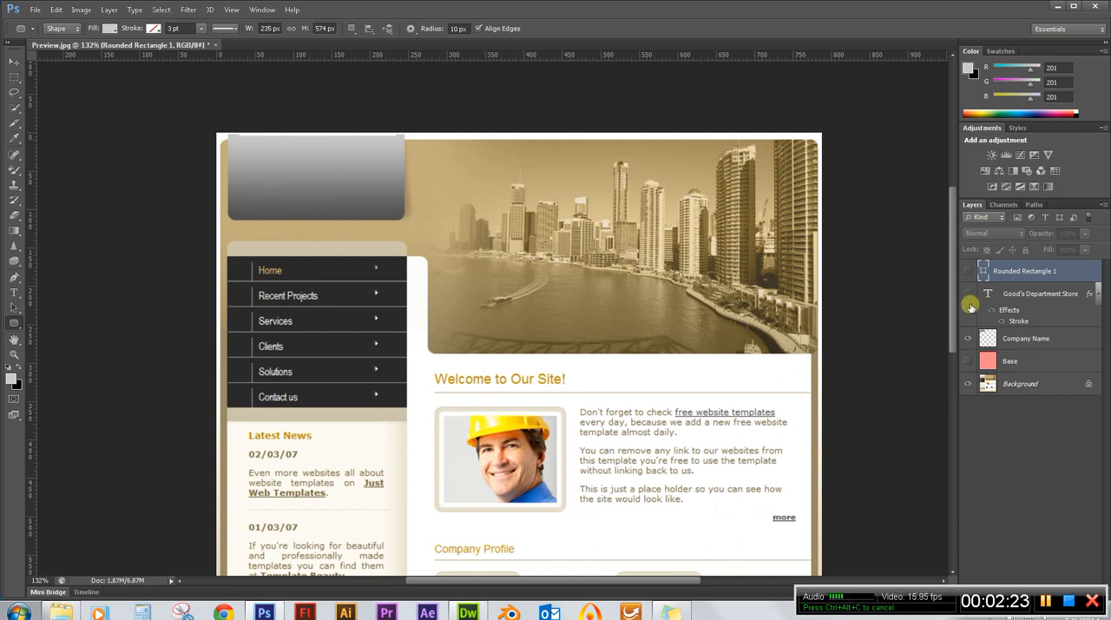
left_click(968, 337)
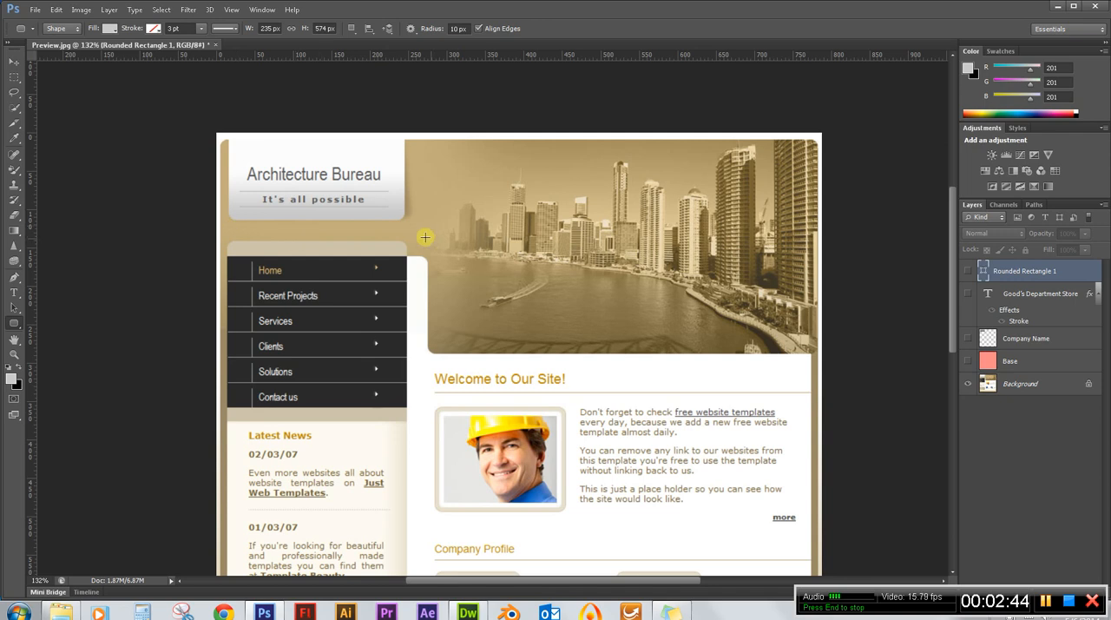
scroll(430, 239, "down", 2)
scroll(295, 204, "down", 3)
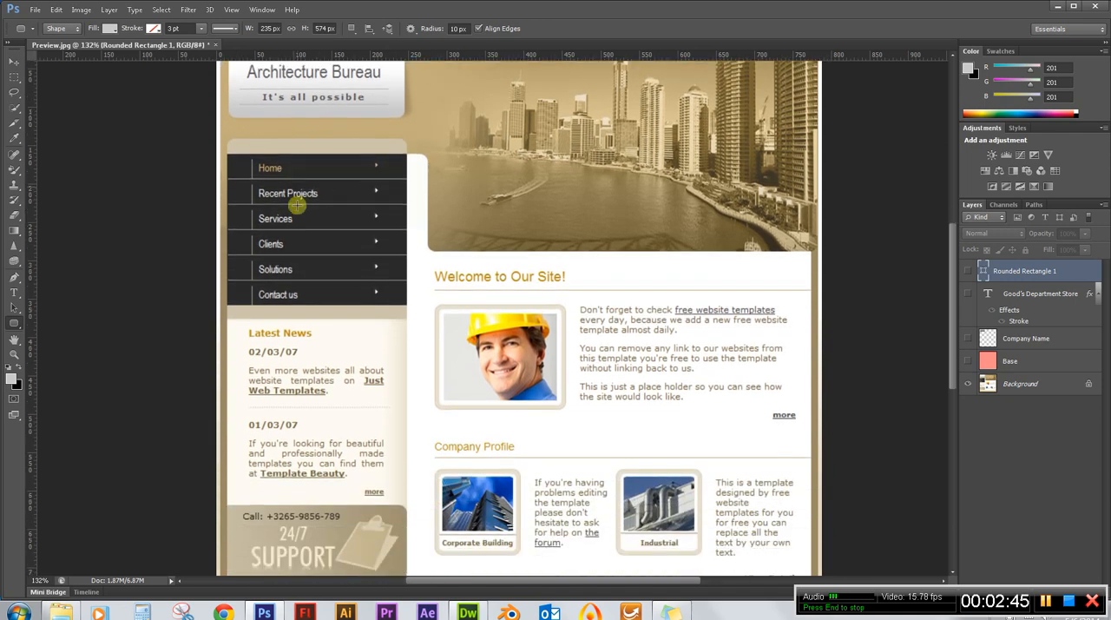
scroll(315, 290, "up", 2)
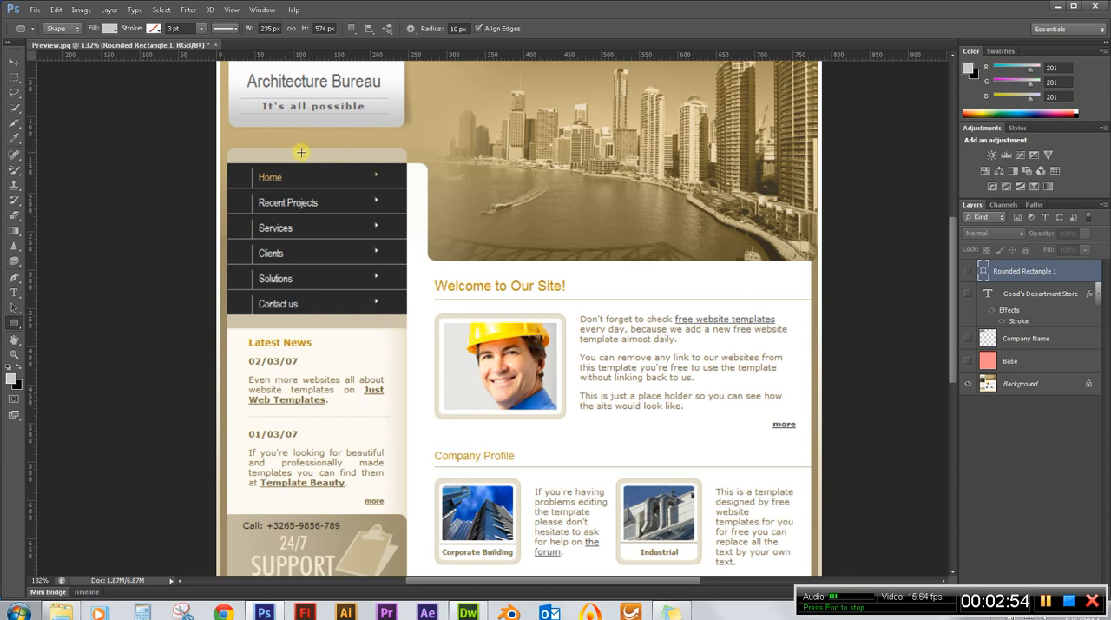
scroll(312, 155, "up", 2)
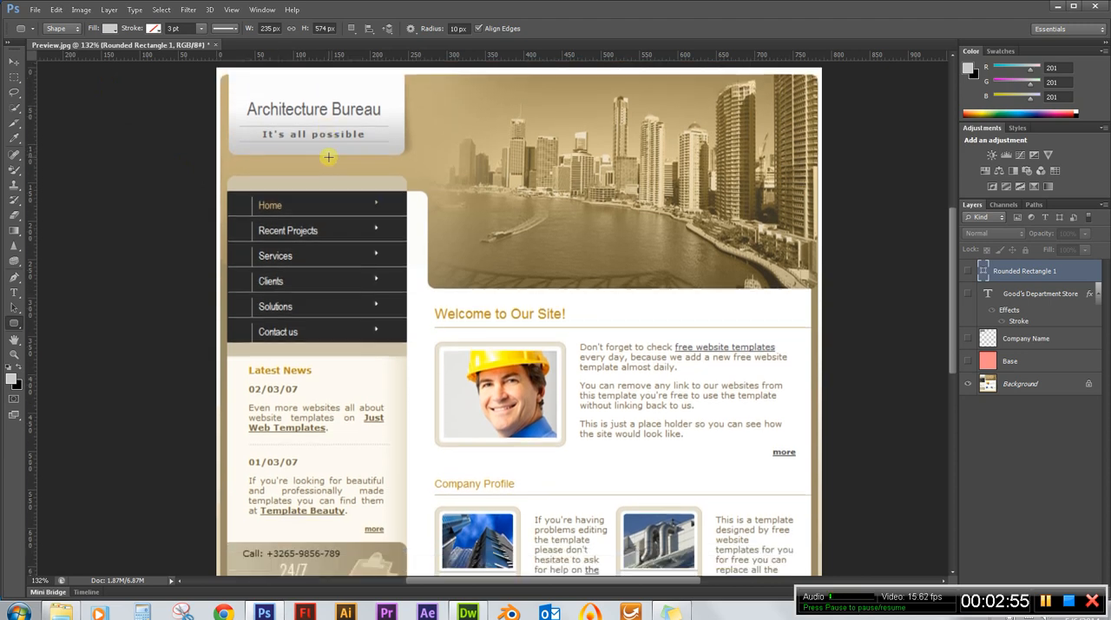
Show the Base, Company Name, Good's Department Store and Rounded Rectangle 1 layers again.
left_click(968, 359)
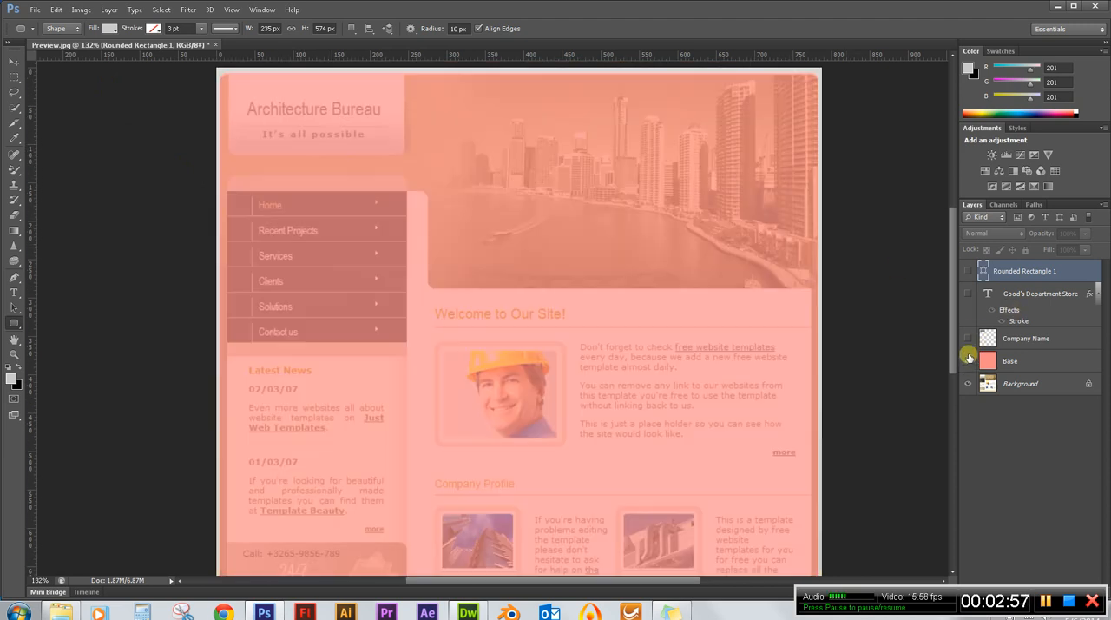
left_click(968, 338)
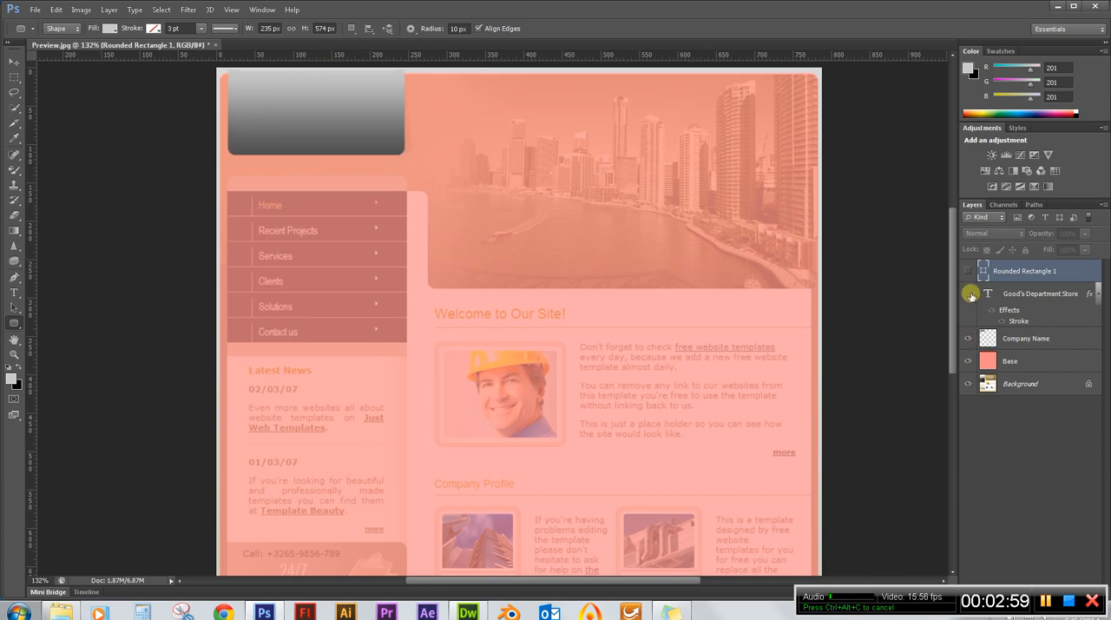
left_click(969, 294)
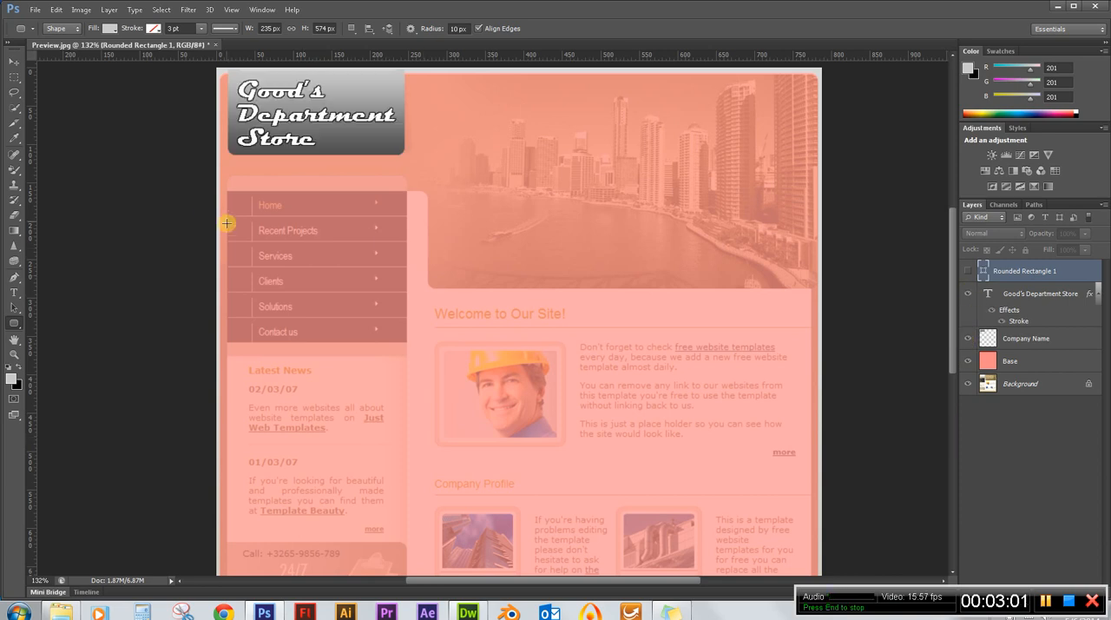
left_click(968, 272)
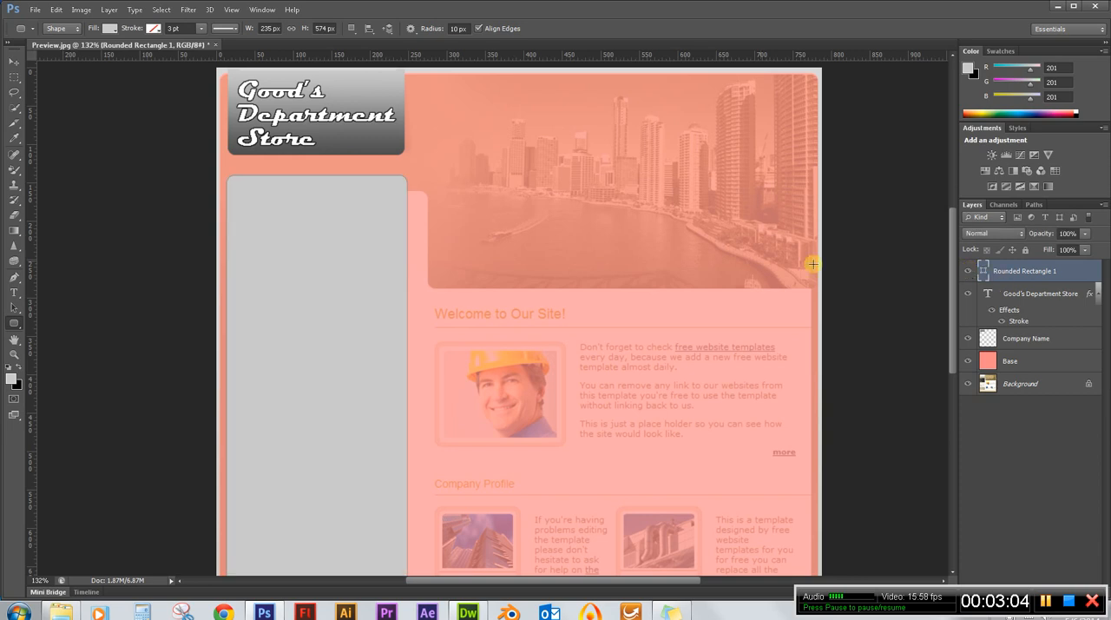
Rasterize the sidebar's Rounded Rectangle 1 layer and zoom in on the rectangle's lower-left corner.
right_click(1025, 272)
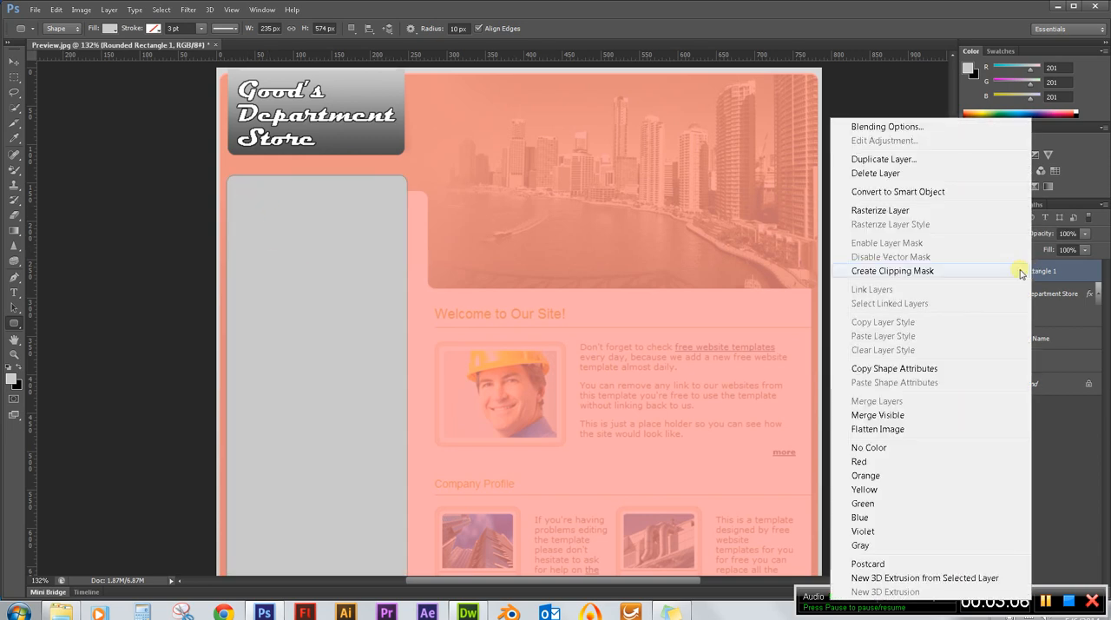
left_click(906, 211)
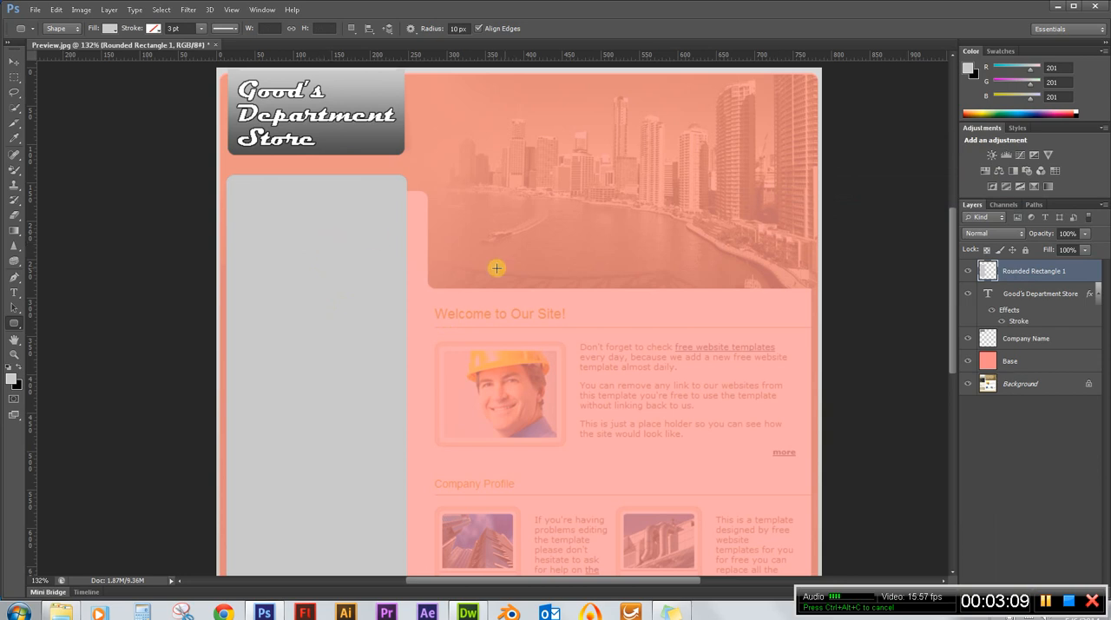
scroll(397, 223, "down", 5)
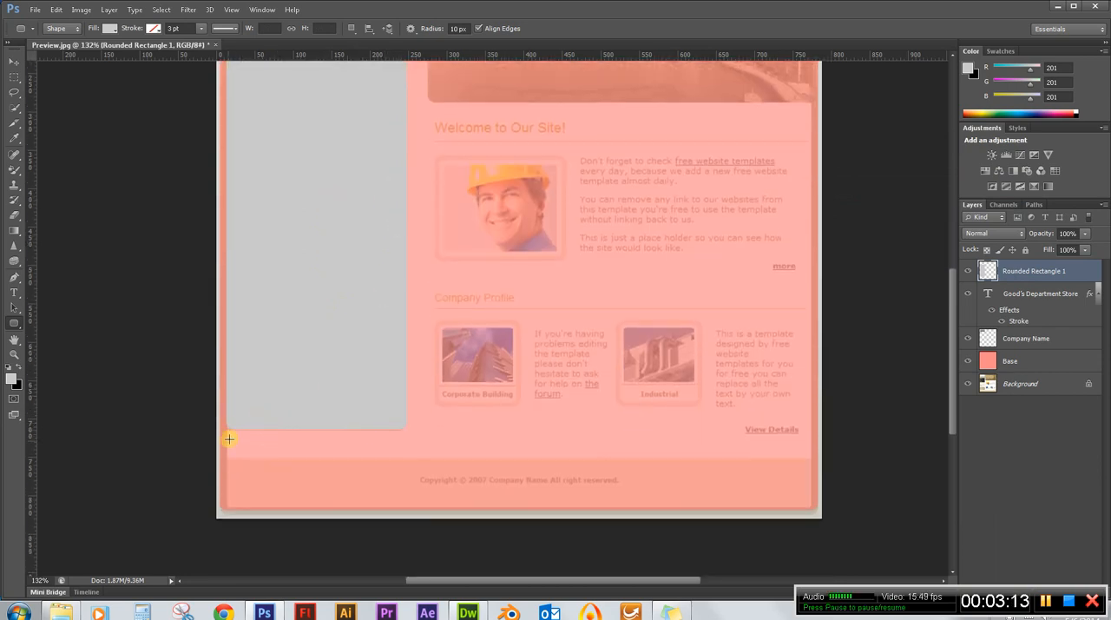
scroll(230, 438, "up", 5)
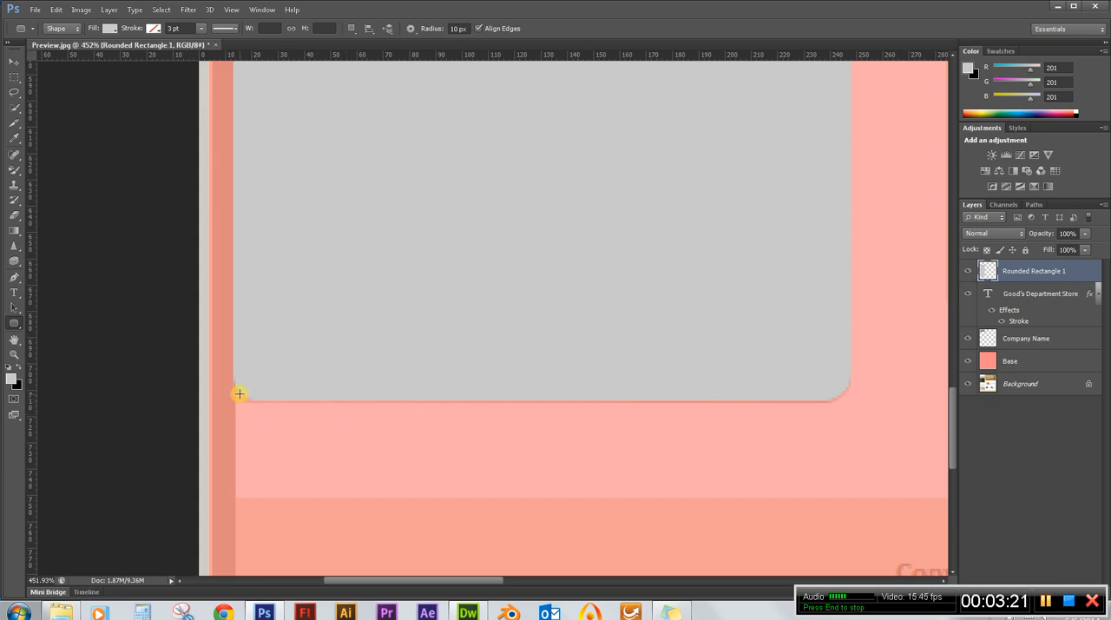
scroll(255, 440, "up", 3)
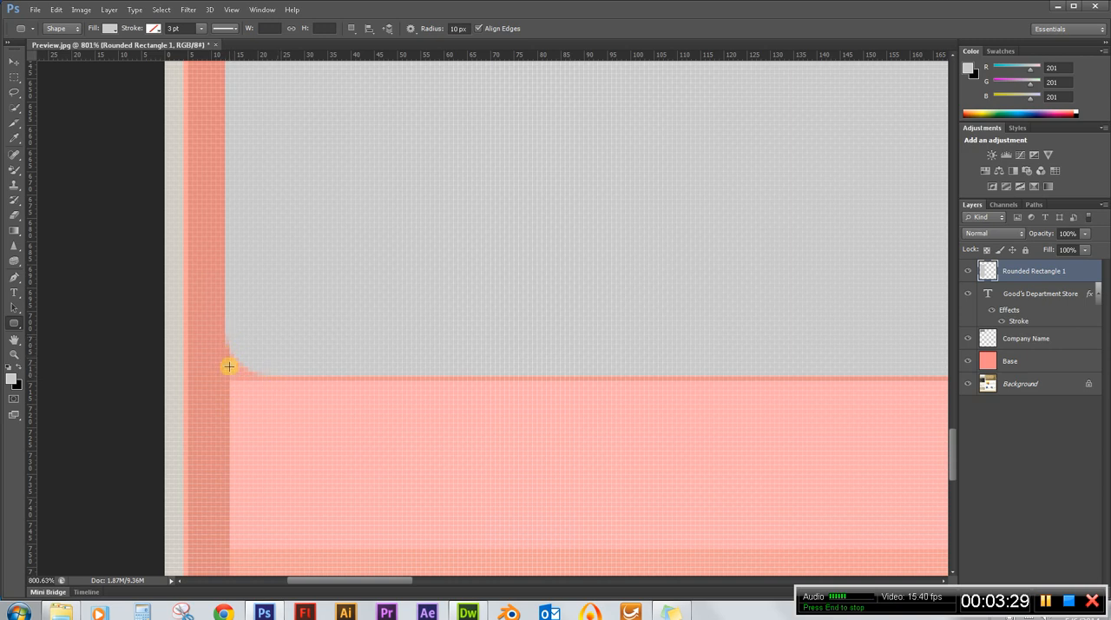
Square off the sidebar rectangle's rounded lower-left corner by selecting the corner area and filling it with the foreground color.
left_click(12, 77)
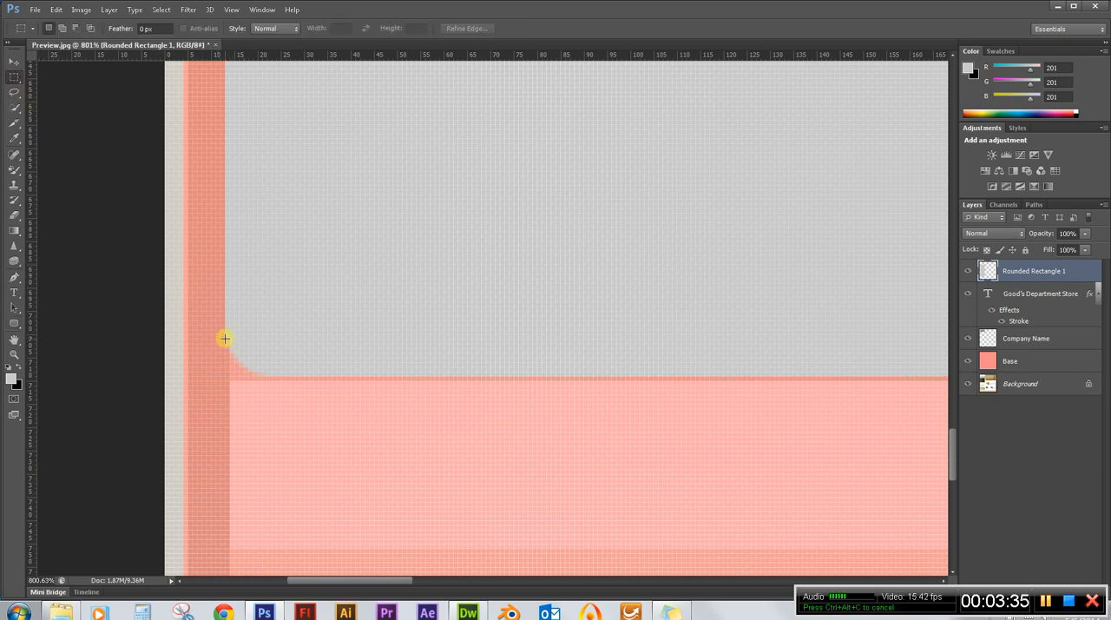
left_click_drag(221, 335, 257, 361)
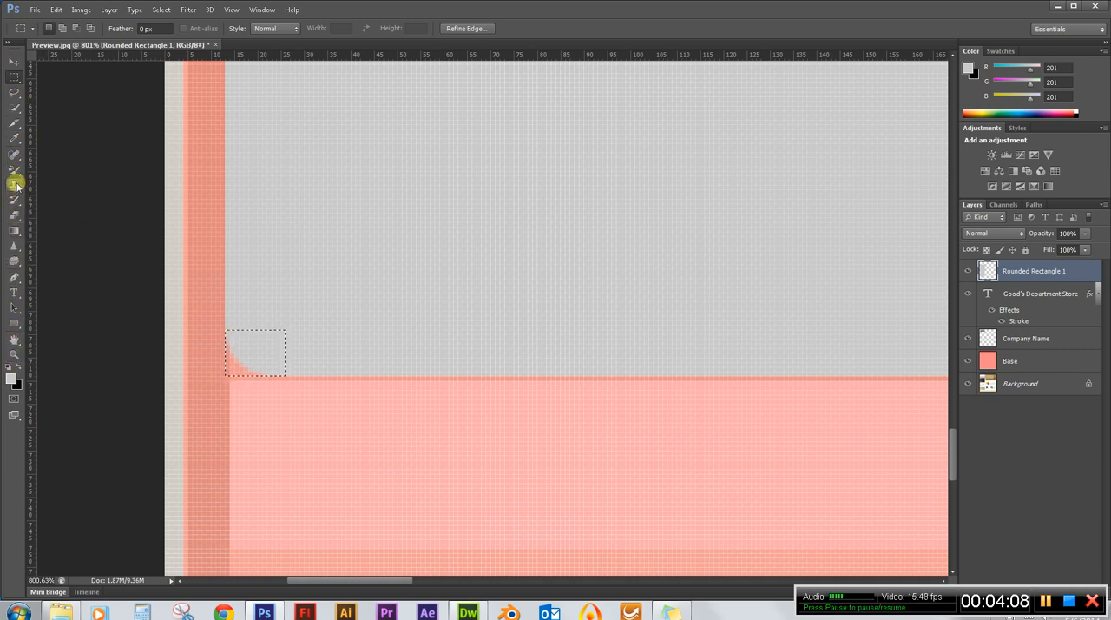
left_click(61, 9)
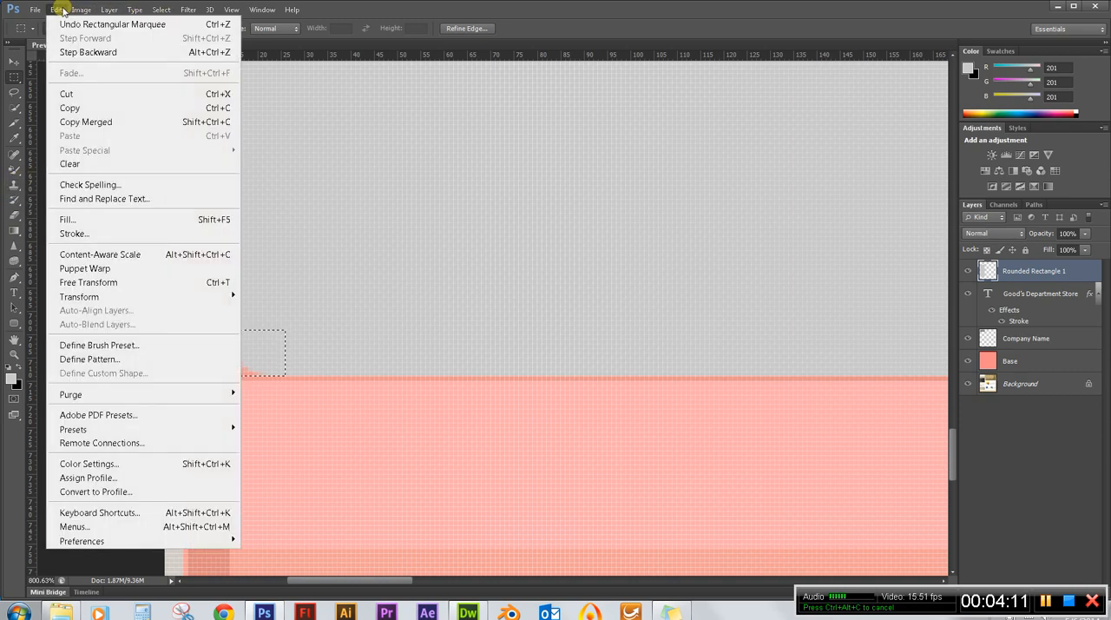
left_click(137, 224)
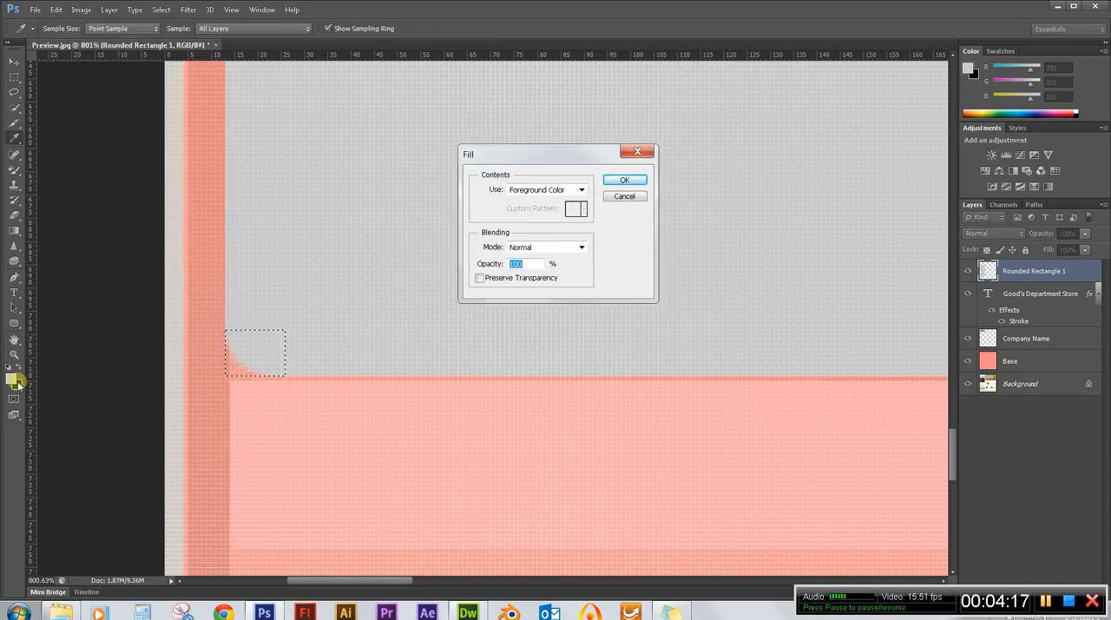
left_click(625, 180)
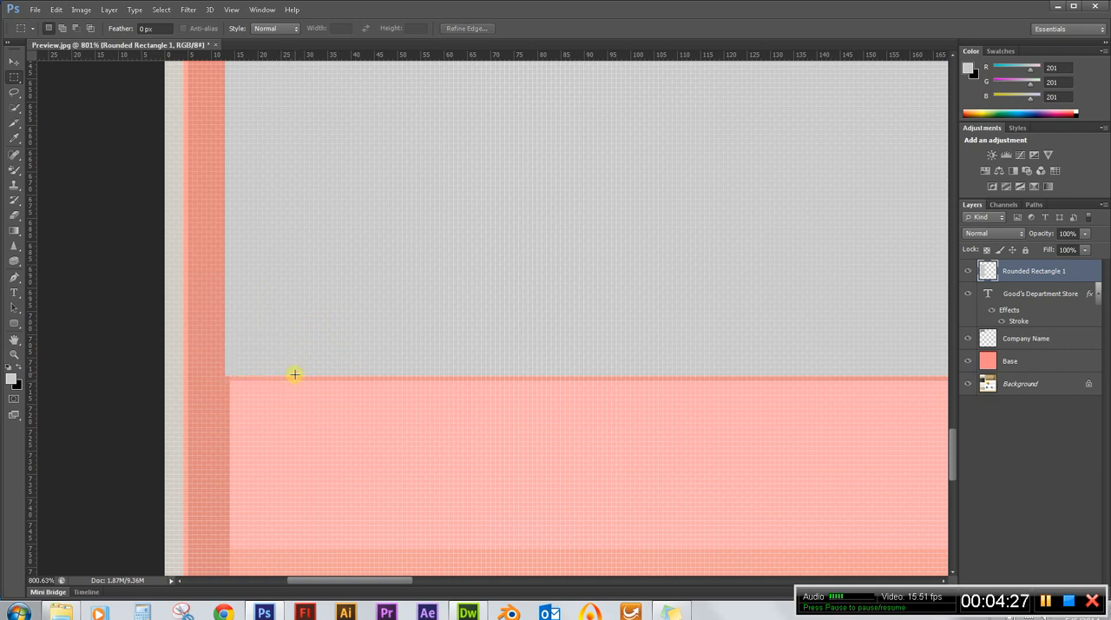
Set the Base layer's opacity to 100%.
scroll(184, 372, "down", 8)
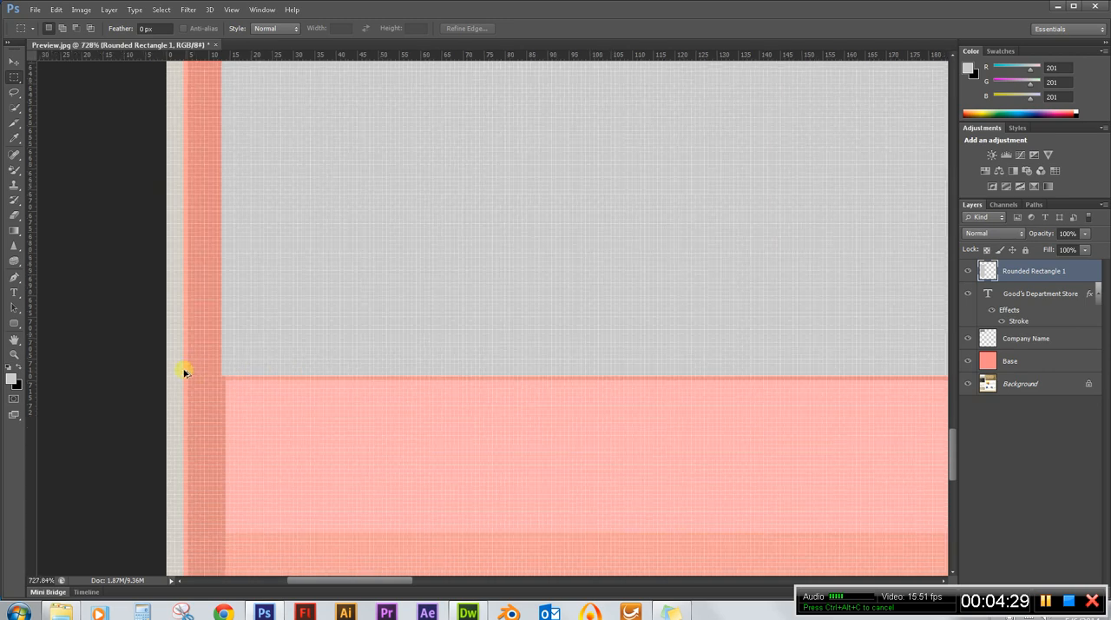
scroll(288, 461, "down", 4)
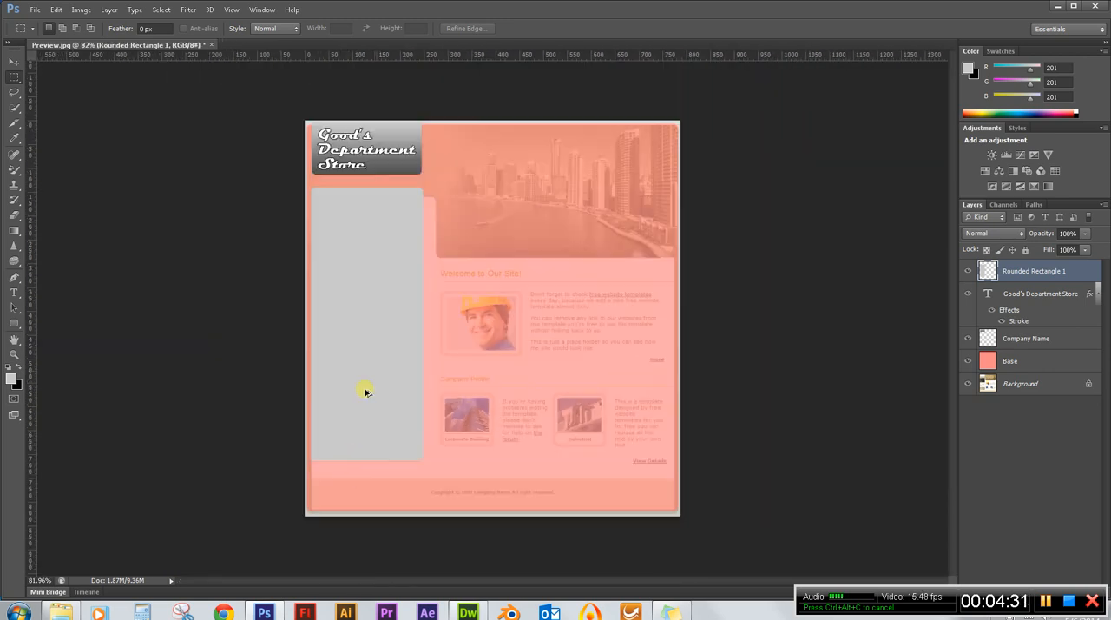
scroll(399, 304, "up", 1)
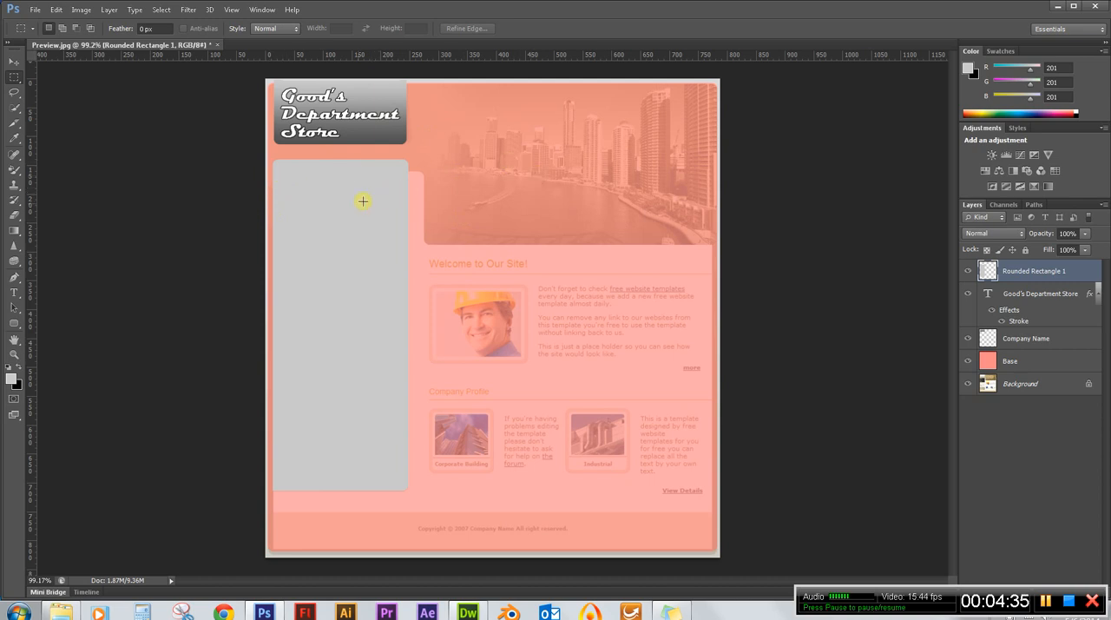
scroll(261, 190, "up", 7)
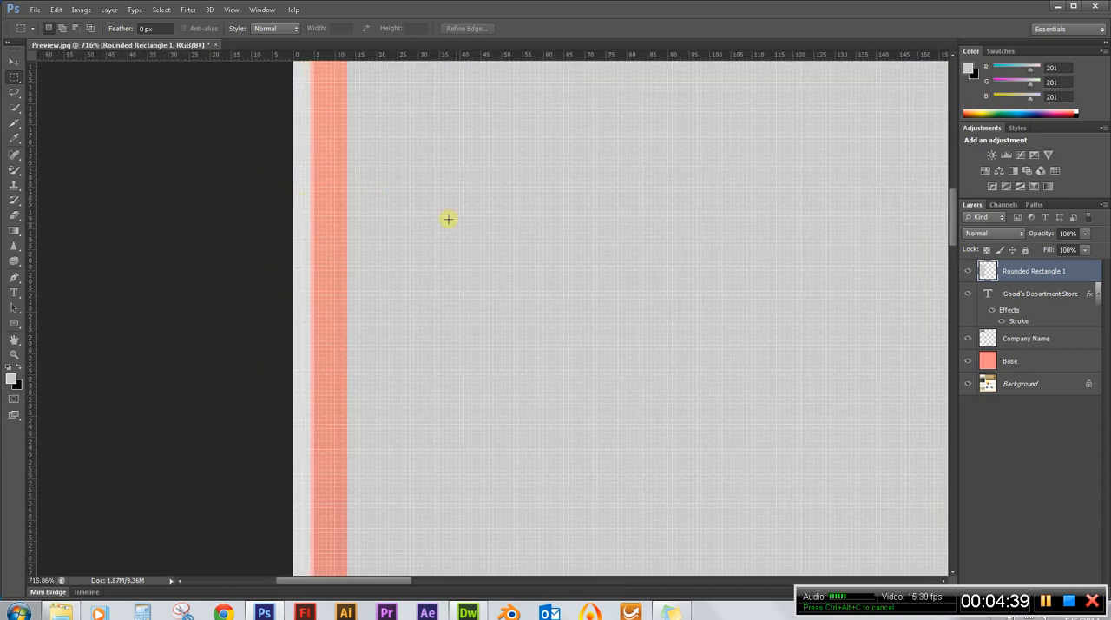
scroll(266, 246, "down", 7)
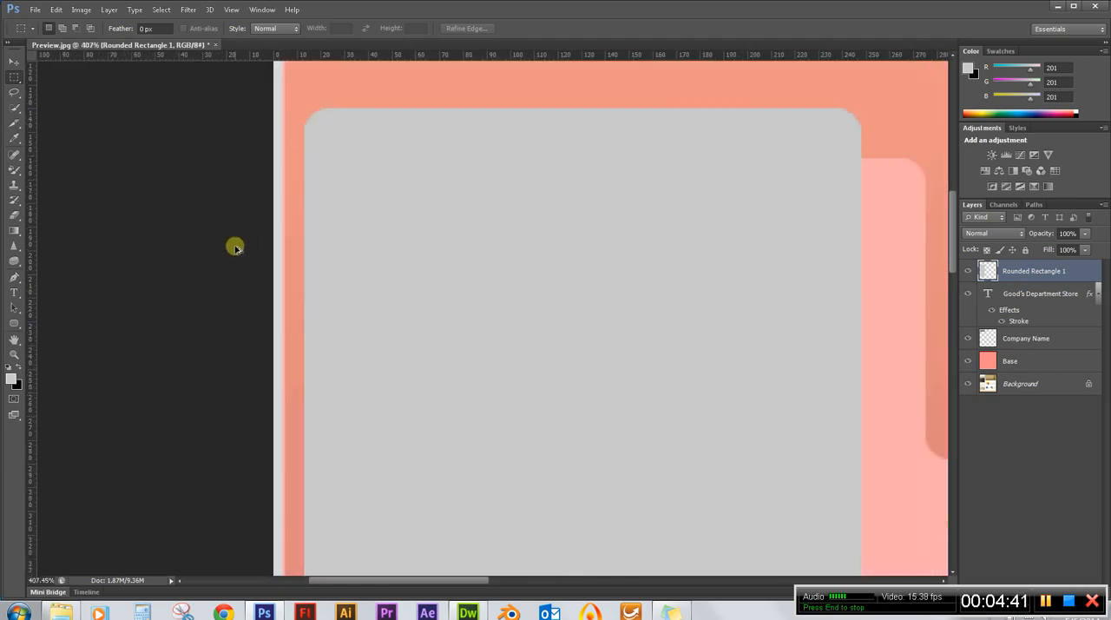
scroll(144, 235, "down", 1)
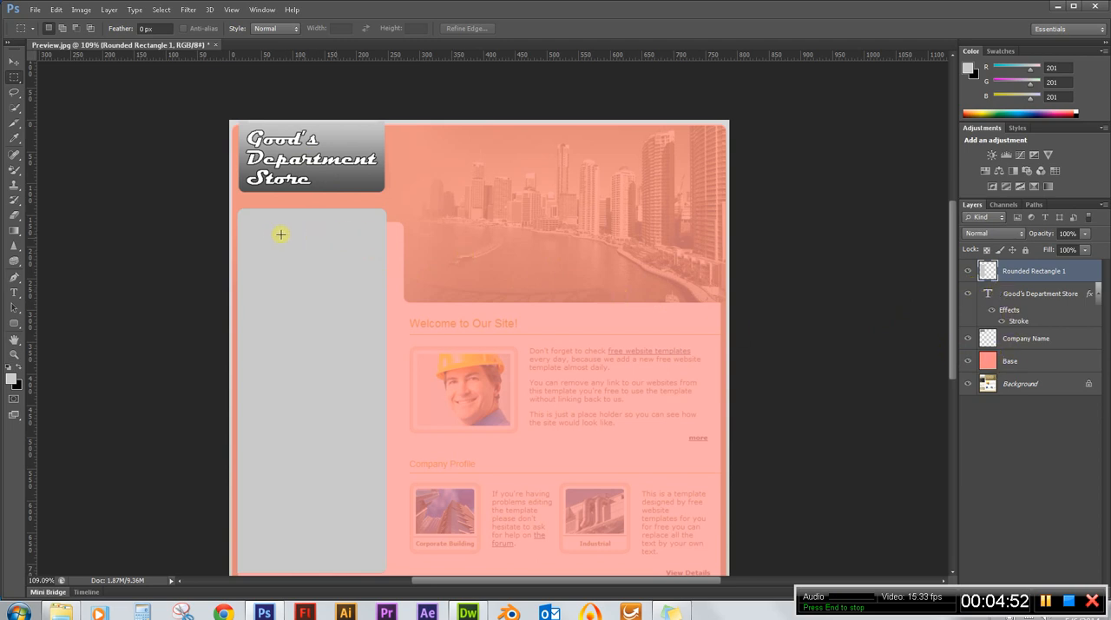
left_click(1021, 360)
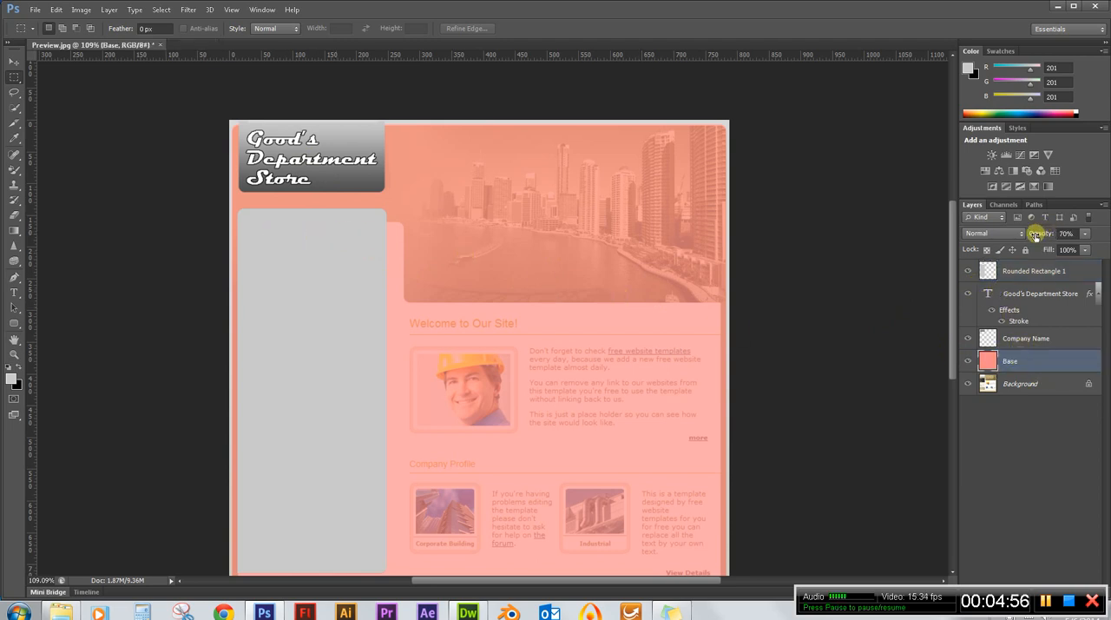
left_click_drag(1035, 236, 1095, 232)
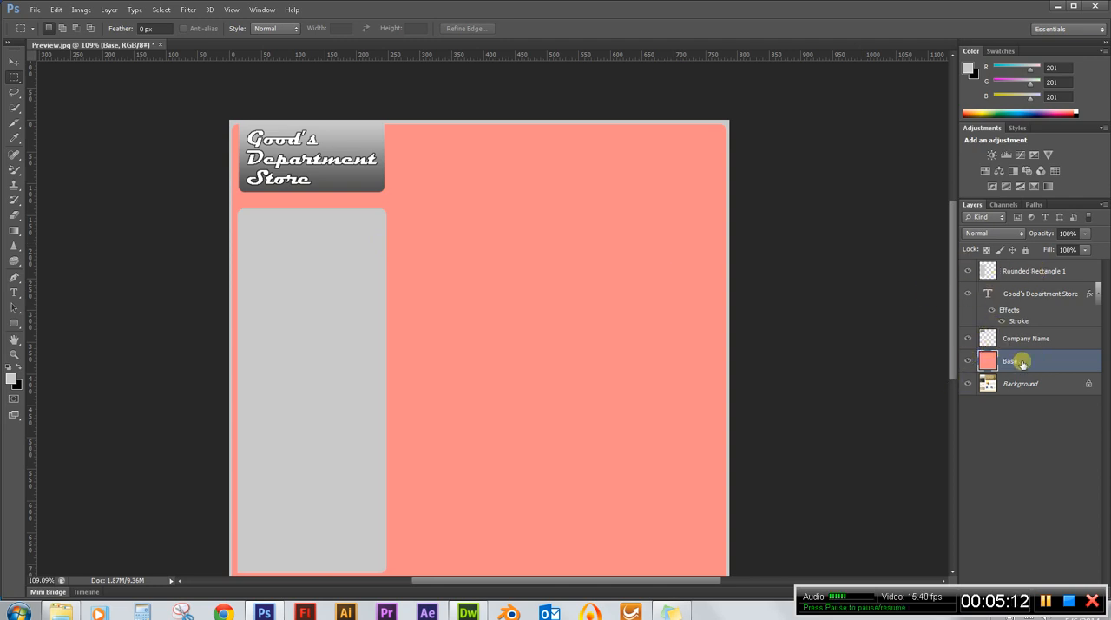
Hide the Base layer and set the Rounded Rectangle 1 layer's opacity to 70%.
left_click(968, 360)
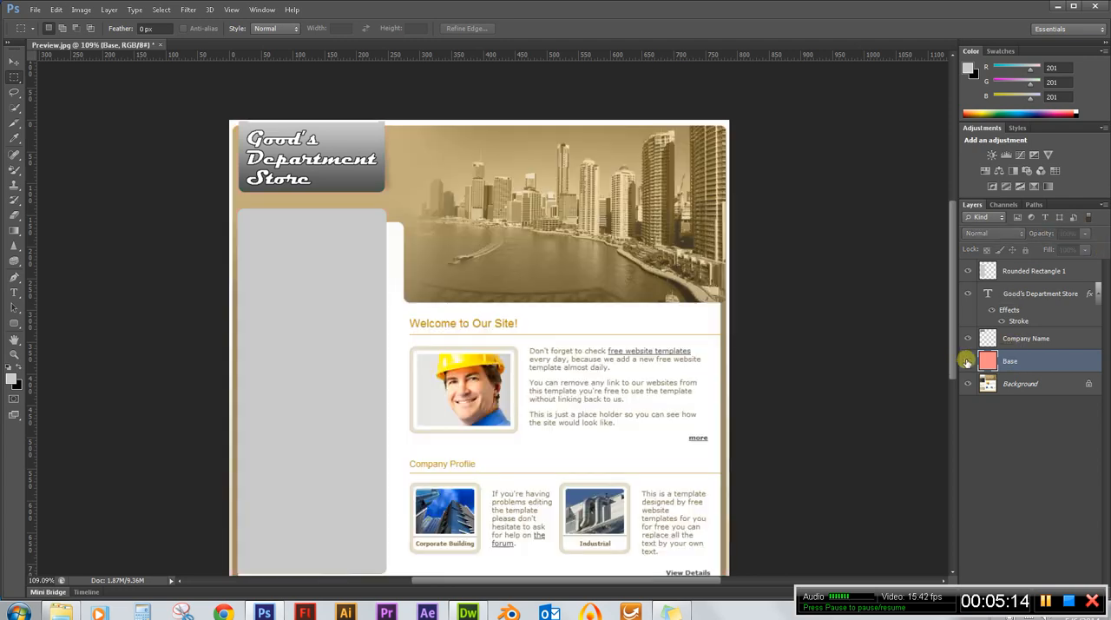
left_click(1034, 272)
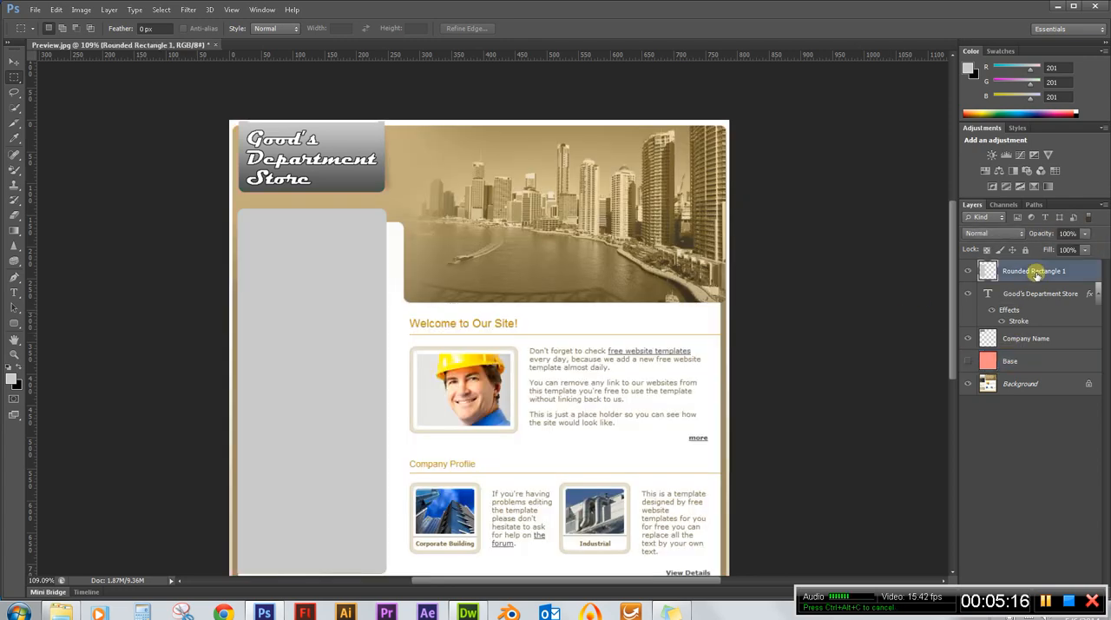
left_click_drag(1050, 234, 1034, 233)
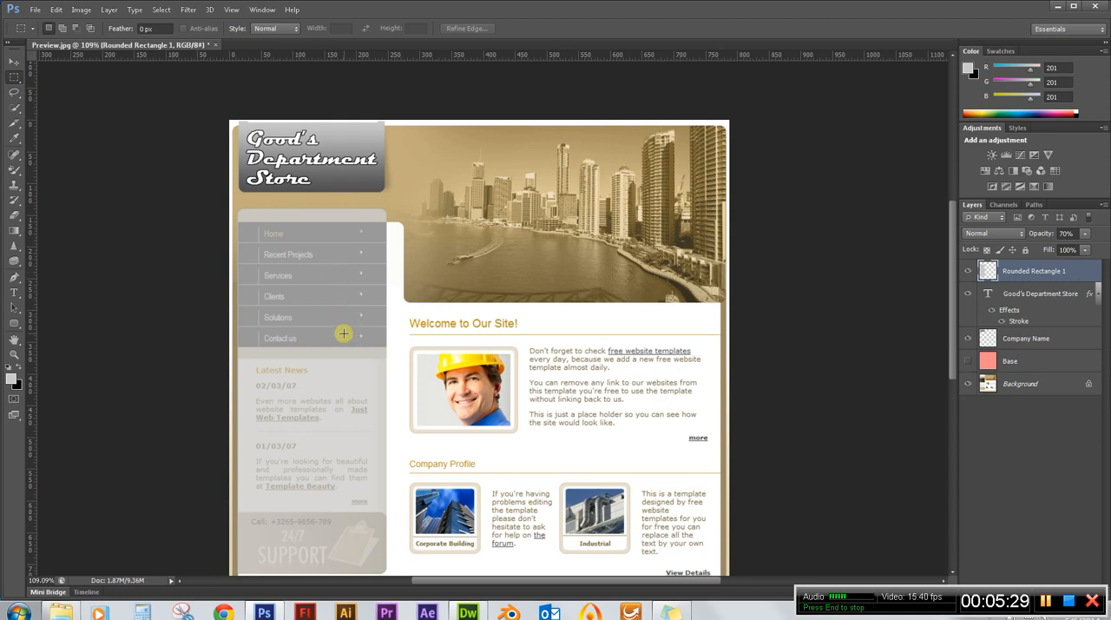
Temporarily hide the Rounded Rectangle 1 layer to examine the original navigation menu, and show it again.
scroll(279, 334, "up", 6)
scroll(189, 357, "up", 6)
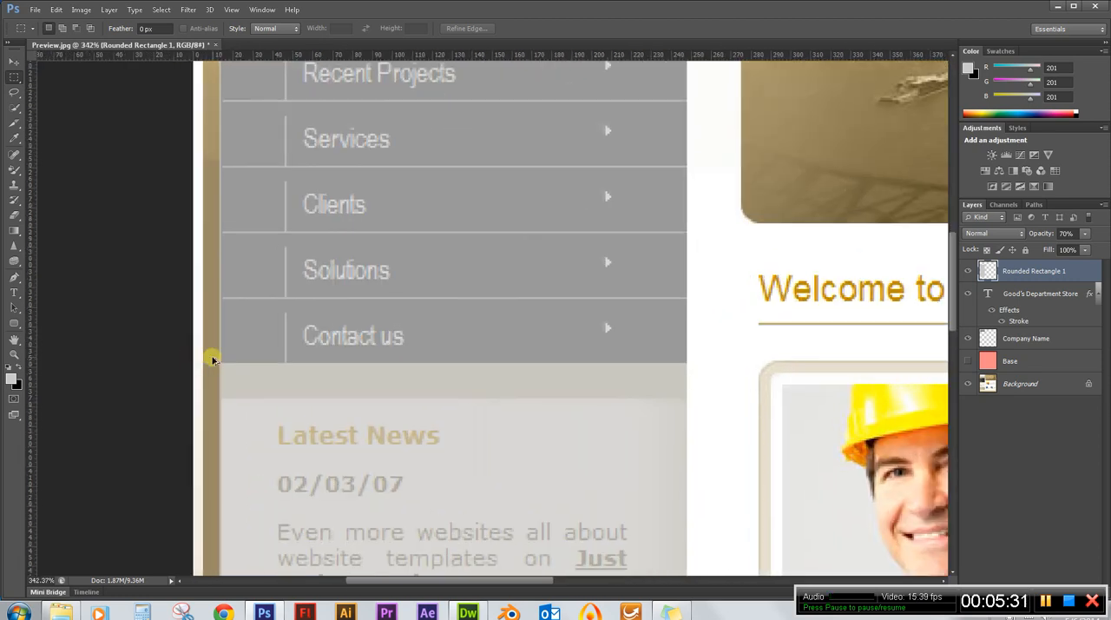
left_click(968, 271)
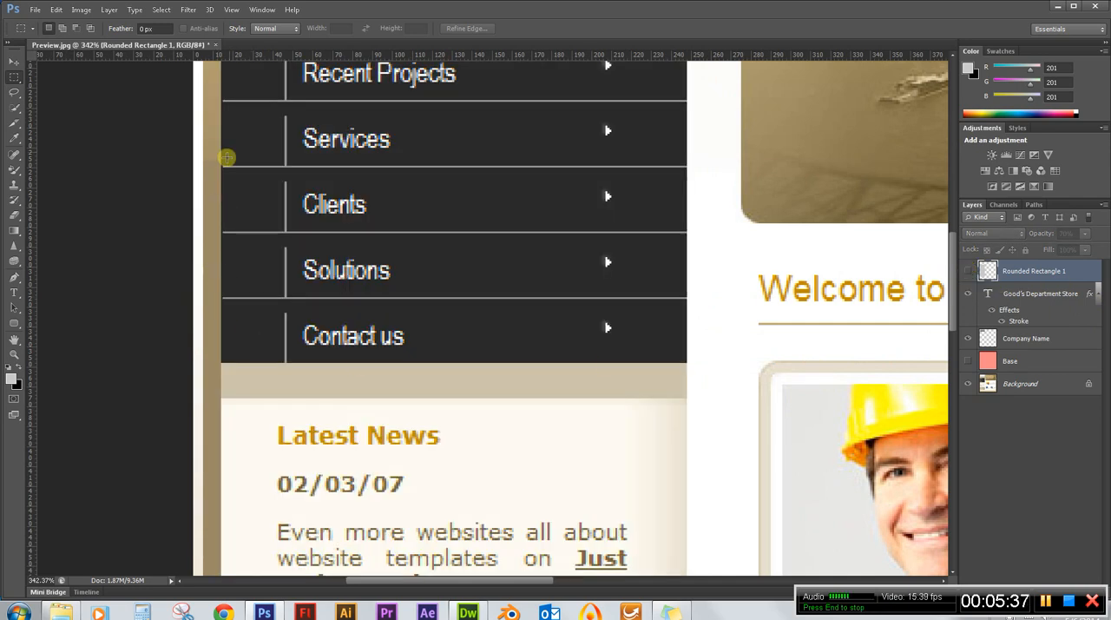
scroll(533, 287, "up", 5)
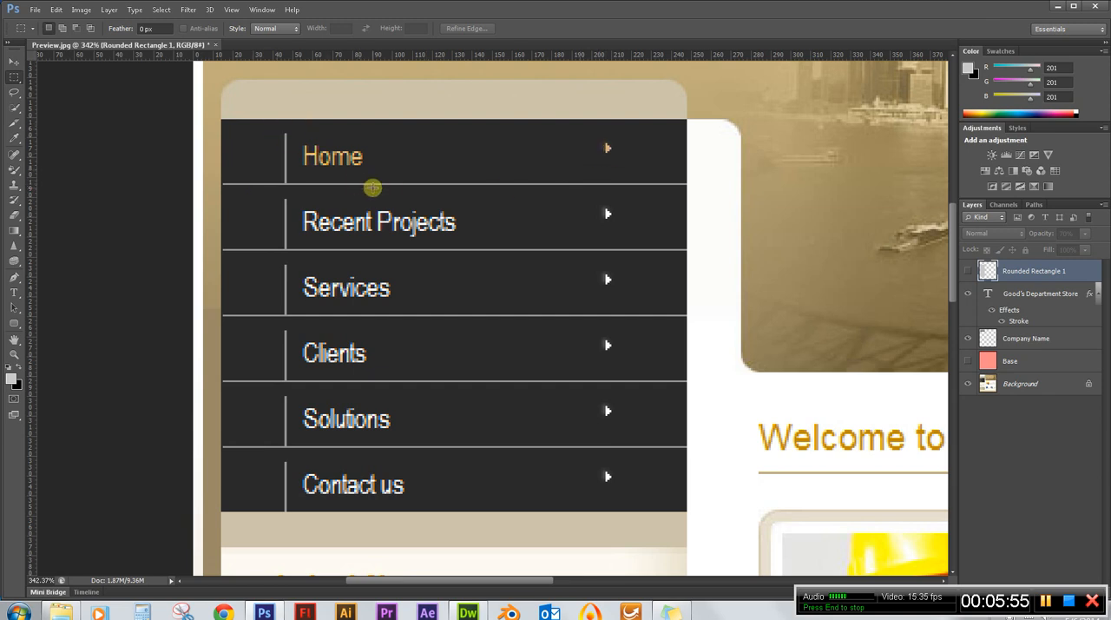
scroll(282, 174, "down", 2)
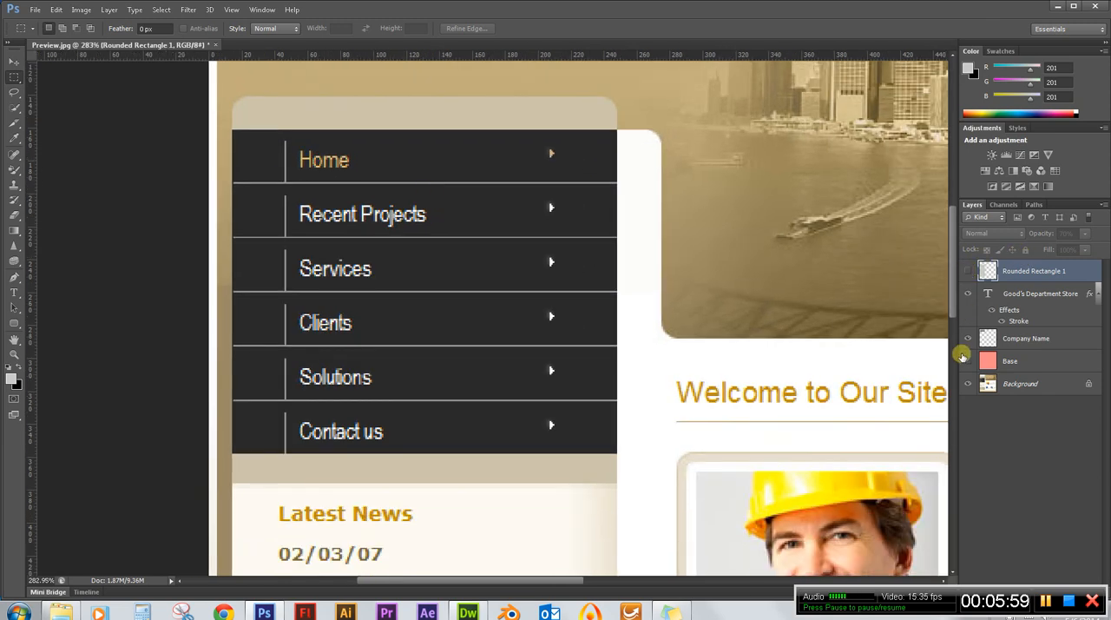
left_click(967, 270)
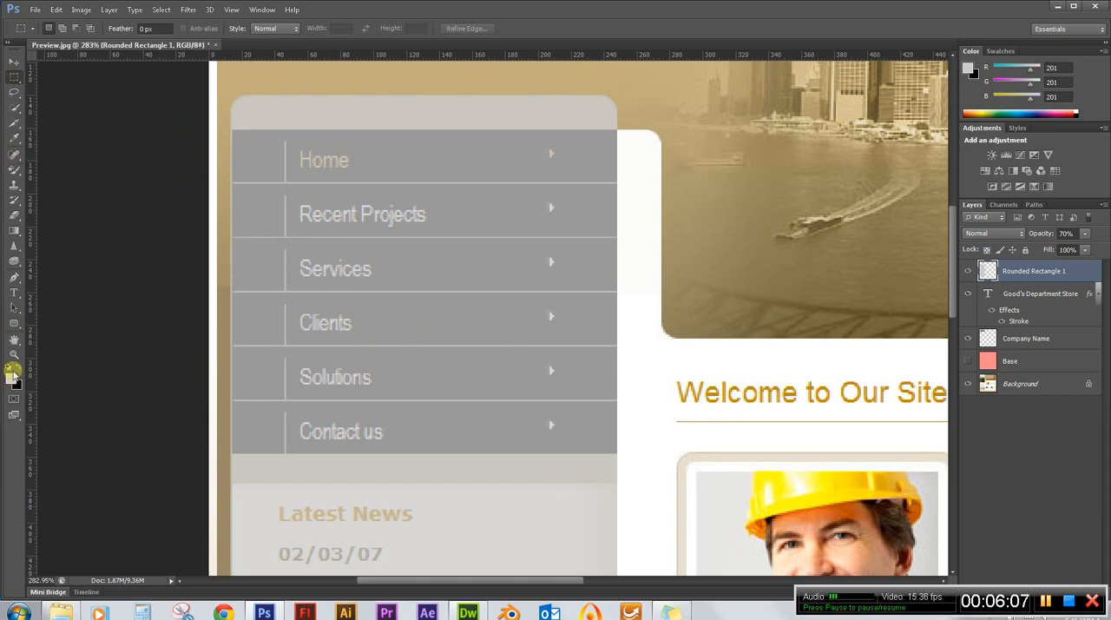
Draw a plain rectangle shape of about 234 × 198 px covering the navigation menu from Home to Contact us.
left_click(14, 322)
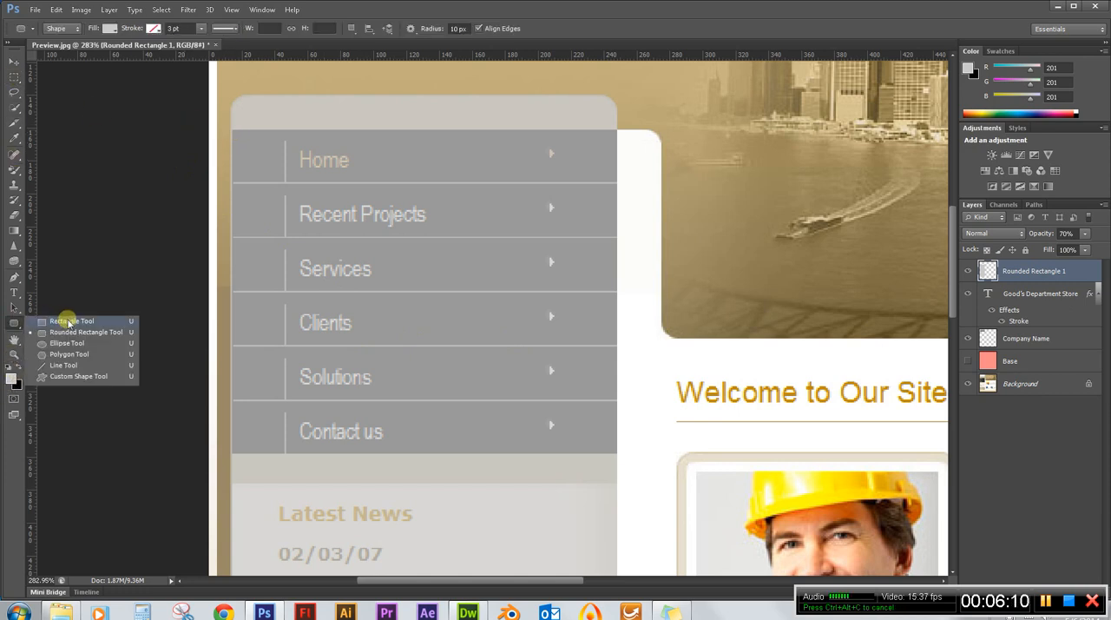
left_click(68, 323)
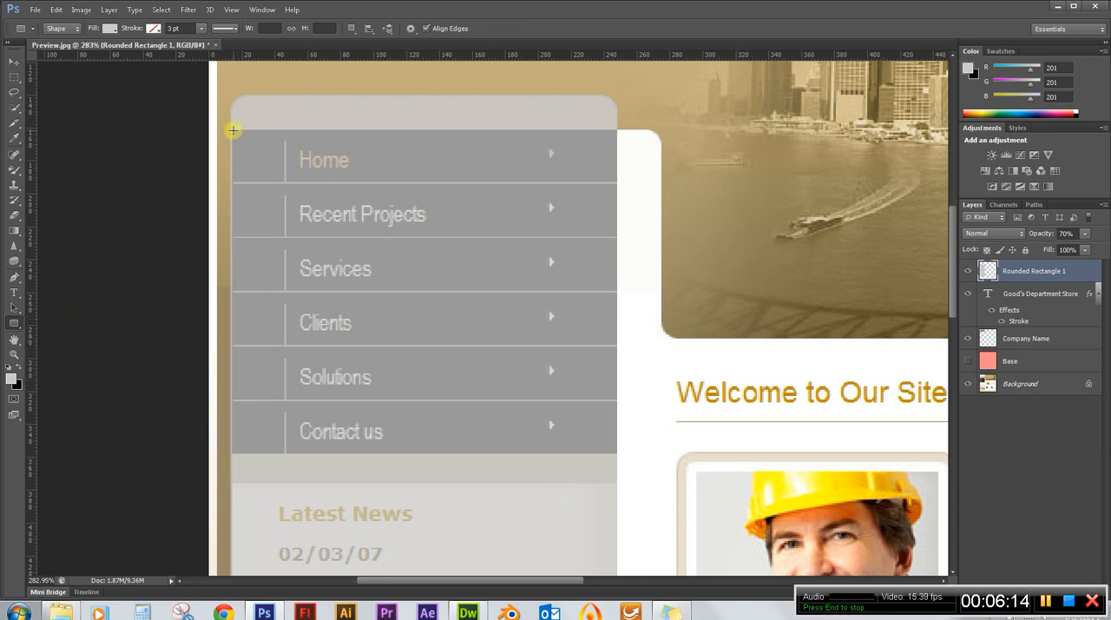
scroll(209, 155, "up", 3)
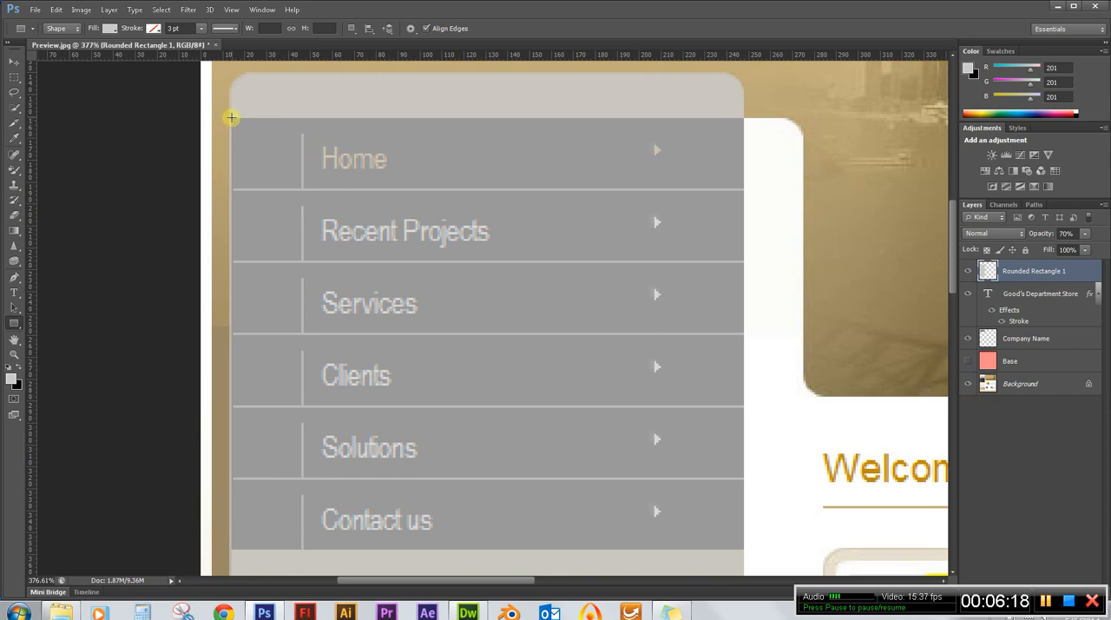
left_click_drag(232, 117, 742, 546)
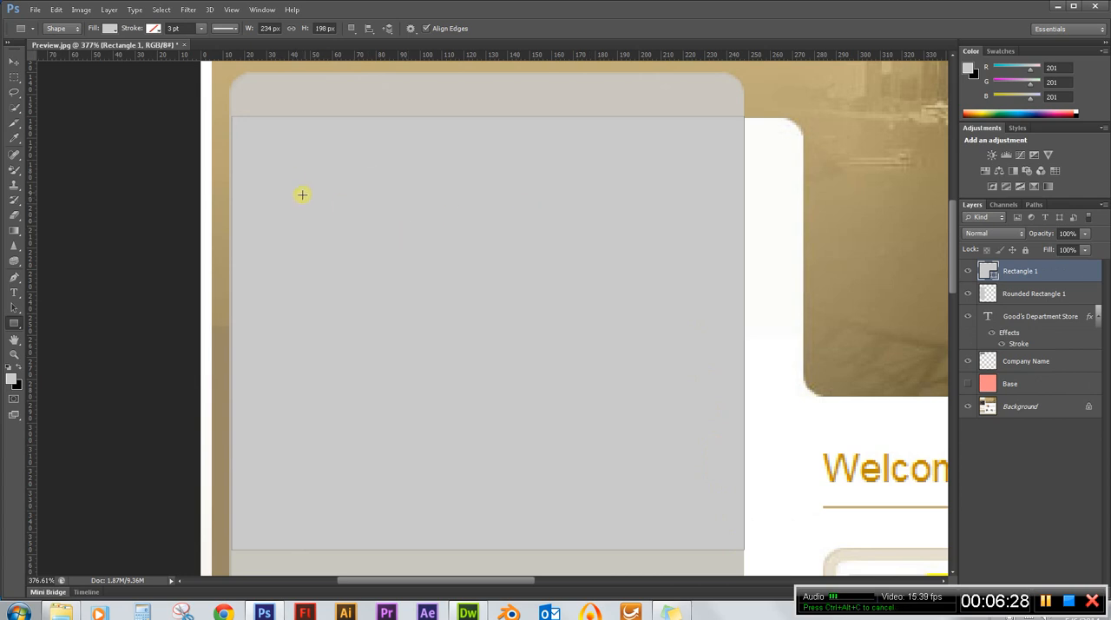
Try a dark grey swatch as the fill of the new navigation menu rectangle.
left_click(108, 29)
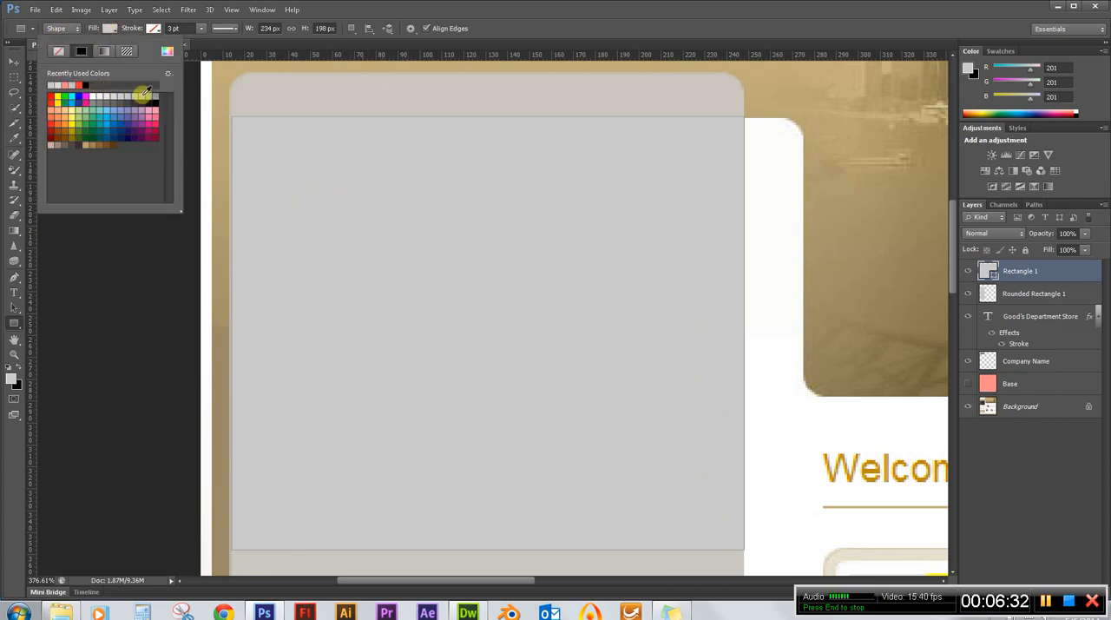
left_click(135, 102)
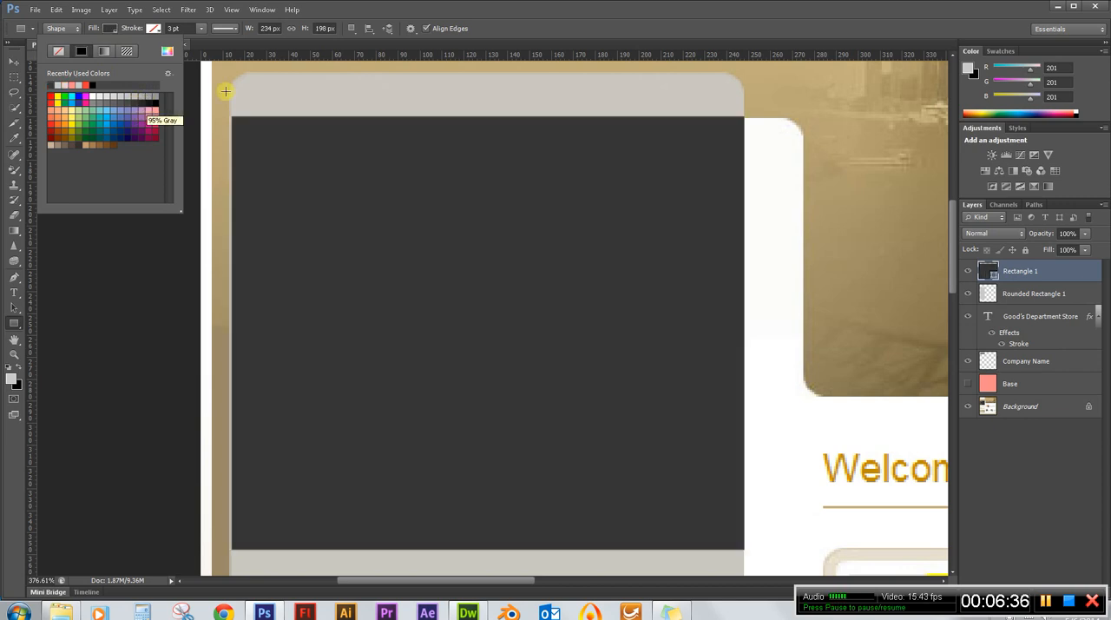
left_click(707, 10)
Compare grey swatches for the navigation menu rectangle's fill and settle on a lighter medium-dark grey.
scroll(712, 125, "up", 1)
scroll(712, 125, "up", 3)
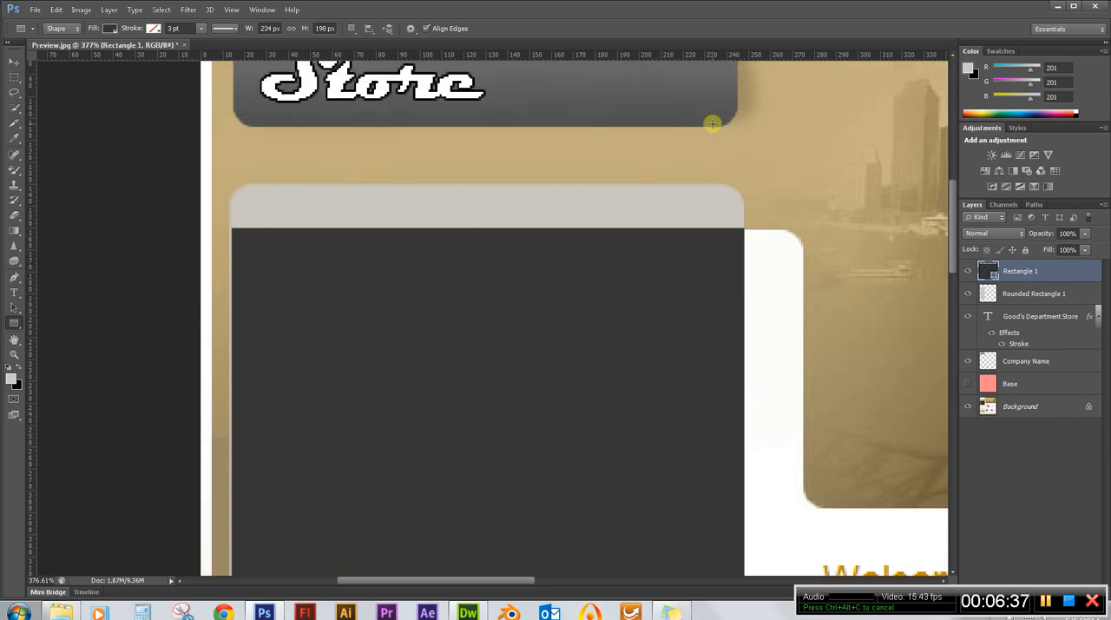
left_click(108, 29)
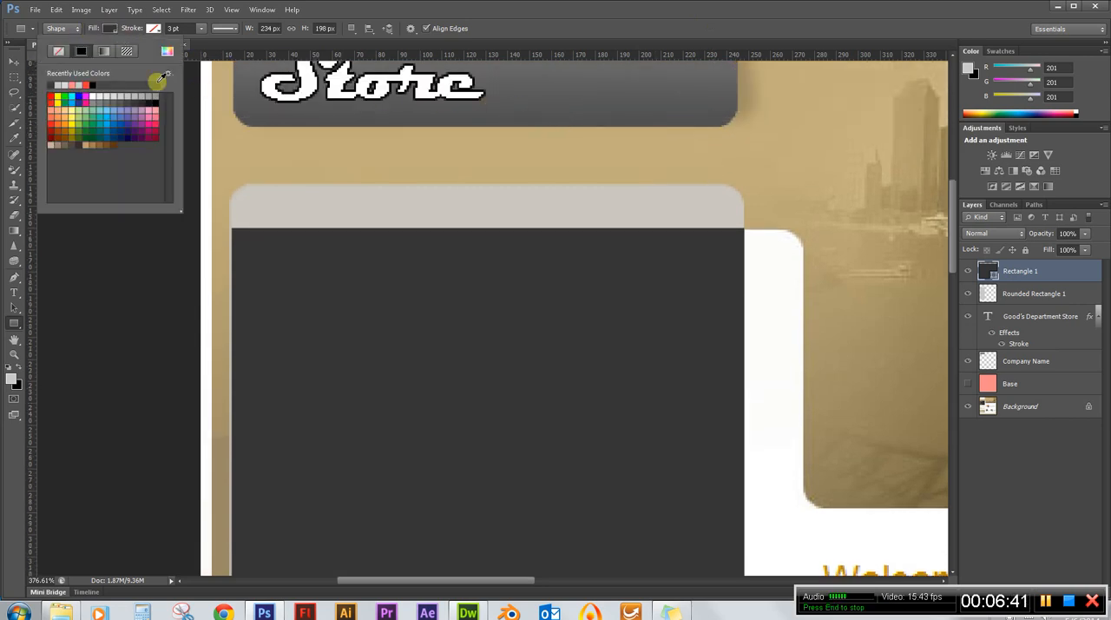
left_click(109, 29)
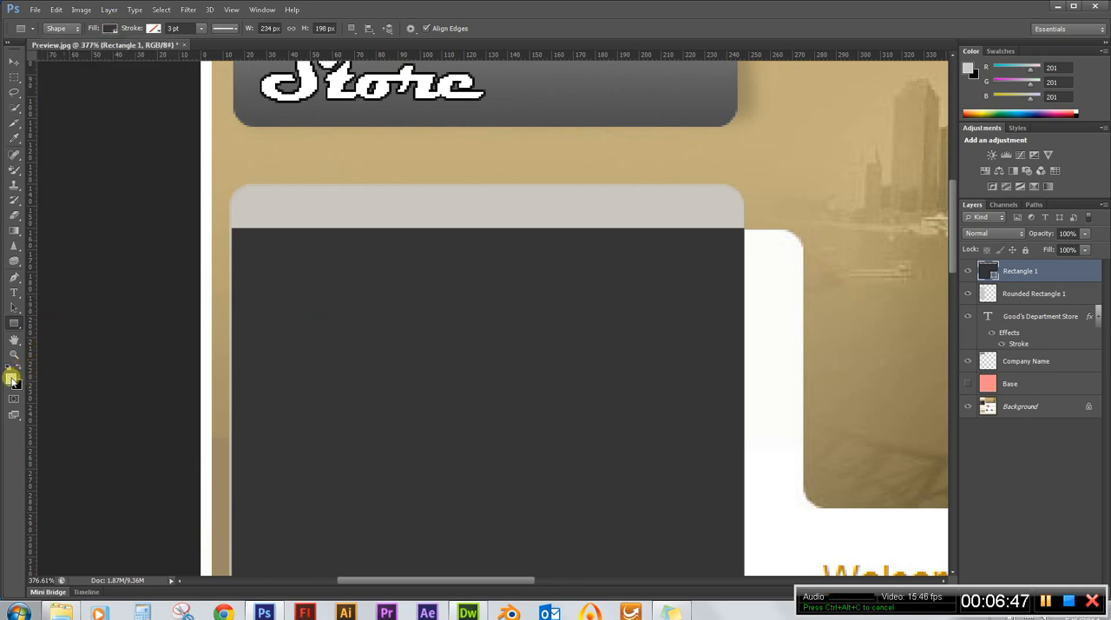
left_click(110, 28)
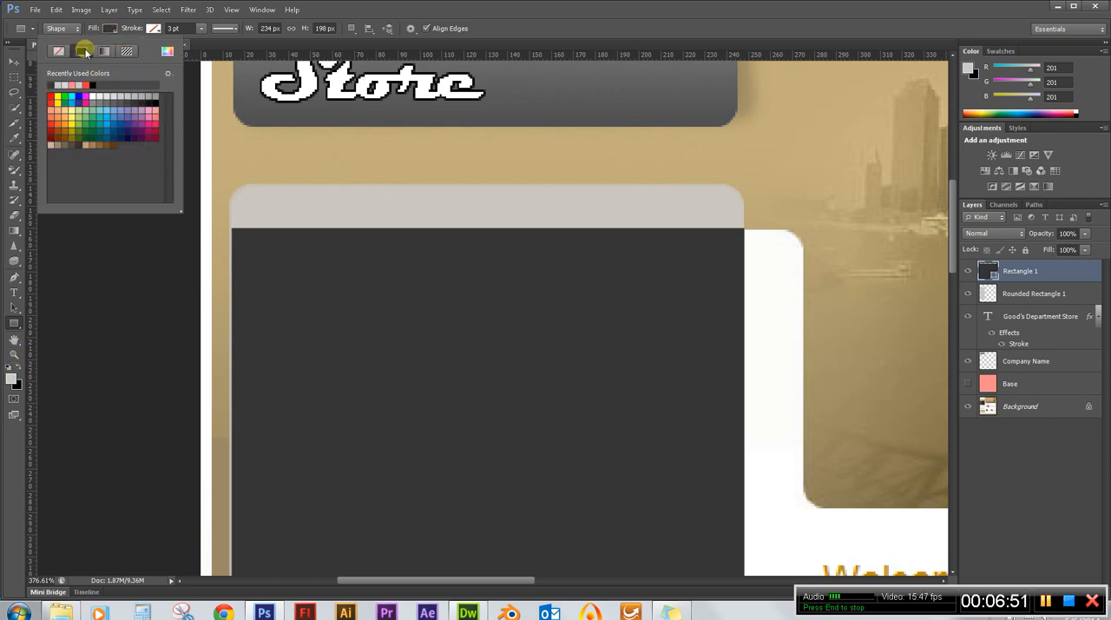
left_click(138, 103)
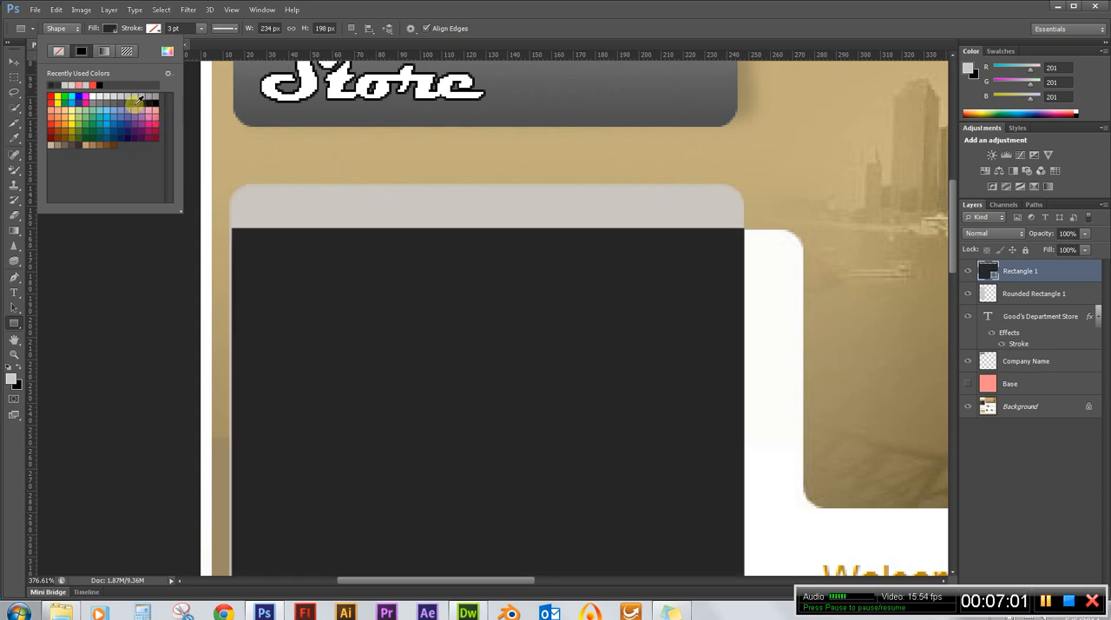
left_click(127, 103)
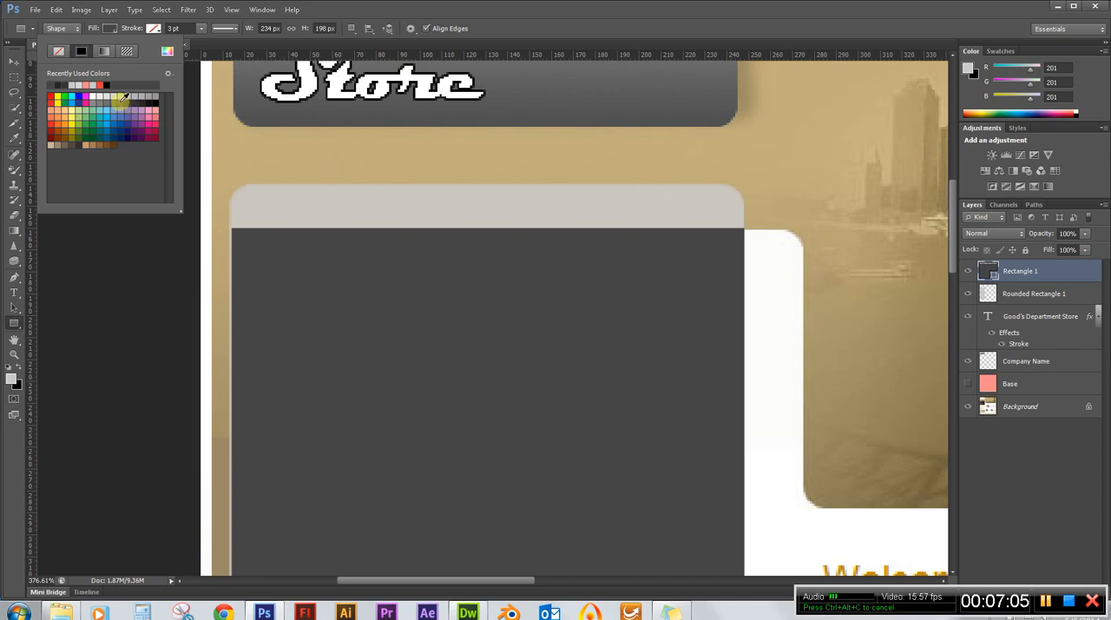
left_click(121, 101)
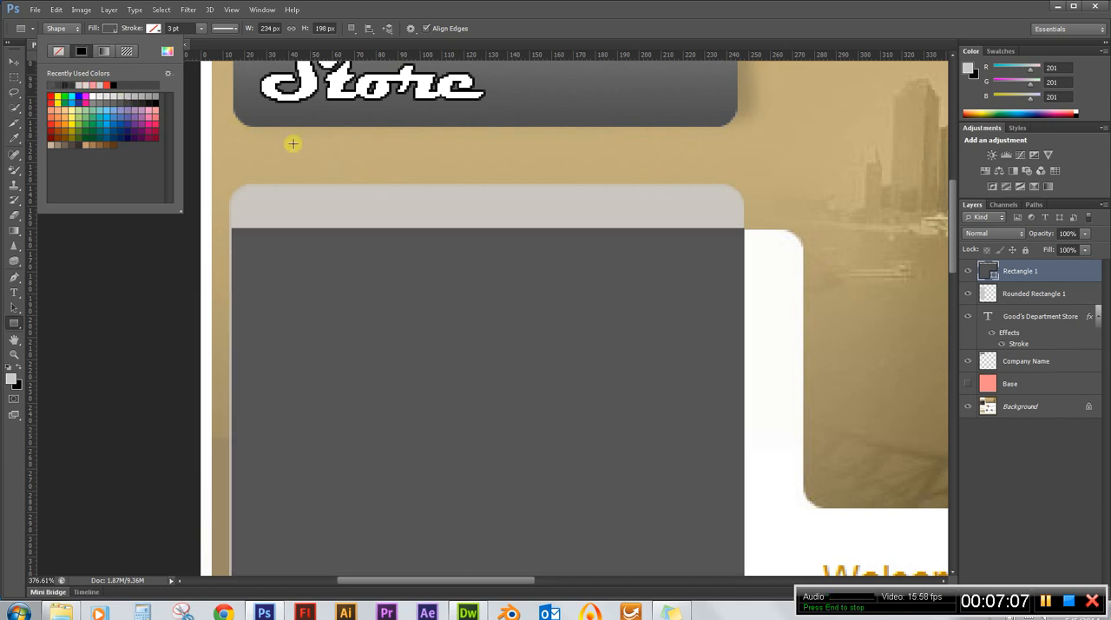
left_click(471, 9)
scroll(202, 267, "down", 6)
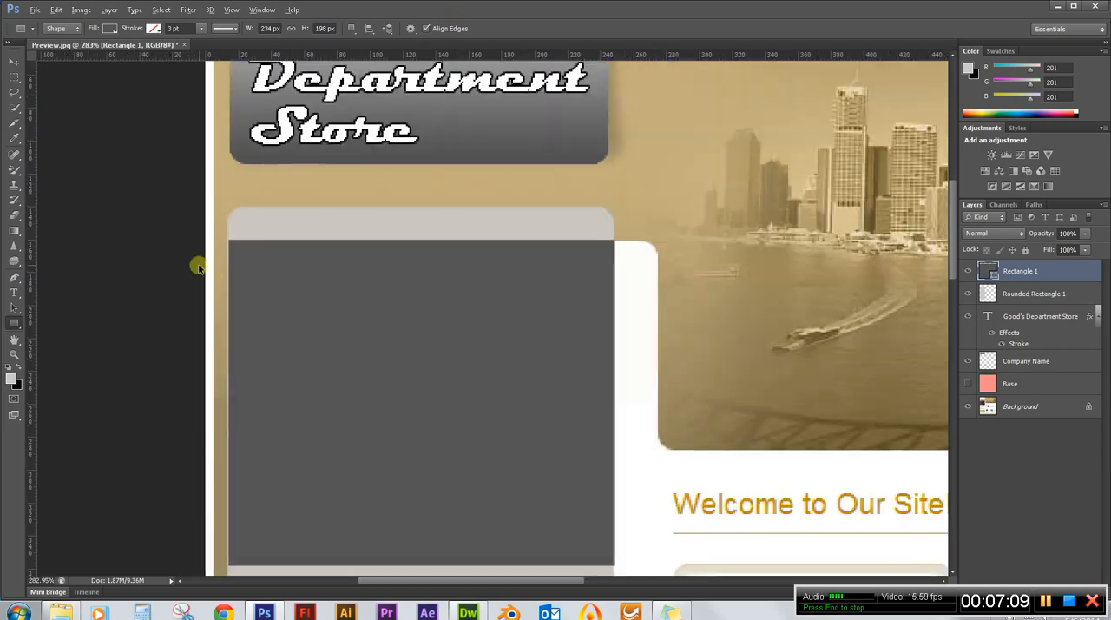
Draw a plain rectangle shape of about 234 × 242 px covering the Latest News block in the sidebar.
scroll(563, 209, "down", 3)
scroll(557, 216, "down", 1)
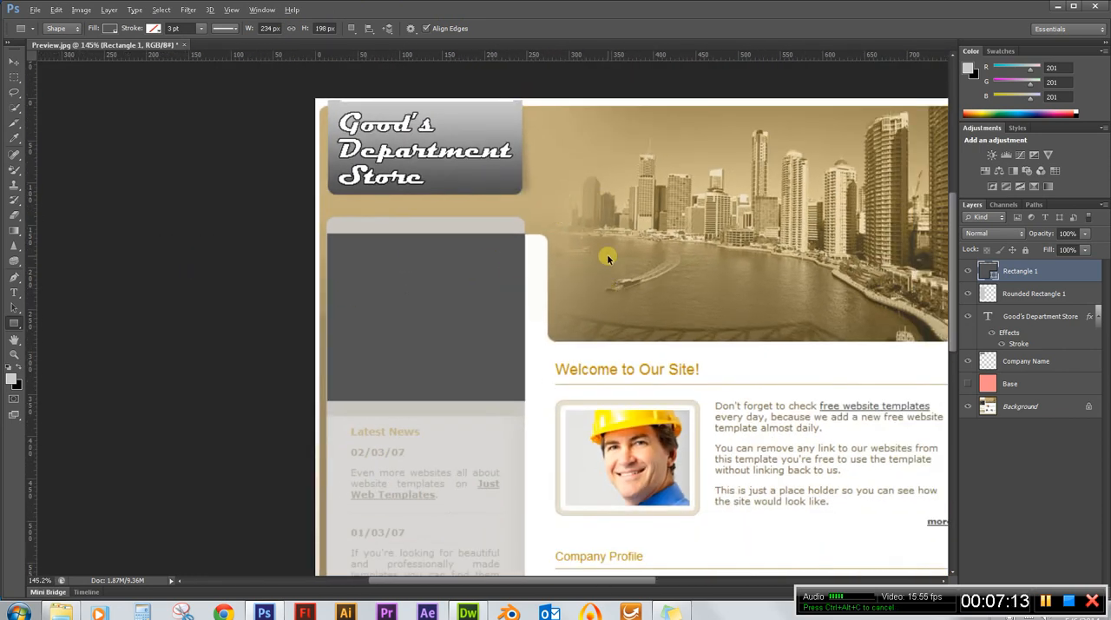
scroll(620, 181, "down", 1)
scroll(620, 180, "down", 10)
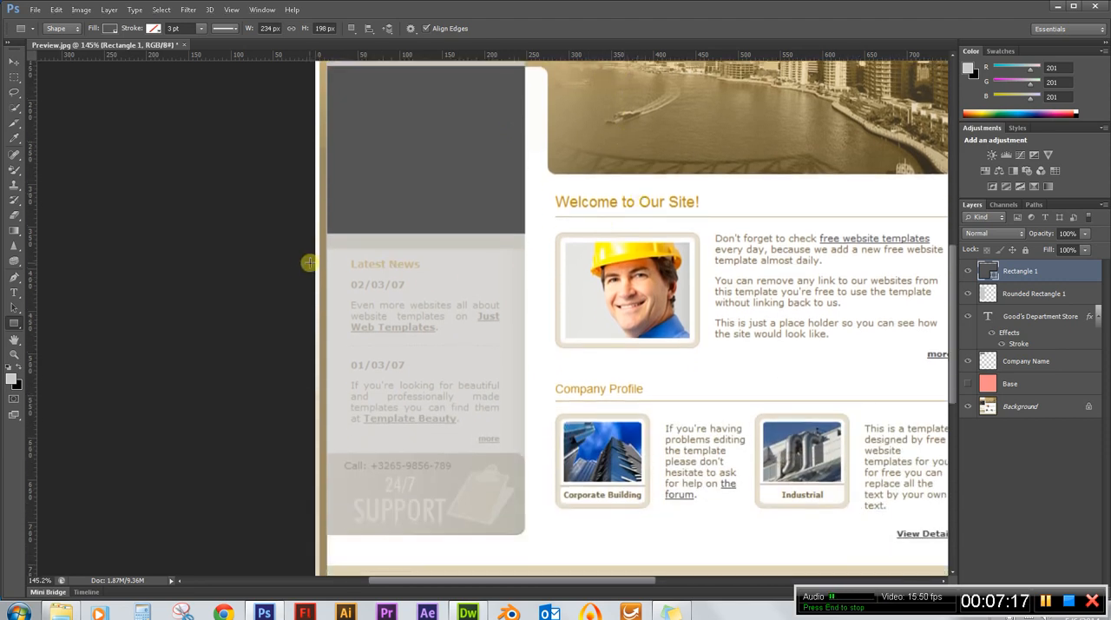
scroll(404, 420, "up", 3)
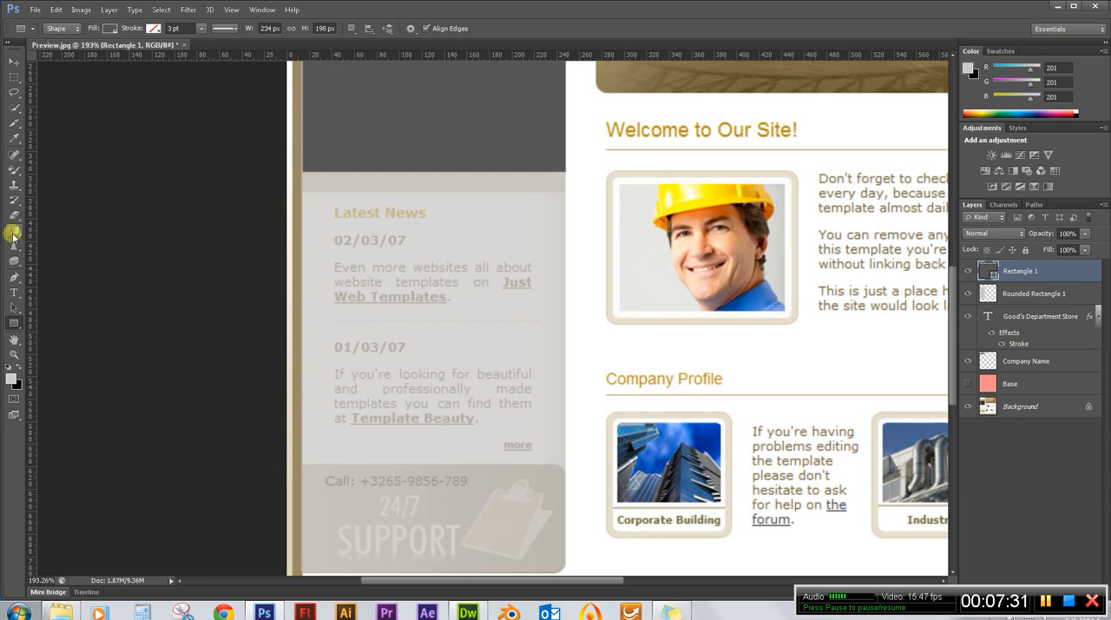
left_click(15, 324)
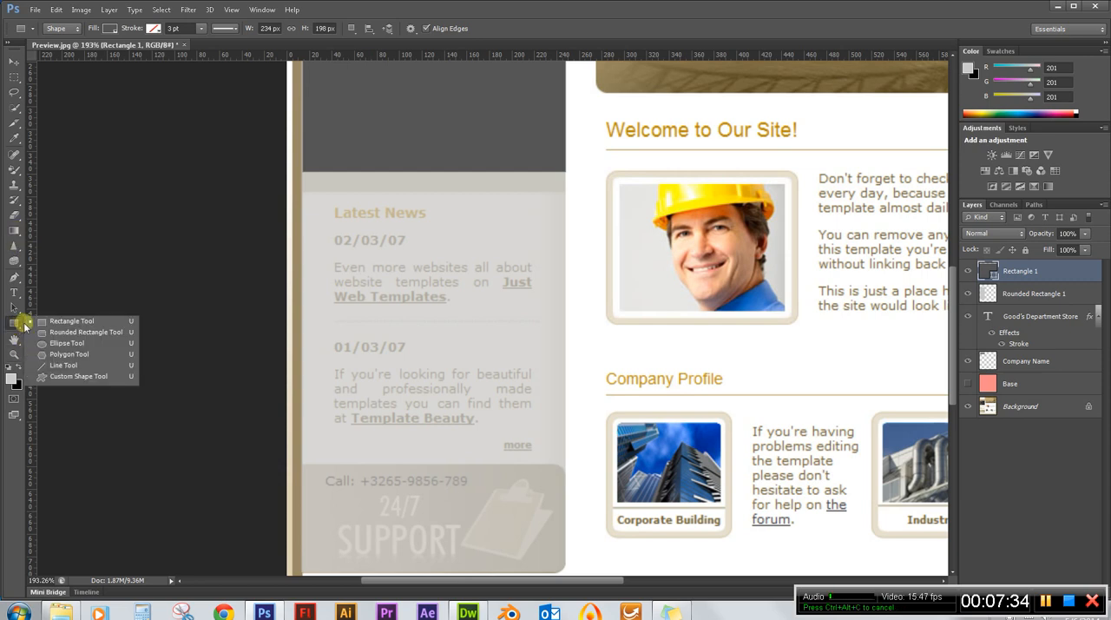
left_click(68, 321)
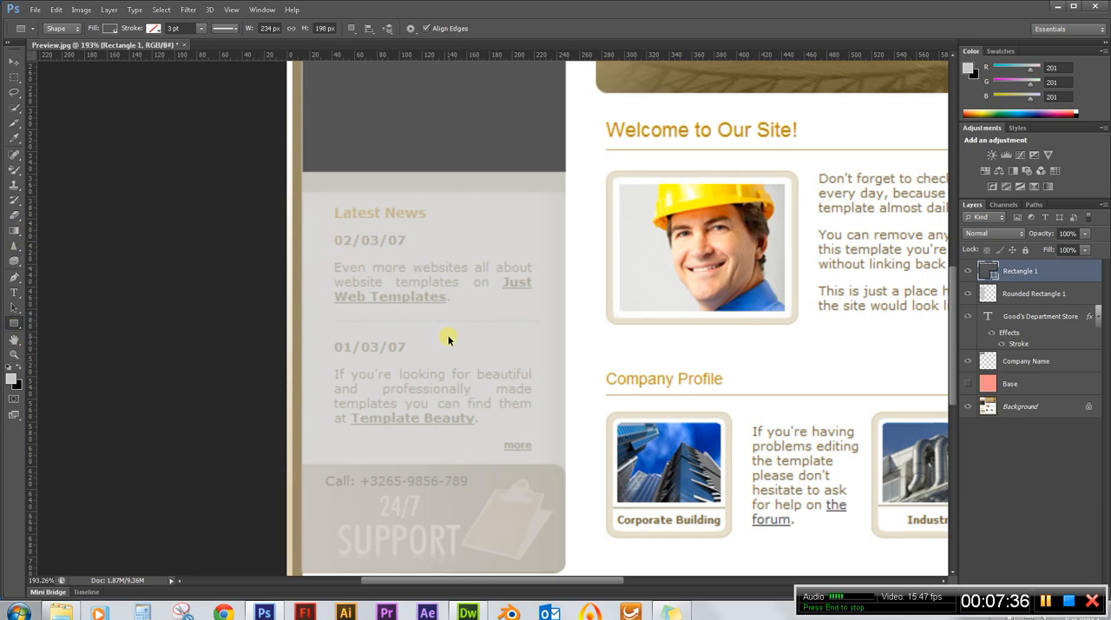
scroll(449, 340, "up", 6)
scroll(425, 162, "down", 1)
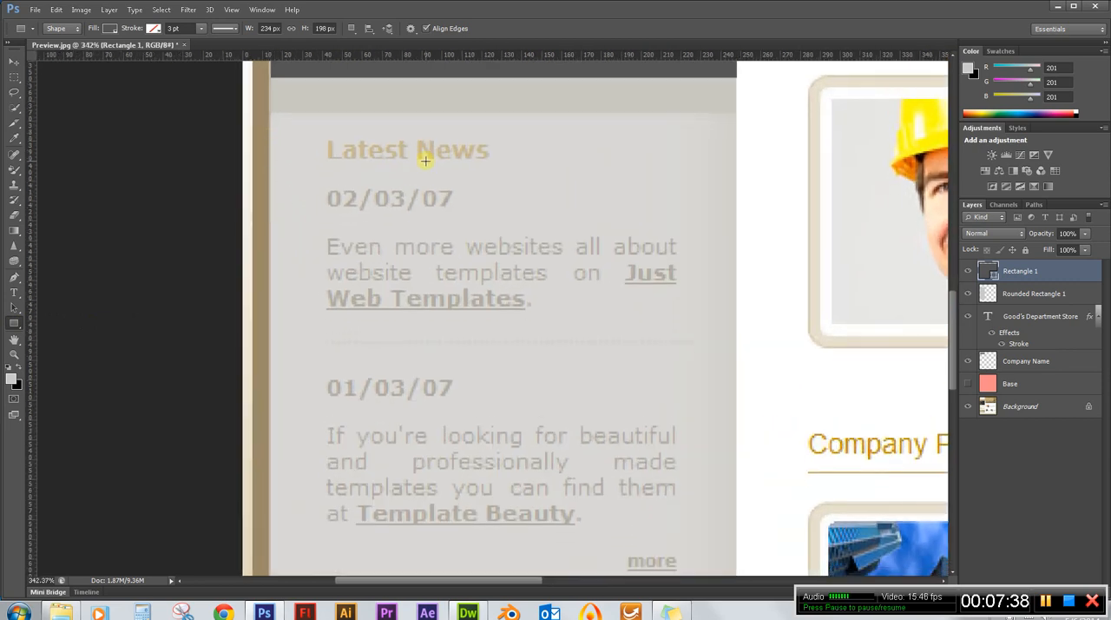
scroll(426, 161, "down", 2)
scroll(427, 161, "up", 1)
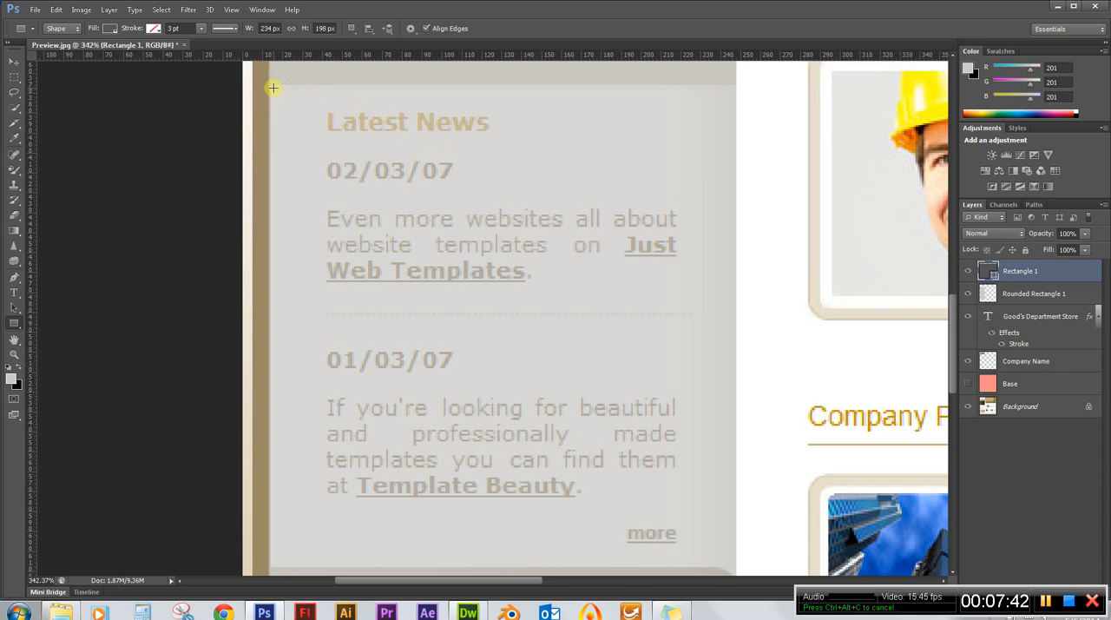
scroll(274, 88, "down", 1)
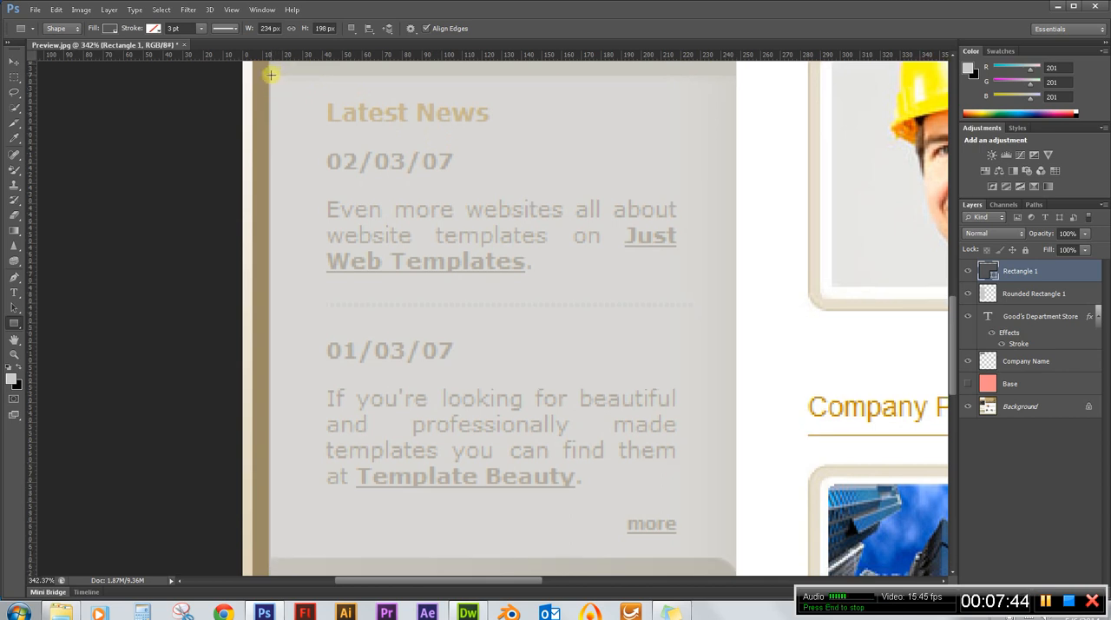
left_click_drag(269, 76, 376, 157)
key("ctrl+z")
left_click_drag(270, 77, 735, 556)
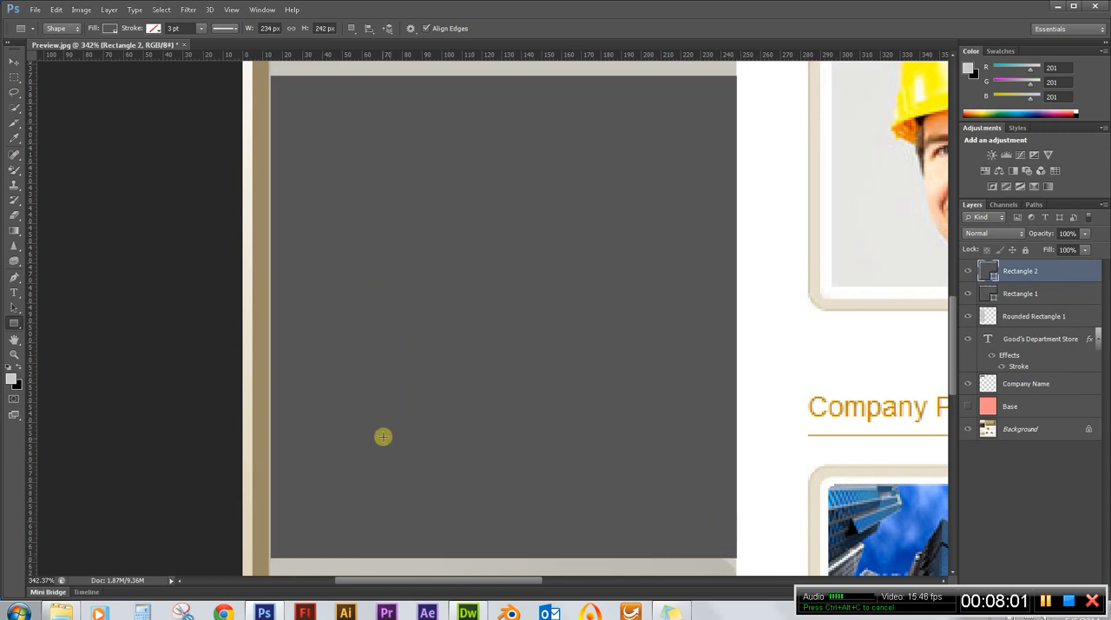
Change the fill of the new Latest News rectangle to a light grey swatch.
scroll(366, 431, "down", 3)
scroll(366, 432, "down", 4)
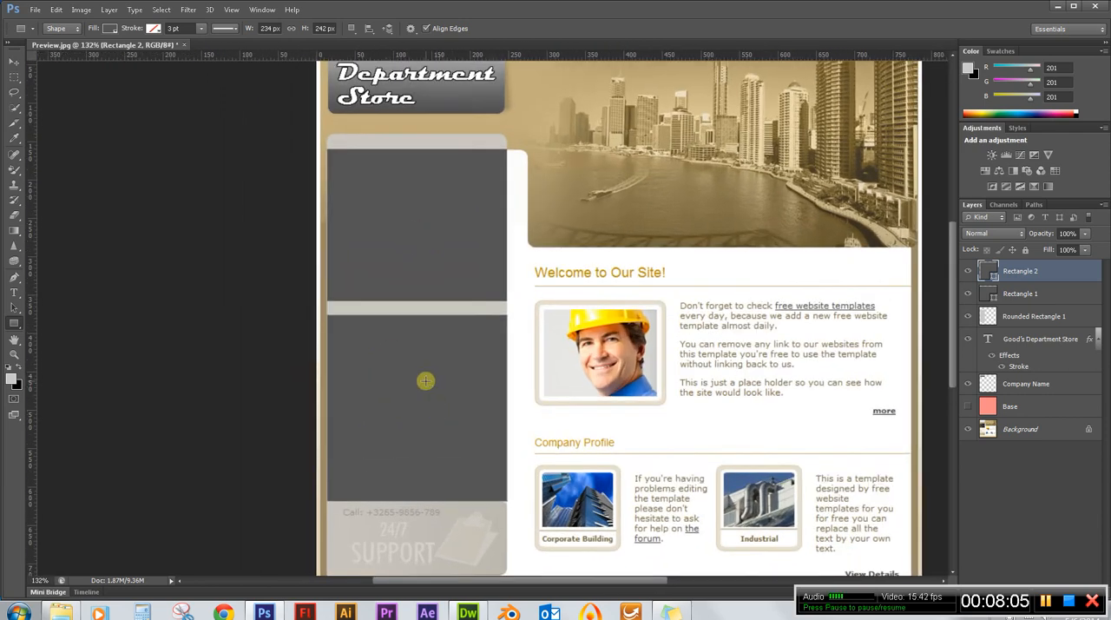
left_click(111, 29)
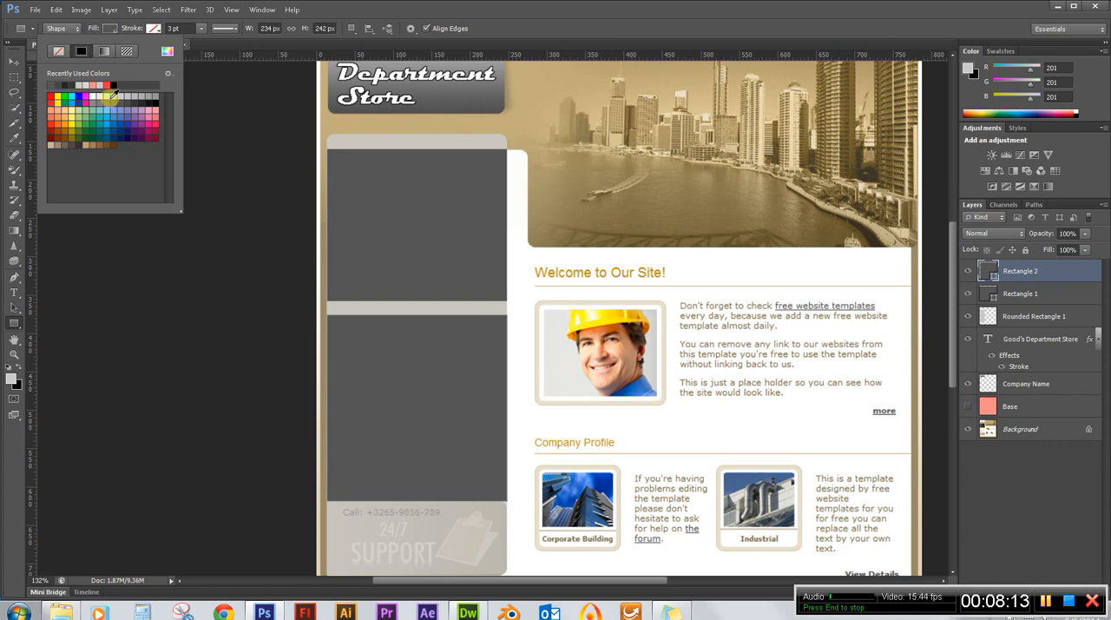
left_click(105, 96)
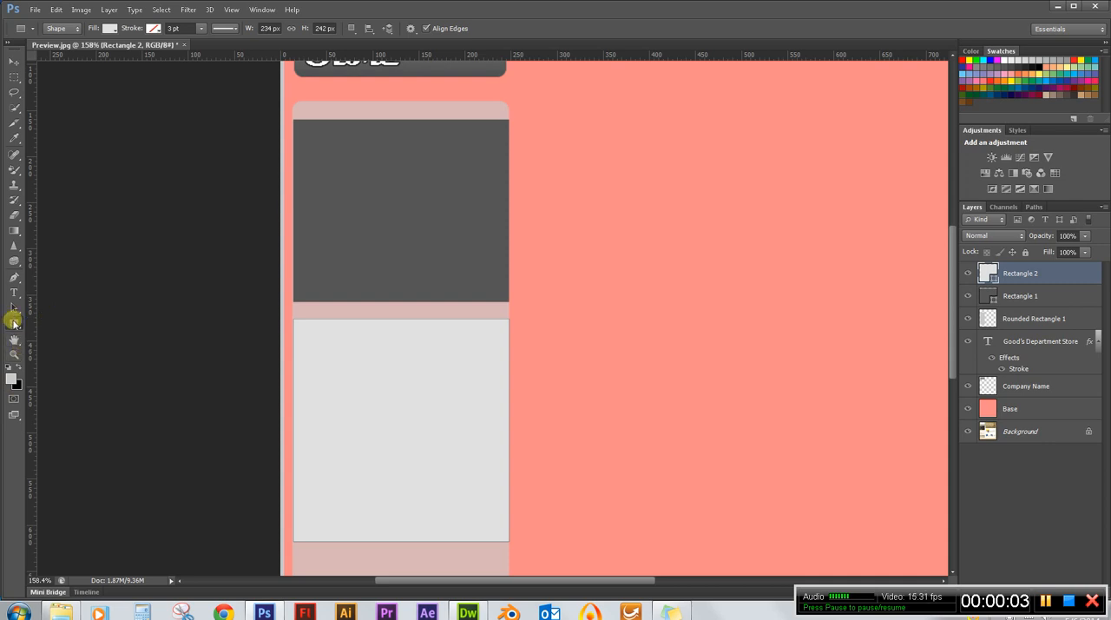
left_click(10, 378)
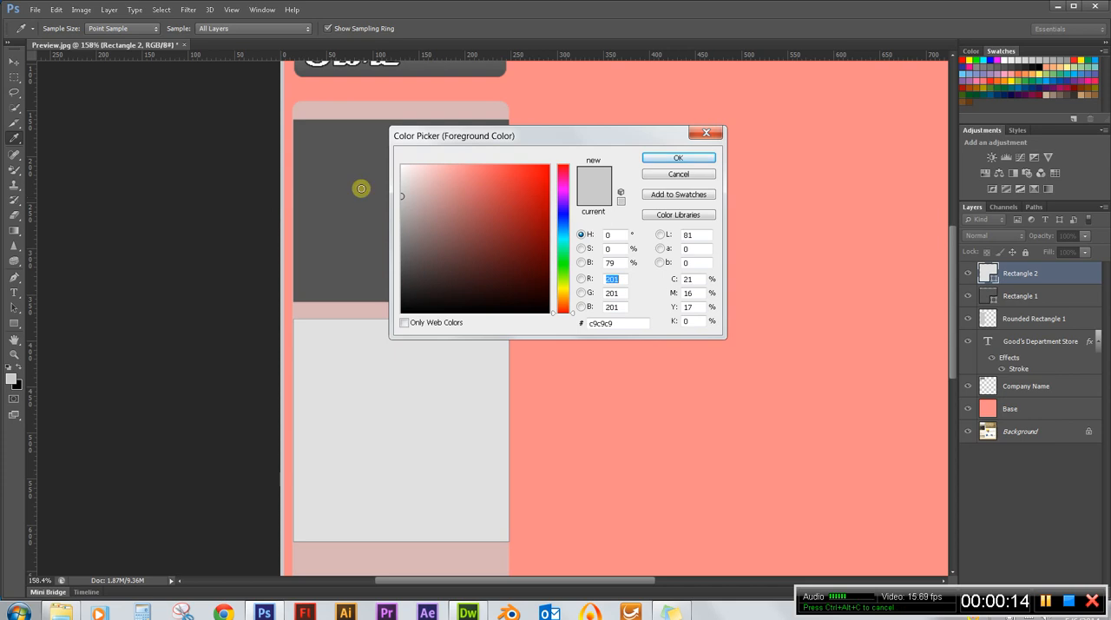
left_click(694, 160)
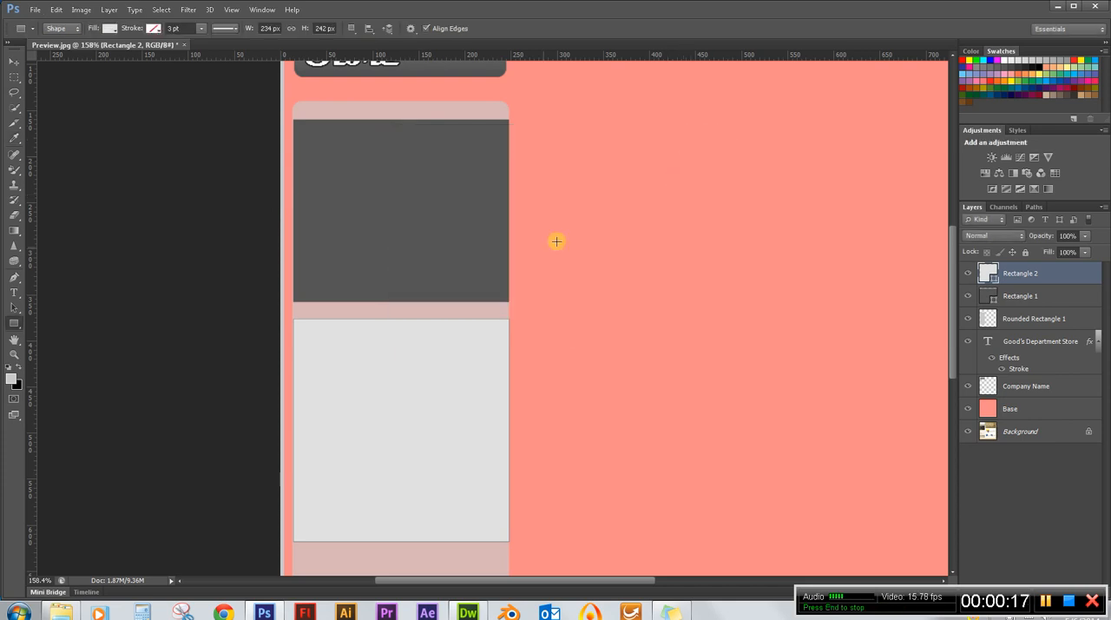
left_click(13, 380)
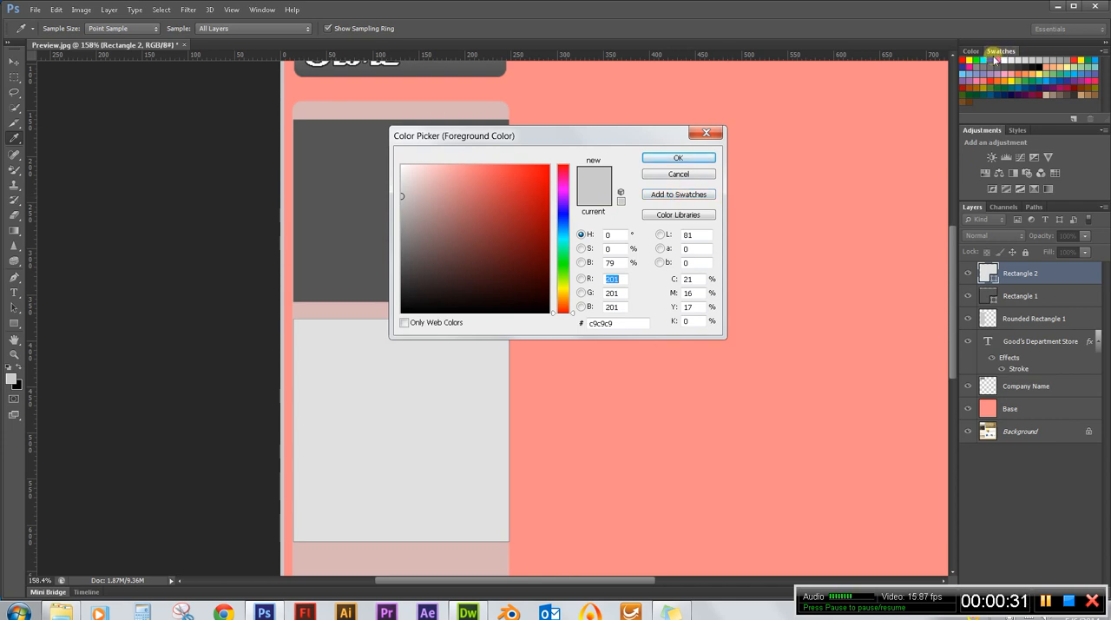
left_click(706, 132)
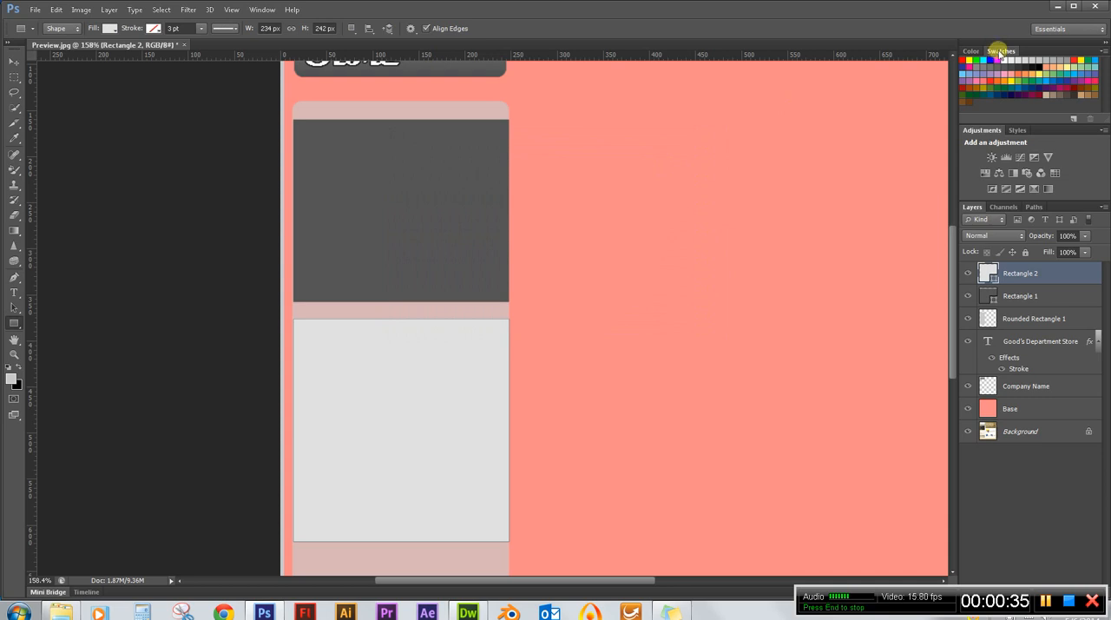
Save the foreground grey c9c9c9 as a colour swatch named "BG Gray".
left_click(11, 377)
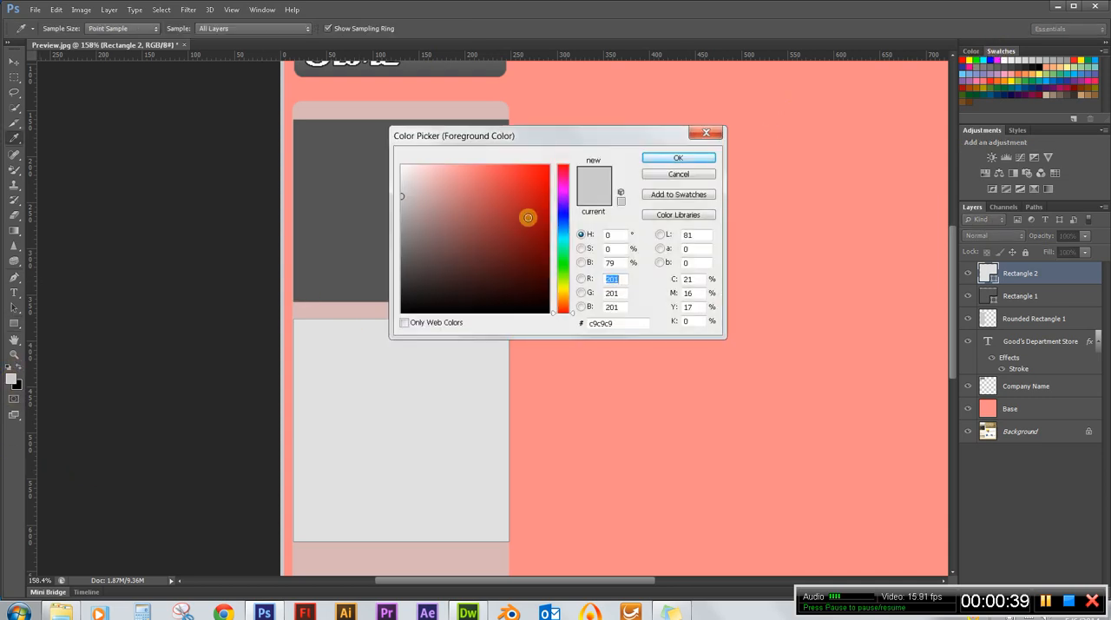
left_click(679, 194)
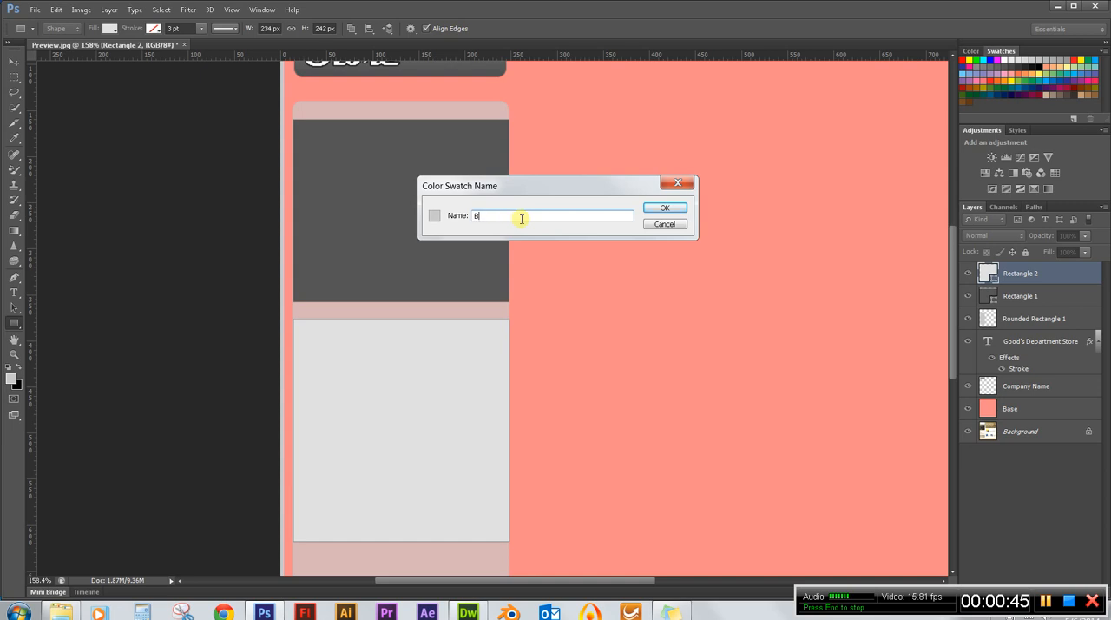
type("BG Gray")
left_click(665, 207)
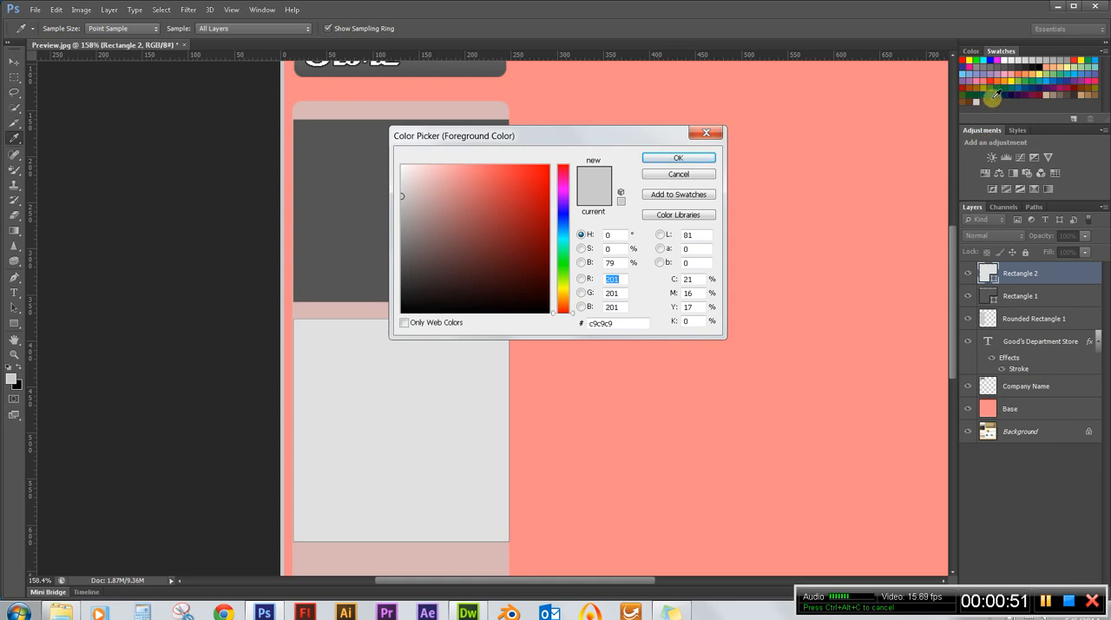
left_click(682, 174)
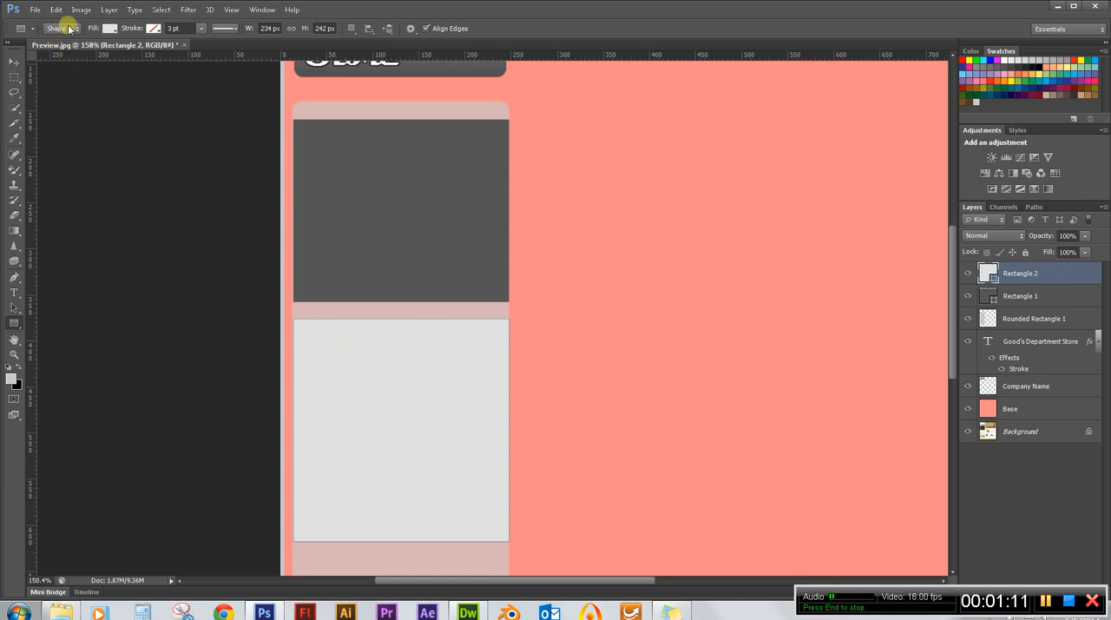
Try to apply the saved BG Gray swatch as the fill of the Latest News rectangle.
left_click(109, 28)
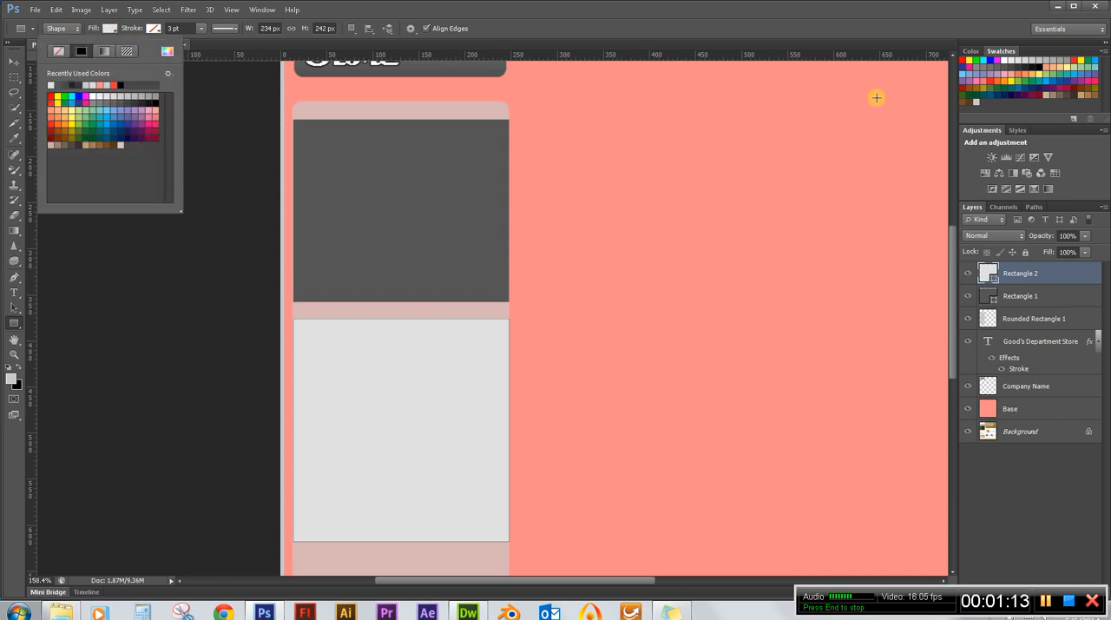
left_click(977, 102)
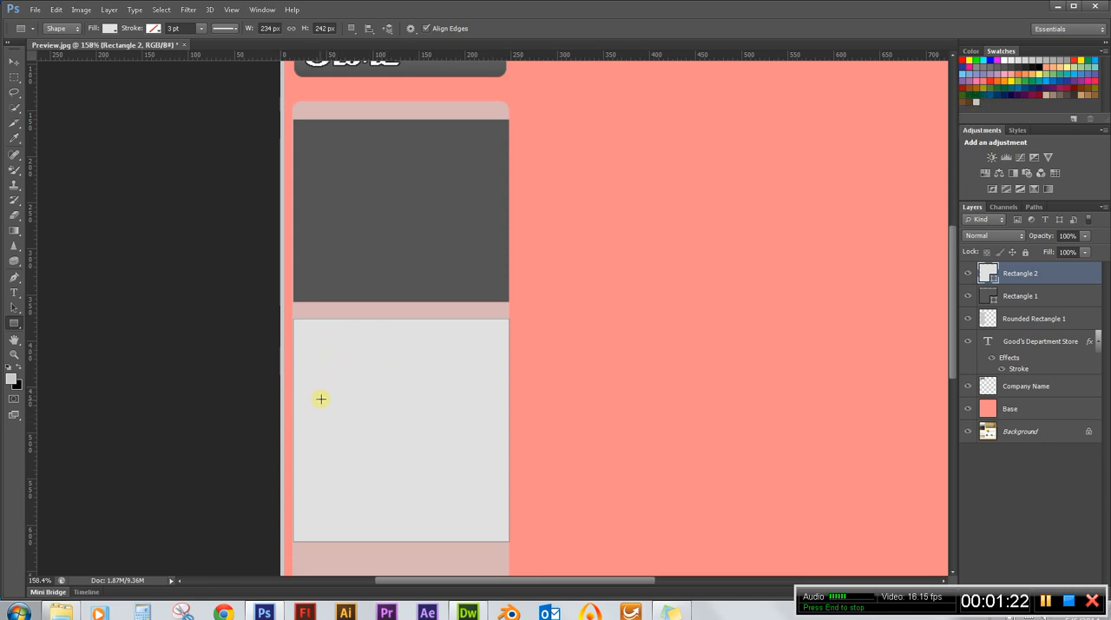
scroll(266, 408, "up", 5)
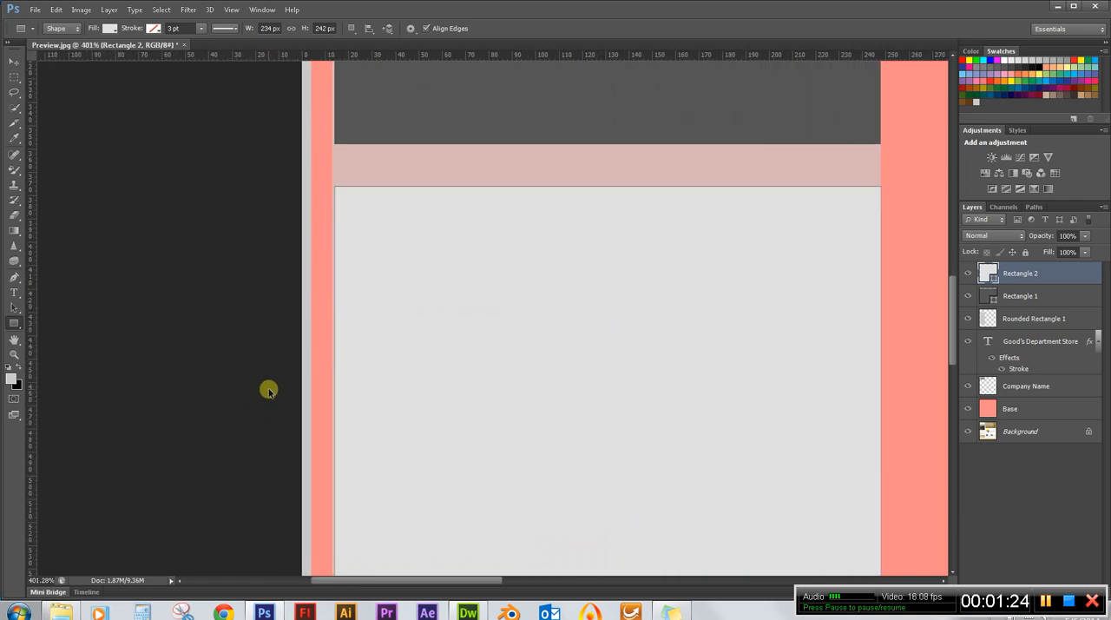
scroll(267, 384, "up", 1)
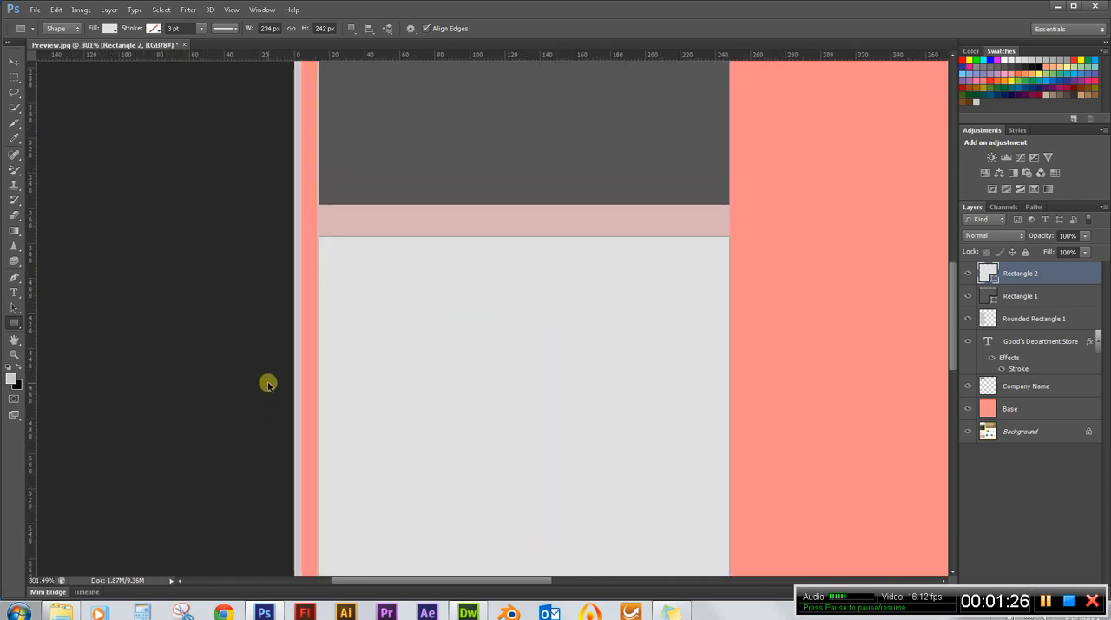
Raise the opacity of the Rounded Rectangle 1 layer to 100%.
scroll(267, 384, "down", 4)
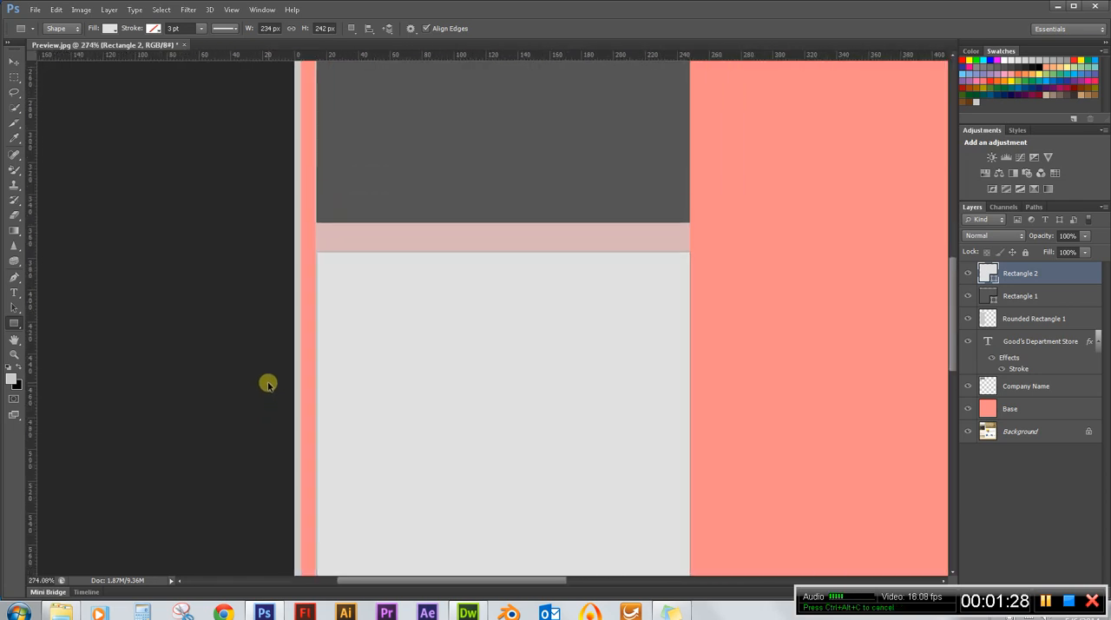
left_click(1023, 320)
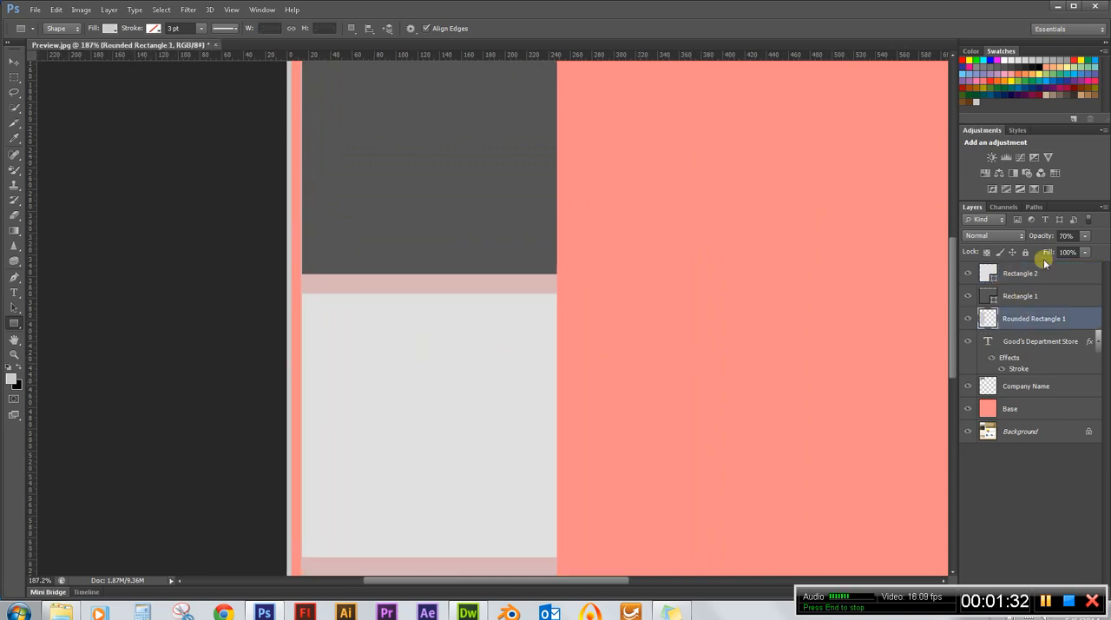
left_click_drag(1039, 236, 1110, 236)
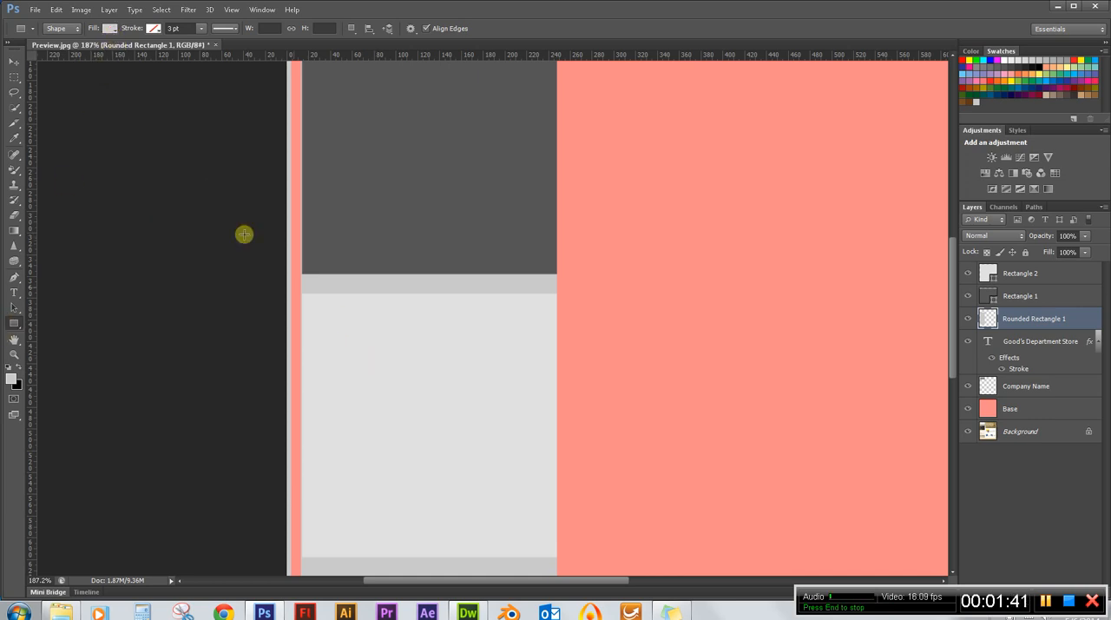
Select the Rectangle 2 layer and try again to recolour its fill with the BG Gray or a recently used swatch.
left_click(1019, 272)
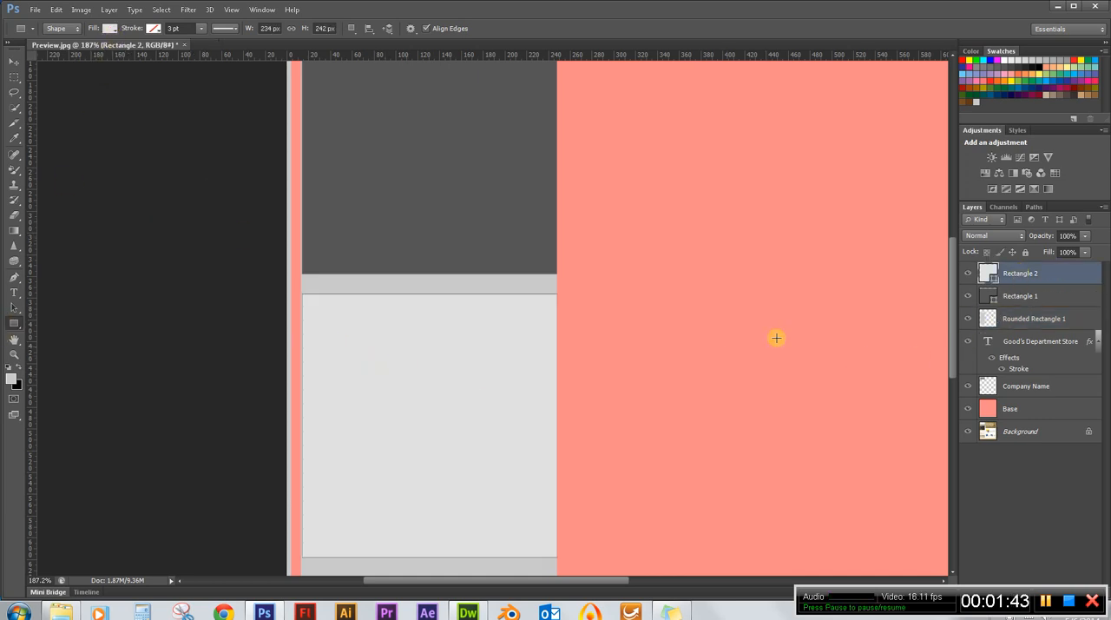
left_click(109, 29)
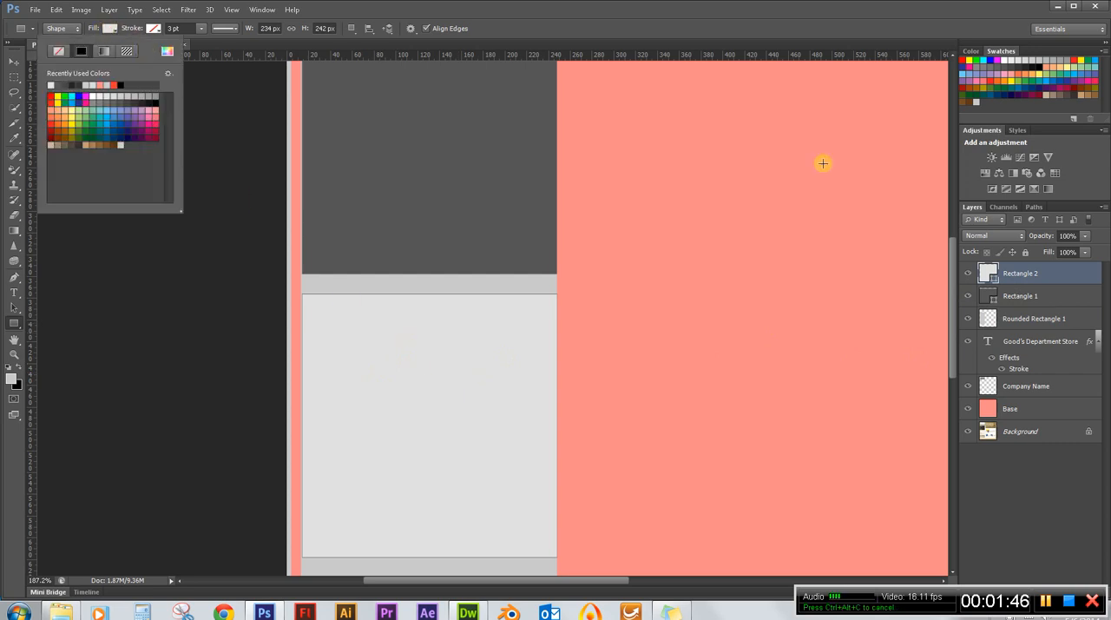
left_click(976, 104)
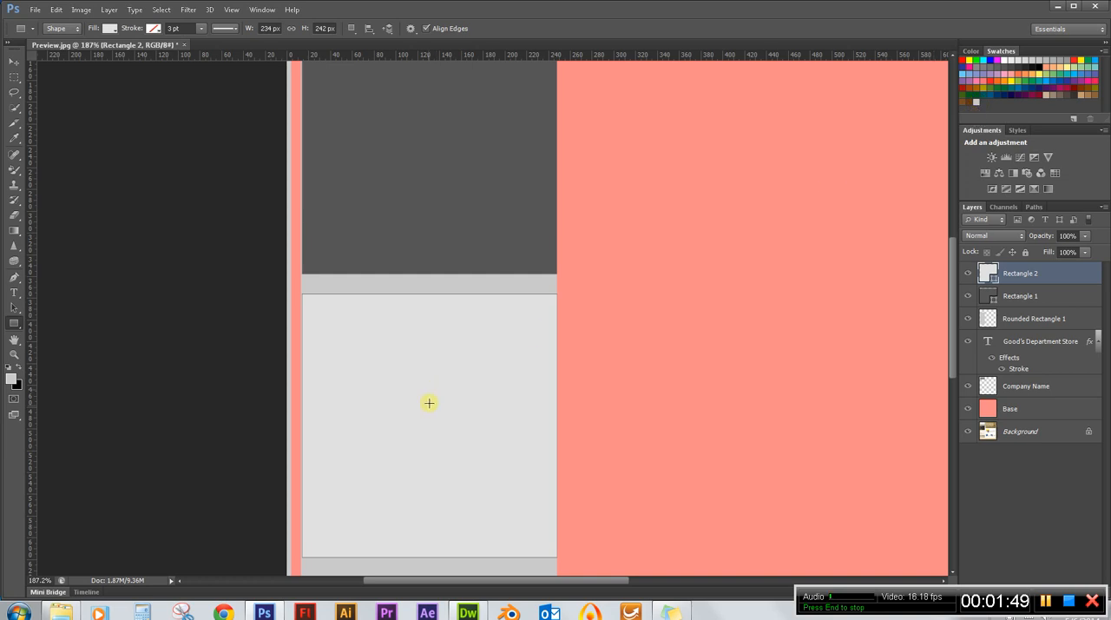
left_click(111, 29)
left_click(97, 85)
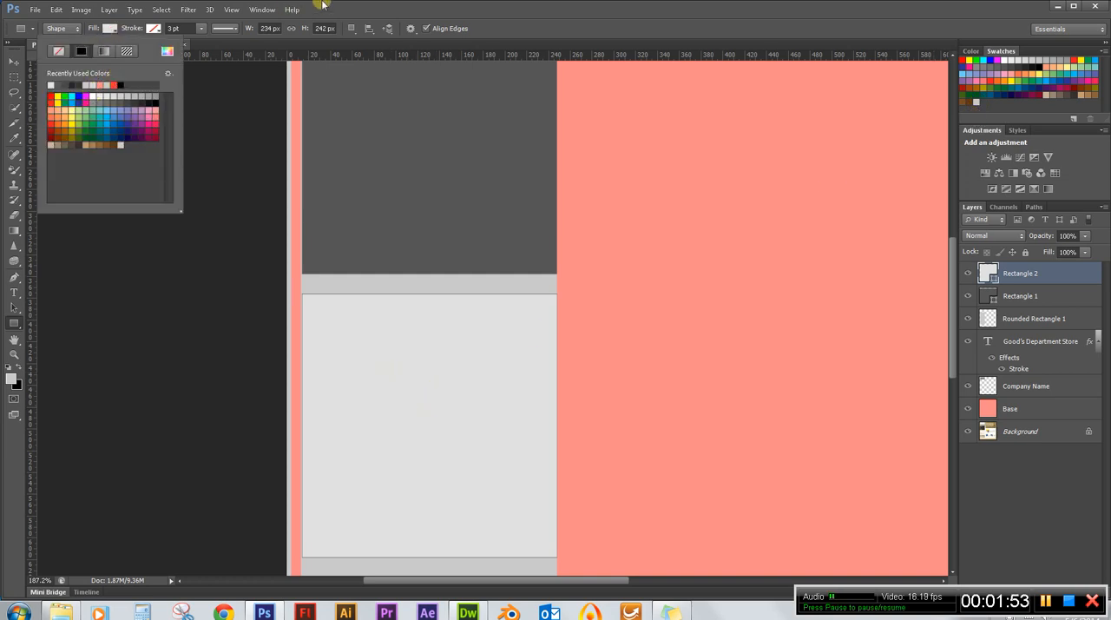
left_click(372, 8)
Rasterize the Rectangle 2 shape layer.
scroll(201, 369, "down", 2)
scroll(200, 370, "down", 1)
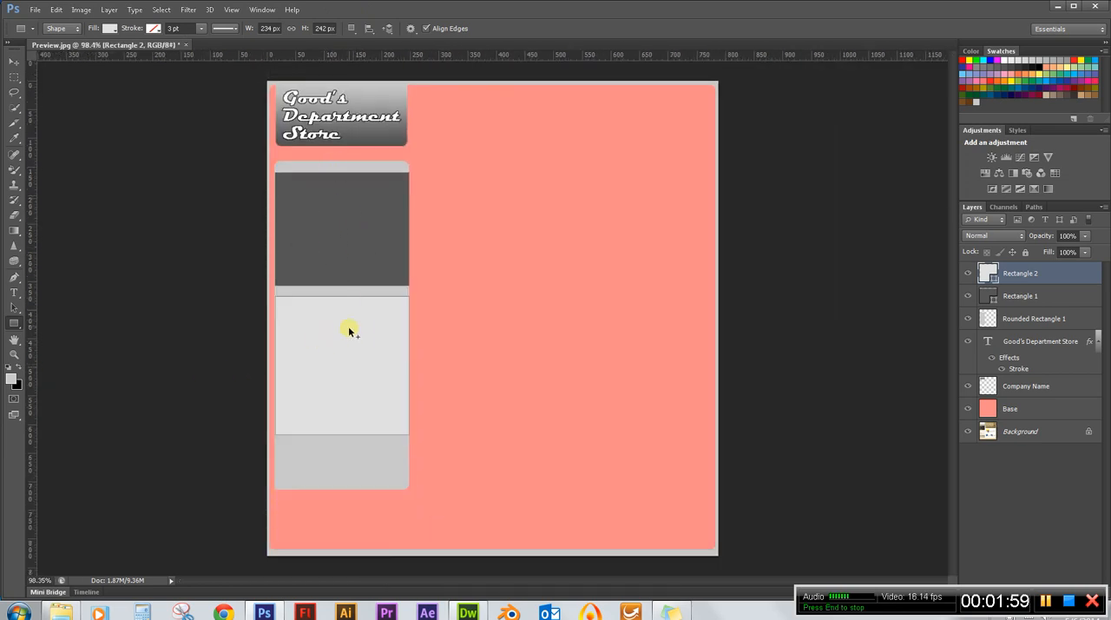
right_click(1046, 274)
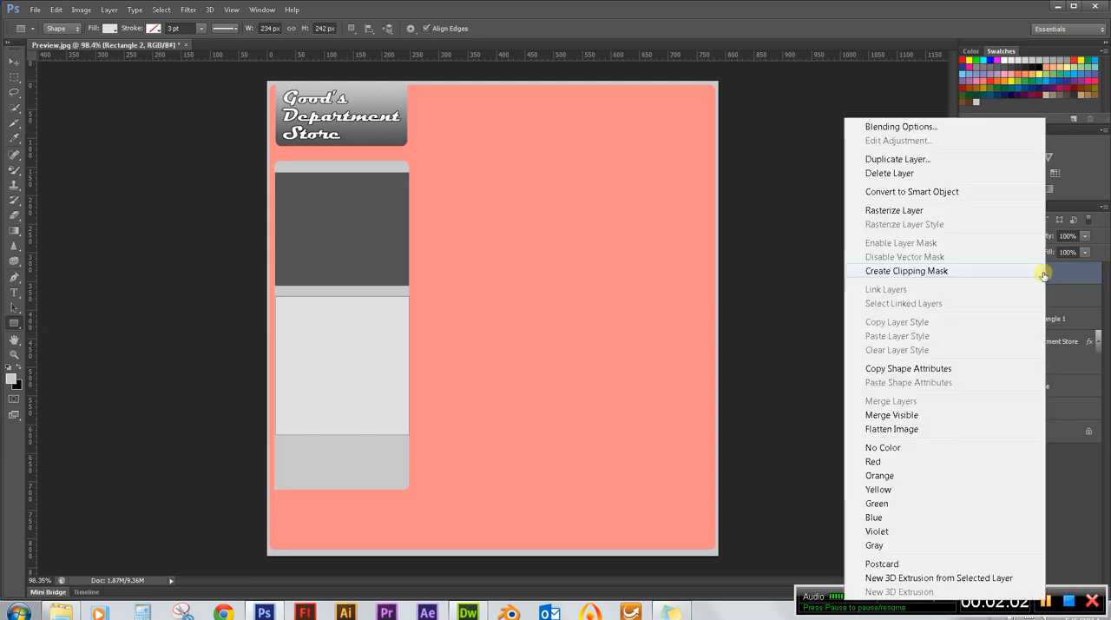
left_click(894, 211)
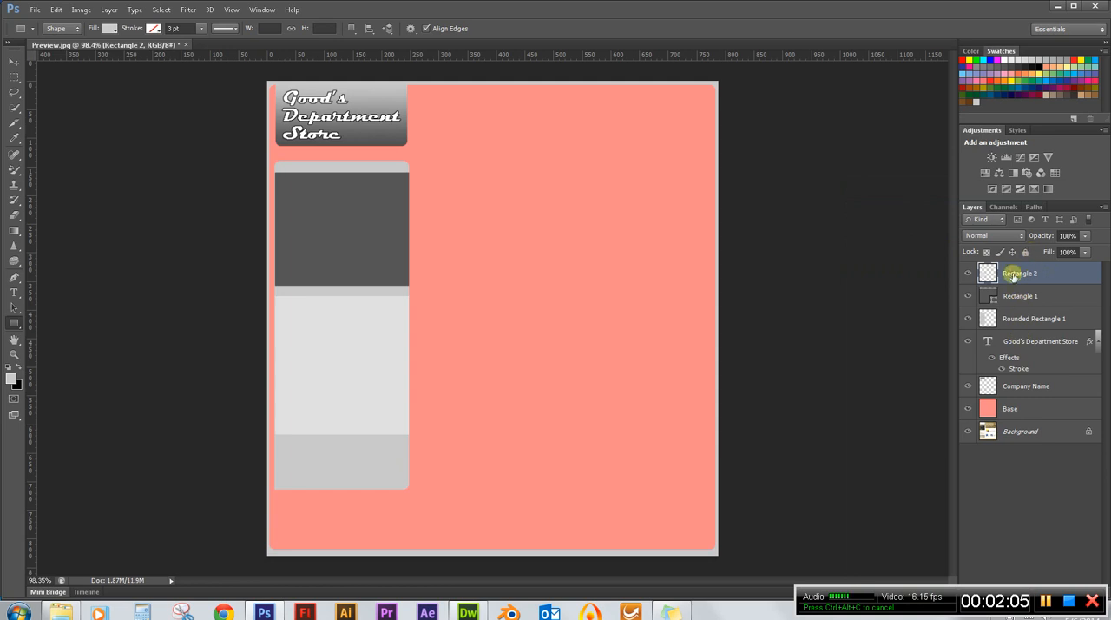
Rasterize the Rectangle 1 shape layer and rename it Nav Bar.
right_click(1022, 296)
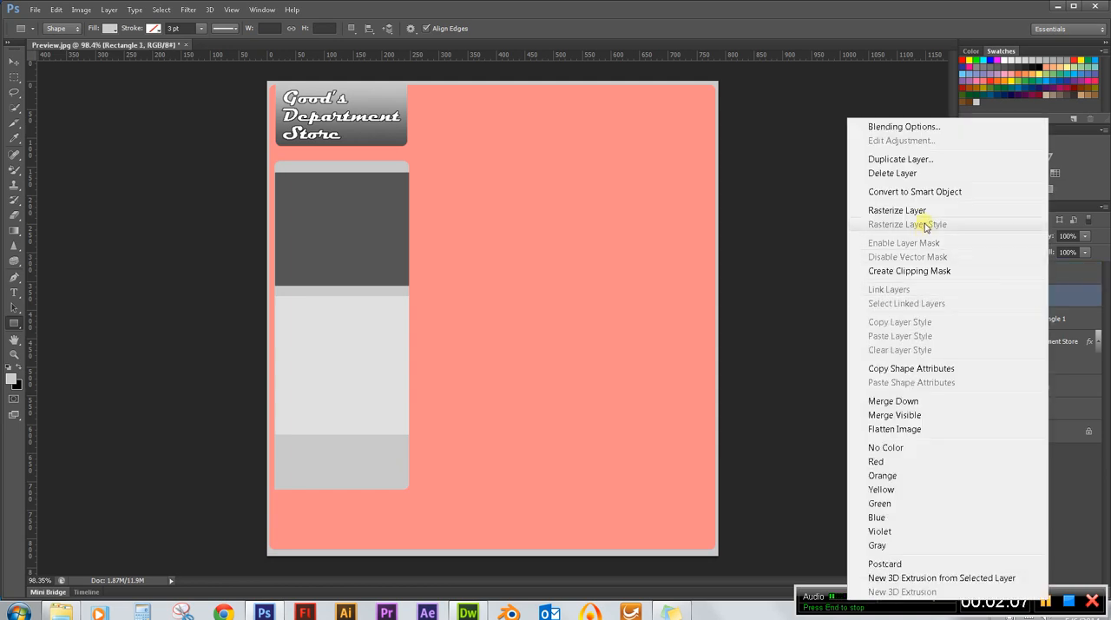
left_click(896, 211)
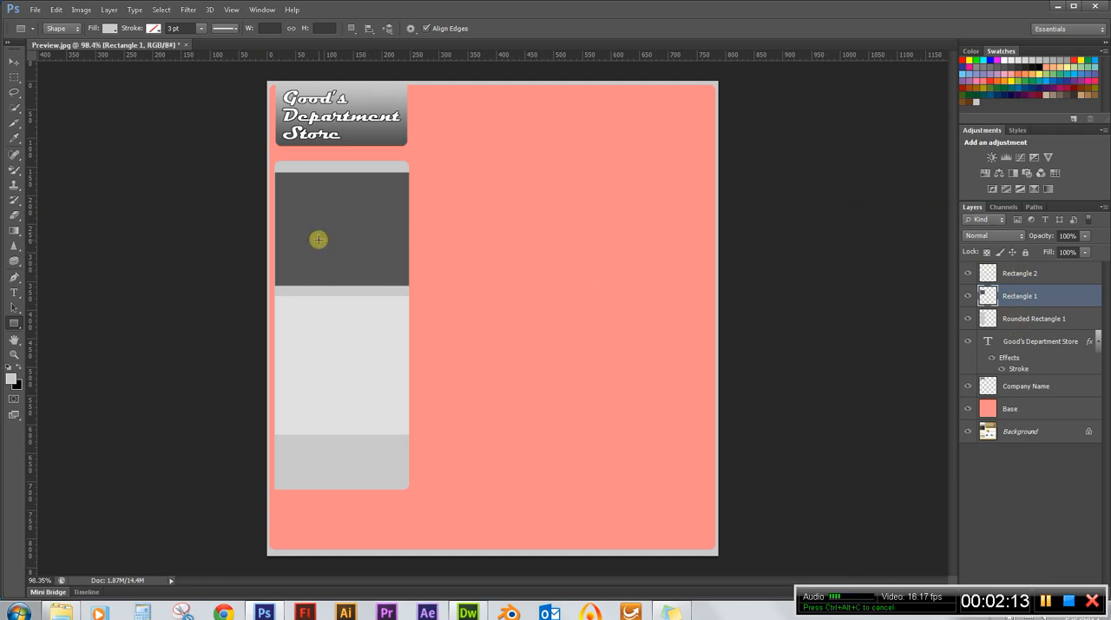
double_click(1013, 295)
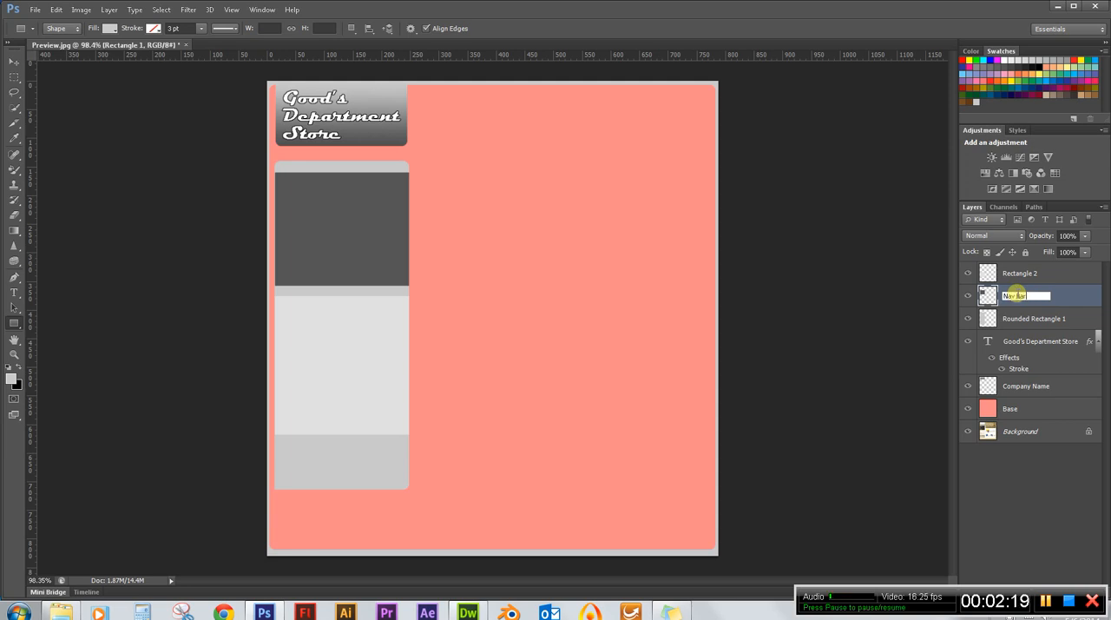
type("Nav Bar")
Rename the Rectangle 2 layer to Recent Info.
left_click(1019, 274)
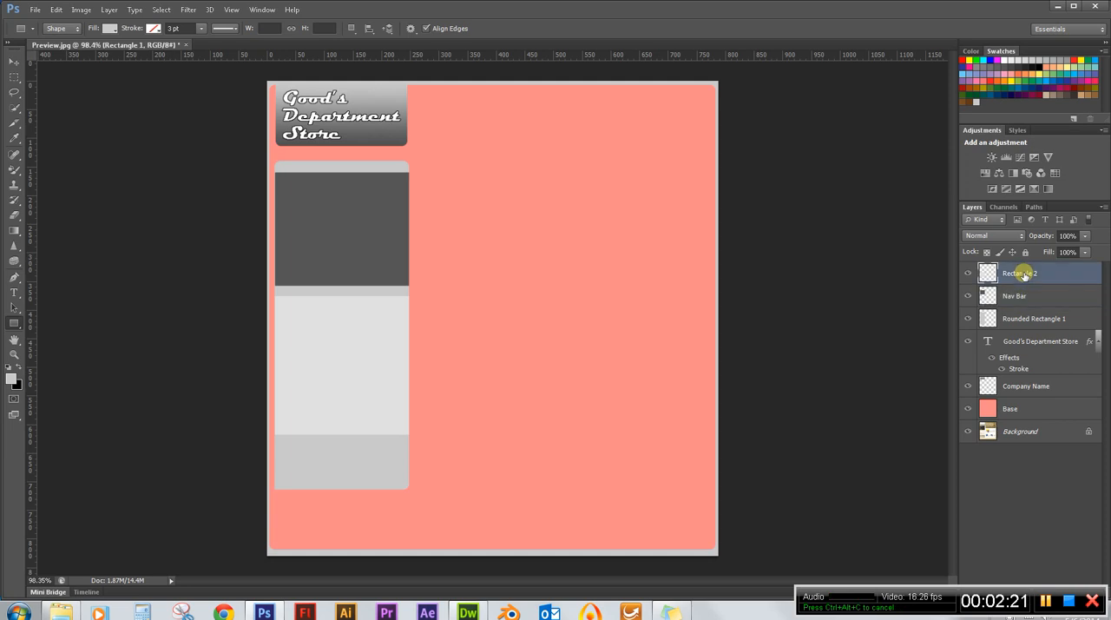
double_click(1021, 275)
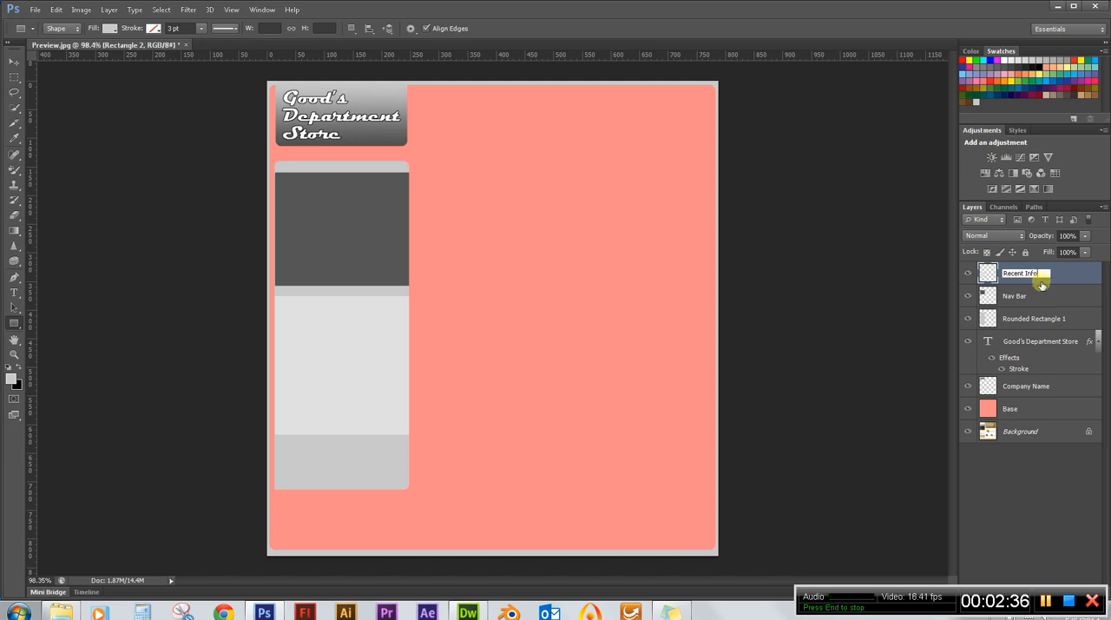
left_click(1039, 293)
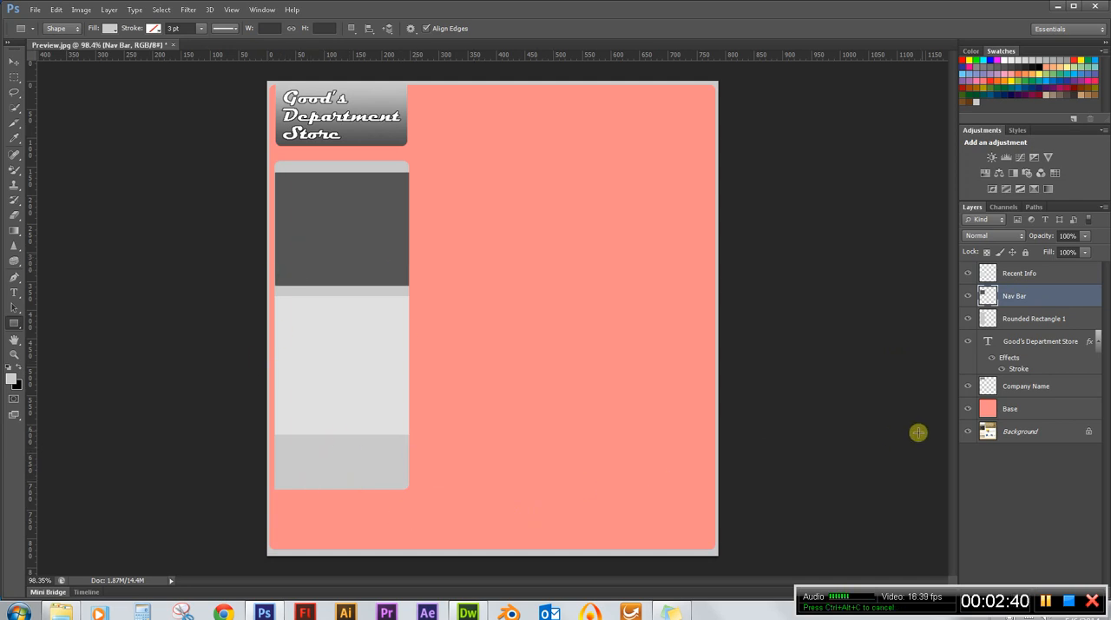
Hide every layer above the Background, then show only Rounded Rectangle 1, Nav Bar and Recent Info again.
left_click_drag(968, 276, 966, 414)
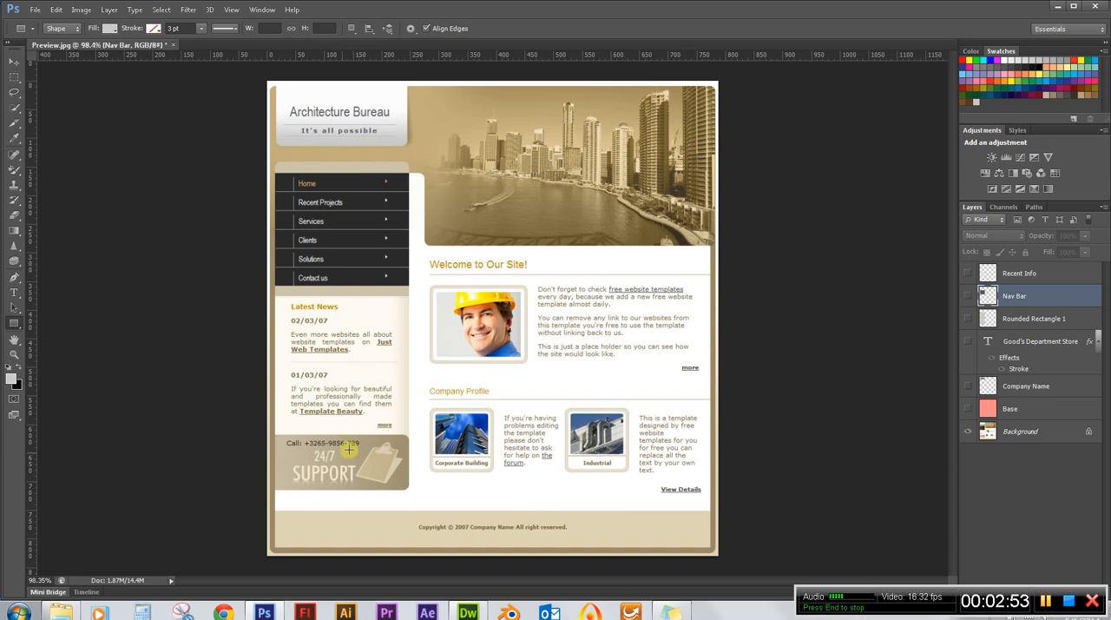
left_click(968, 318)
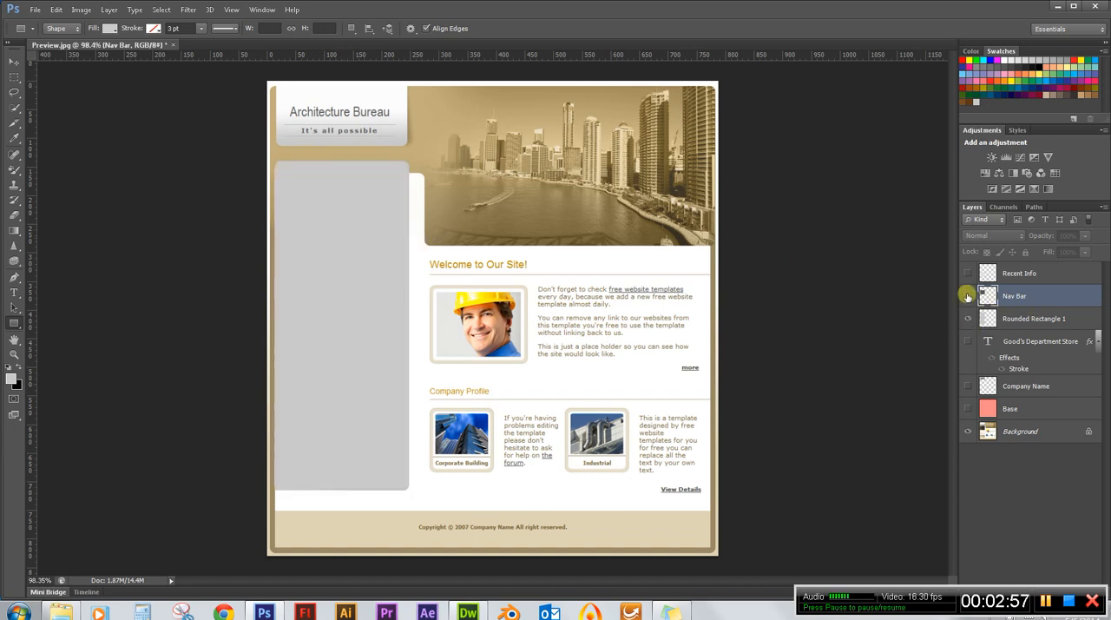
left_click(968, 295)
left_click(967, 274)
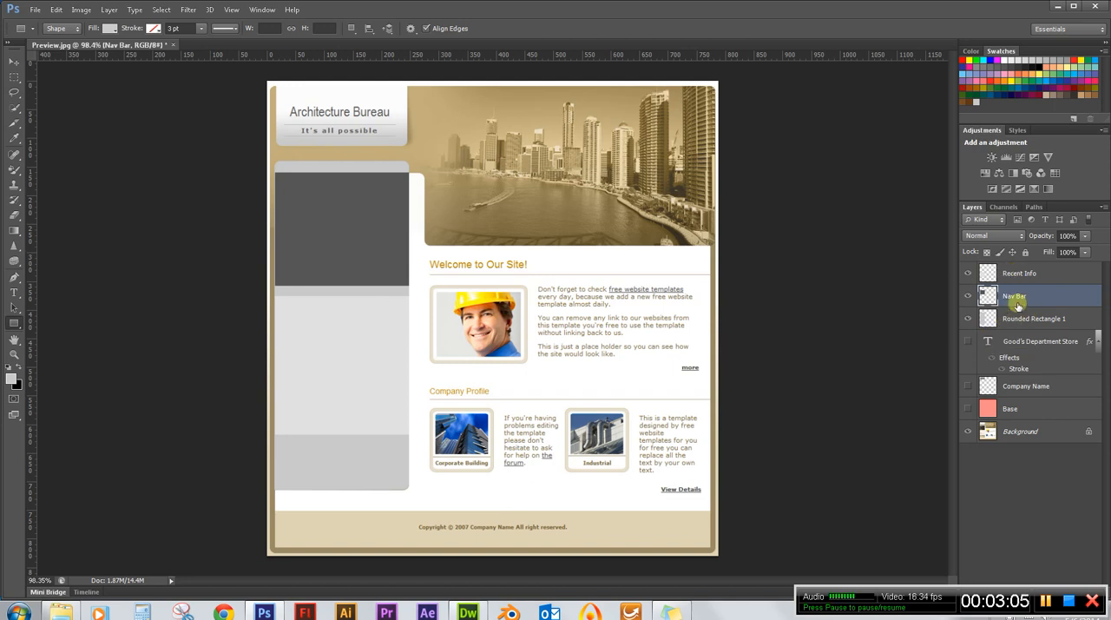
Merge the Recent Info, Nav Bar and Rounded Rectangle 1 layers into one layer.
left_click(1018, 274)
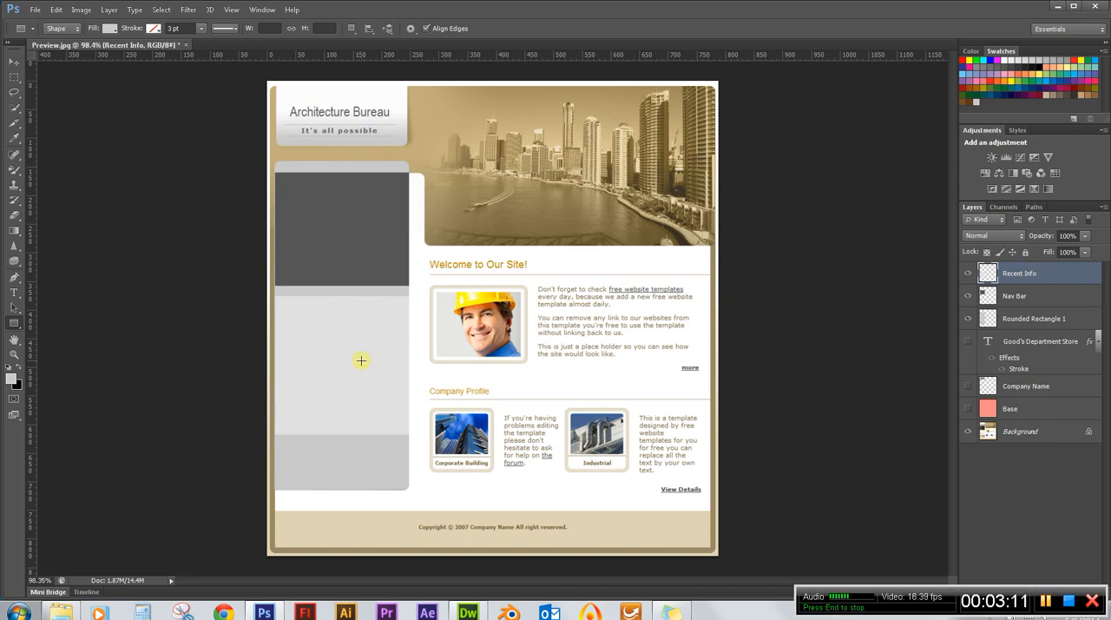
left_click(1039, 319)
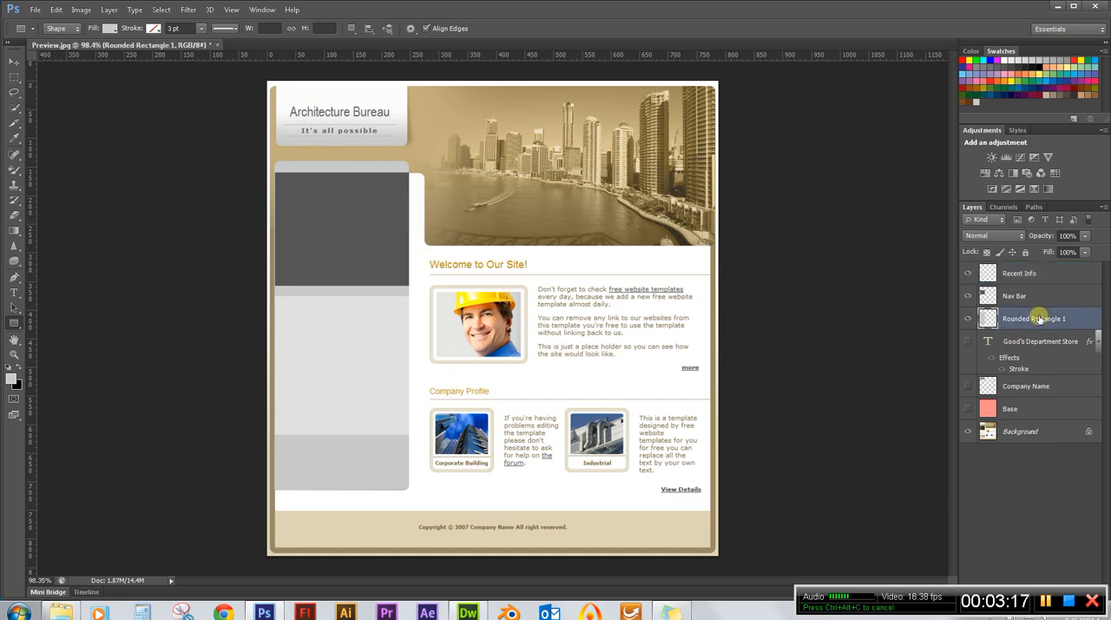
left_click(1028, 273, "shift")
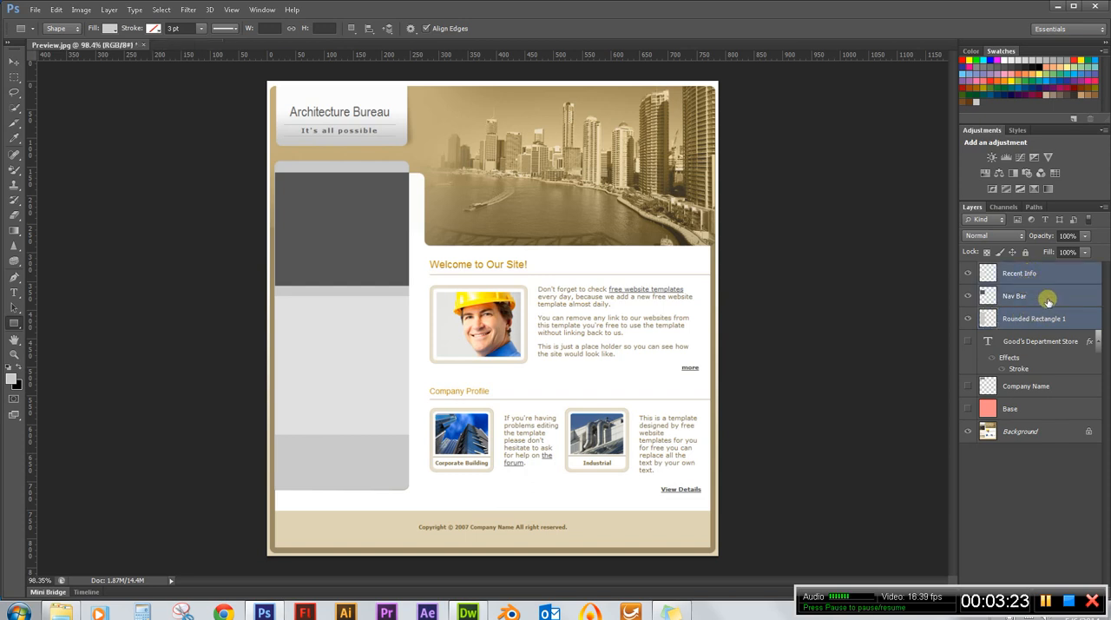
right_click(1047, 300)
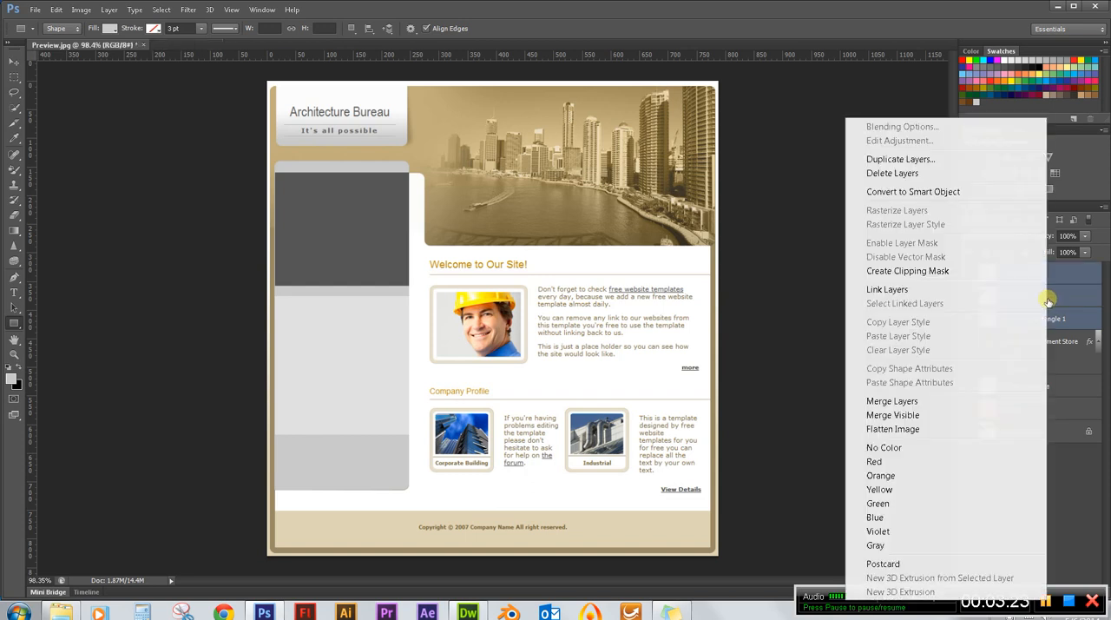
left_click(934, 404)
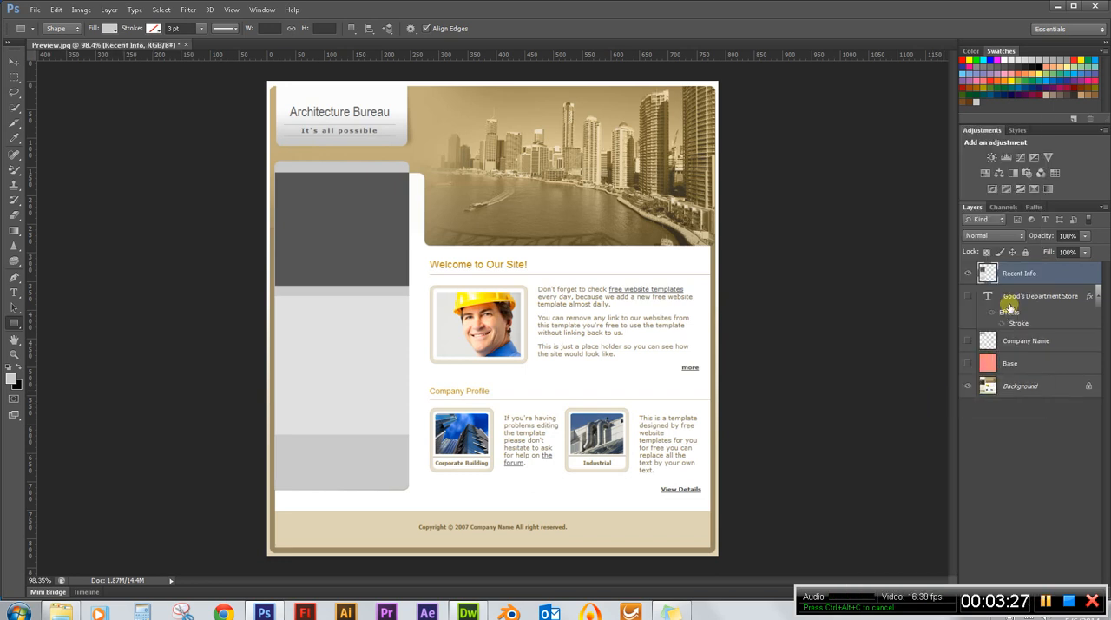
Rename the merged sidebar layer to Left Side Bar.
double_click(1019, 272)
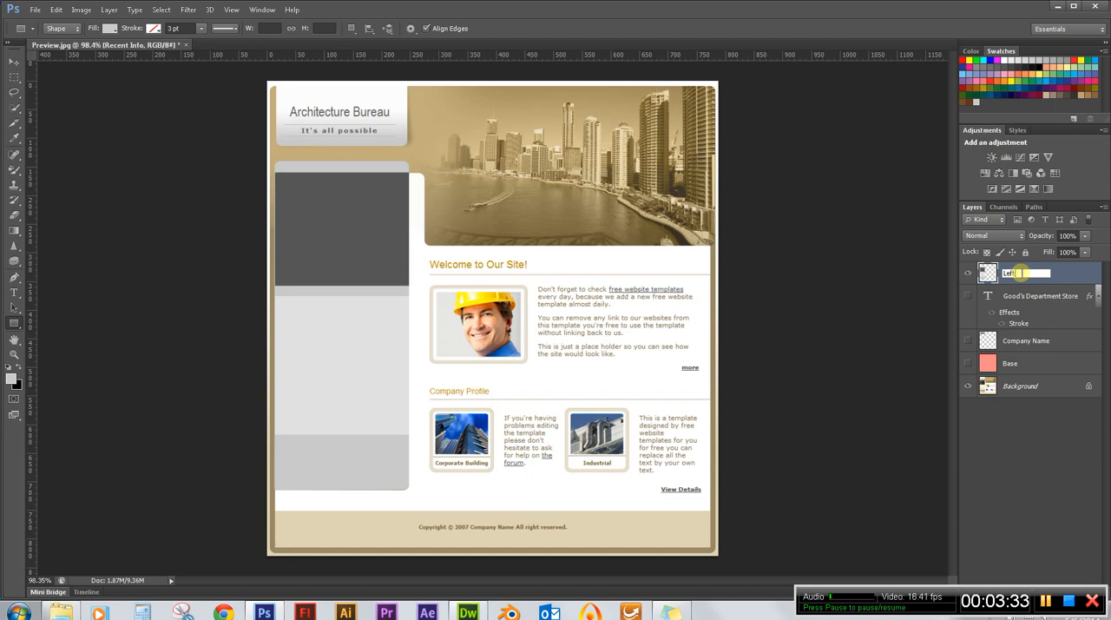
type("Left Side Bar")
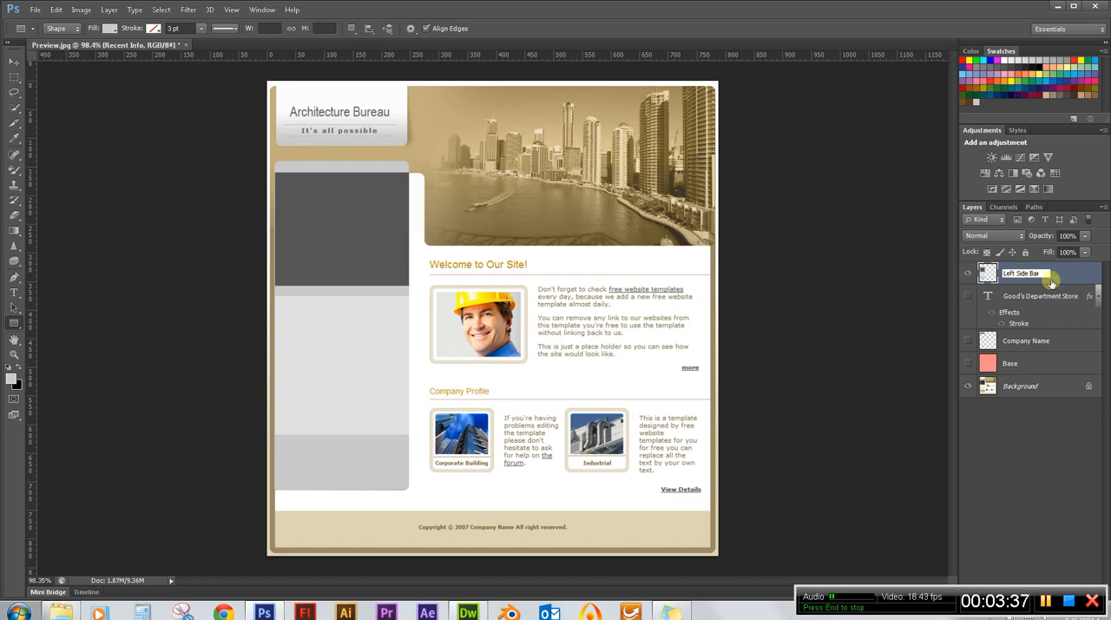
key("Return")
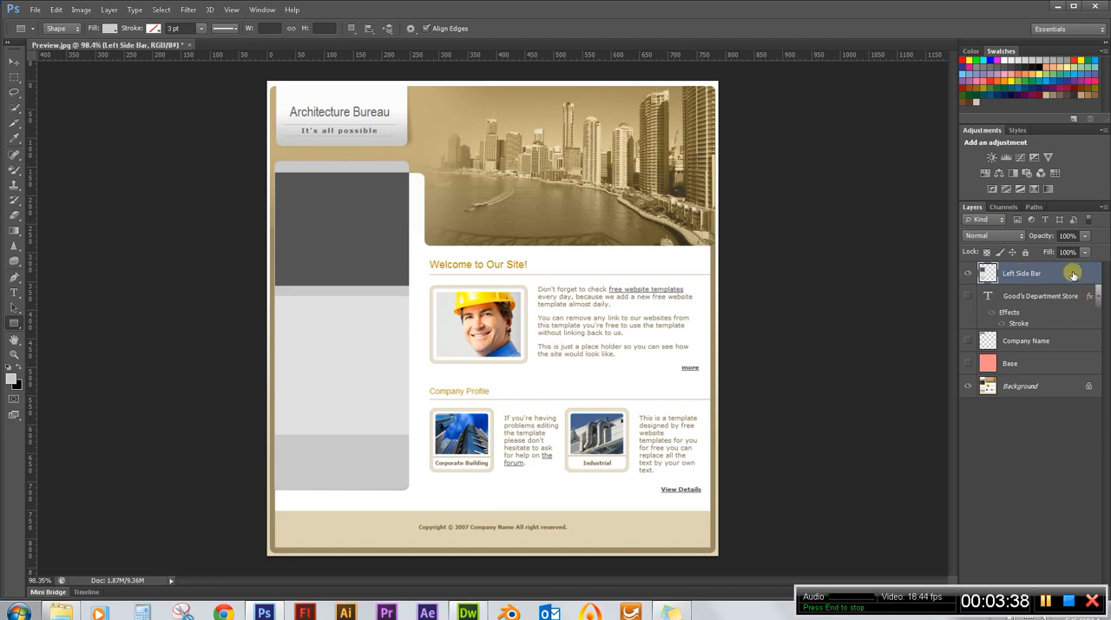
Check the Left Side Bar layer's visibility and show the Good's Department Store, Company Name and Base layers again.
left_click(969, 273)
left_click(969, 274)
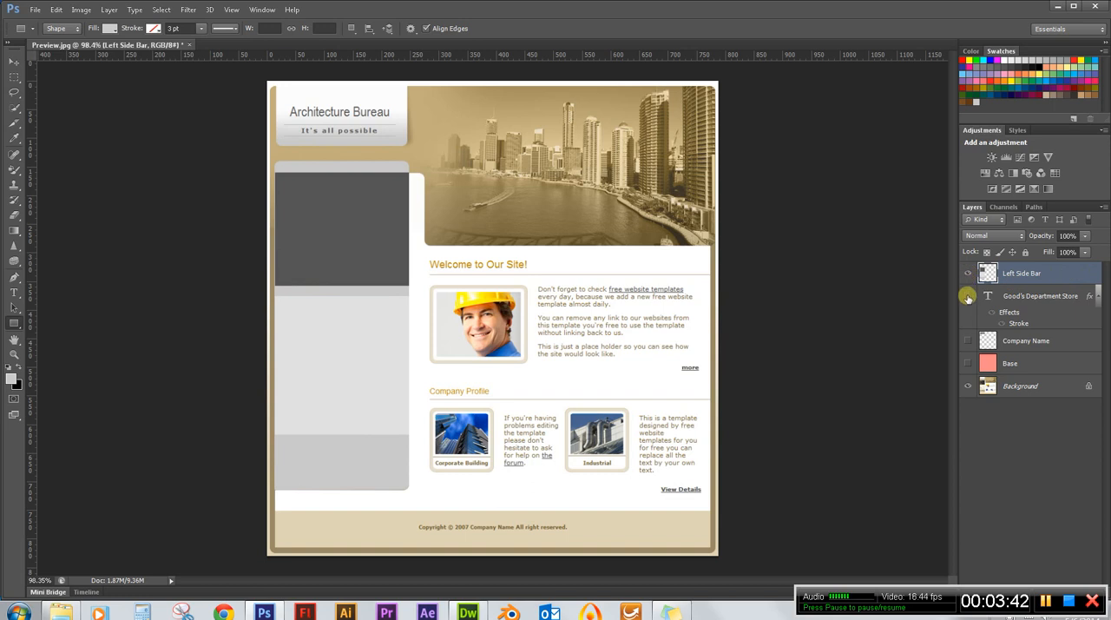
left_click(967, 295)
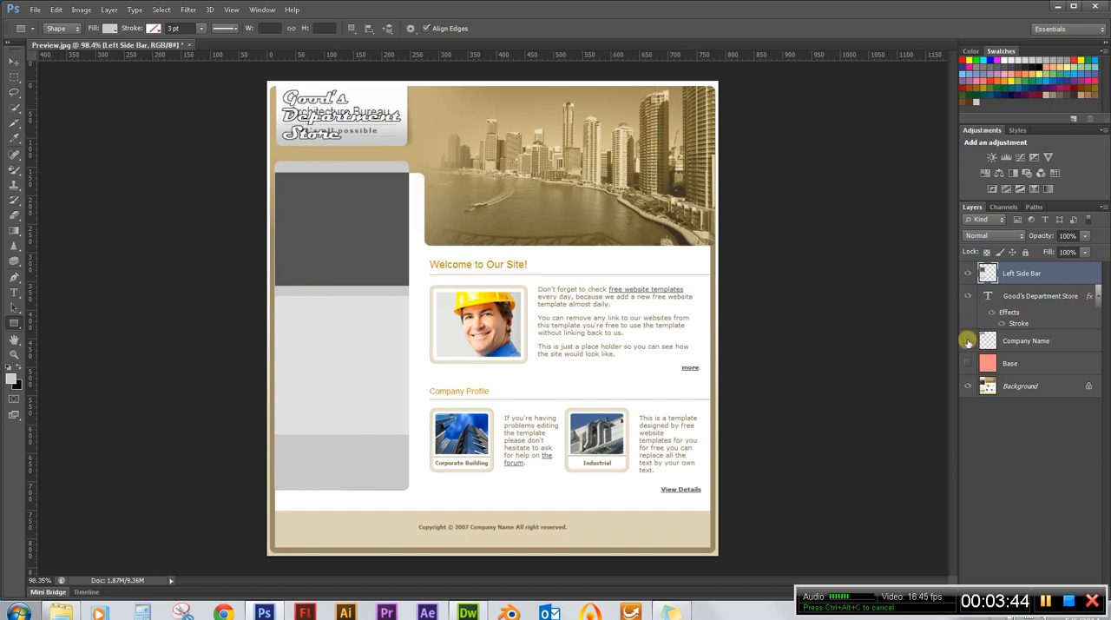
left_click(967, 340)
left_click(968, 364)
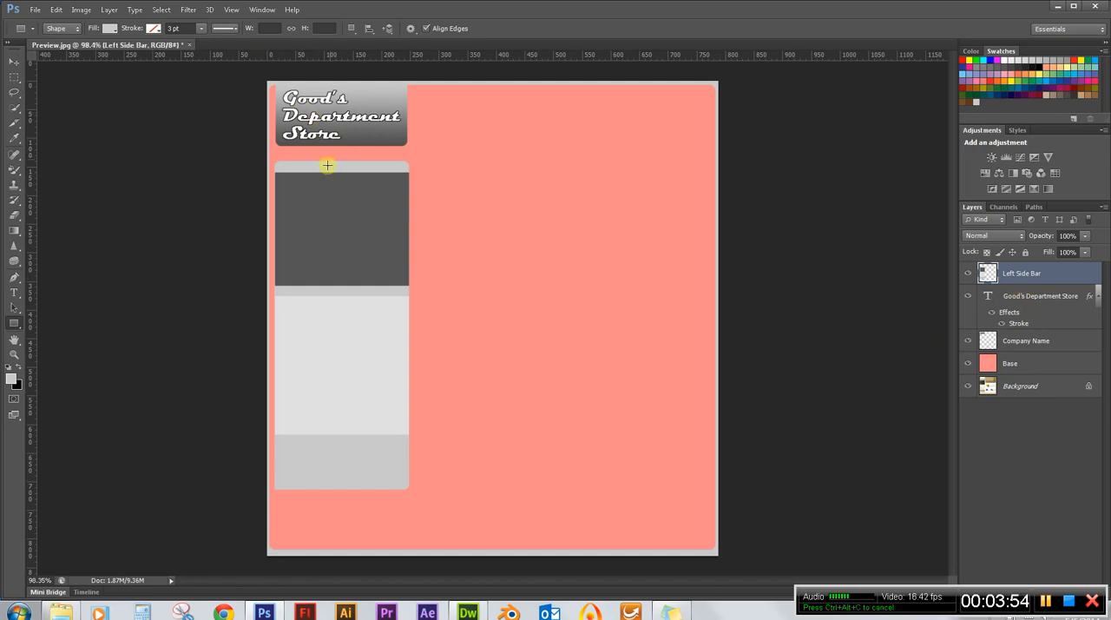
Rasterize the Good's Department Store text layer and merge it with the Company Name layer.
left_click(1024, 295)
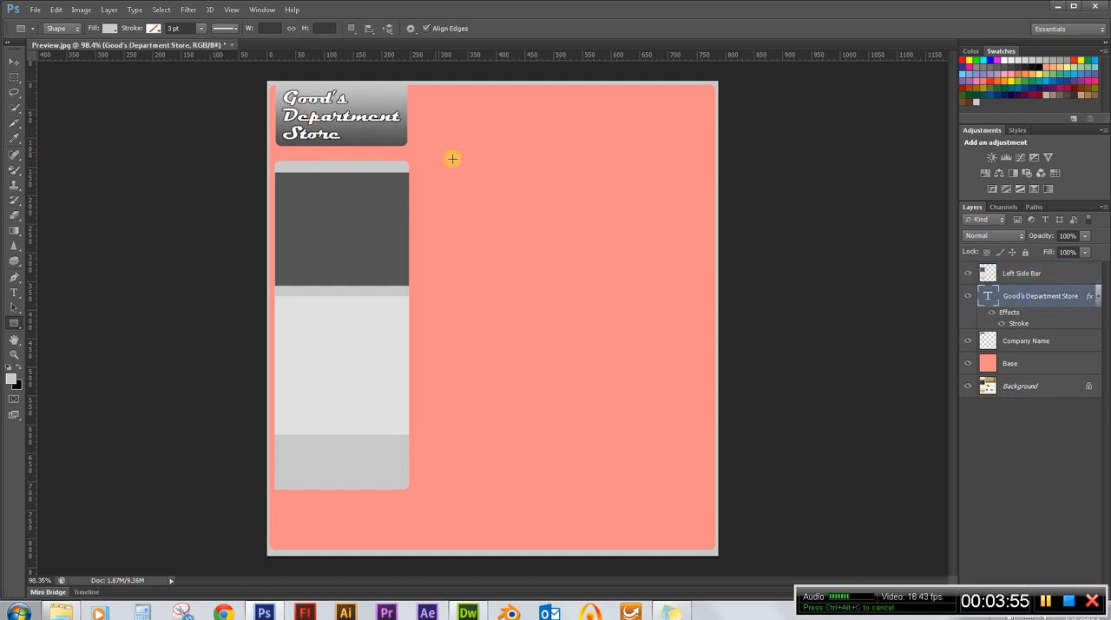
right_click(1045, 300)
left_click(910, 212)
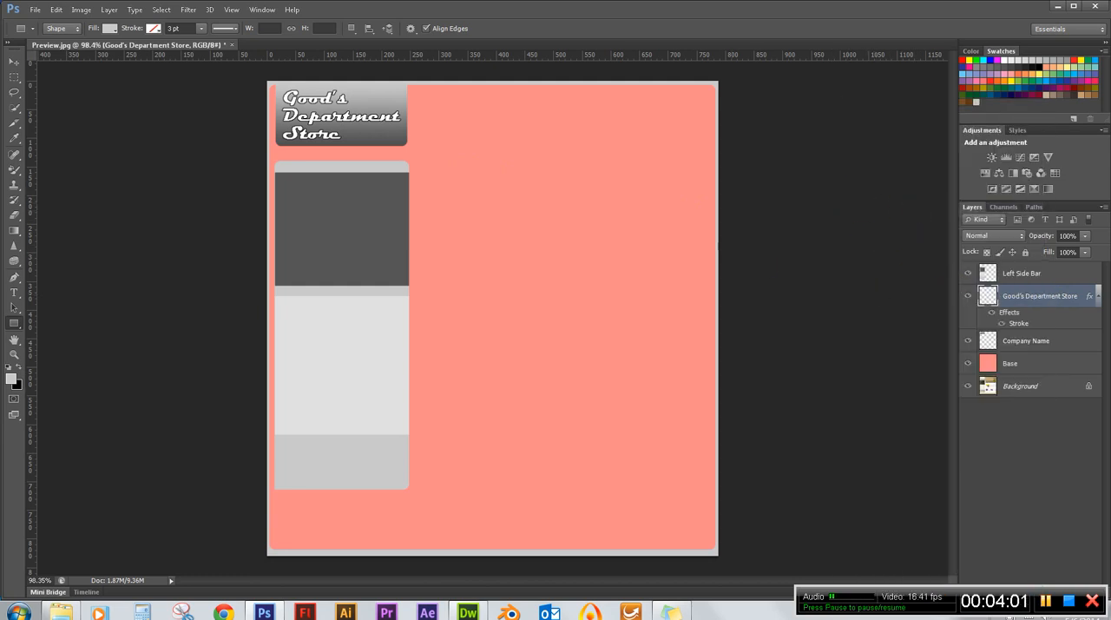
left_click(1040, 341, "shift")
right_click(1041, 341)
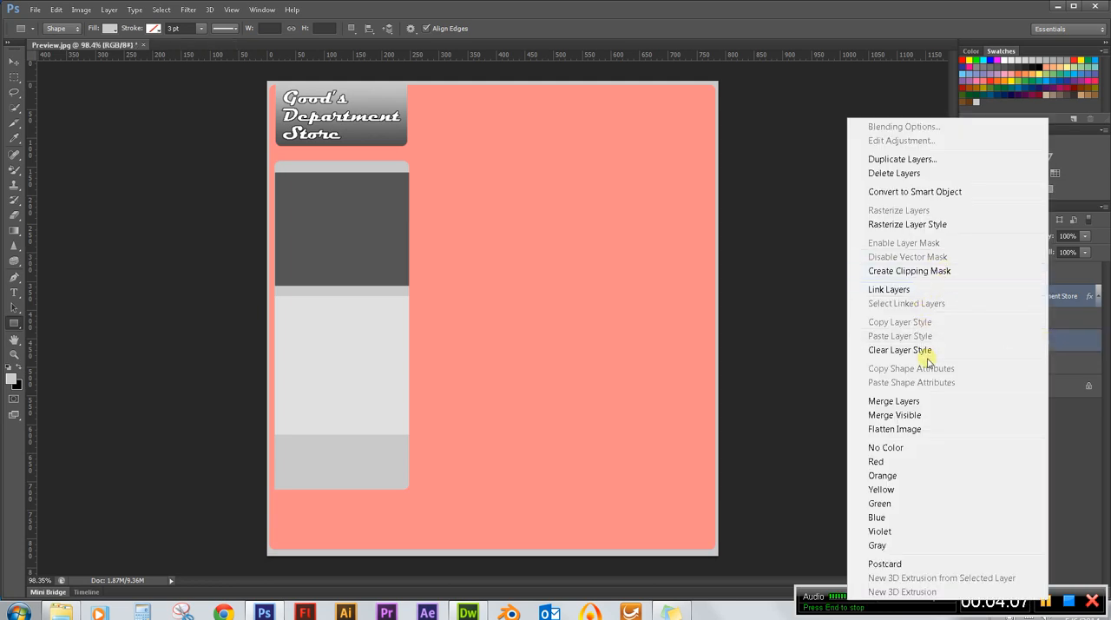
left_click(926, 402)
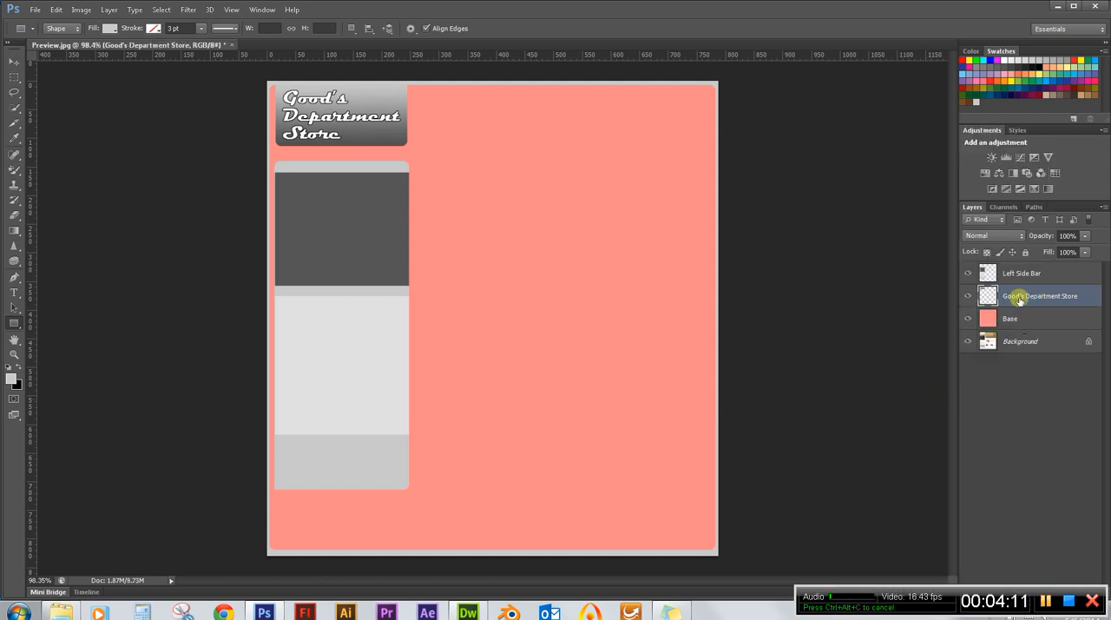
Toggle the visibility of the merged Good's Department Store layer and the Base layer to compare the design with the template.
left_click(969, 297)
left_click(968, 297)
left_click(969, 298)
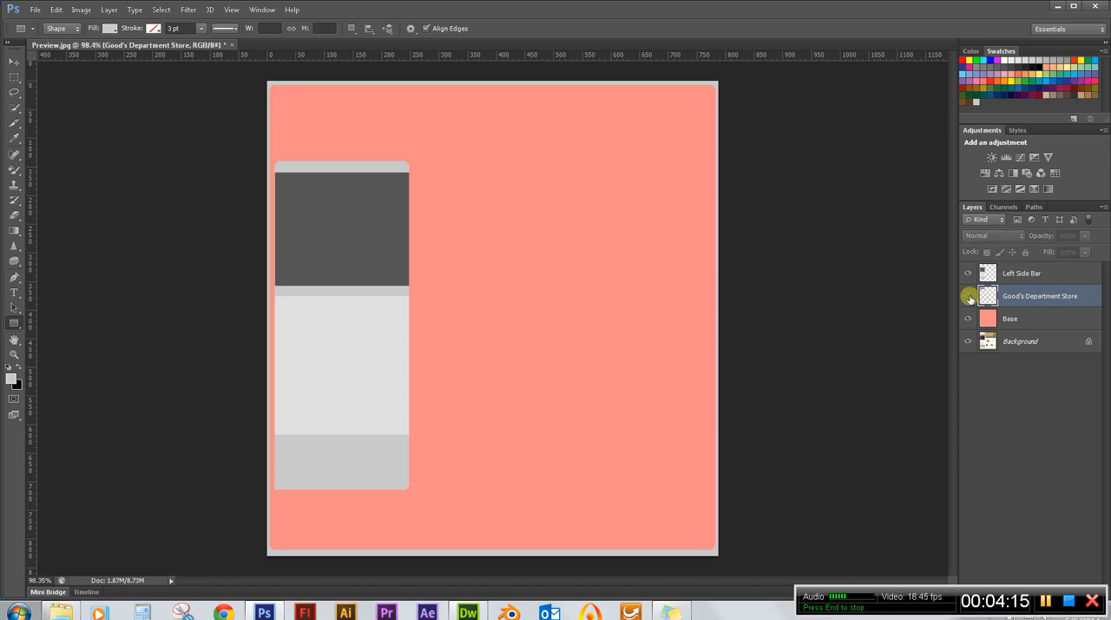
left_click(970, 298)
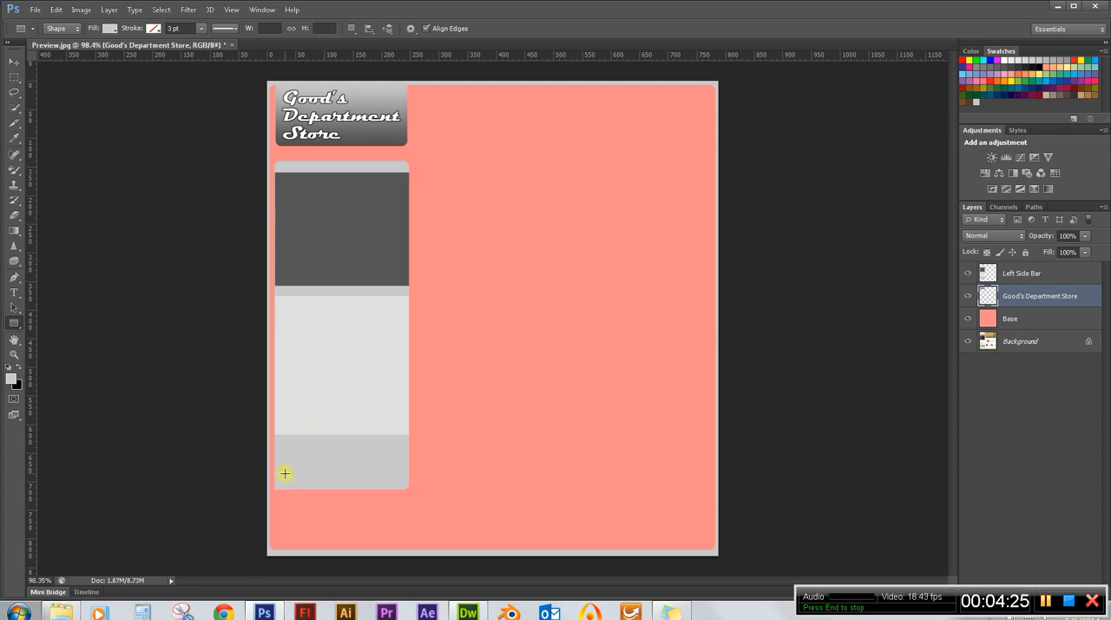
left_click(968, 320)
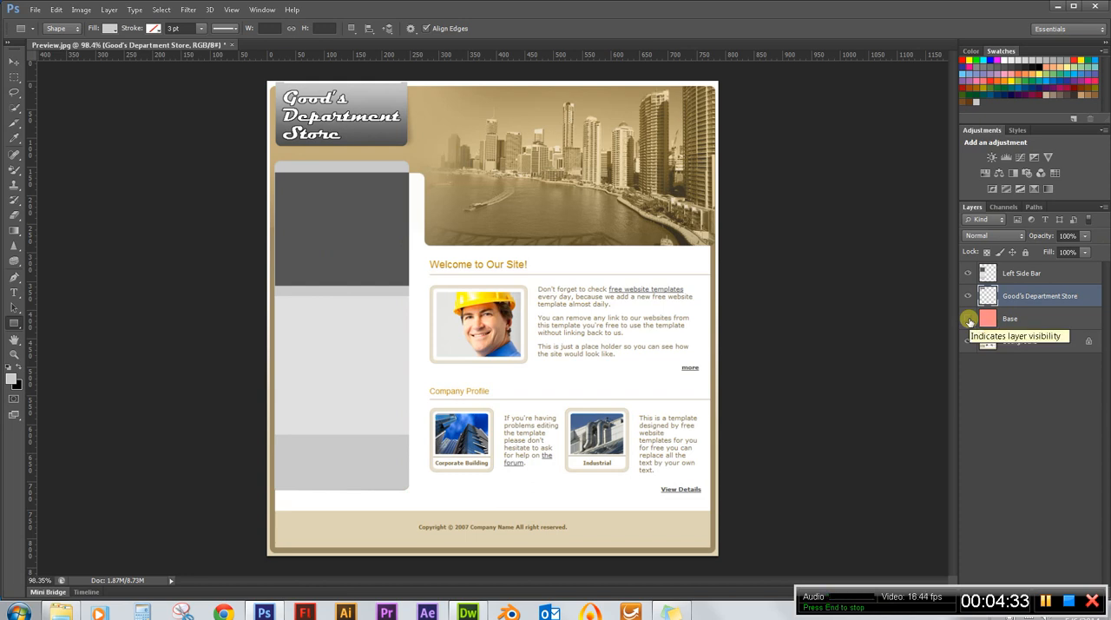
left_click(969, 319)
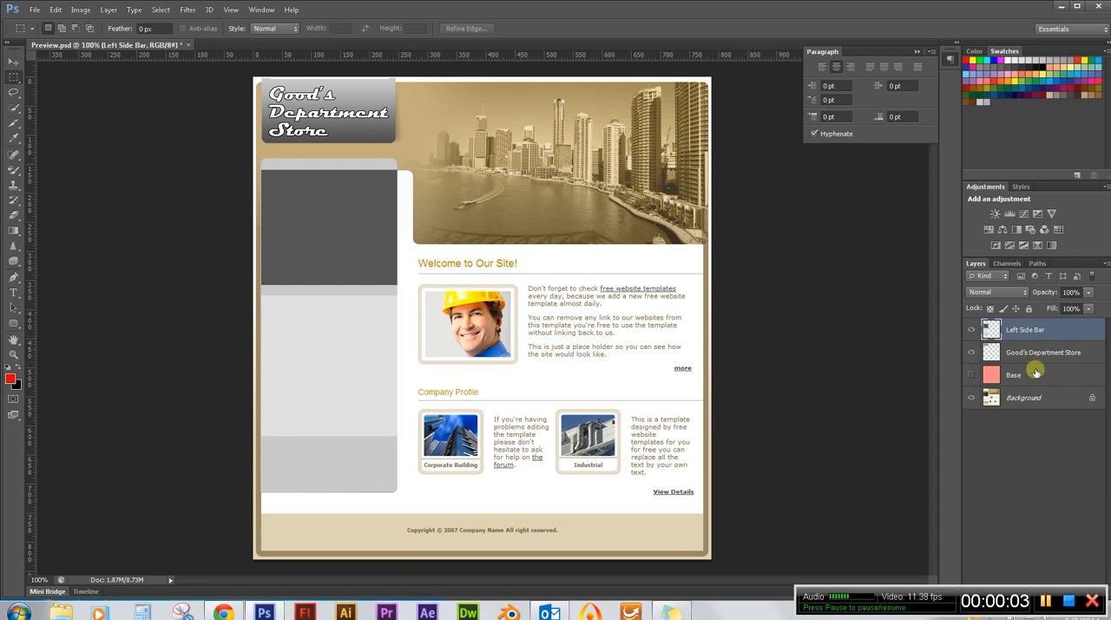
Show the Base layer and lower its opacity to 71%.
left_click(971, 375)
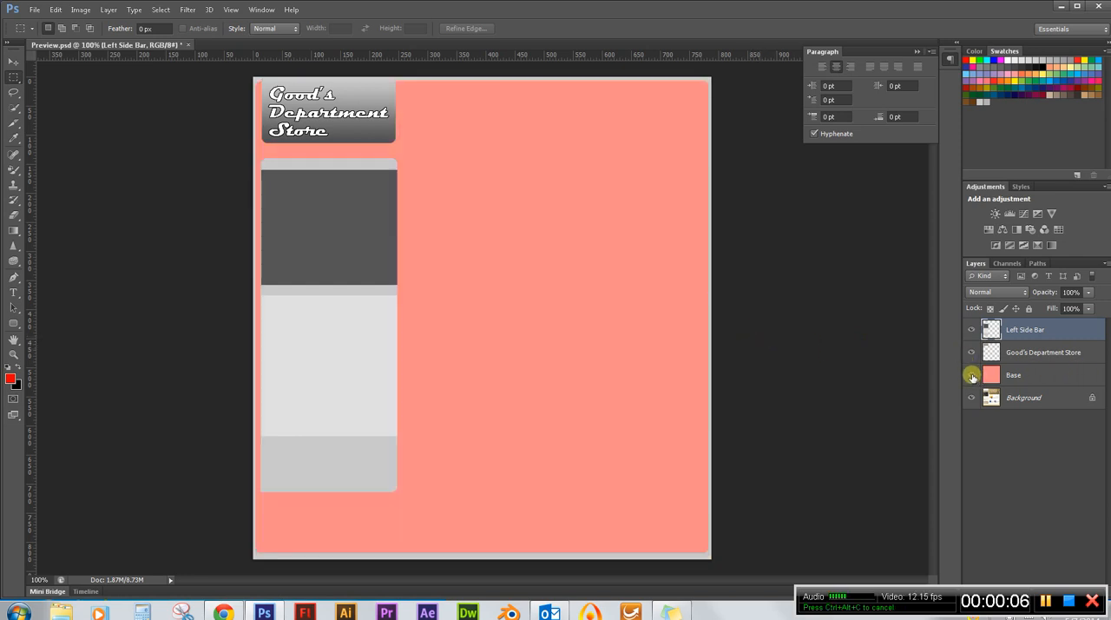
left_click(1028, 375)
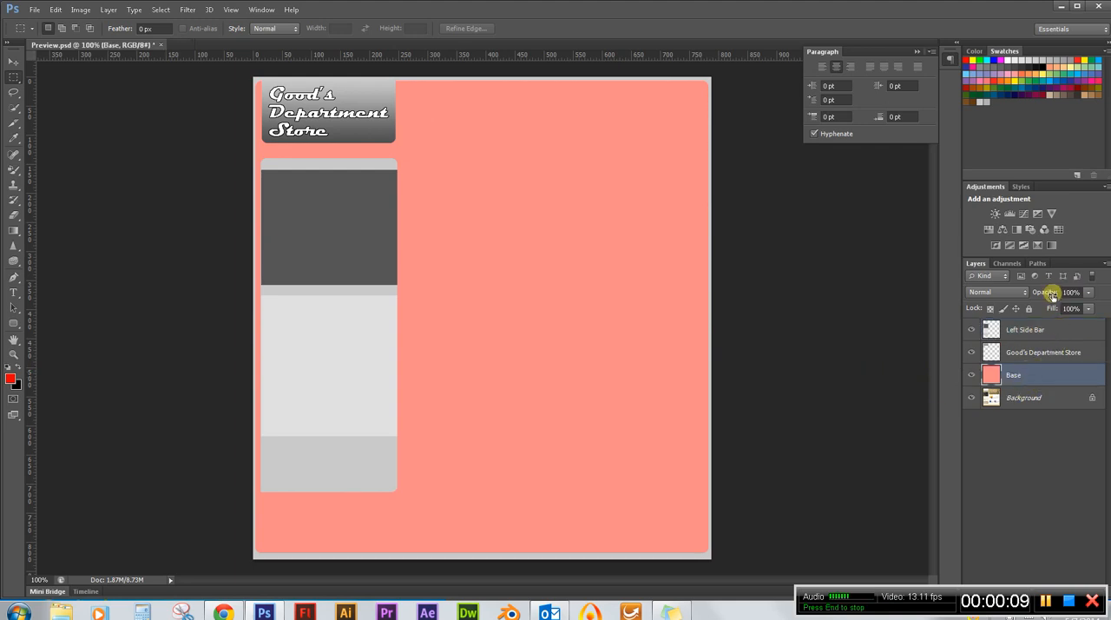
left_click_drag(1048, 292, 1034, 296)
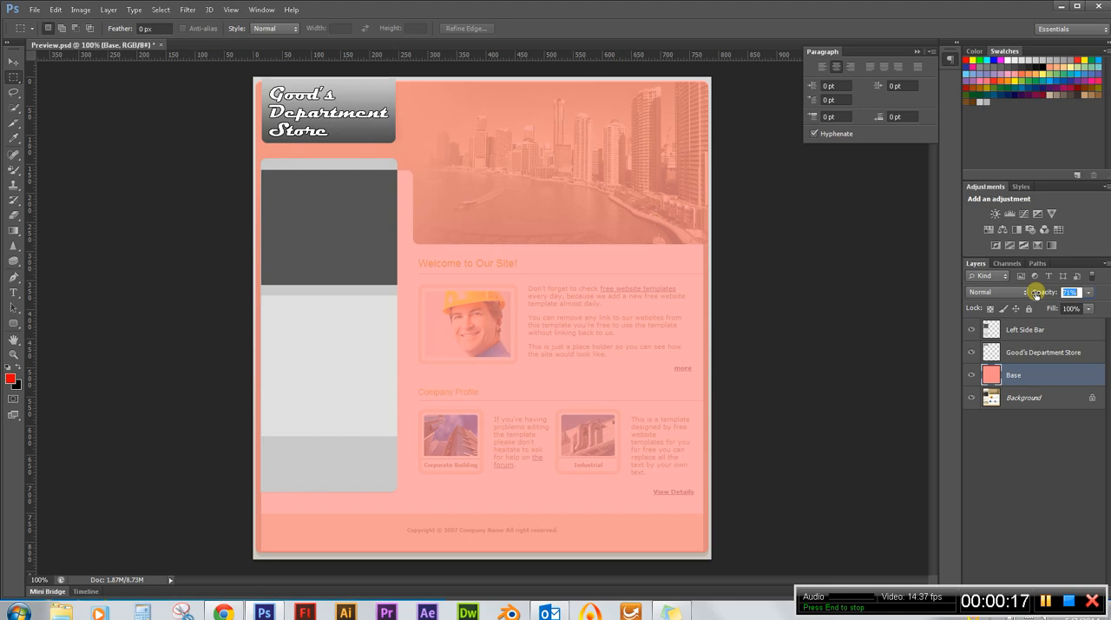
left_click_drag(1036, 293, 1036, 294)
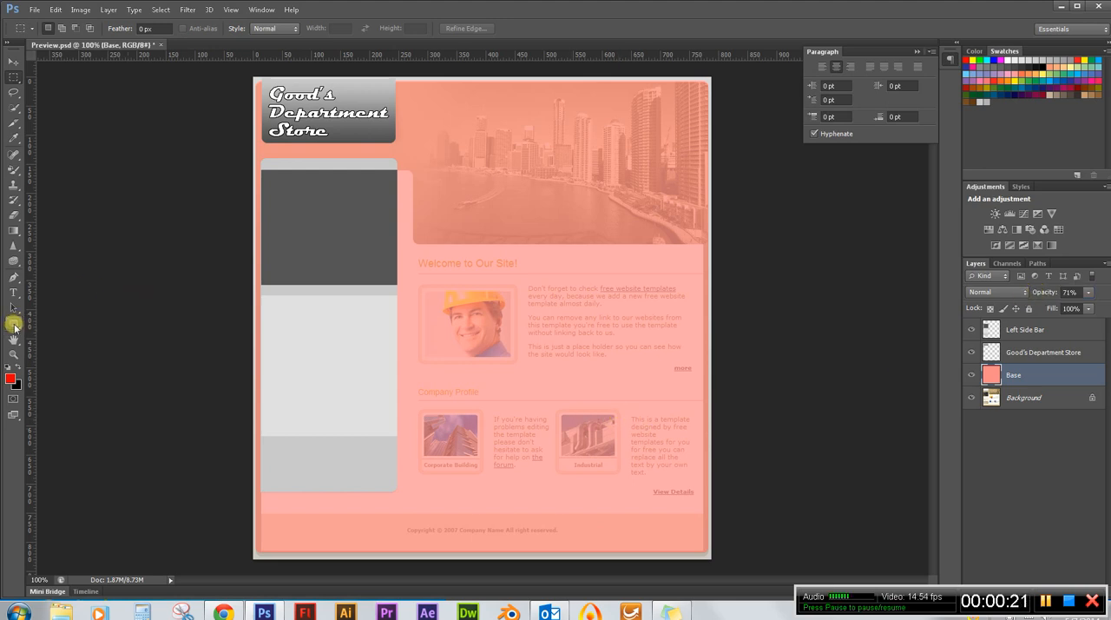
Draw a red rounded rectangle about 762 by 75 px with a 10 px corner radius over the template's footer area.
left_click(14, 324)
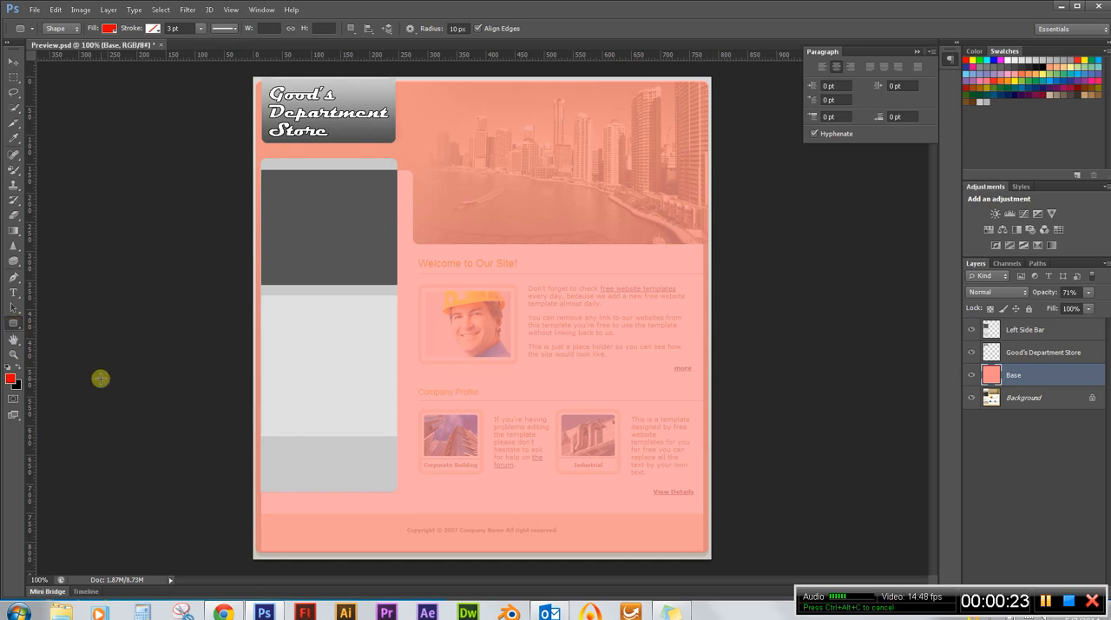
scroll(514, 565, "up", 3)
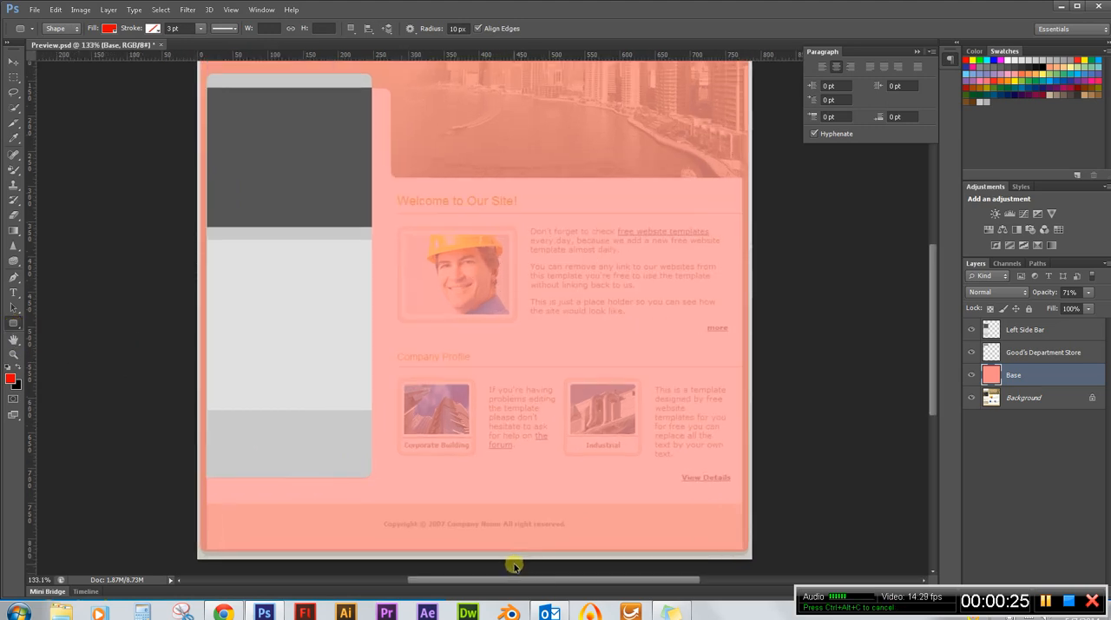
scroll(514, 566, "up", 2)
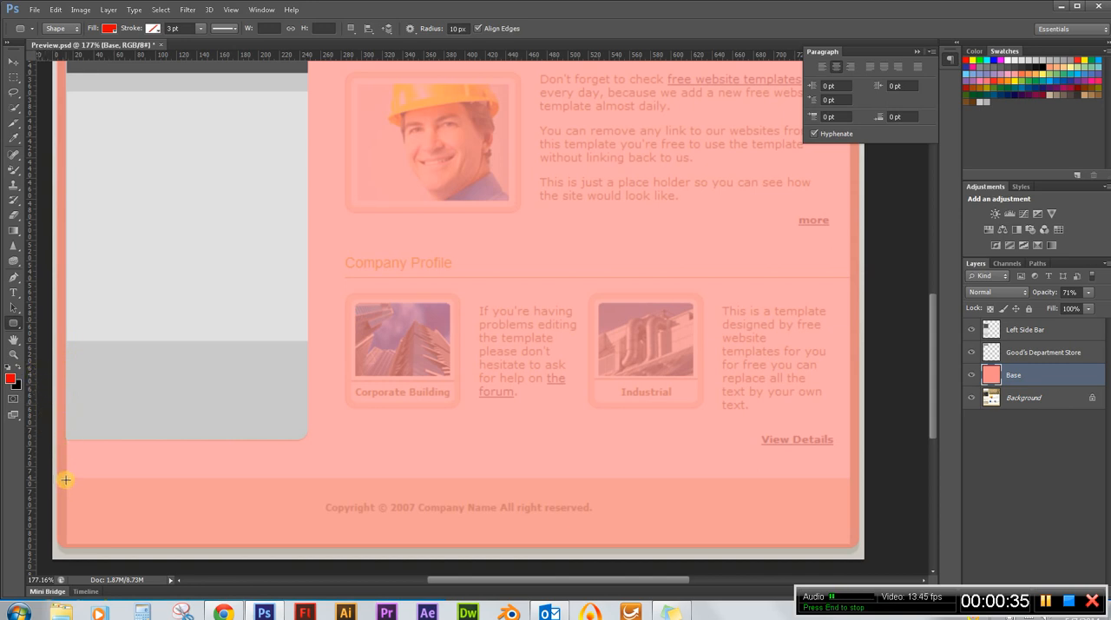
scroll(54, 477, "up", 2)
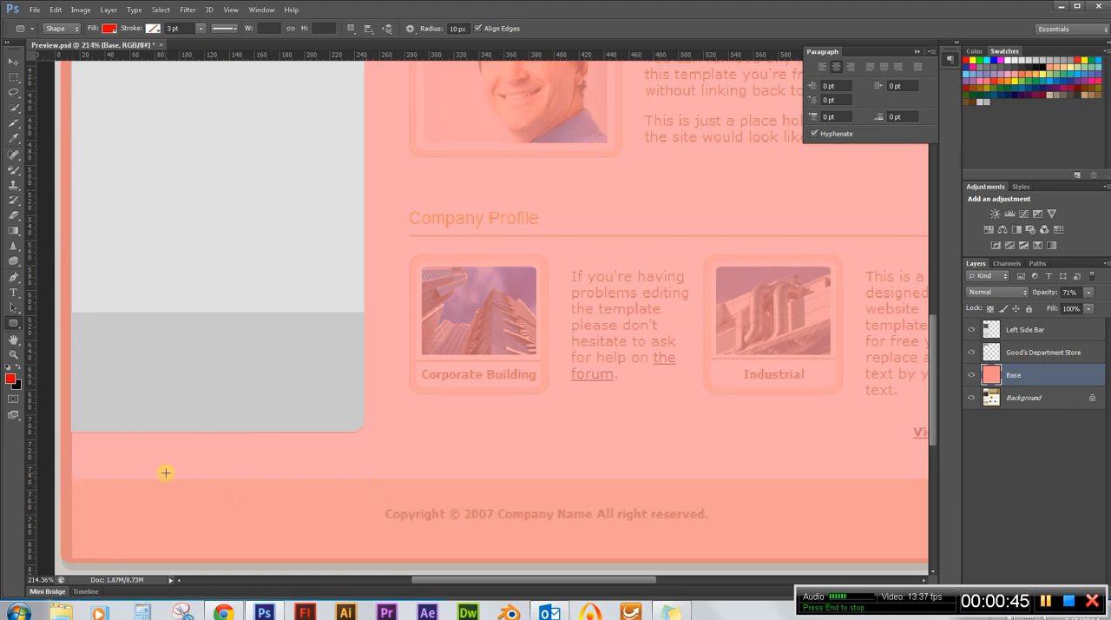
scroll(72, 461, "down", 2)
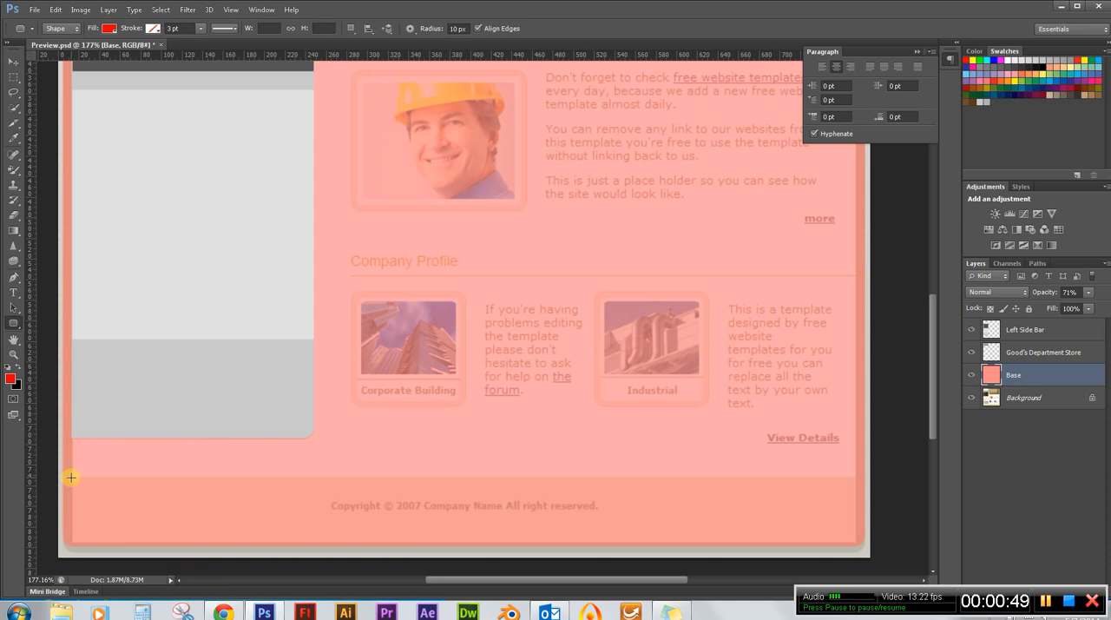
left_click_drag(71, 477, 854, 553)
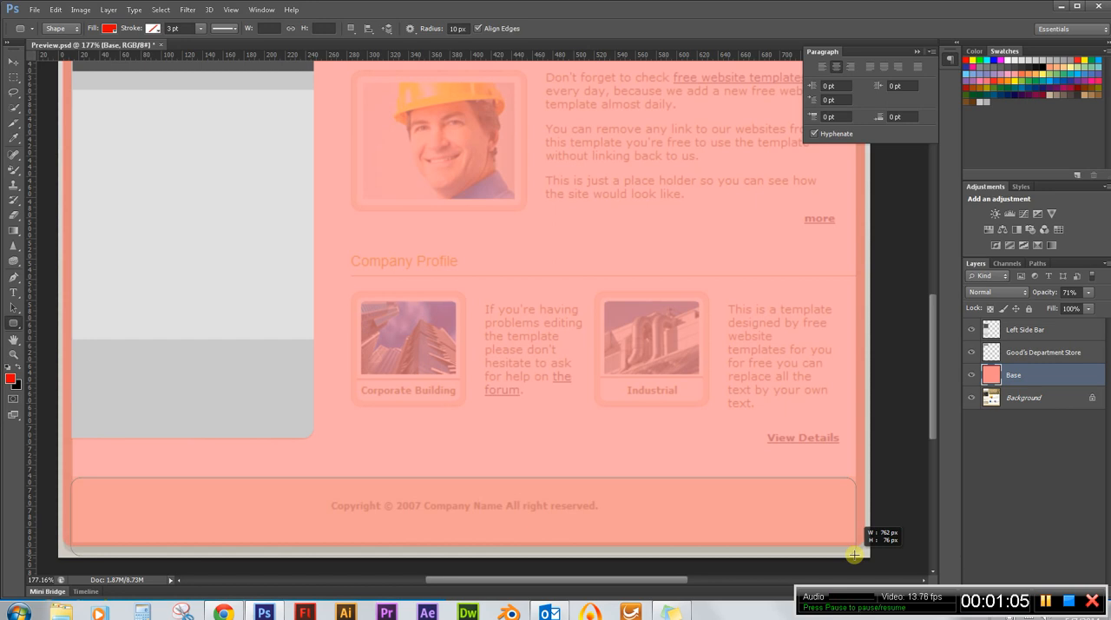
left_click_drag(854, 554, 853, 552)
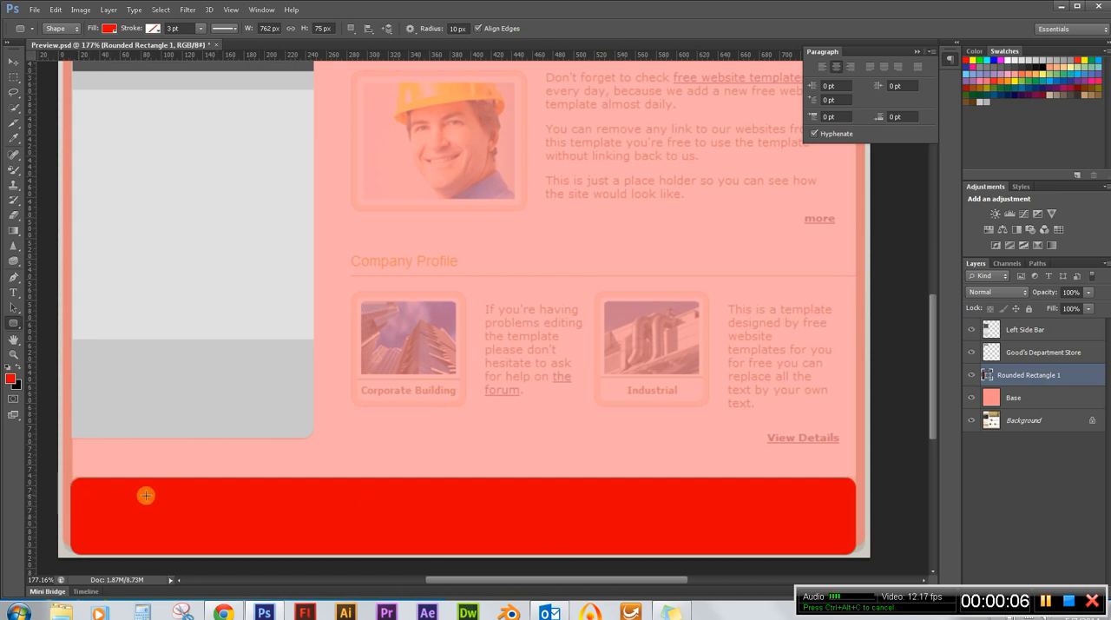
Nudge the footer rectangle 1 px right to align its left edge with the sidebar, using a temporary vertical guide that is removed again.
scroll(52, 502, "up", 2)
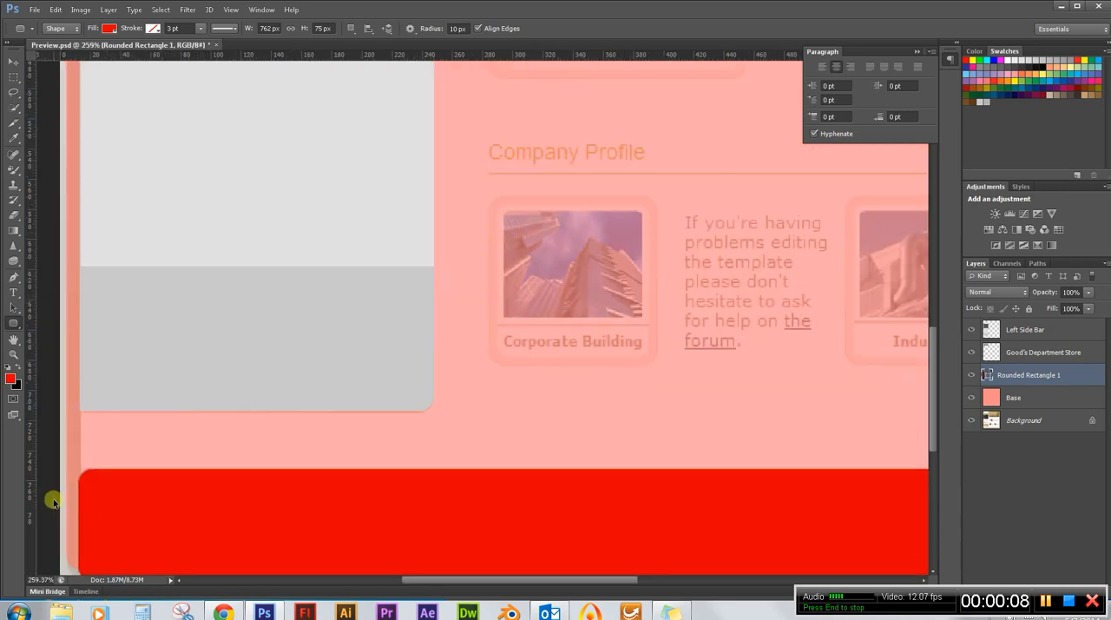
scroll(54, 502, "up", 3)
scroll(82, 474, "up", 1)
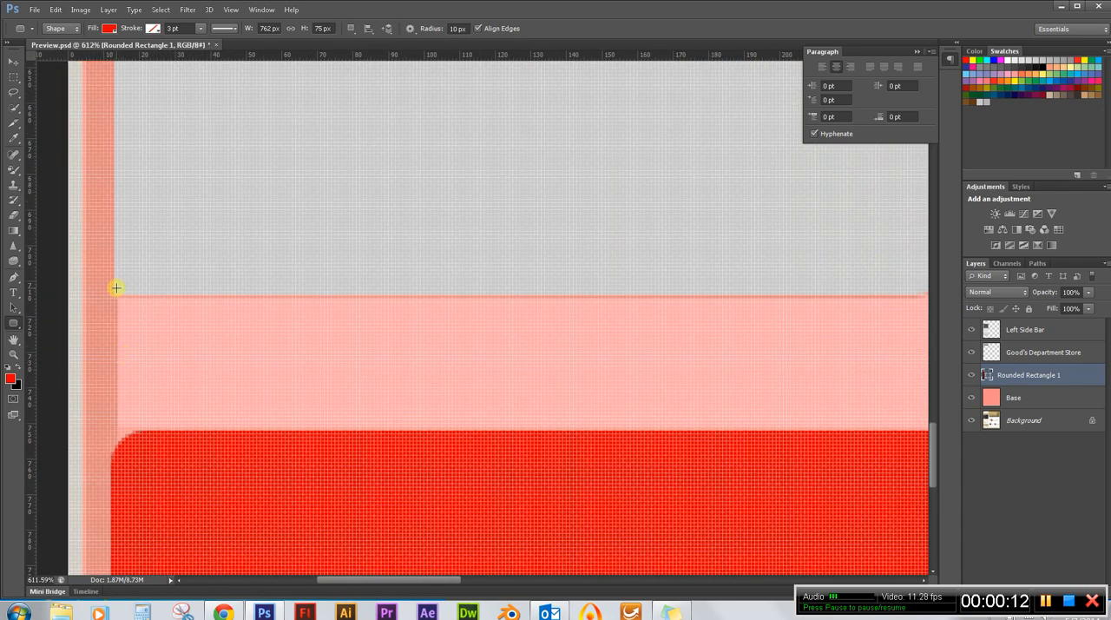
scroll(116, 287, "down", 3)
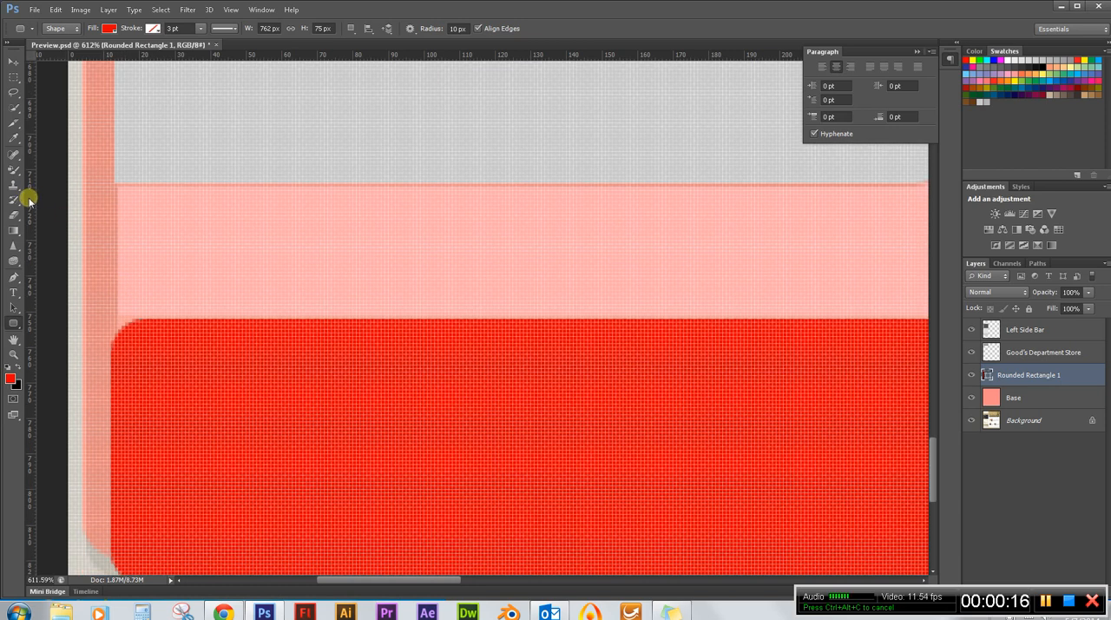
left_click_drag(30, 200, 107, 199)
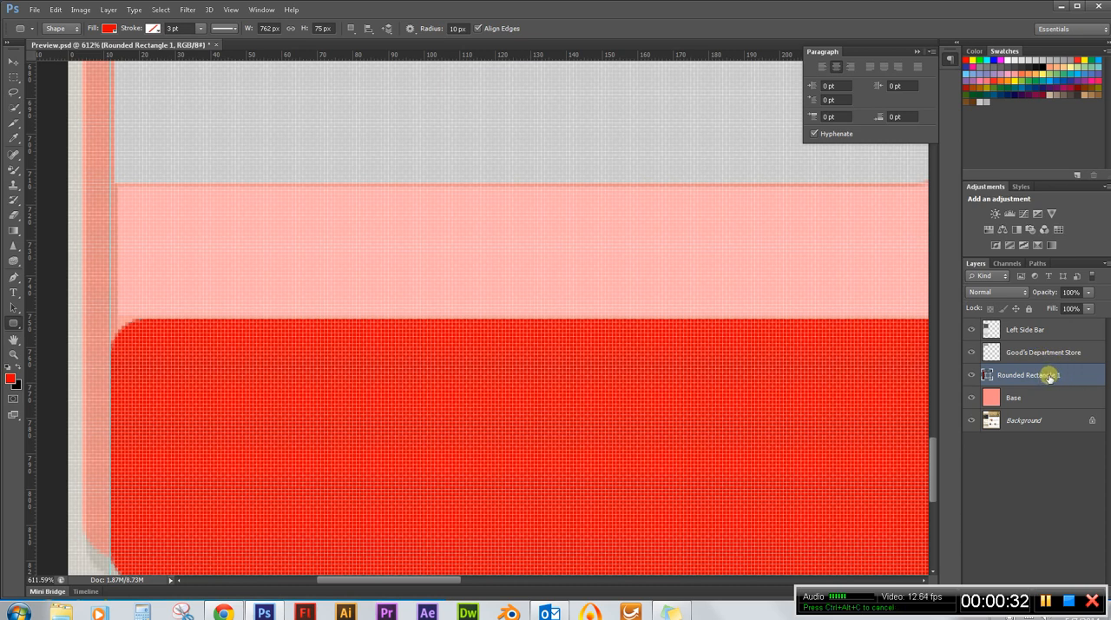
left_click(14, 63)
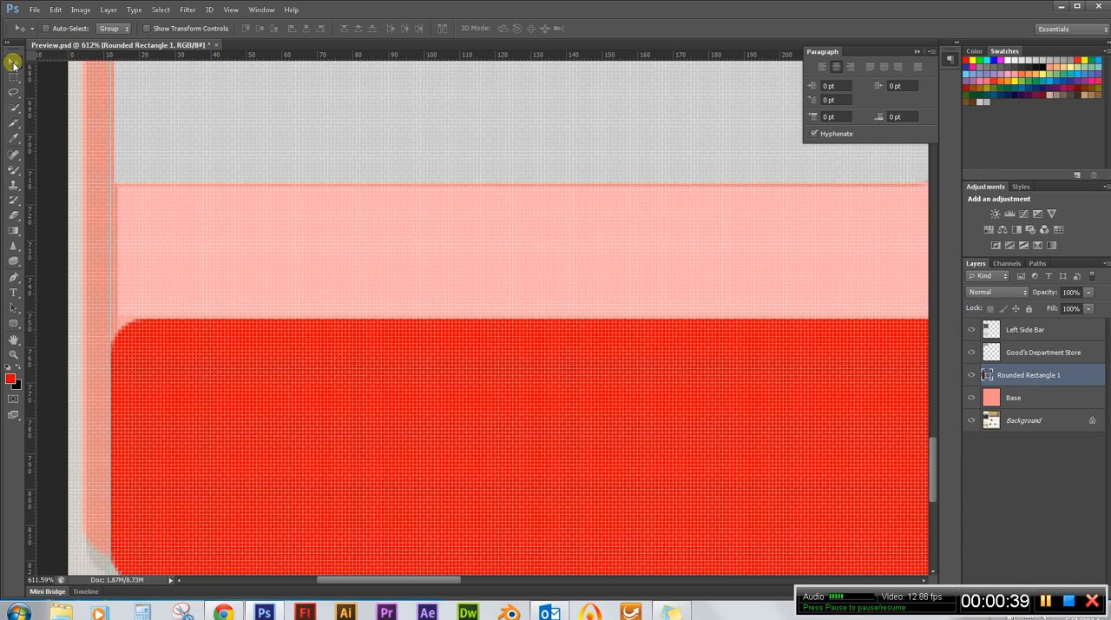
key("Right")
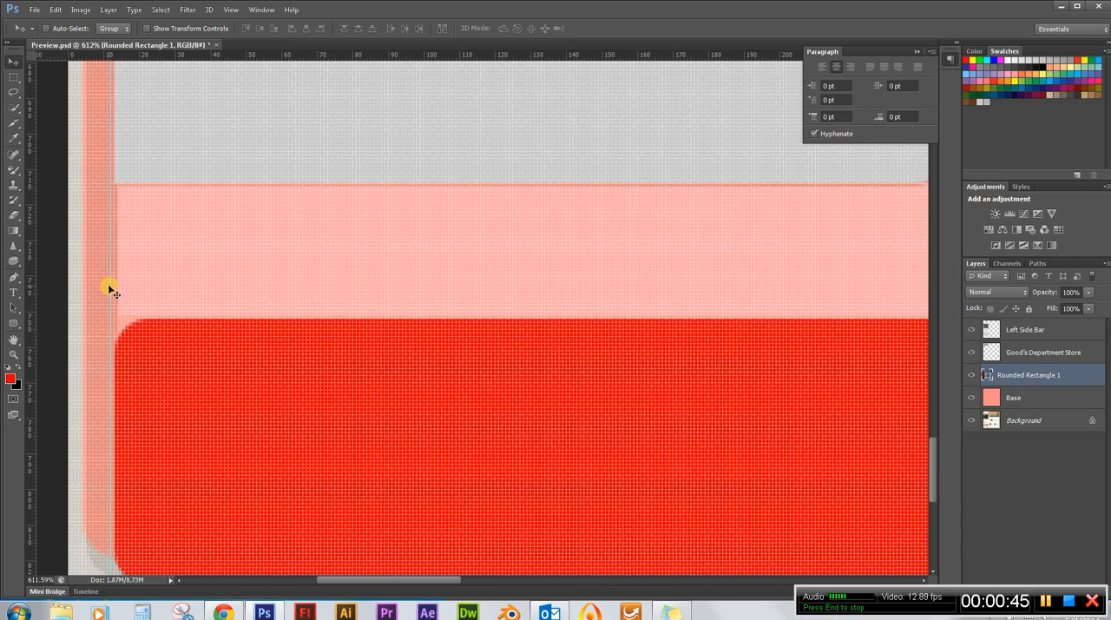
left_click_drag(110, 280, 3, 288)
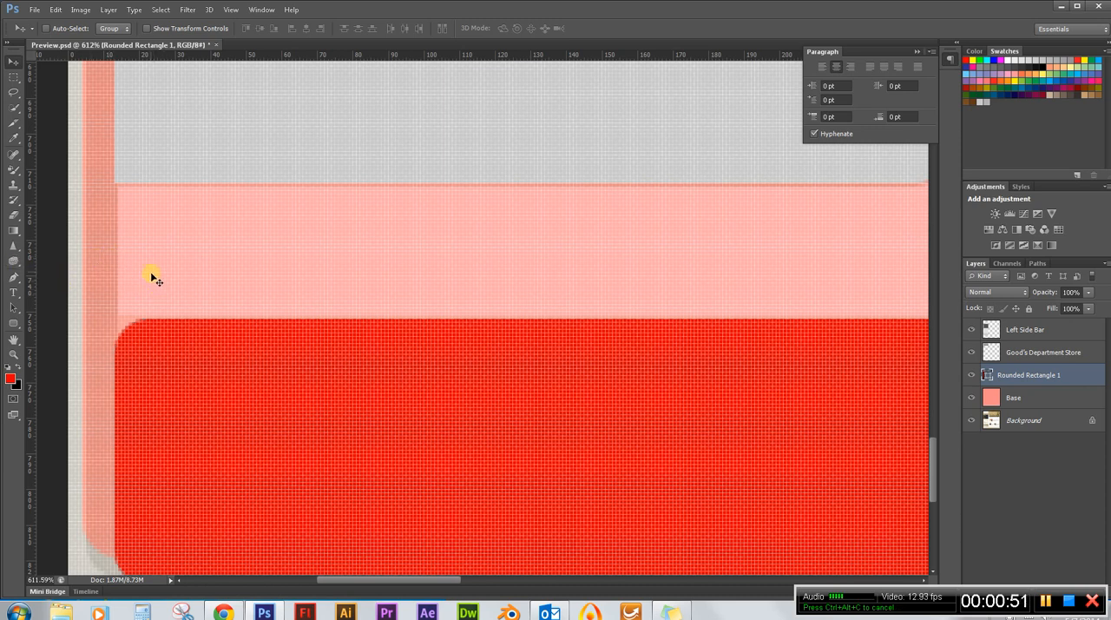
Set the Base layer's opacity to 100%.
left_click(1032, 397)
left_click_drag(1042, 292, 1097, 289)
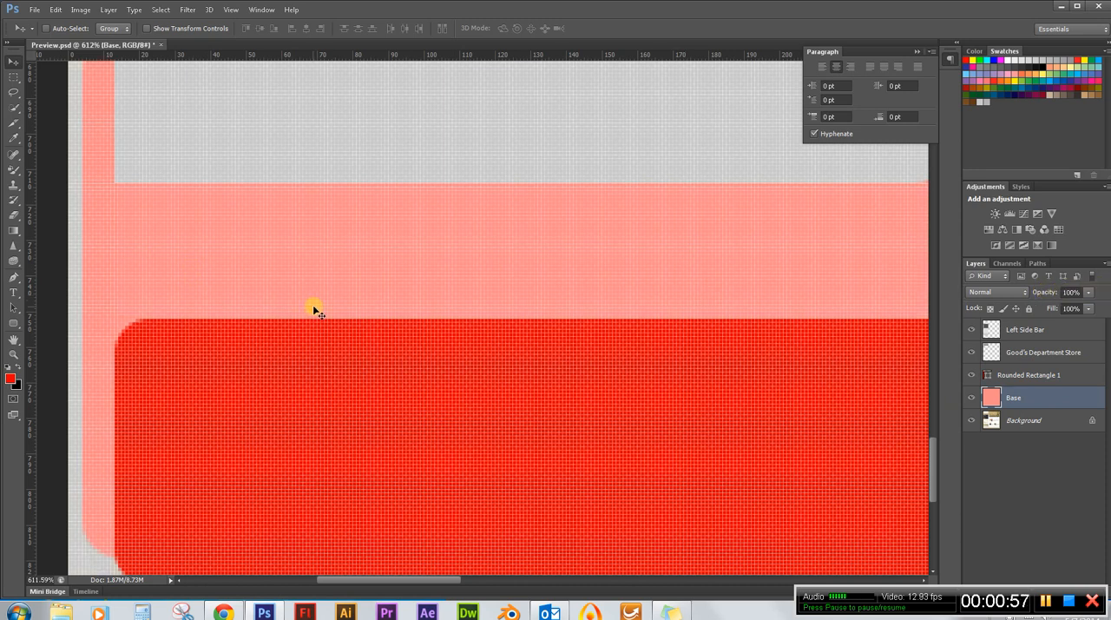
scroll(147, 296, "down", 1)
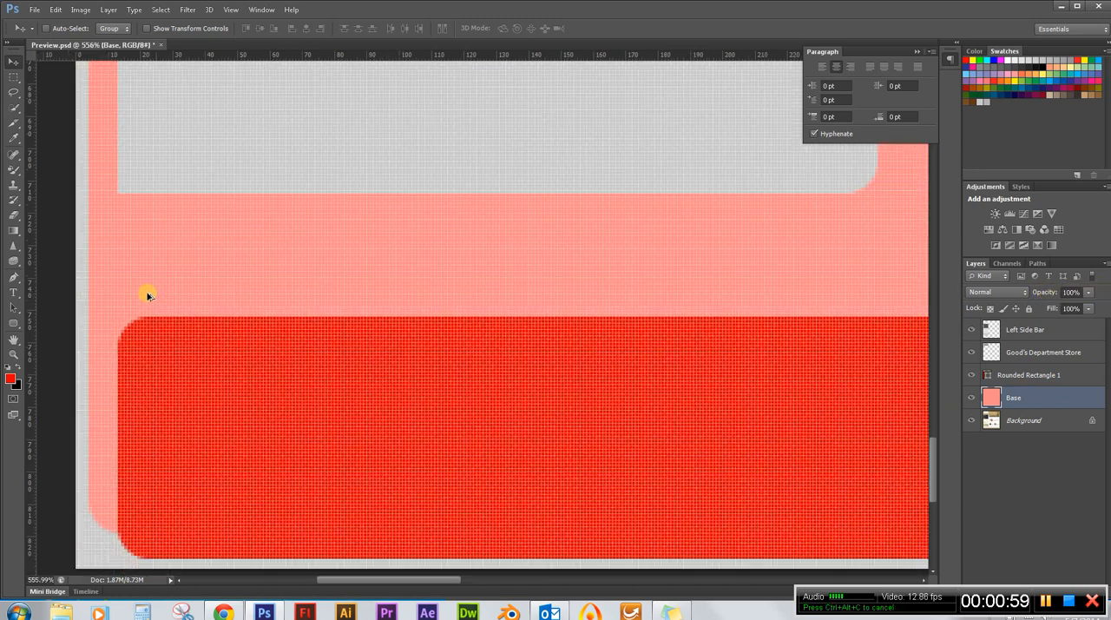
scroll(139, 292, "down", 3)
scroll(124, 377, "down", 2)
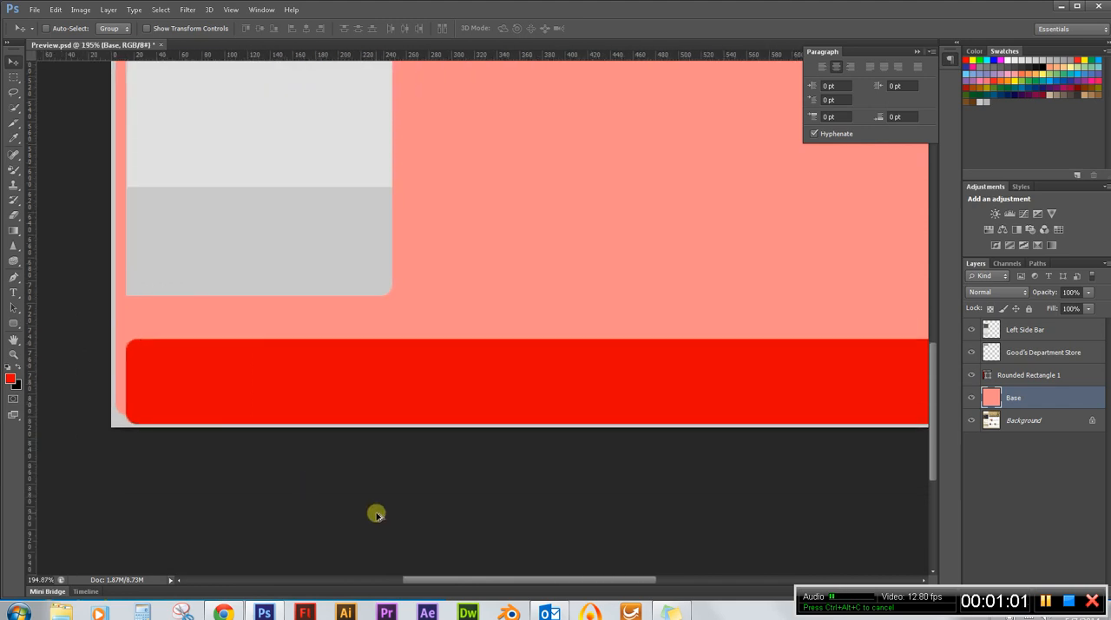
scroll(52, 381, "down", 3)
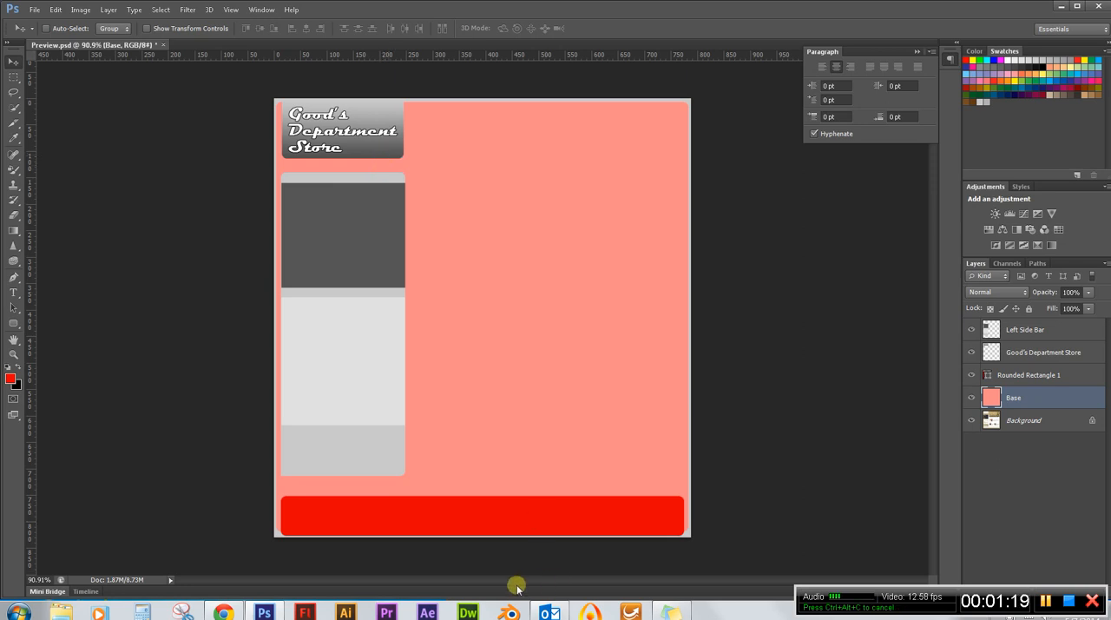
scroll(438, 549, "up", 3)
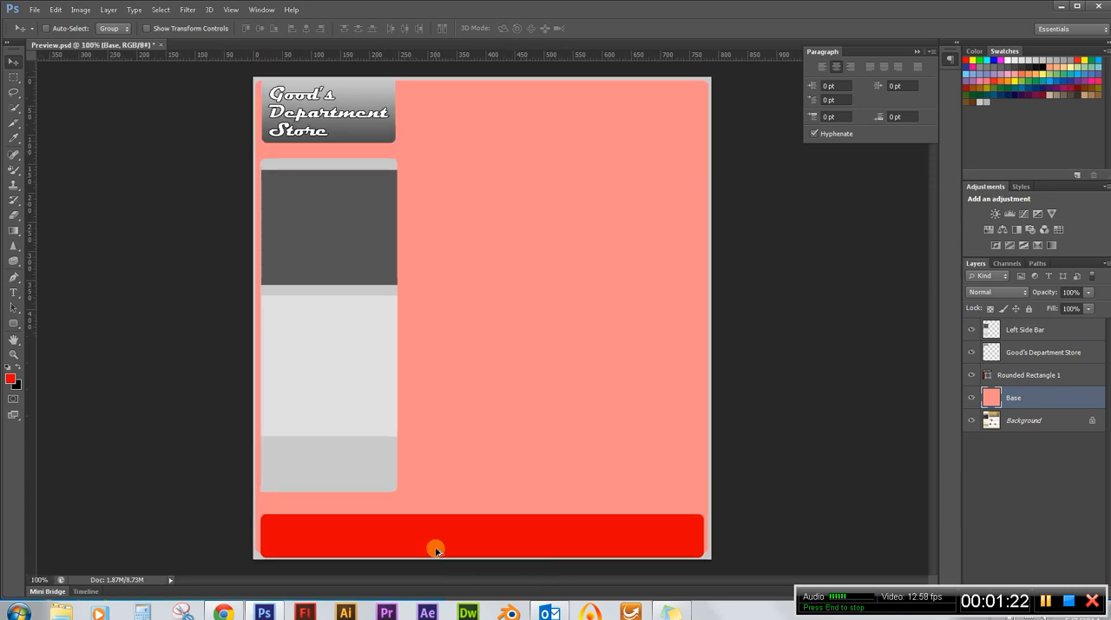
Rasterize the footer's rounded rectangle shape layer.
left_click_drag(929, 376, 937, 405)
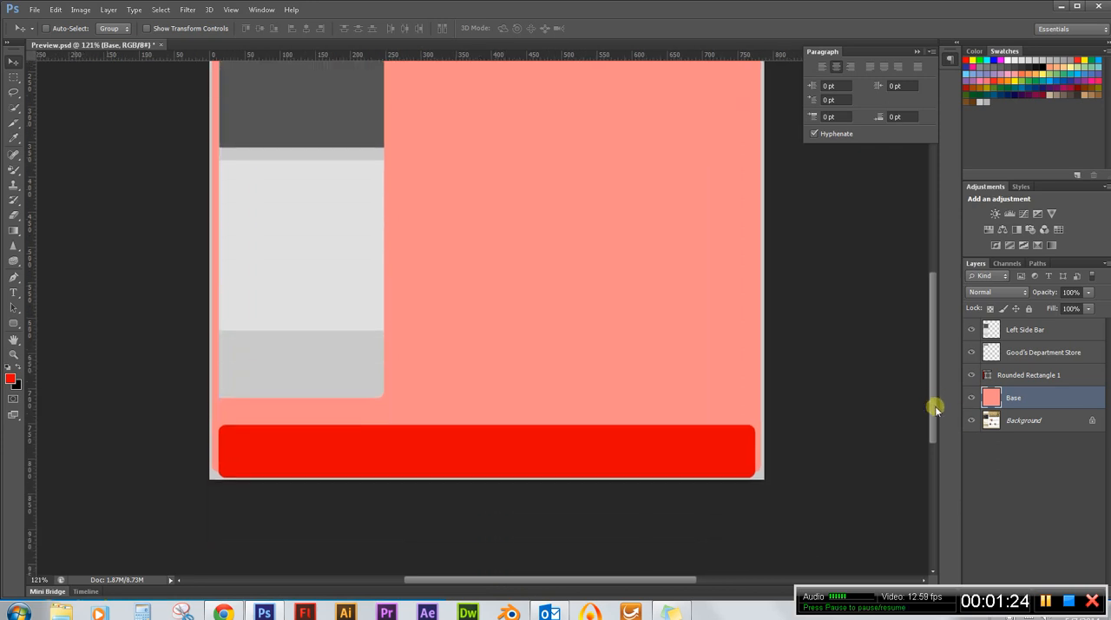
left_click(1029, 375)
right_click(1037, 379)
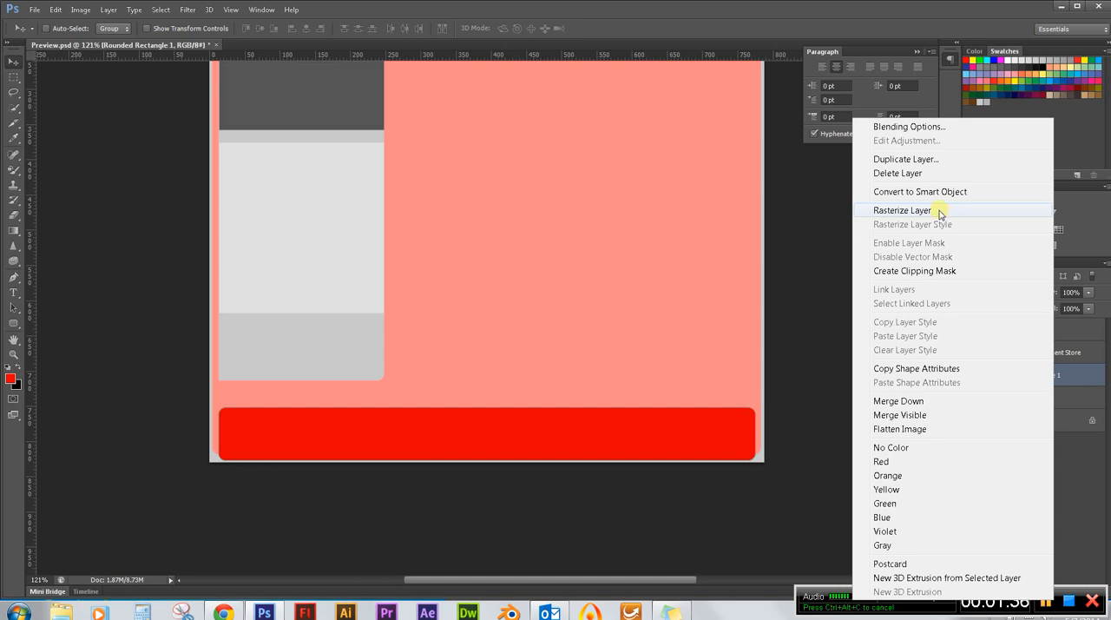
left_click(939, 212)
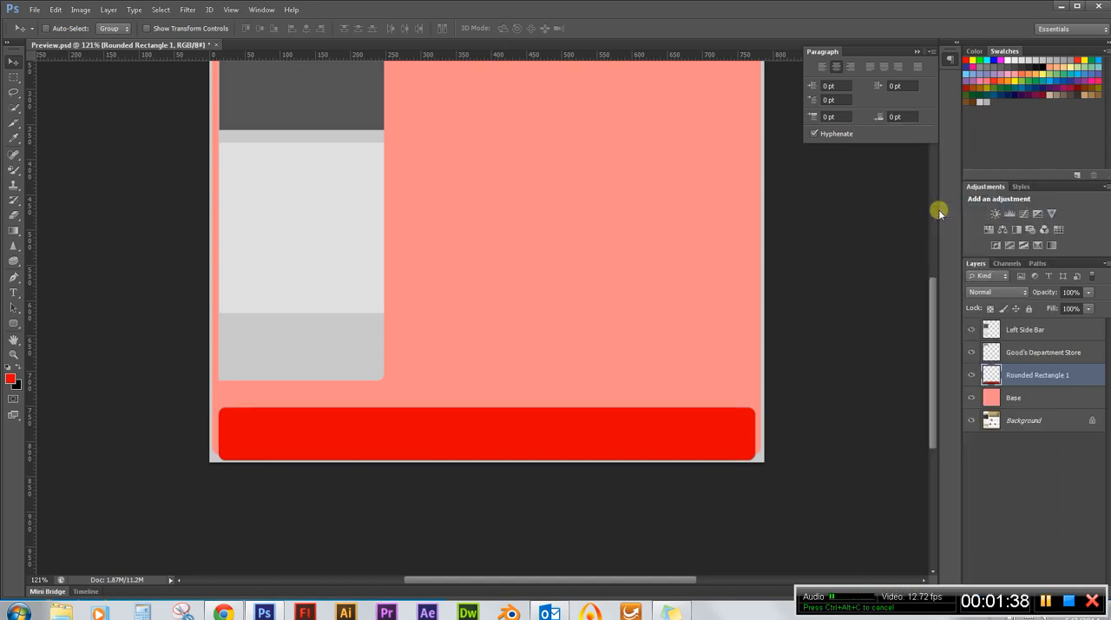
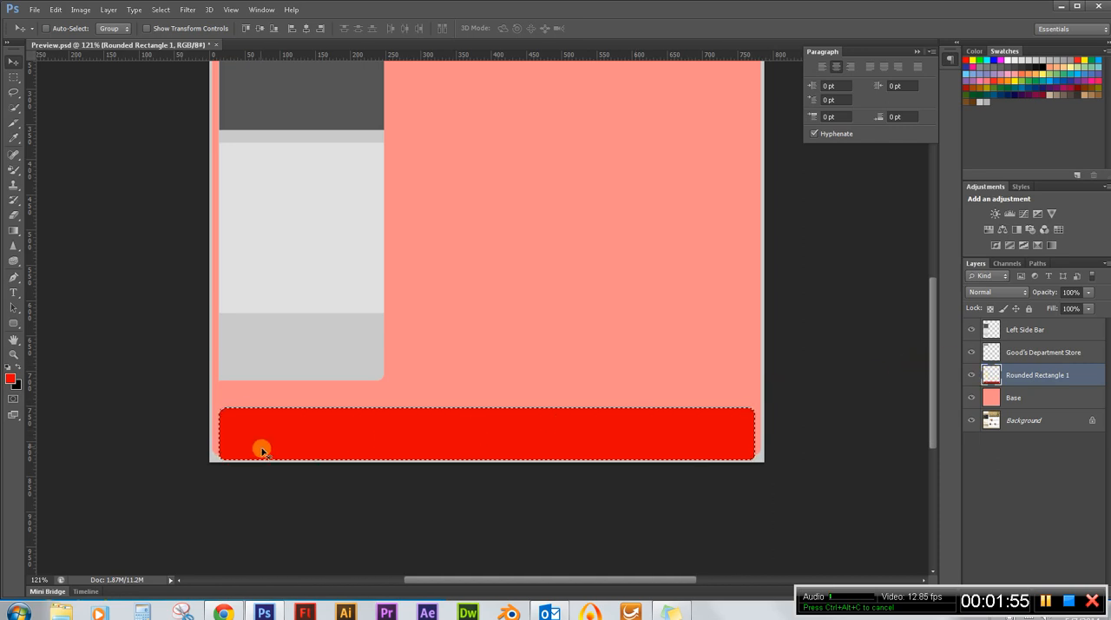
Examine the selection outline closely at the footer rectangle's rounded corners for edge pixels left outside the selection.
scroll(262, 451, "up", 10)
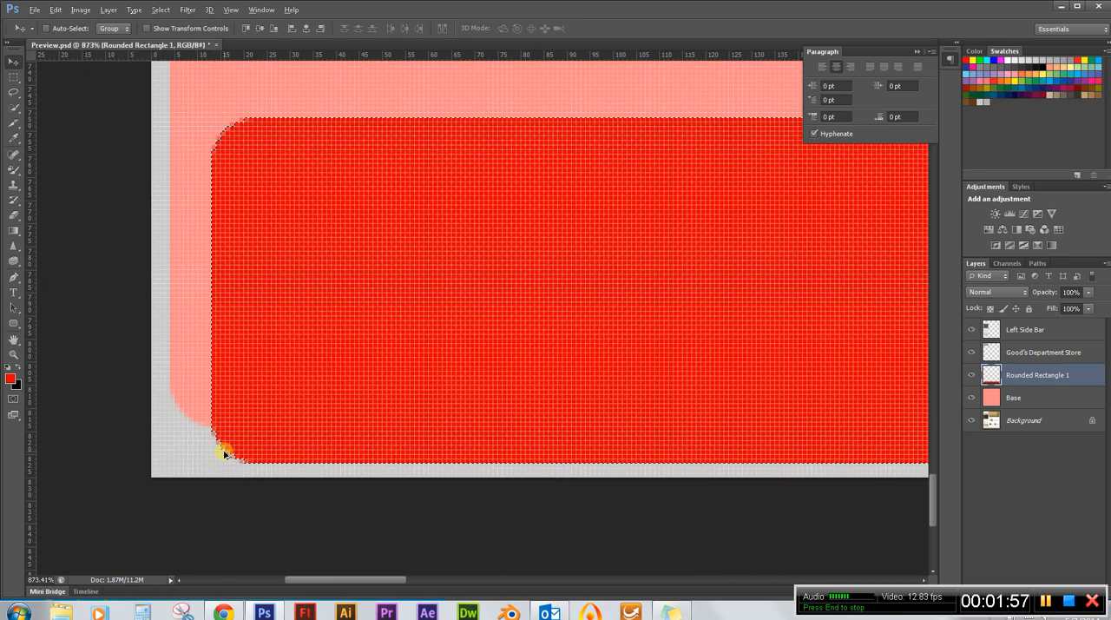
scroll(224, 452, "up", 5)
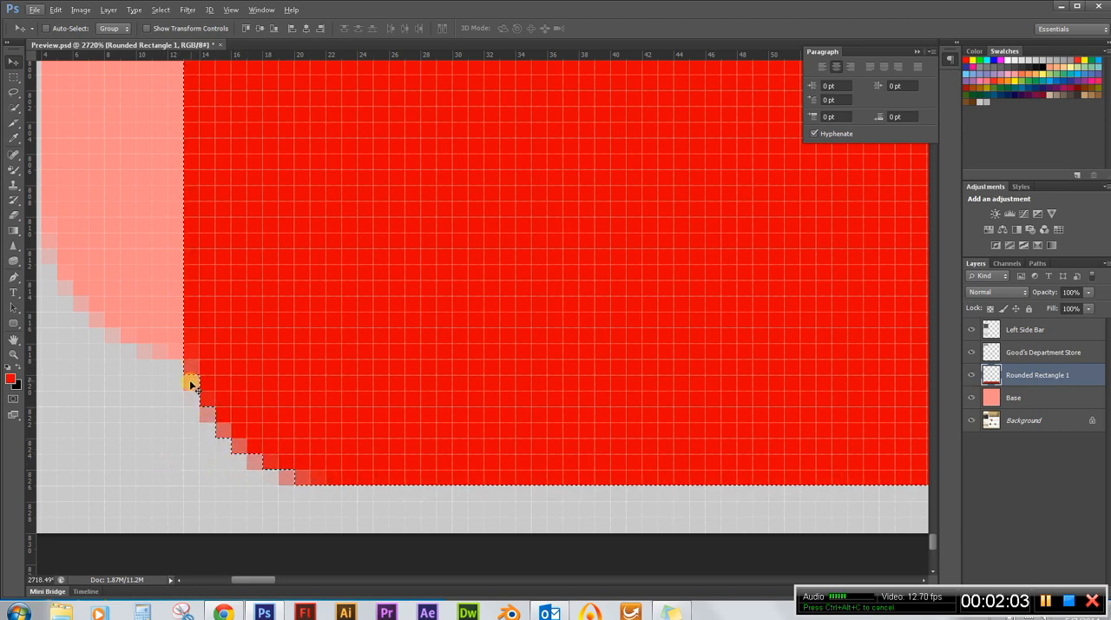
scroll(211, 441, "down", 5)
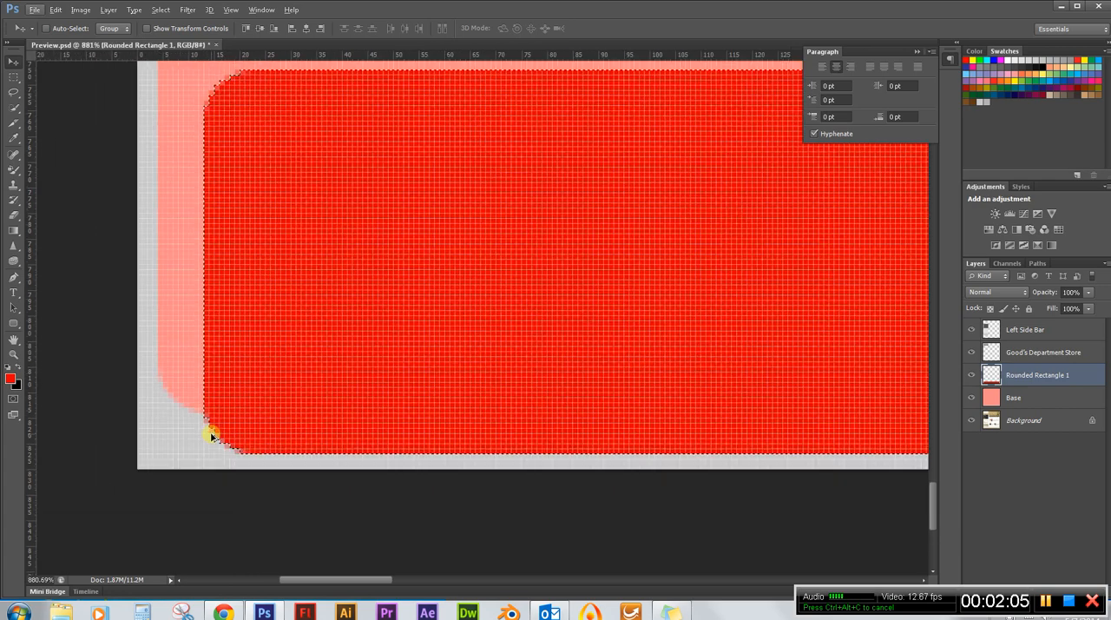
scroll(216, 195, "up", 4)
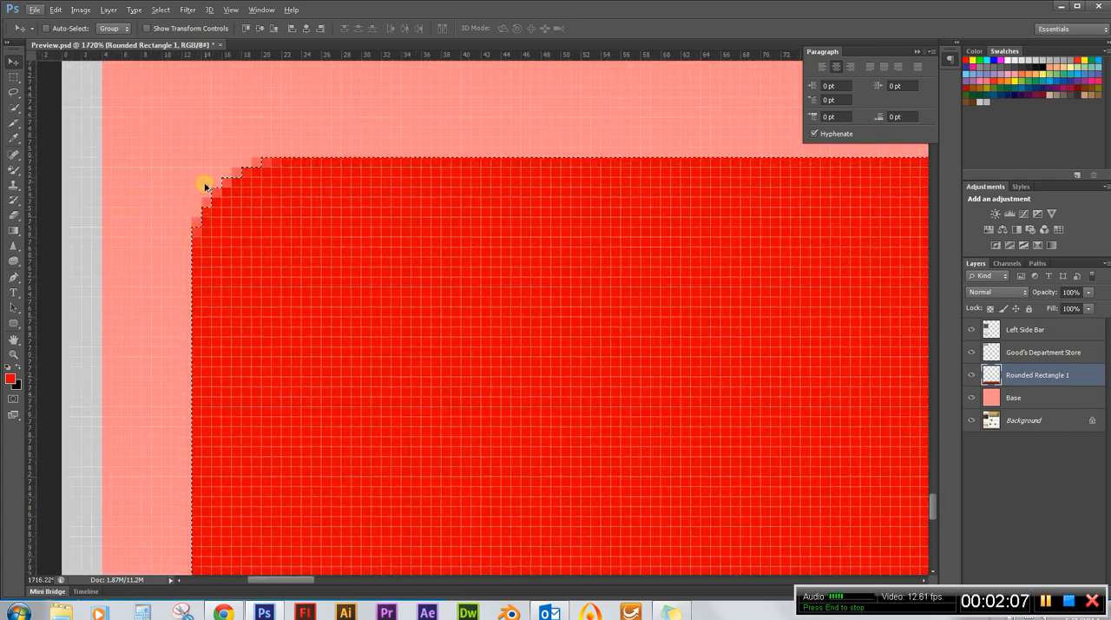
scroll(112, 230, "down", 3)
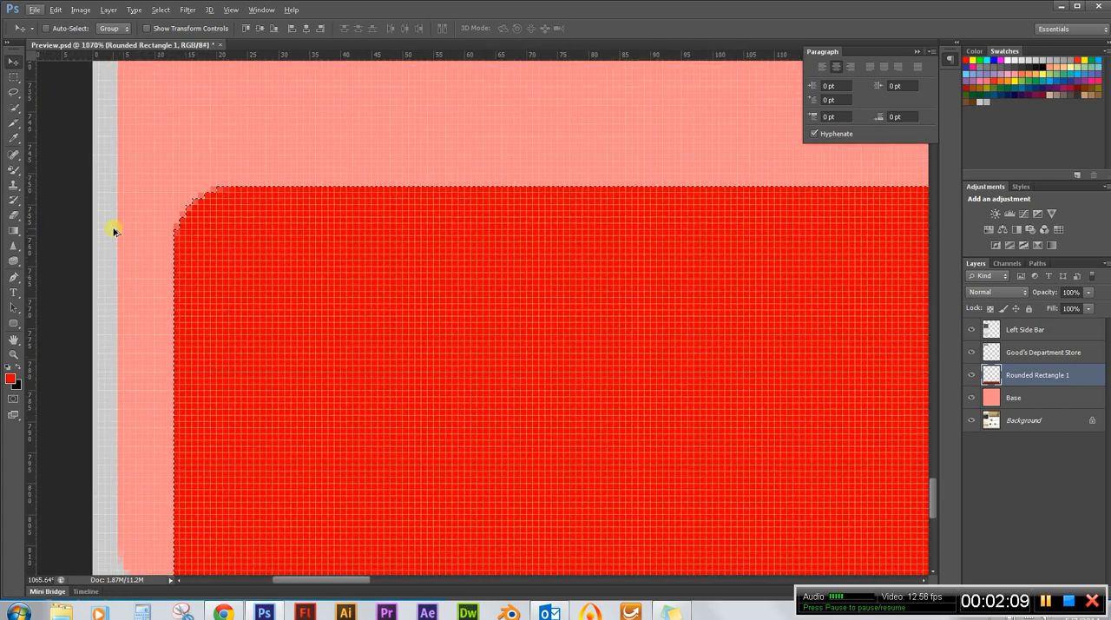
scroll(148, 257, "down", 1)
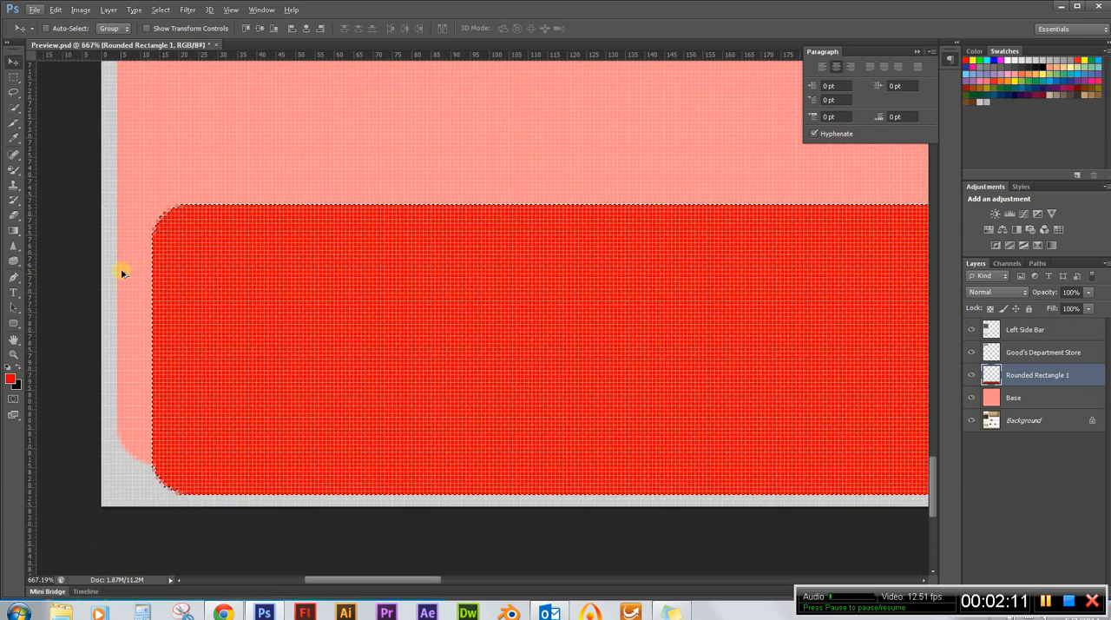
scroll(185, 278, "down", 3)
scroll(347, 312, "down", 2)
scroll(732, 437, "down", 2)
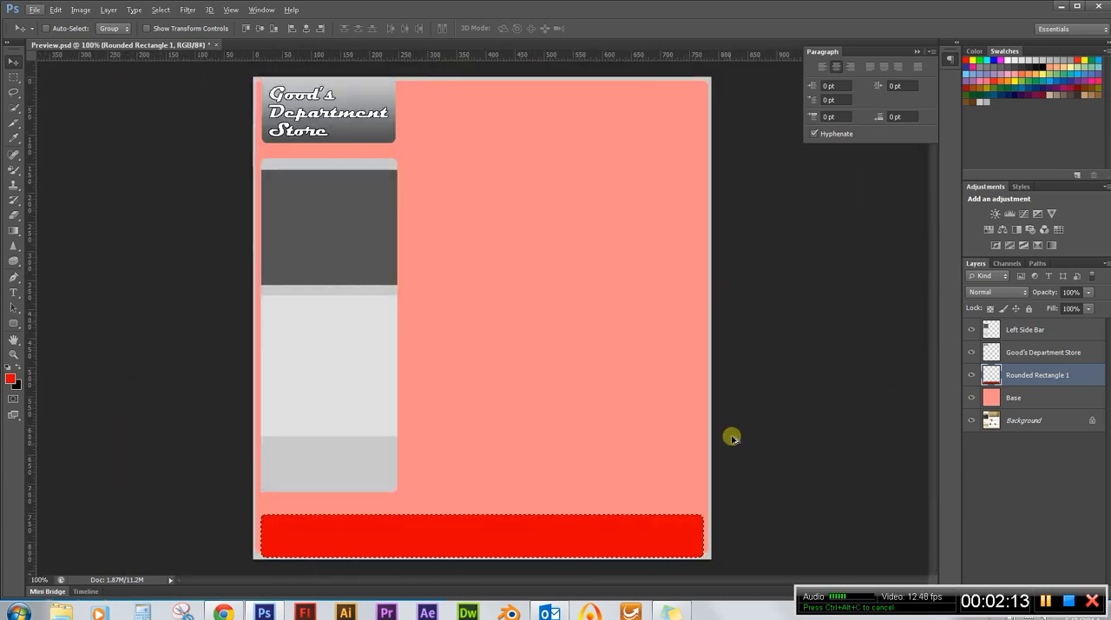
scroll(719, 550, "up", 1)
scroll(718, 550, "up", 10)
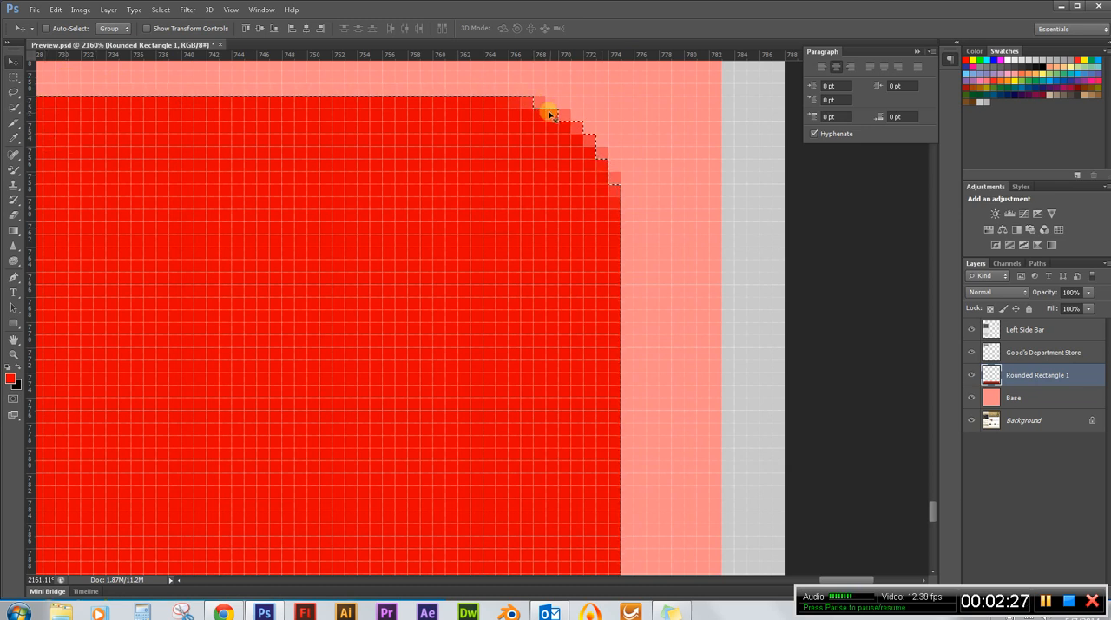
scroll(720, 168, "down", 5)
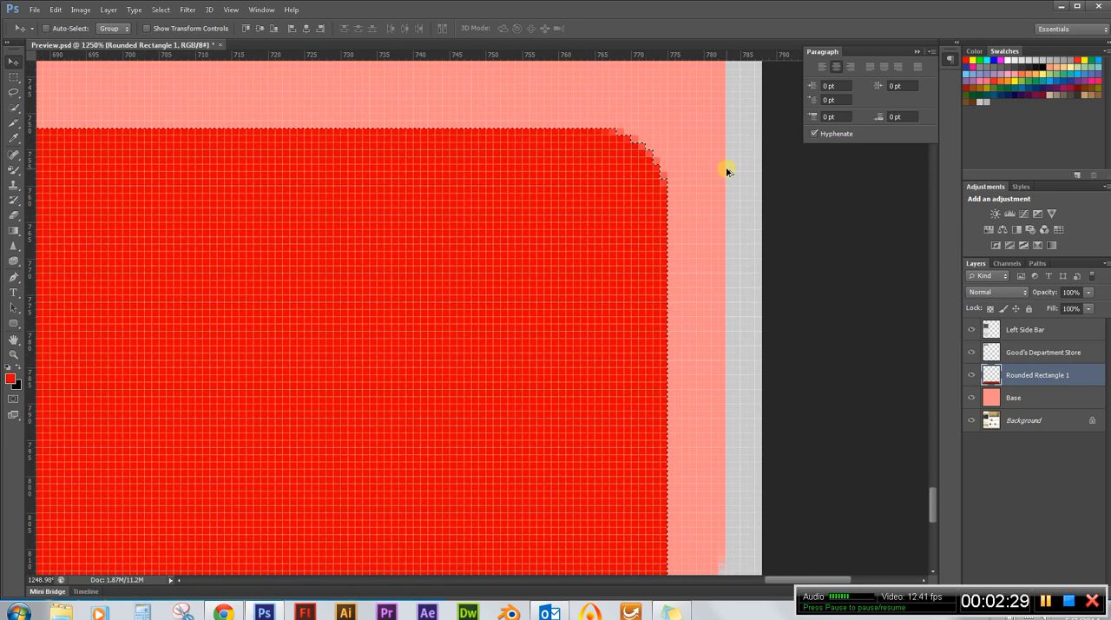
scroll(529, 178, "down", 5)
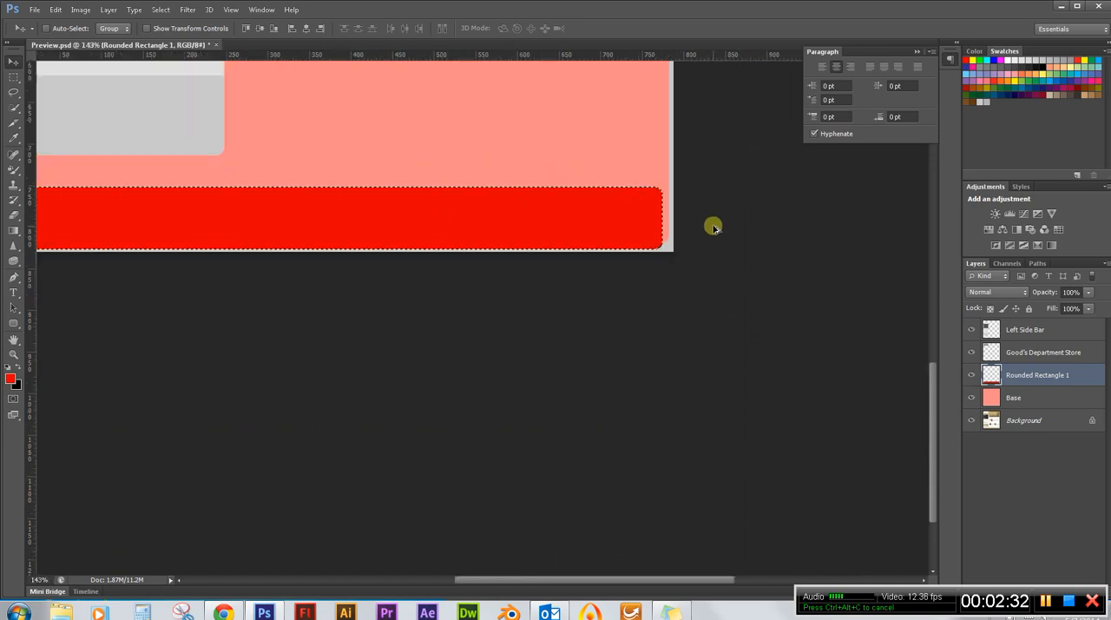
scroll(289, 518, "up", 8)
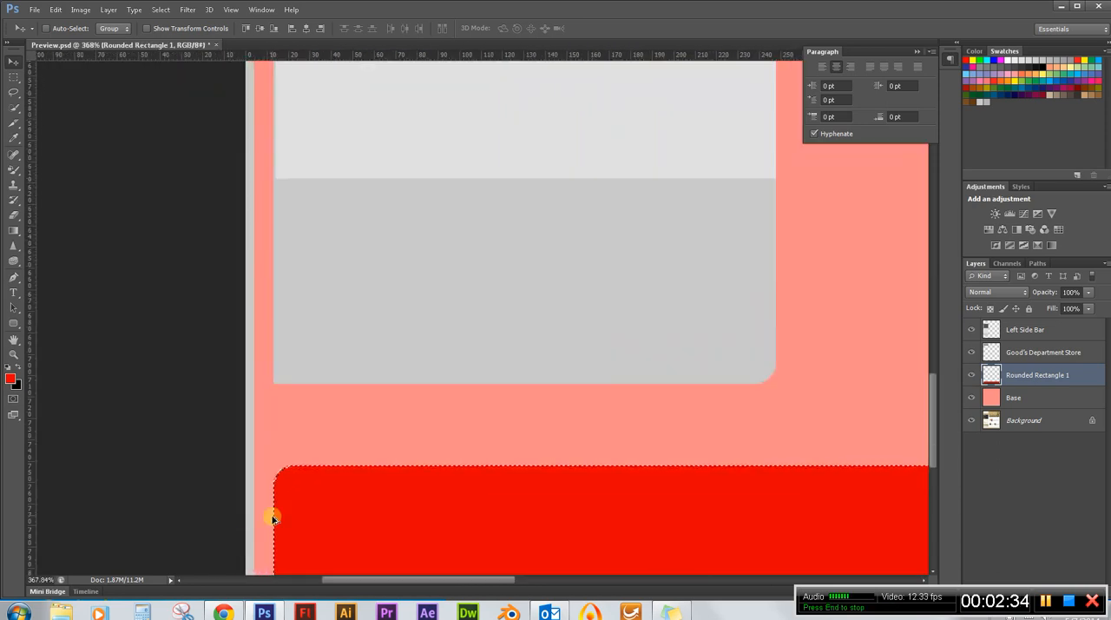
scroll(296, 436, "down", 2)
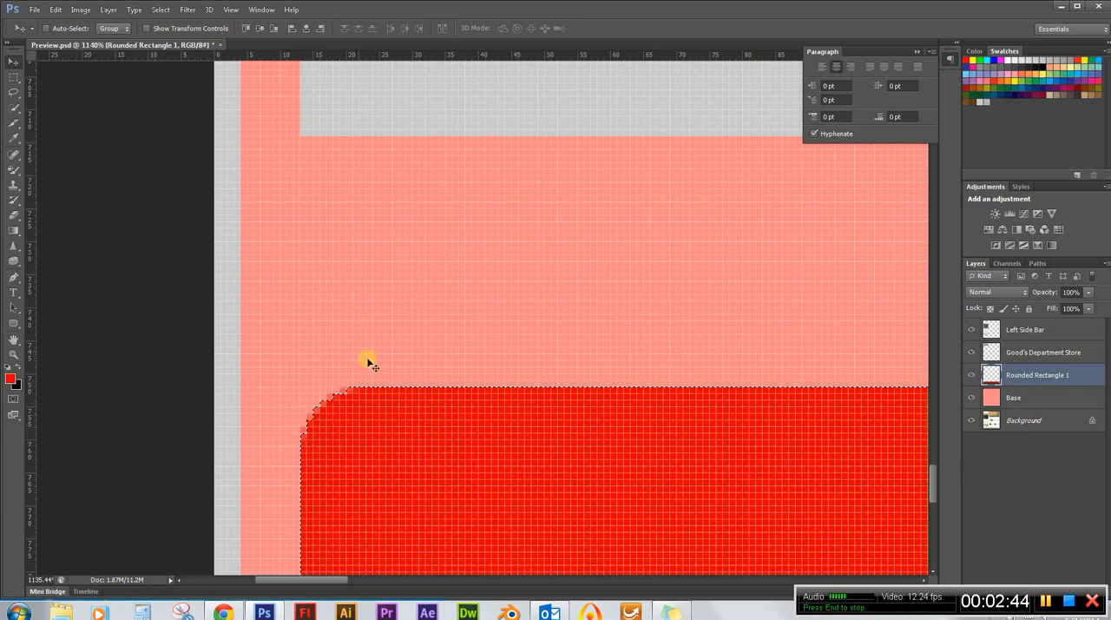
With the Lasso tool in Add to selection mode, include the missed edge pixels at the footer rectangle's upper-left corner.
left_click(13, 92)
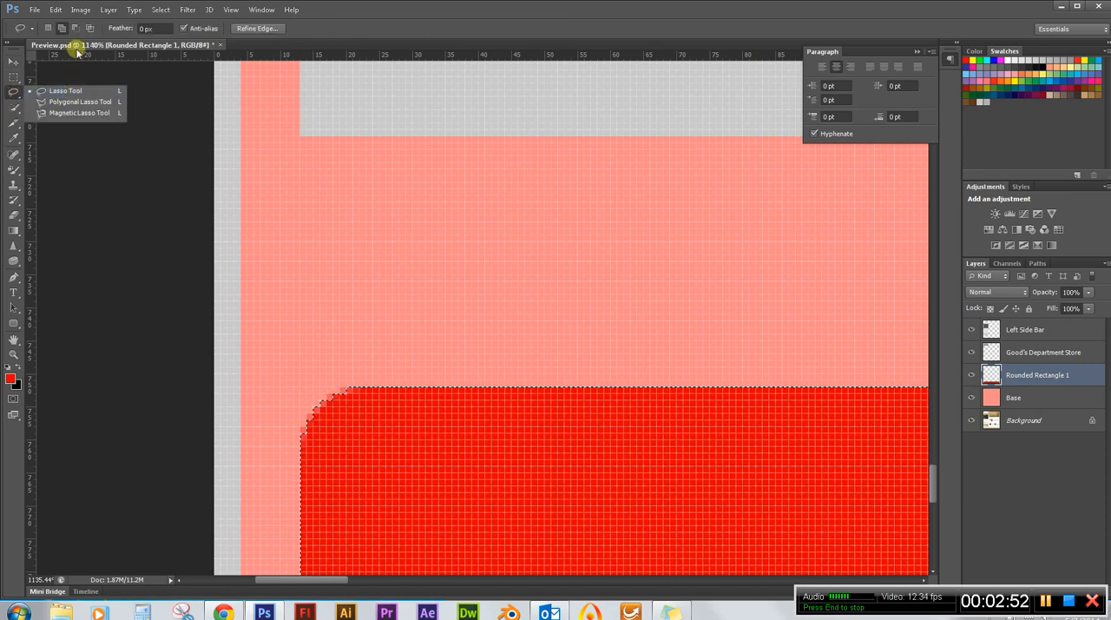
left_click(62, 89)
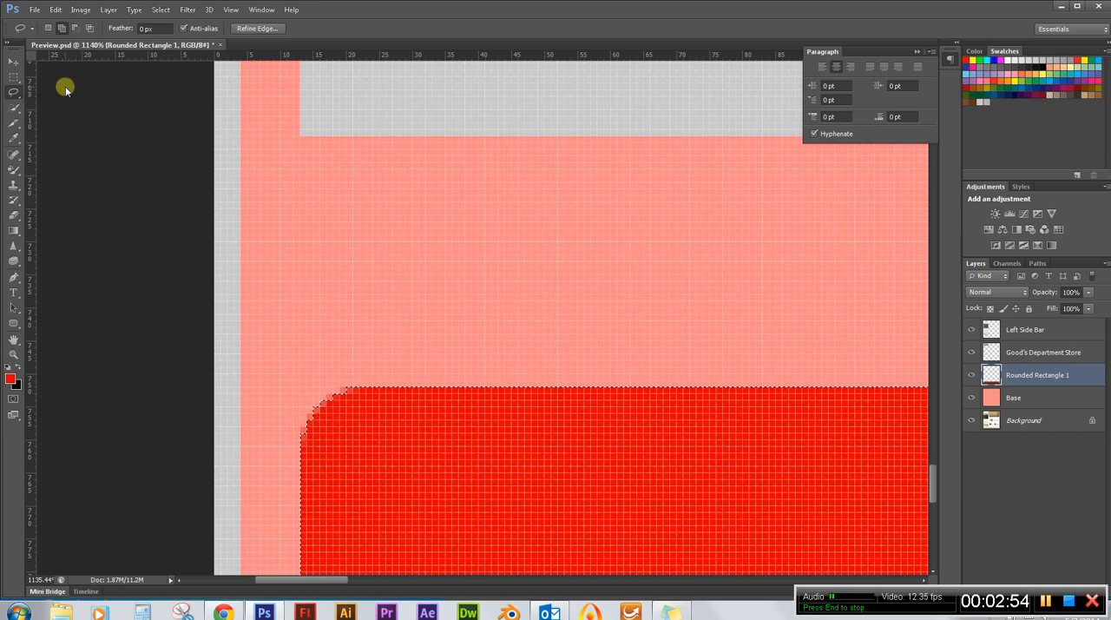
left_click(63, 32)
scroll(391, 330, "up", 5)
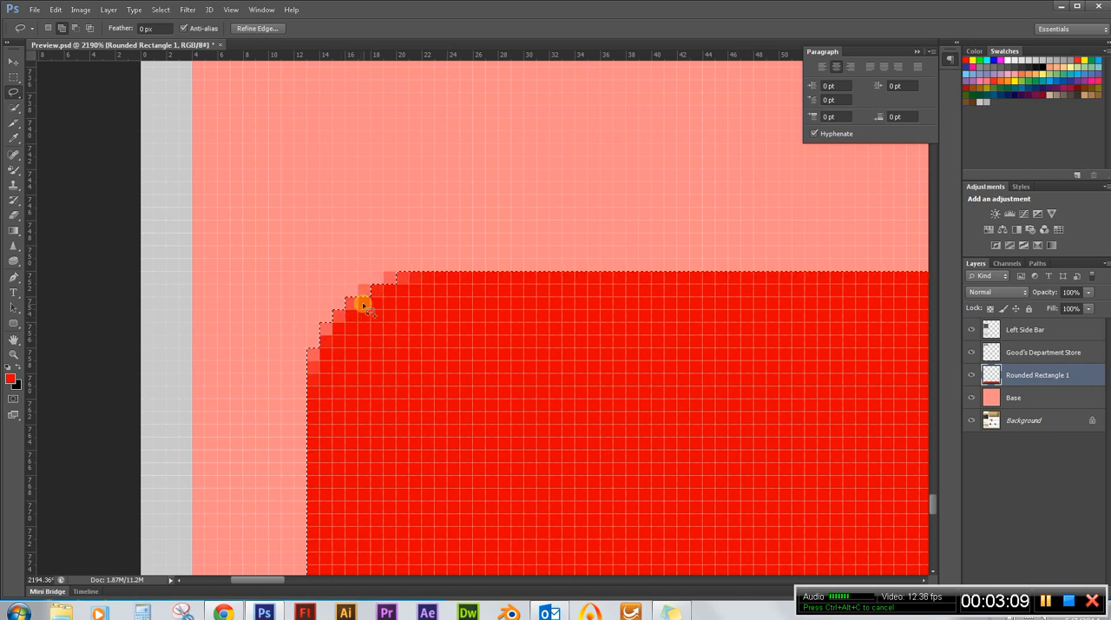
mouse_move(371, 297)
left_mouse_down()
mouse_move(390, 274)
mouse_move(391, 297)
left_mouse_up()
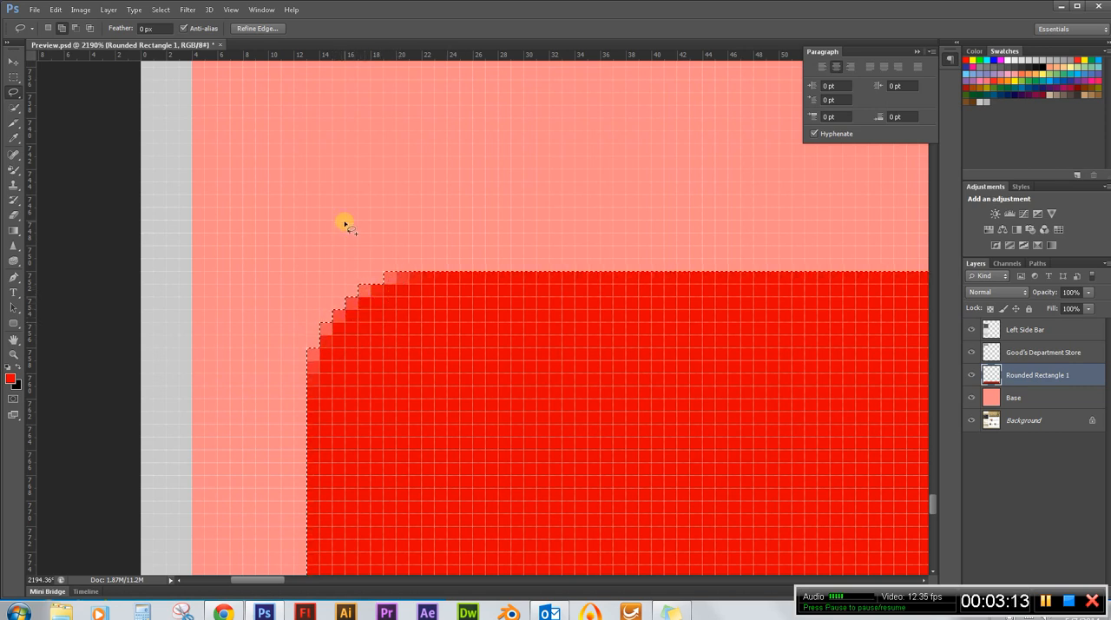
Add the missed edge pixels along the footer rectangle's lower-left corner to the selection with the Lasso tool.
scroll(262, 203, "down", 8)
scroll(367, 377, "up", 10)
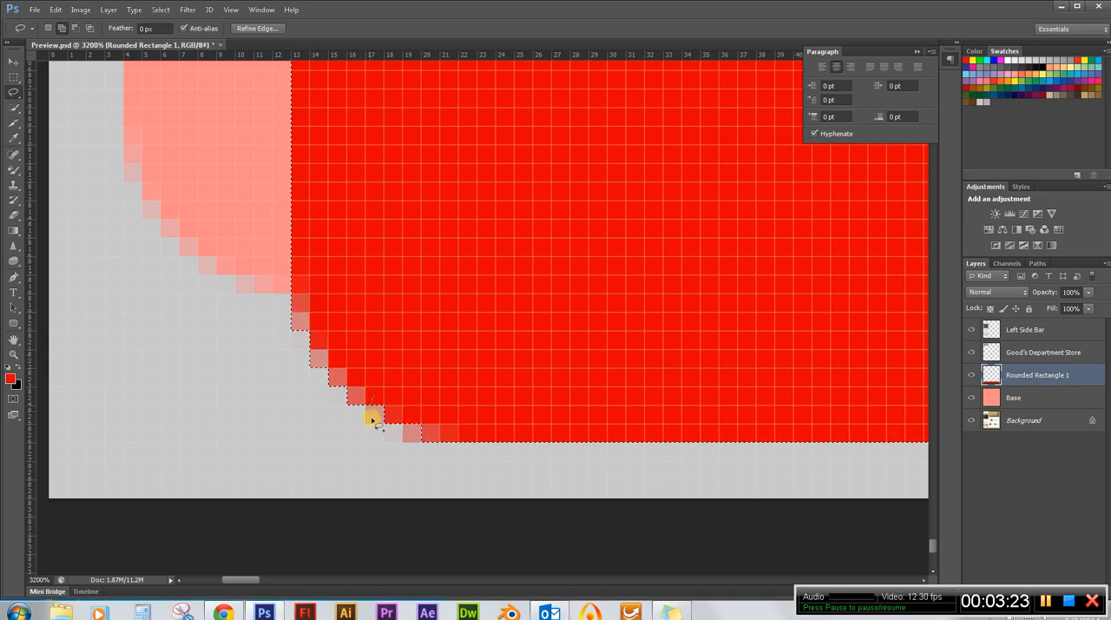
mouse_move(371, 419)
left_mouse_down()
mouse_move(396, 411)
mouse_move(376, 393)
left_mouse_up()
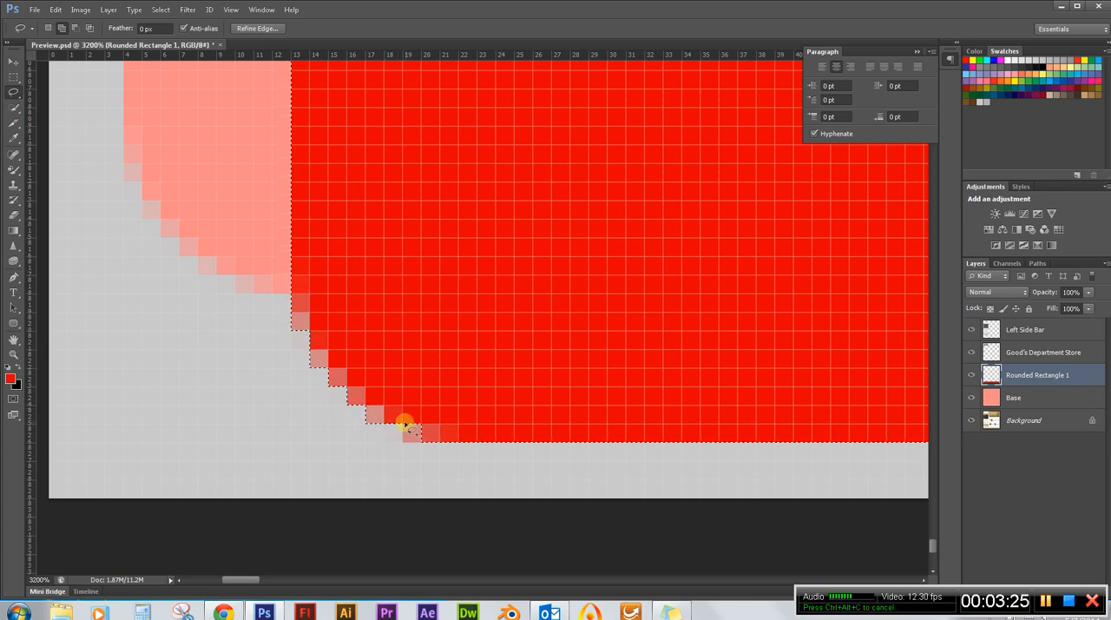
left_click_drag(422, 441, 414, 407)
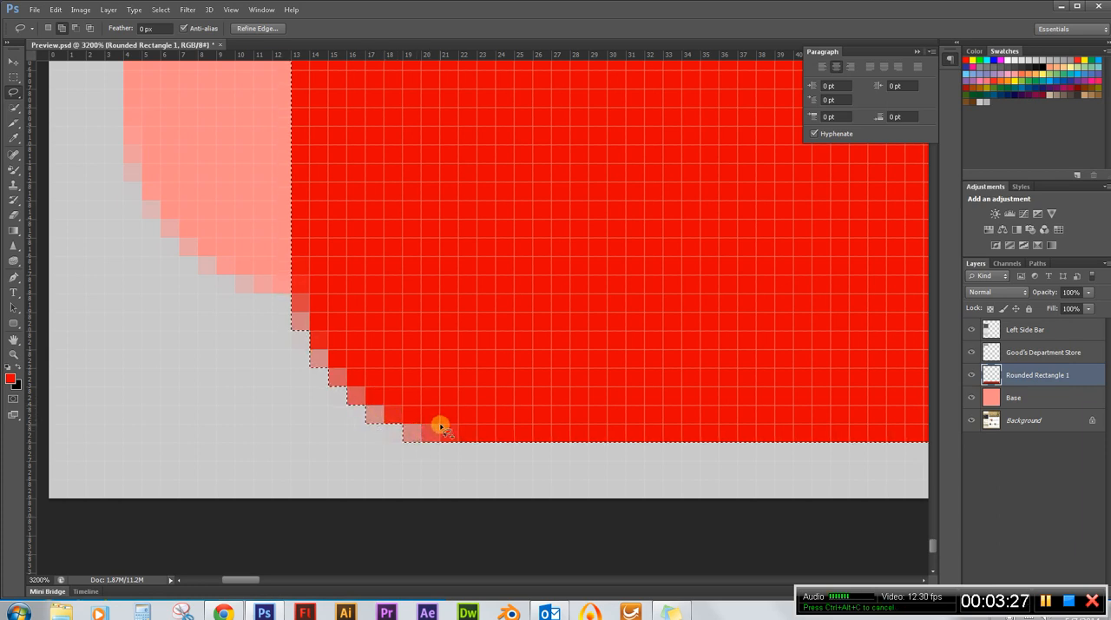
Lasso the unselected edge pixels at the footer rectangle's upper-right corner into the existing selection.
scroll(251, 339, "down", 5)
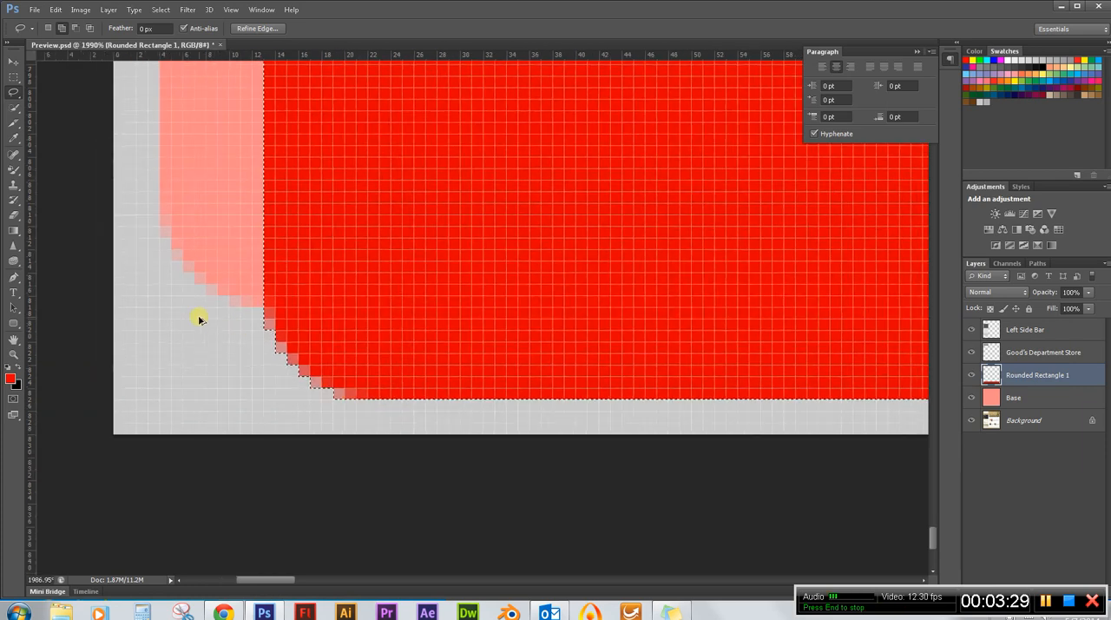
scroll(188, 318, "down", 5)
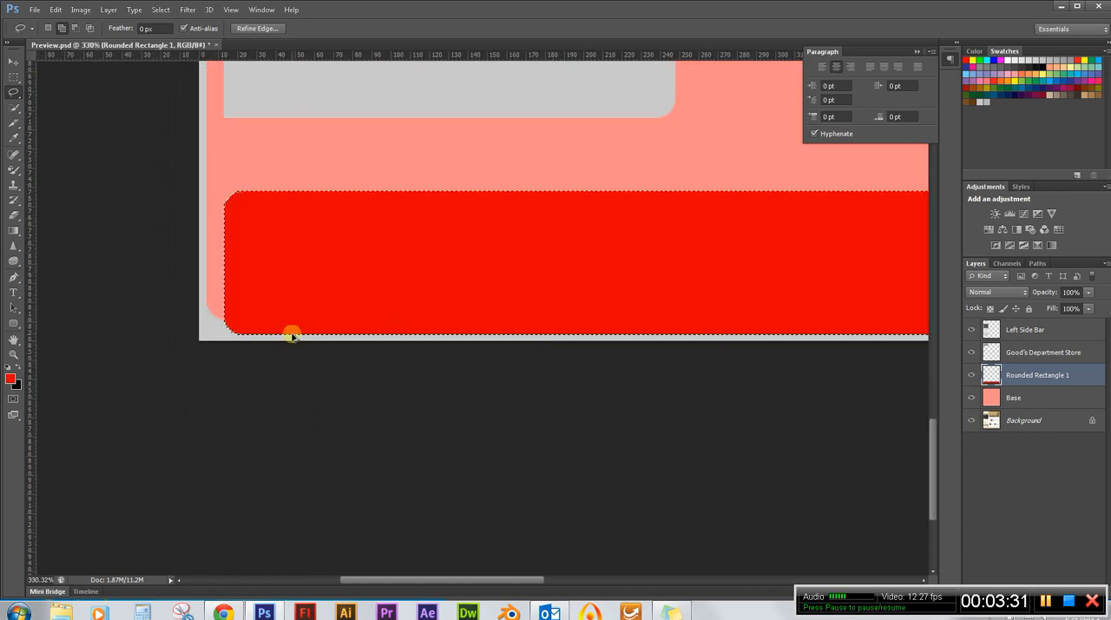
scroll(393, 326, "down", 3)
scroll(703, 490, "up", 4)
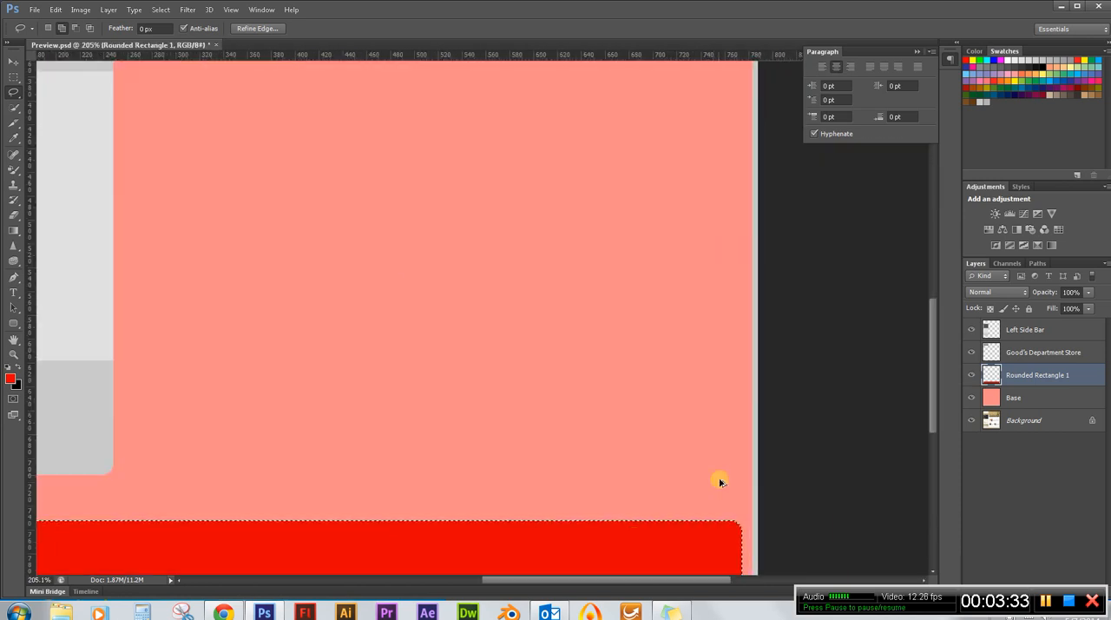
scroll(707, 313, "down", 3)
scroll(720, 559, "up", 5)
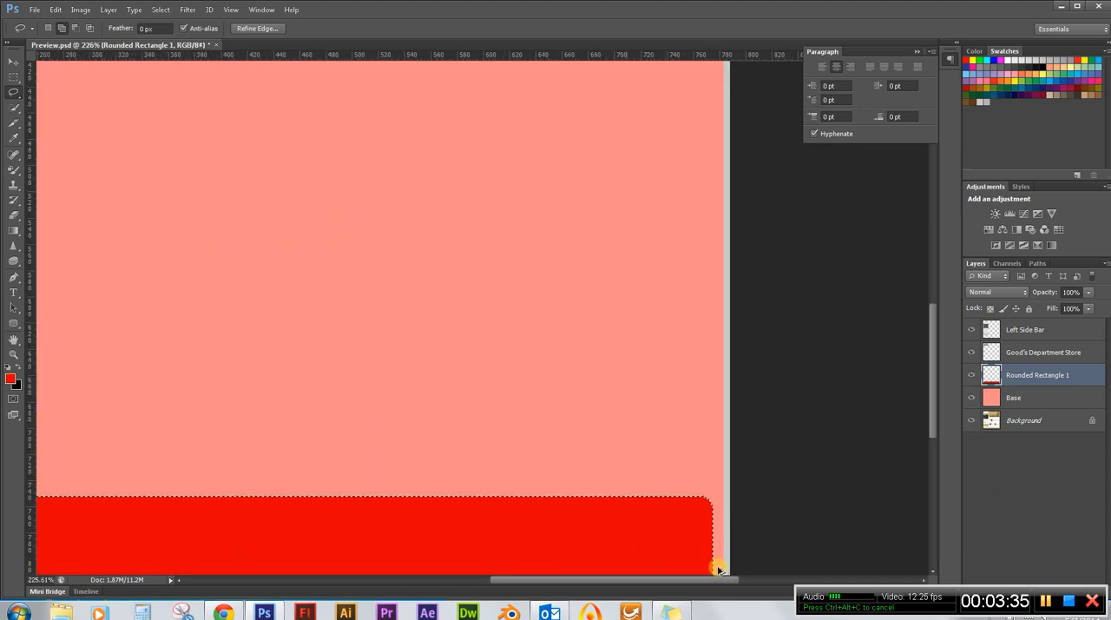
scroll(720, 553, "up", 2)
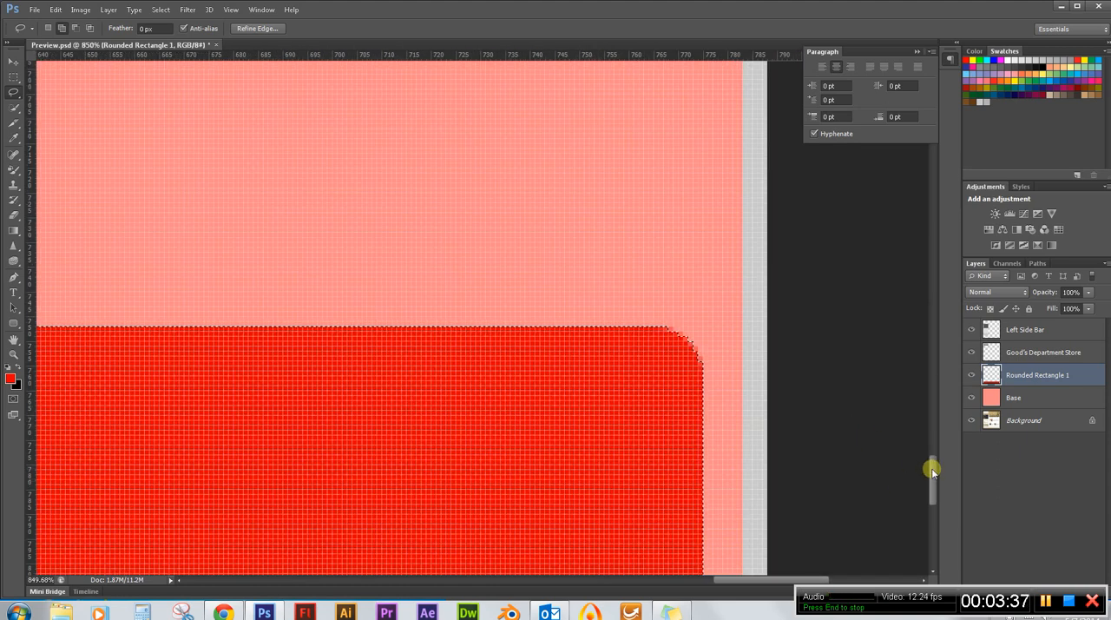
left_click_drag(932, 463, 932, 484)
scroll(734, 217, "up", 5)
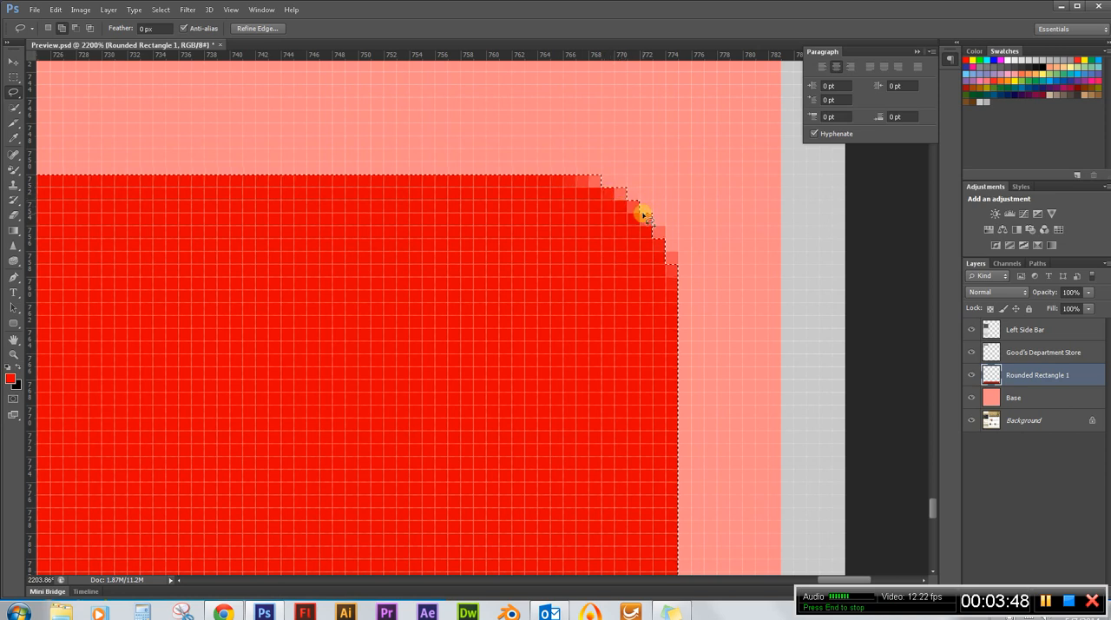
mouse_move(650, 234)
left_mouse_down()
mouse_move(657, 242)
mouse_move(654, 229)
mouse_move(665, 230)
mouse_move(647, 231)
left_mouse_up()
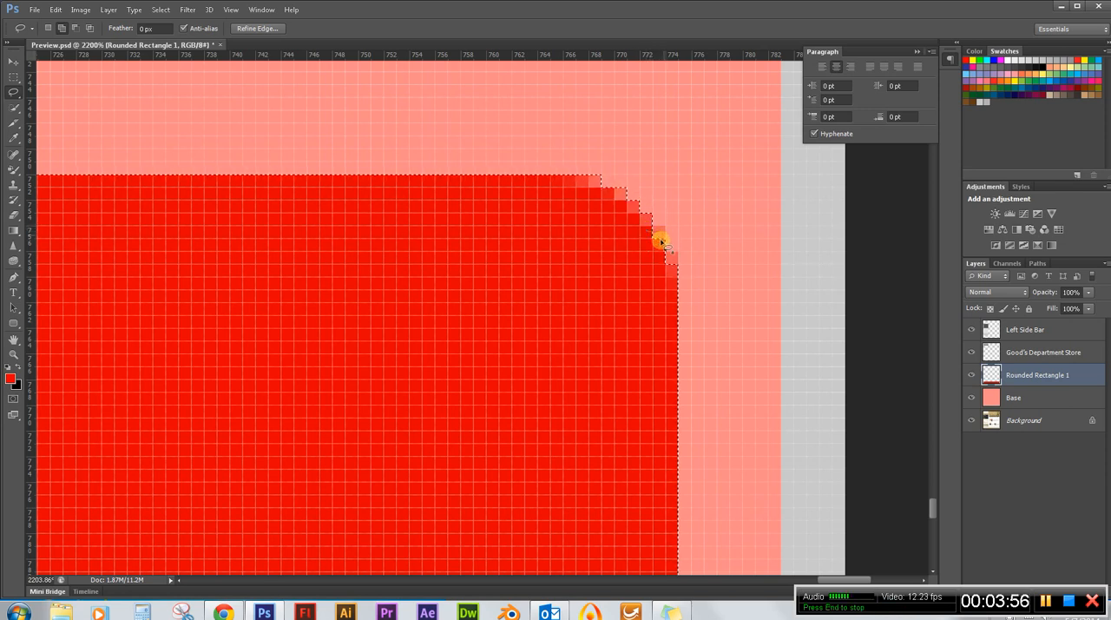
left_click_drag(663, 262, 667, 262)
Extend the selection with the Lasso tool over the faded edge pixels at the footer rectangle's lower-right corner.
scroll(706, 213, "down", 10)
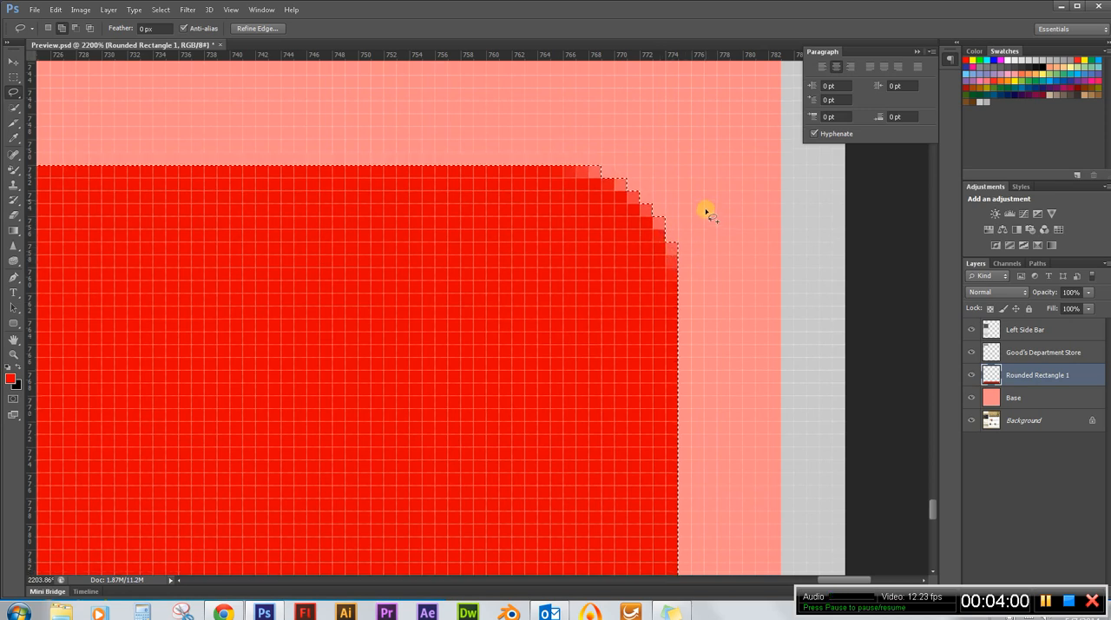
scroll(703, 212, "down", 20)
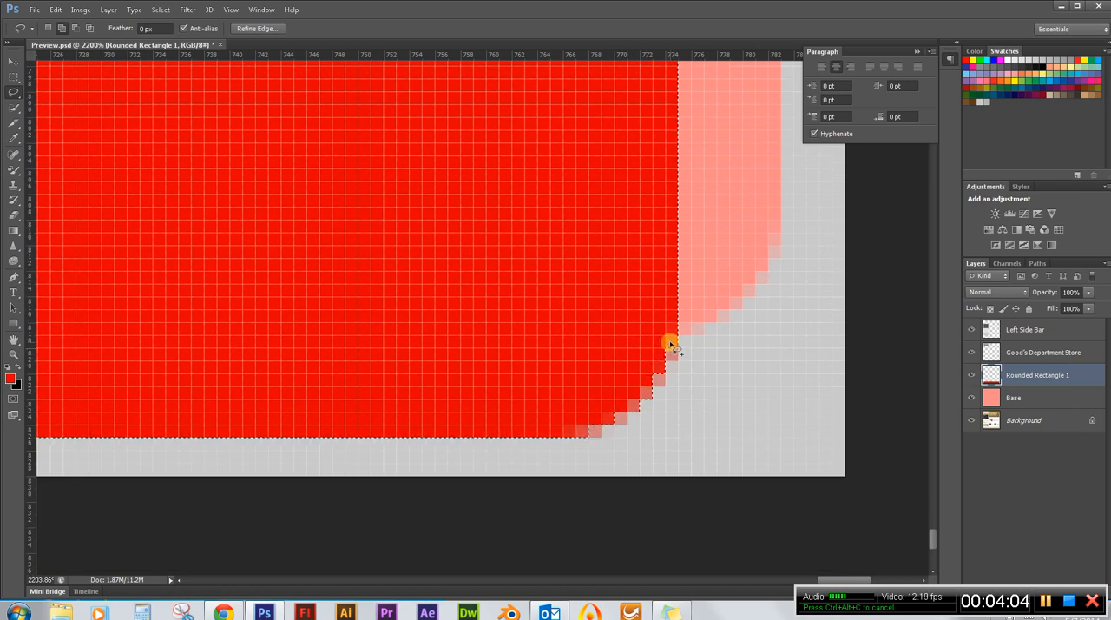
left_click_drag(656, 343, 656, 347)
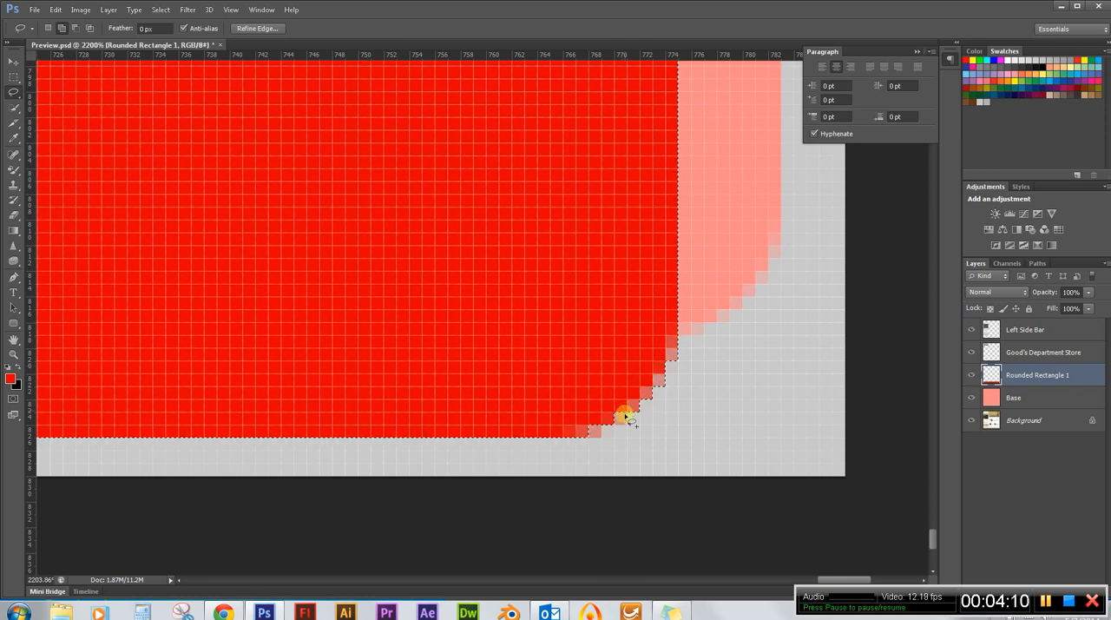
left_click_drag(618, 424, 625, 415)
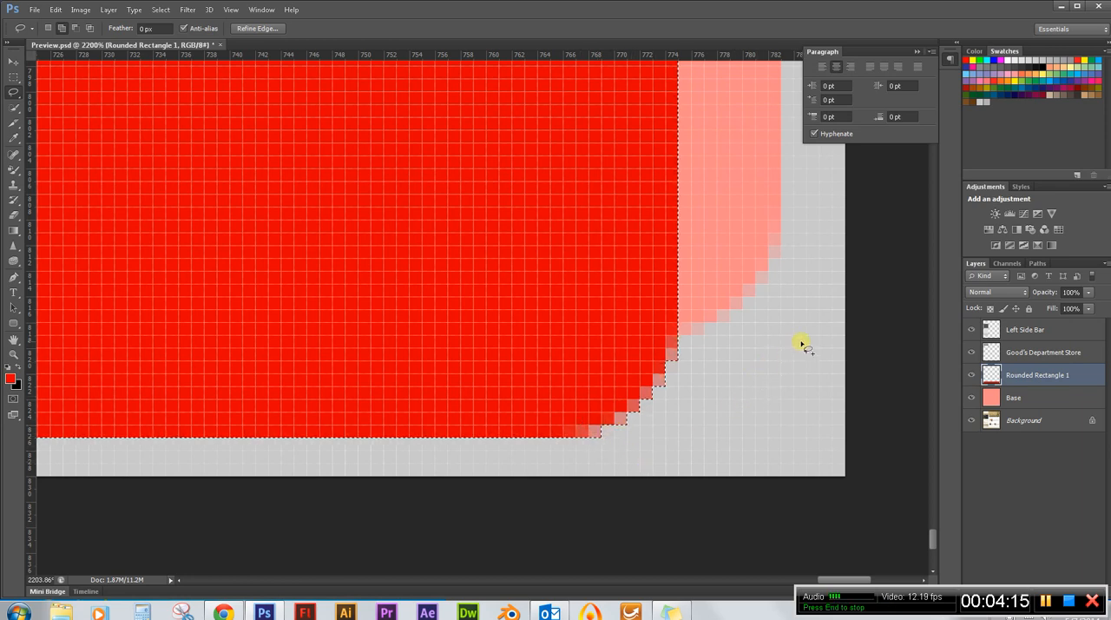
scroll(805, 345, "down", 10)
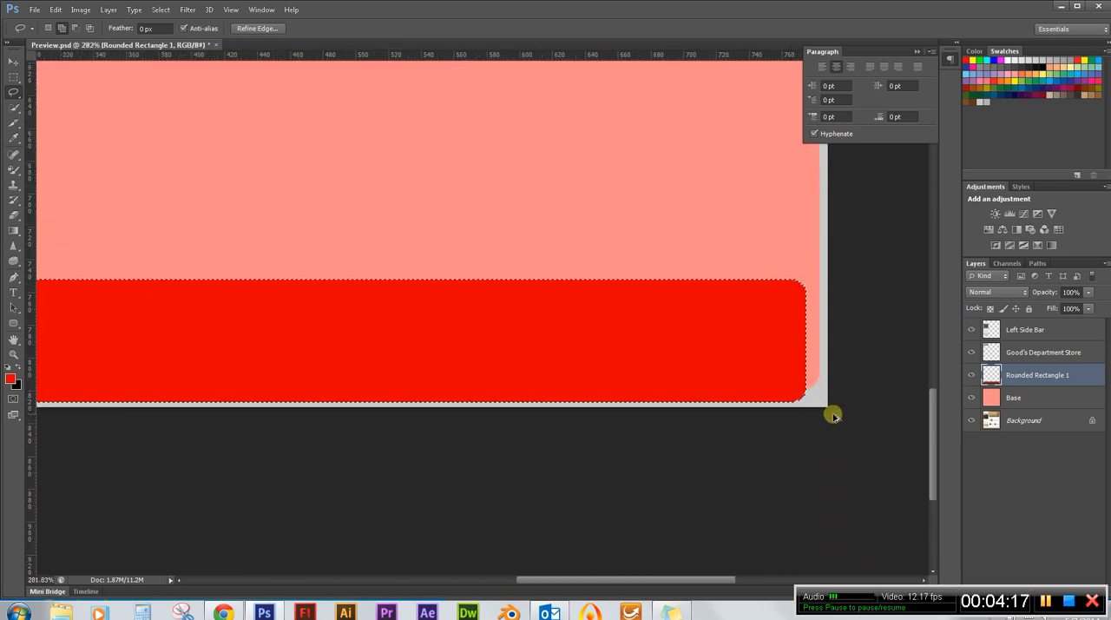
scroll(865, 399, "down", 4)
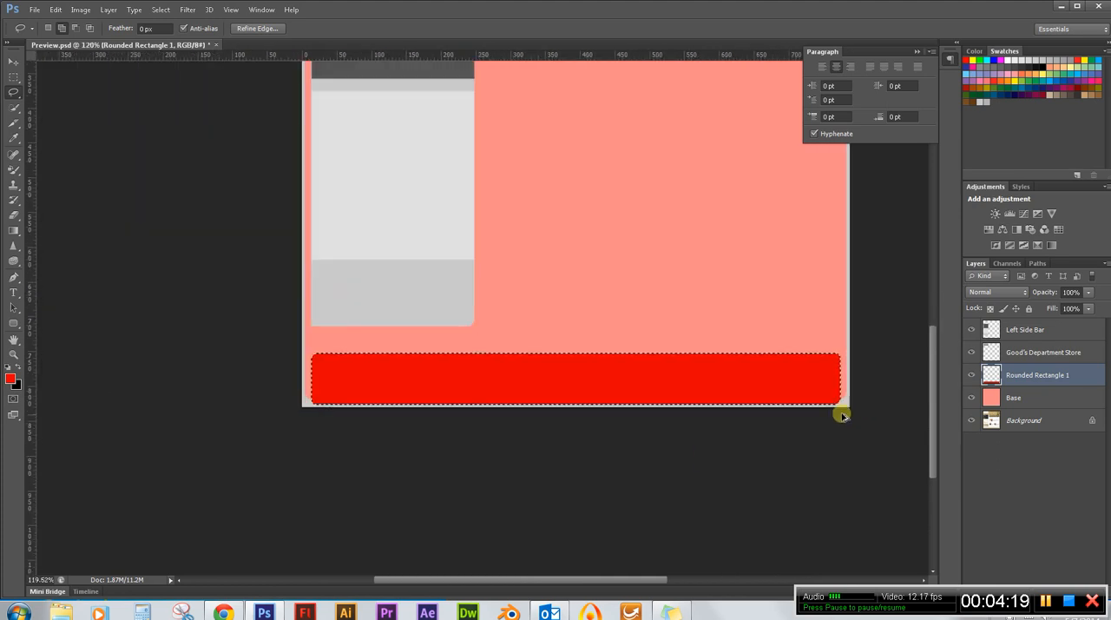
scroll(310, 371, "up", 6)
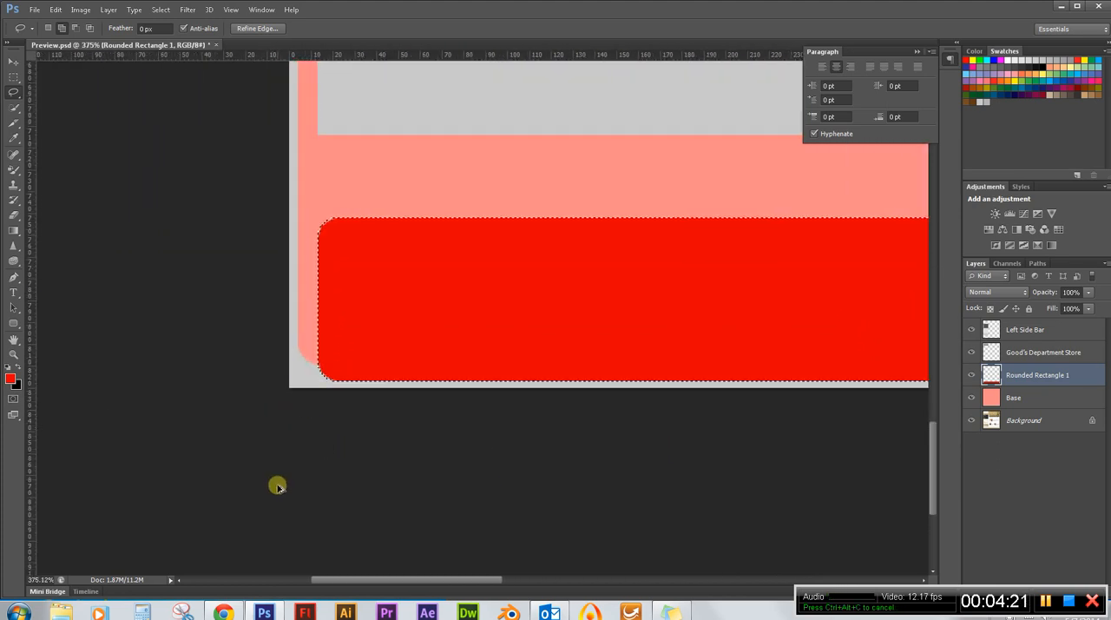
scroll(182, 456, "down", 2)
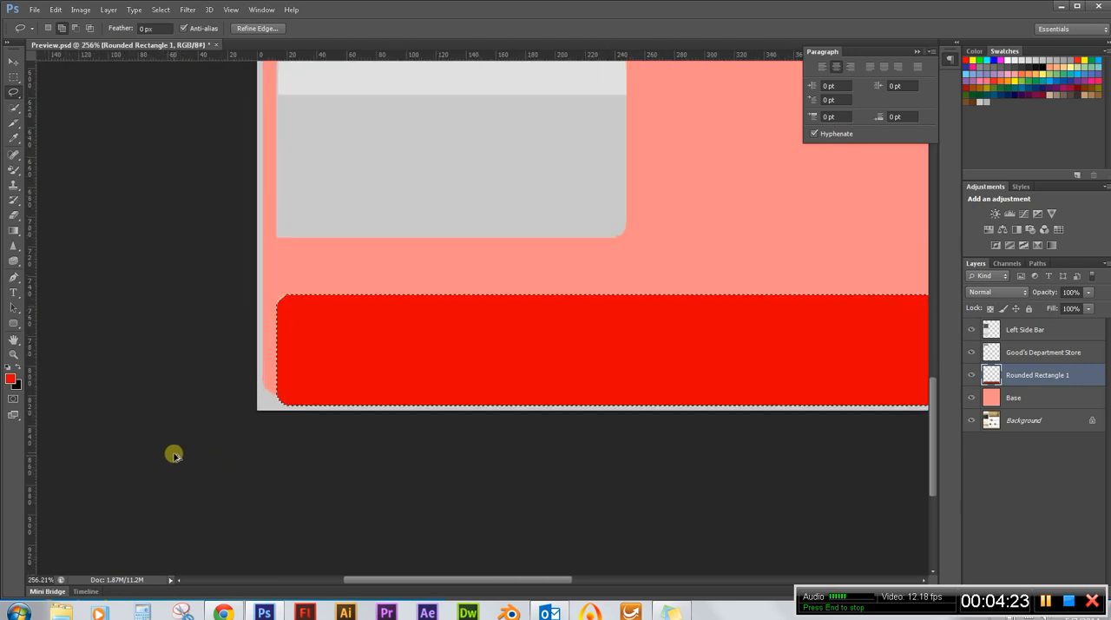
scroll(220, 439, "down", 3)
scroll(441, 422, "up", 1)
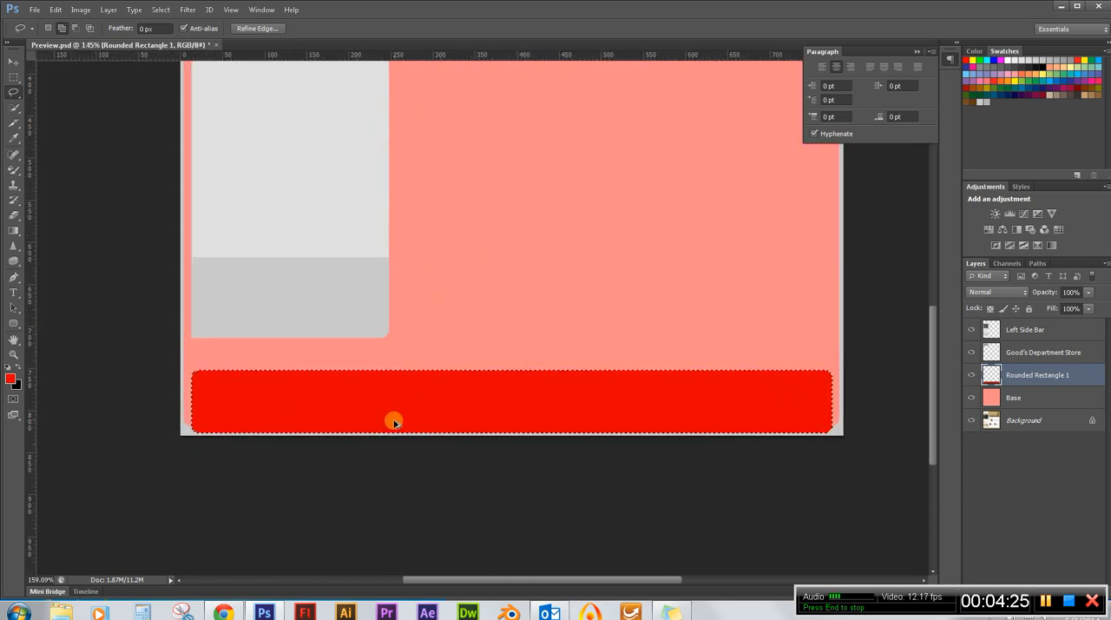
Sample the dark grey at the lower edge of the logo's gradient with the Eyedropper as the foreground colour.
scroll(394, 422, "up", 1)
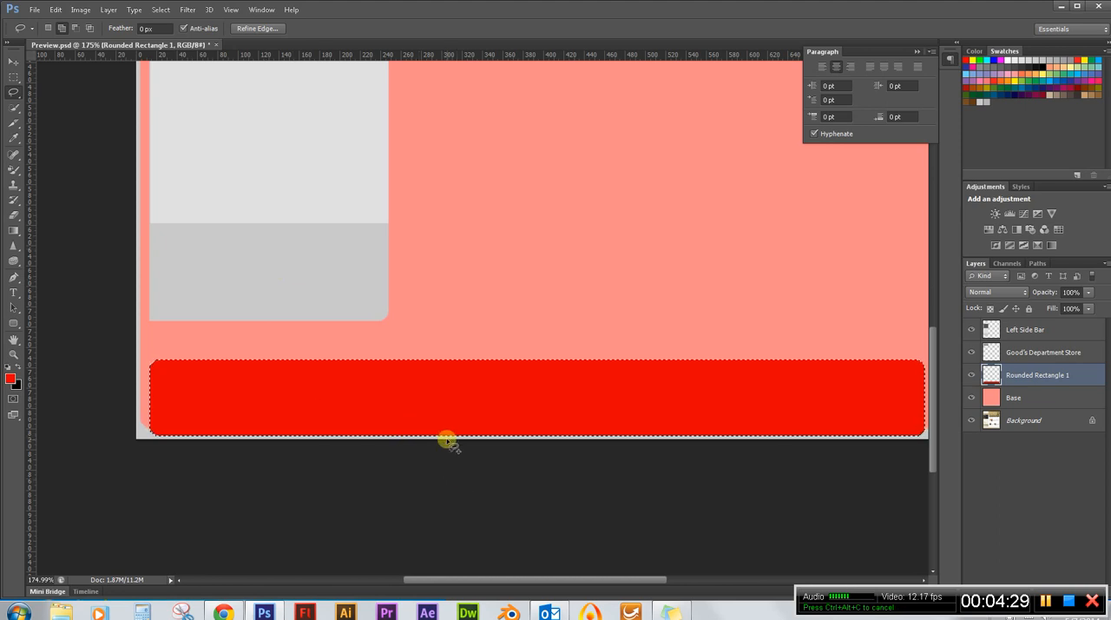
scroll(443, 560, "down", 5)
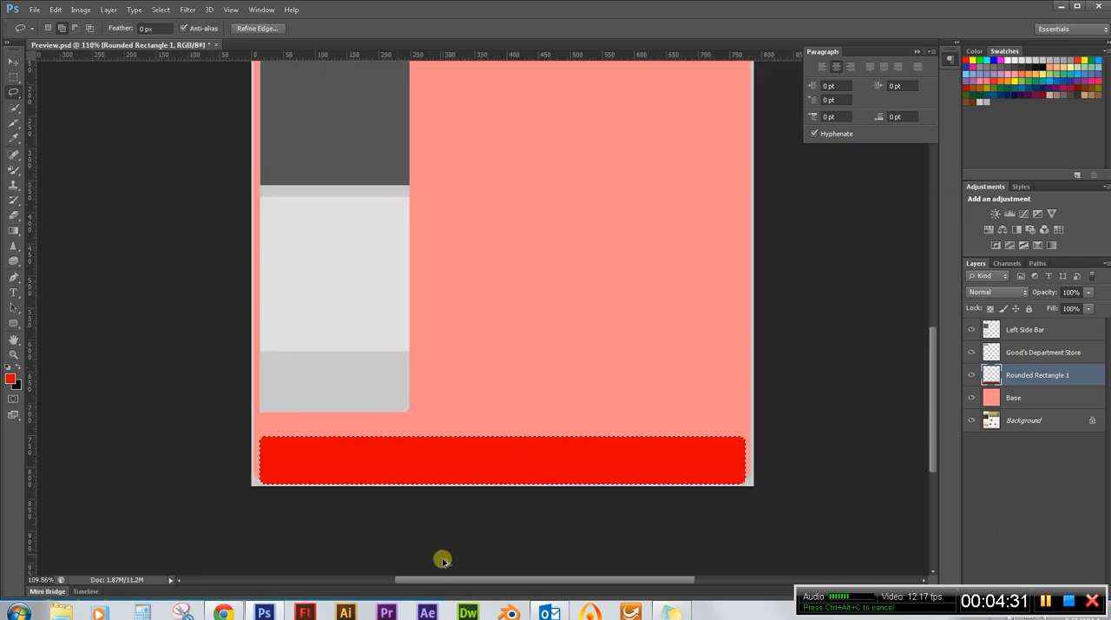
scroll(384, 384, "down", 2)
scroll(385, 384, "up", 5)
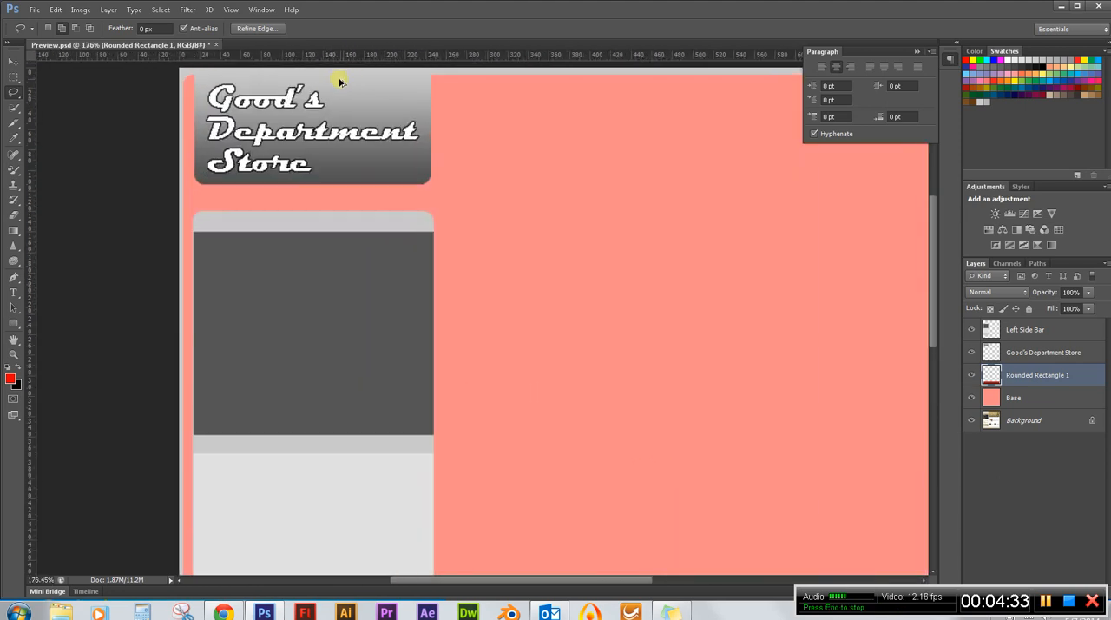
scroll(341, 81, "up", 1)
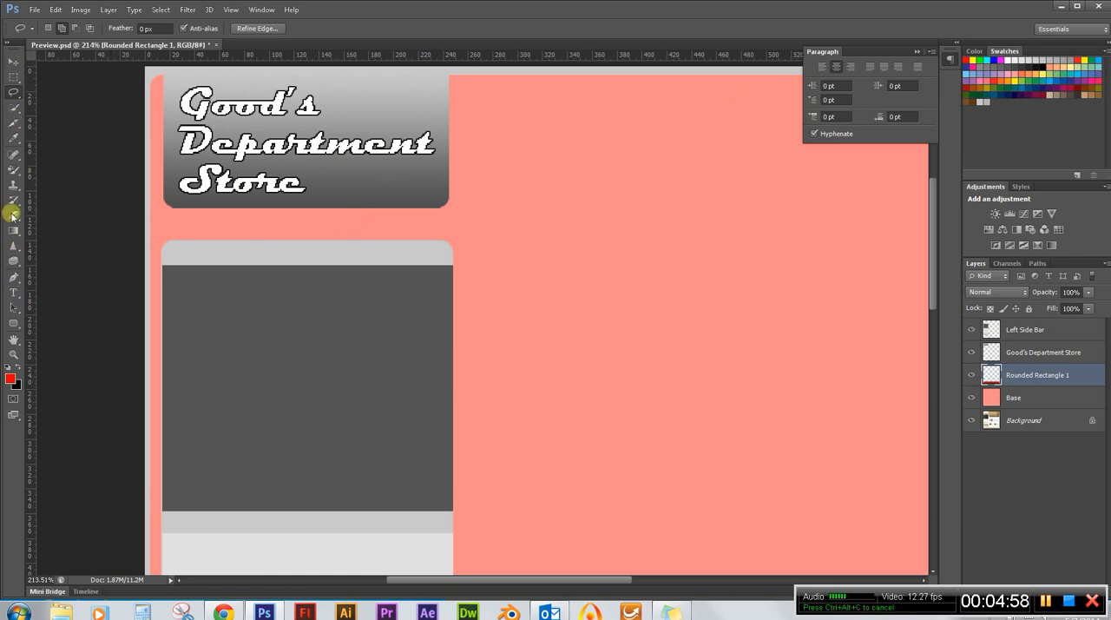
left_click(13, 137)
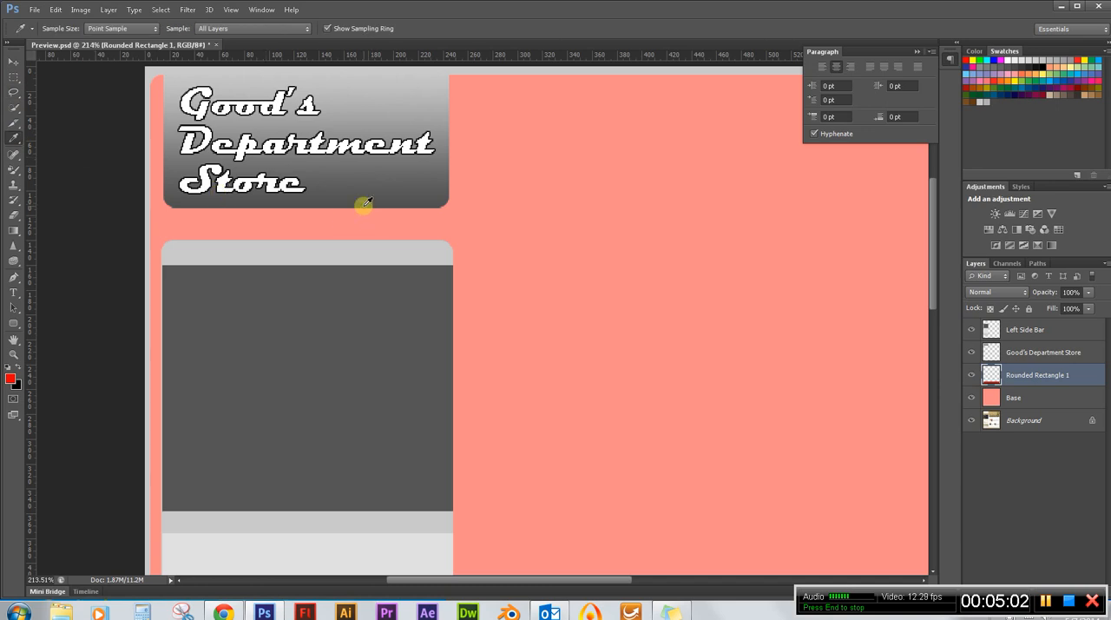
scroll(365, 202, "up", 5)
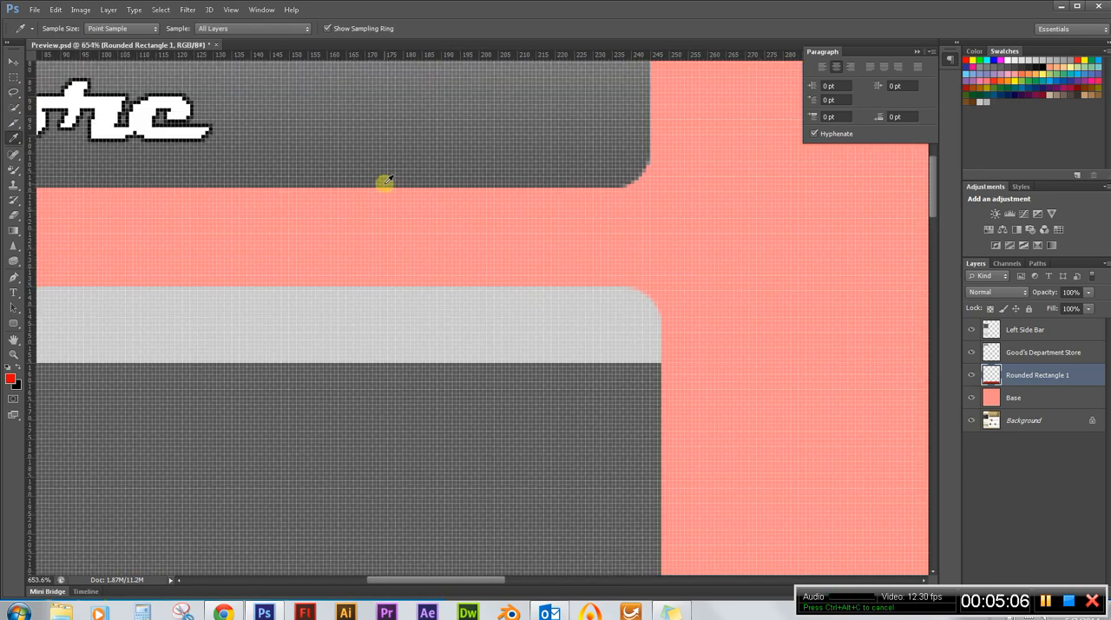
left_click(386, 180)
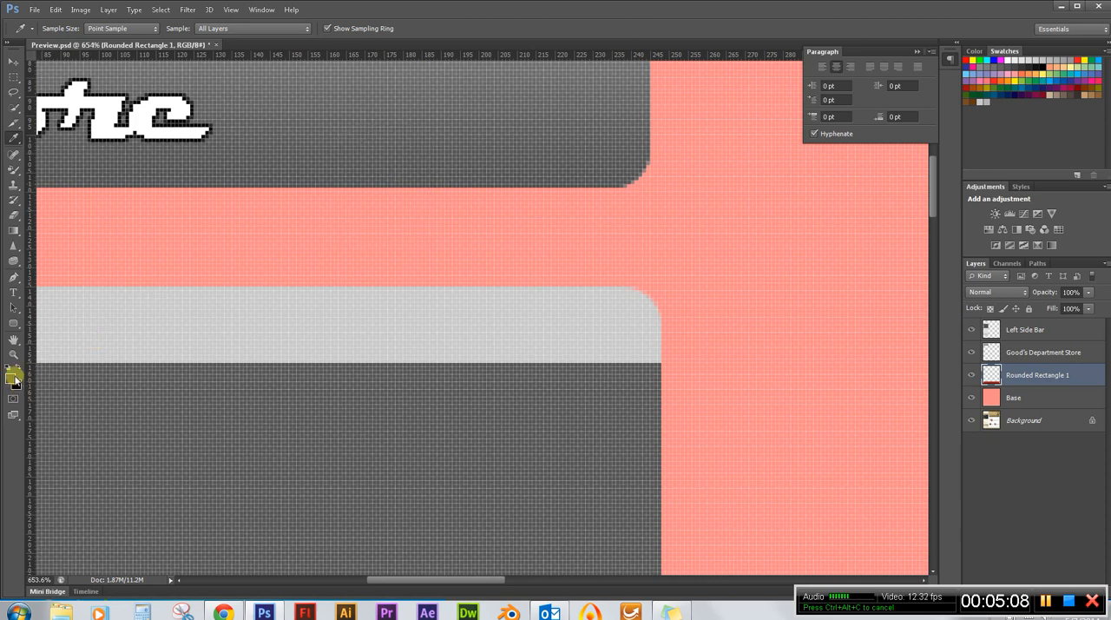
Add the sampled foreground colour to the swatches under the name "grad char" and close the Color Picker.
left_click(11, 378)
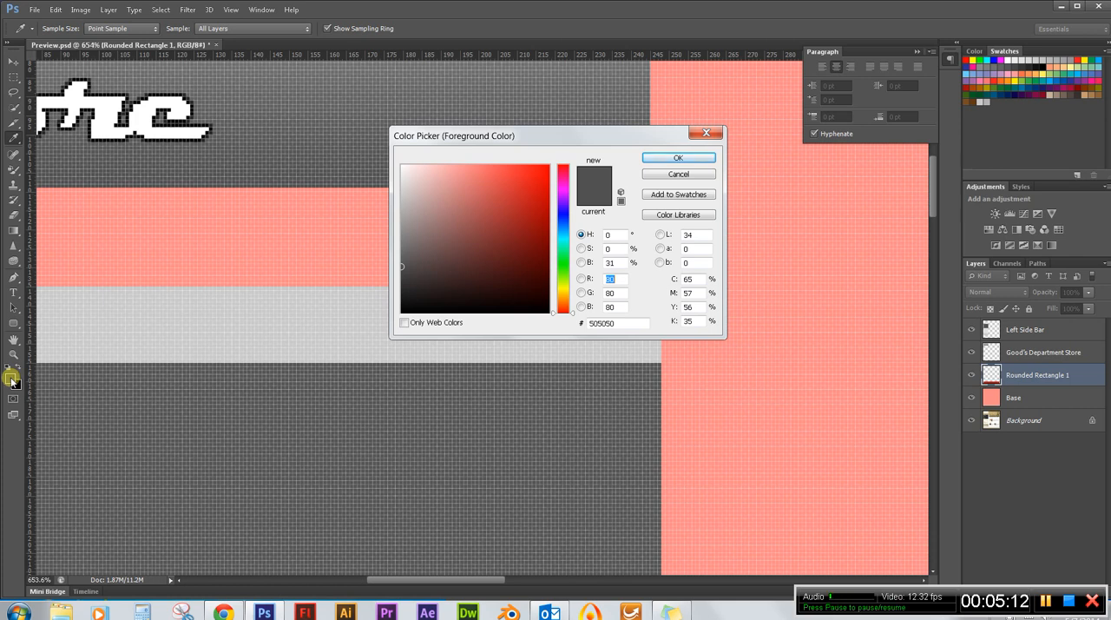
left_click(665, 197)
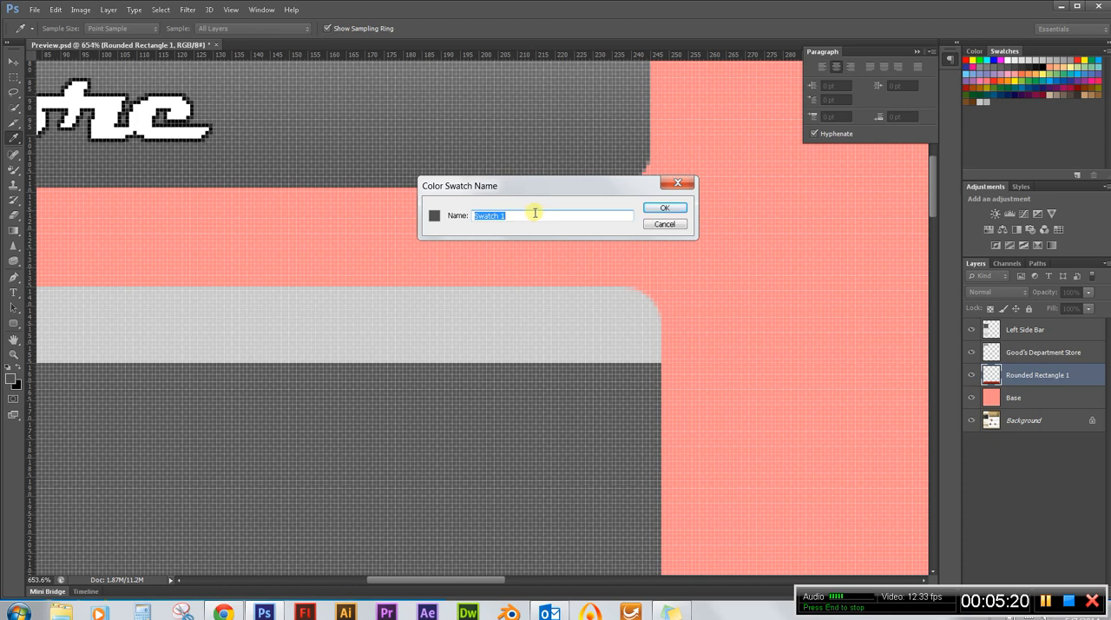
type("gr")
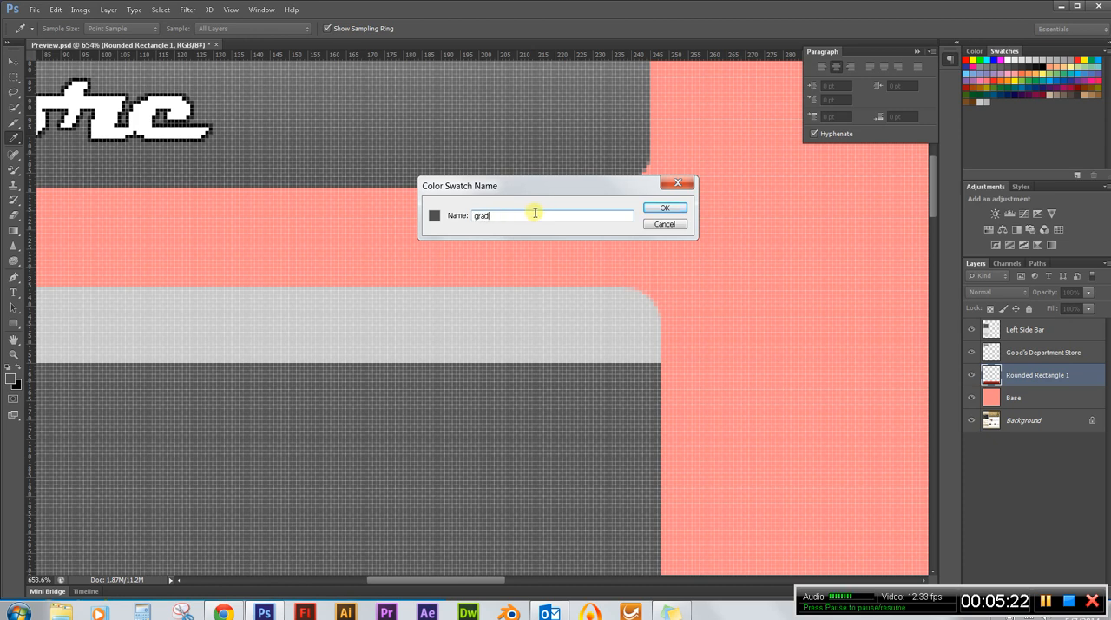
type("ad")
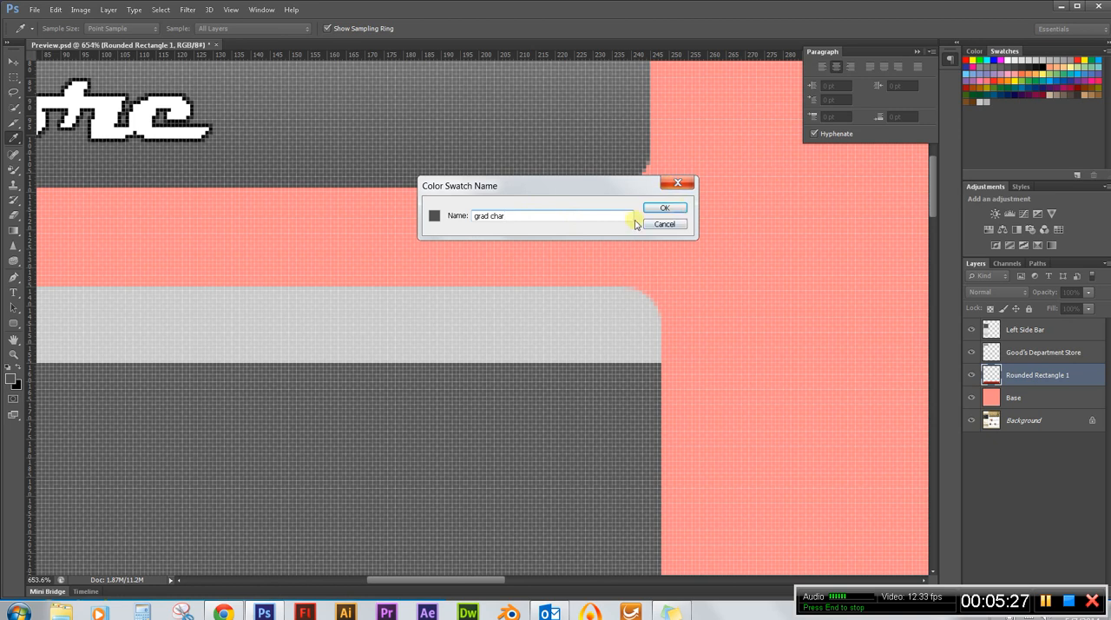
left_click(663, 210)
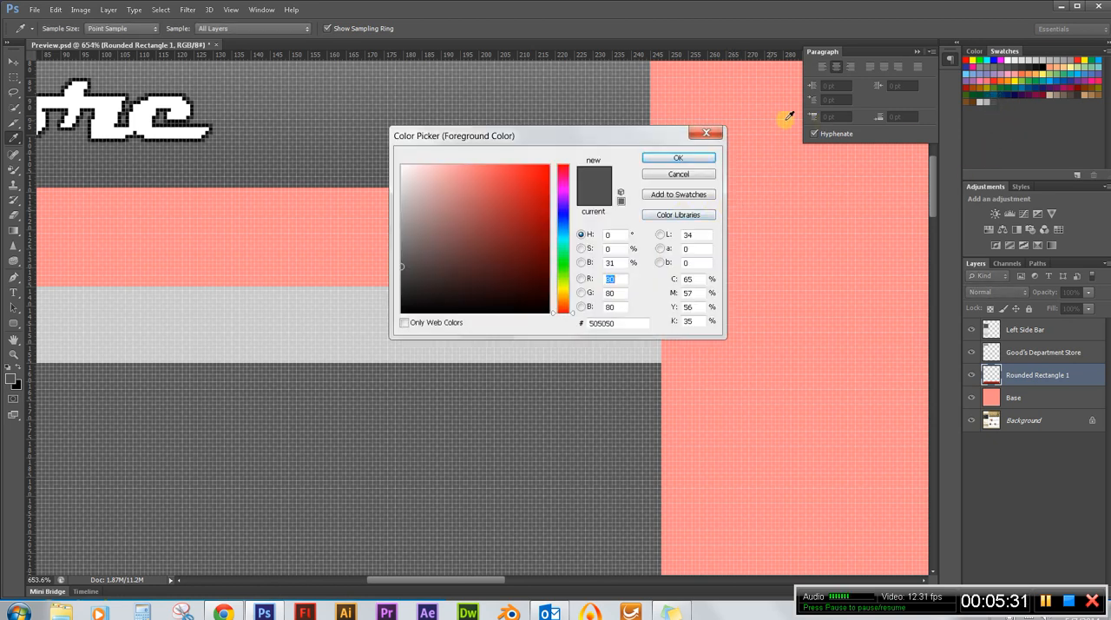
left_click(707, 135)
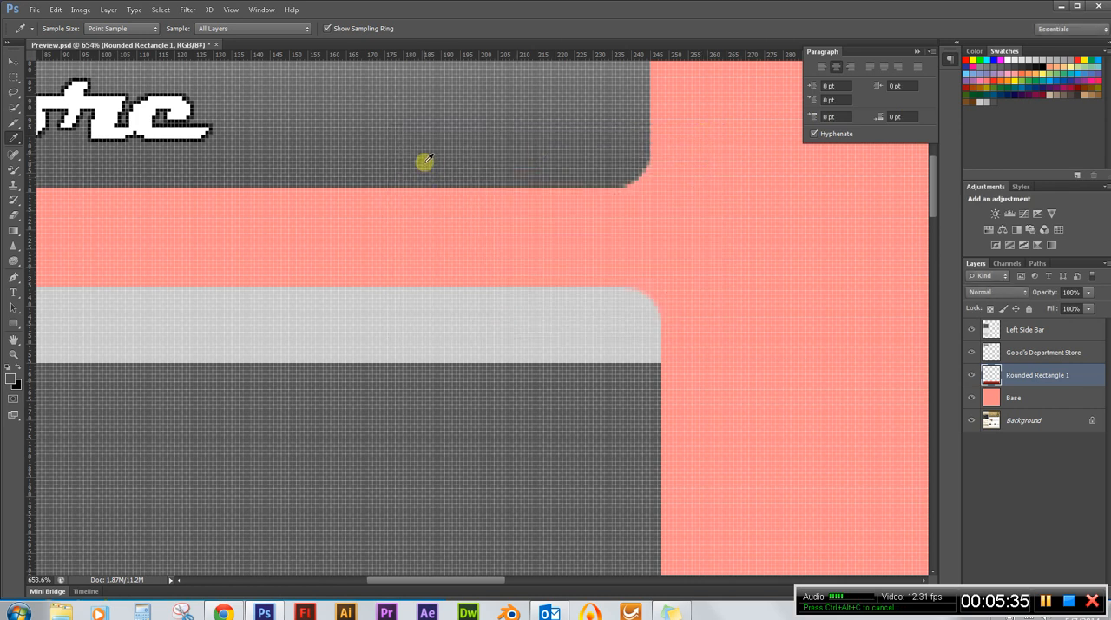
Open the Gradient tool's current gradient for editing and remove its orange middle colour stop.
scroll(425, 161, "down", 10)
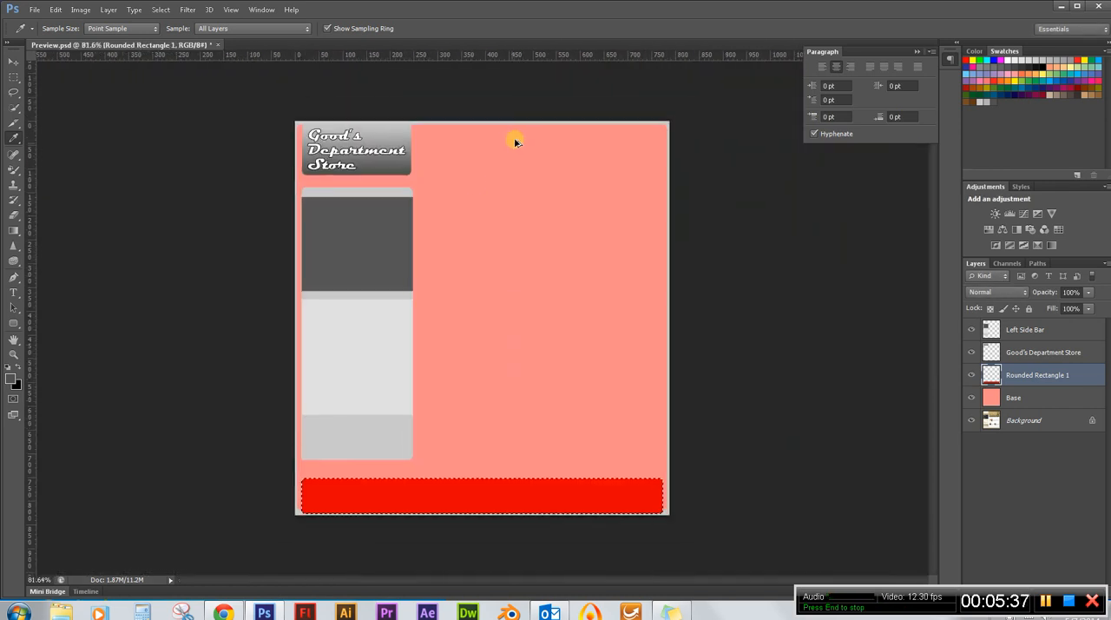
scroll(392, 416, "up", 2)
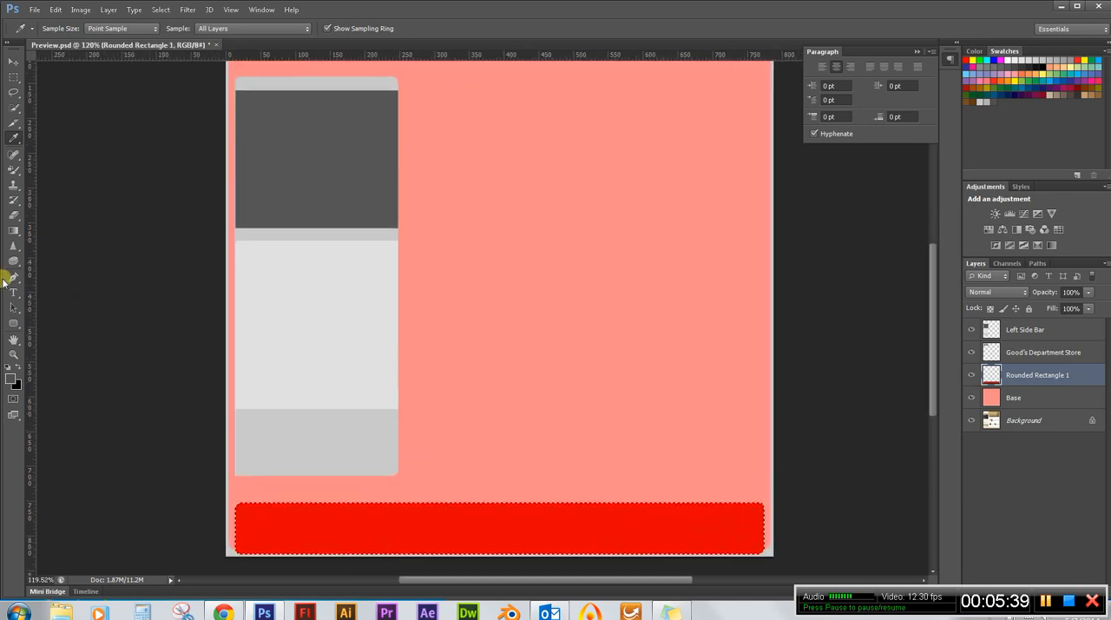
left_click(14, 231)
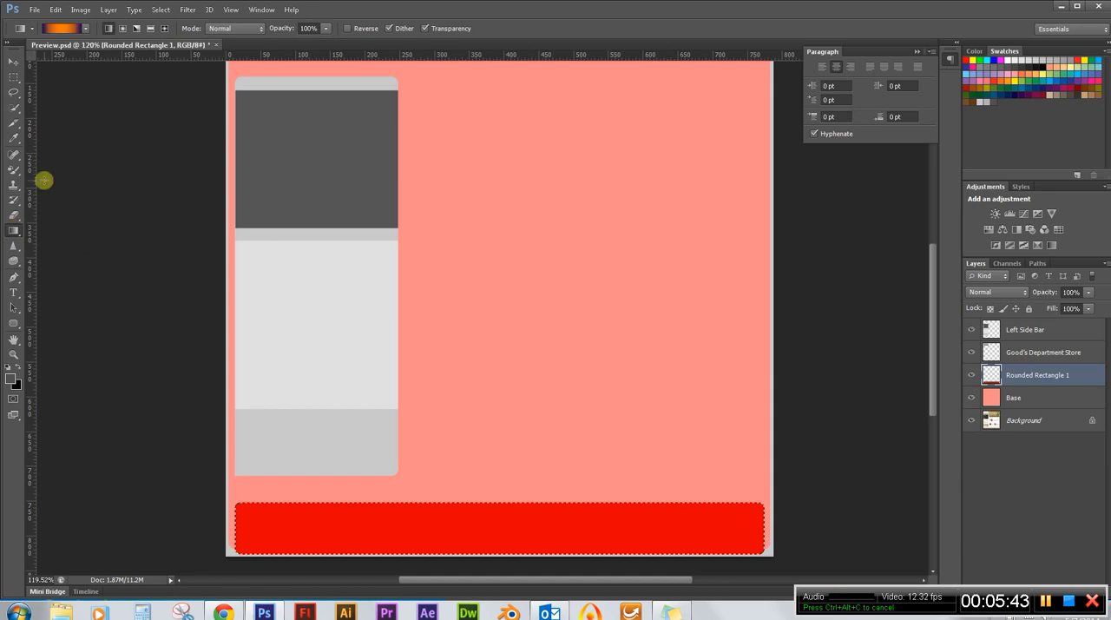
left_click(64, 29)
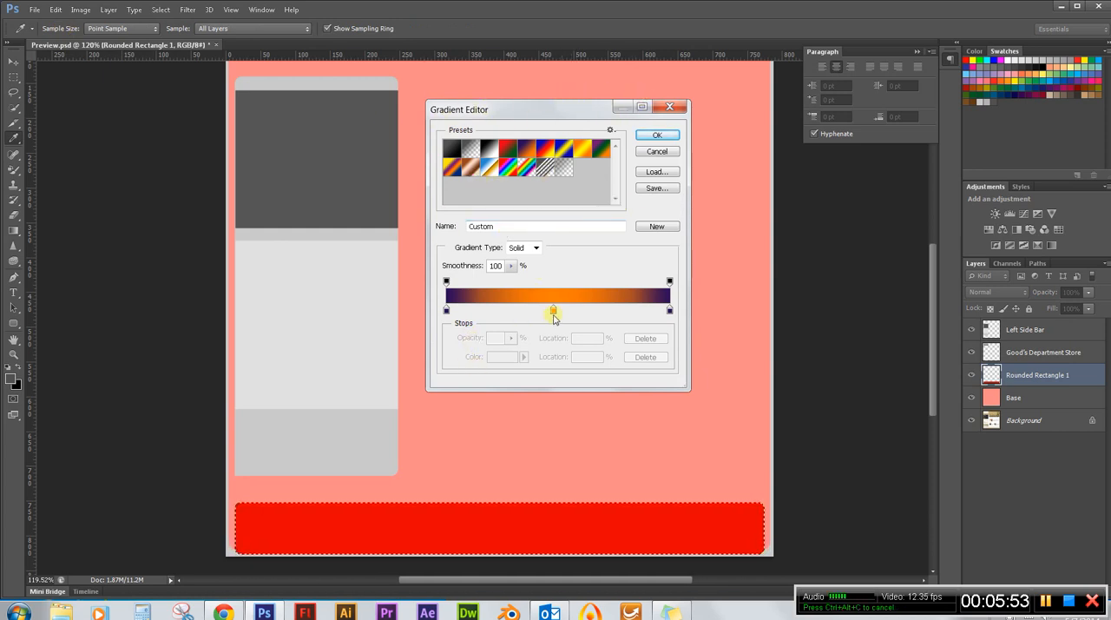
left_click_drag(552, 310, 553, 322)
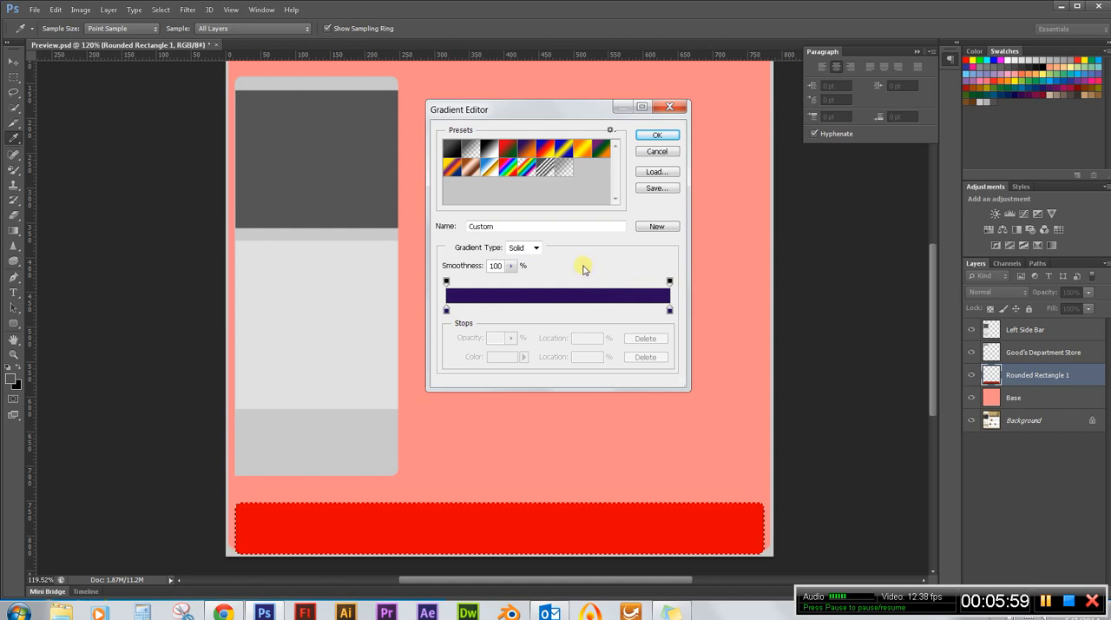
Set the gradient's start stop to the saved light grey swatch and its end stop to the dark grey "grad char" swatch, and accept the gradient.
left_click(446, 309)
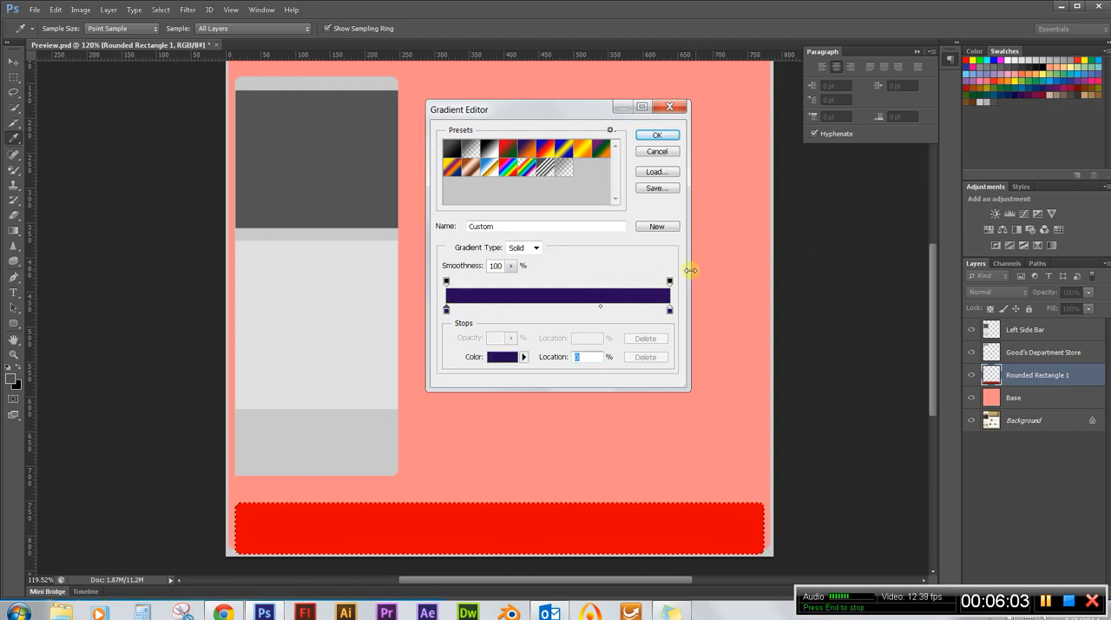
left_click(980, 101)
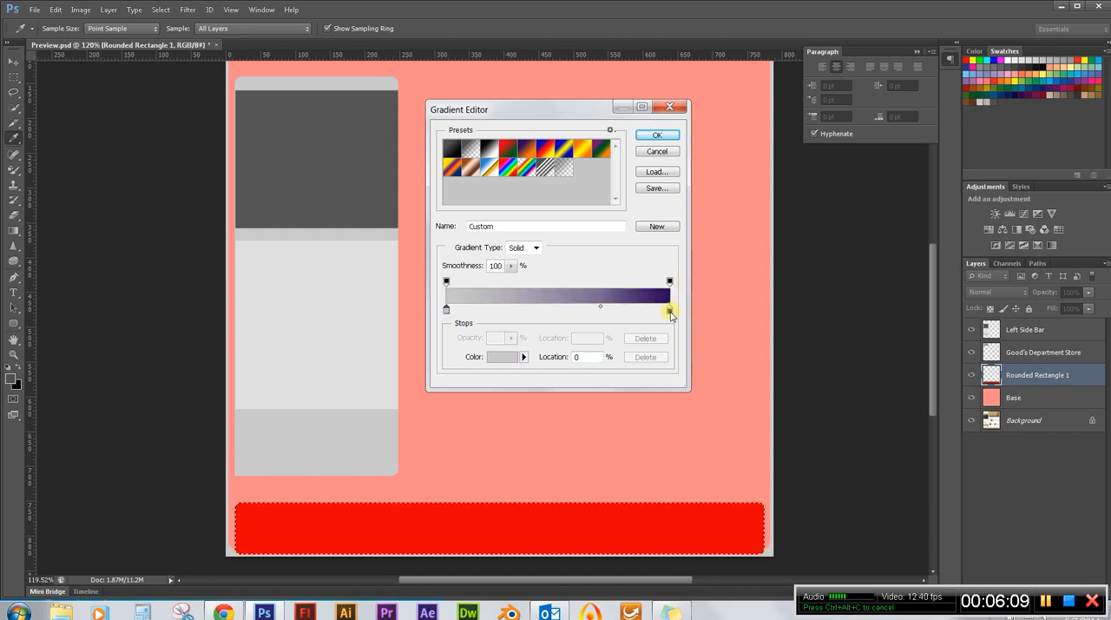
left_click(669, 310)
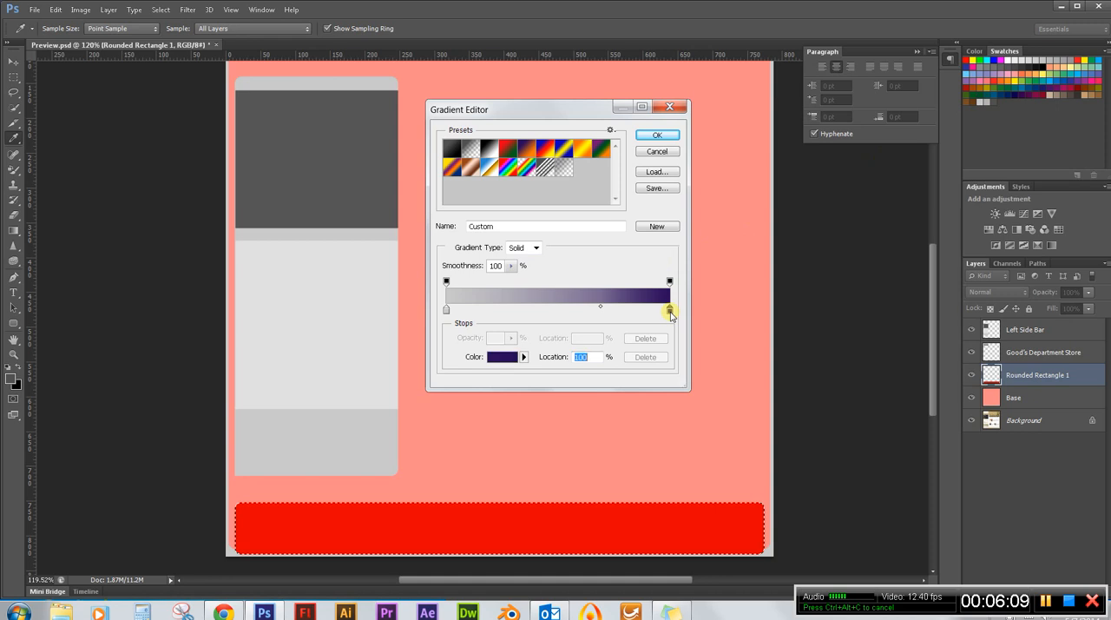
left_click(993, 102)
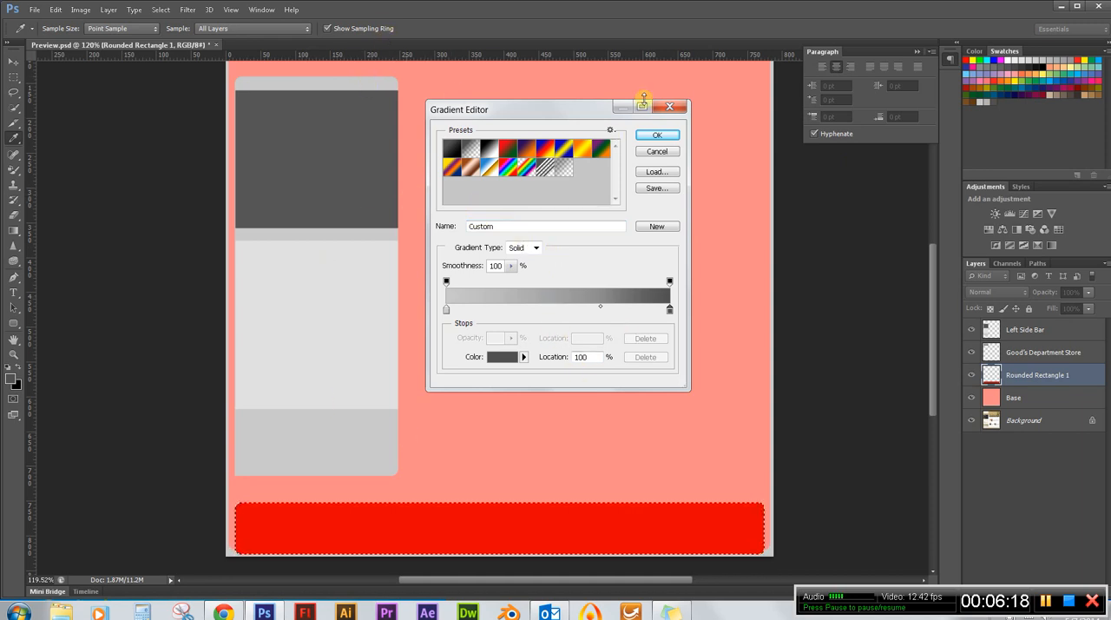
left_click(659, 136)
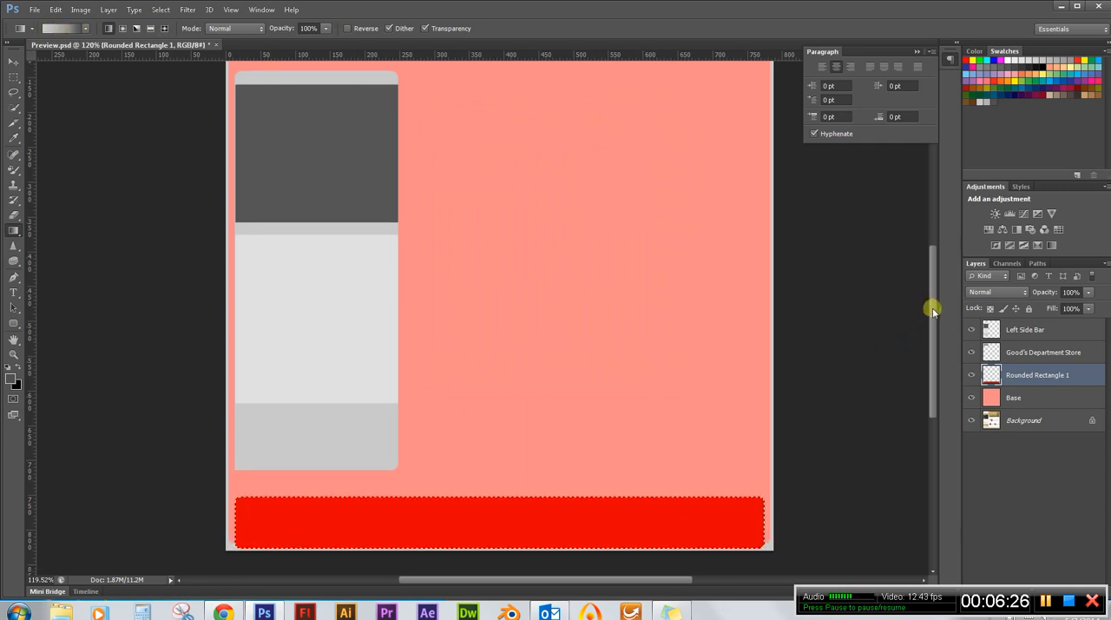
Fill the selected footer rectangle with a vertical linear gradient running from light grey below to dark grey above, and deselect it.
left_click_drag(930, 305, 934, 337)
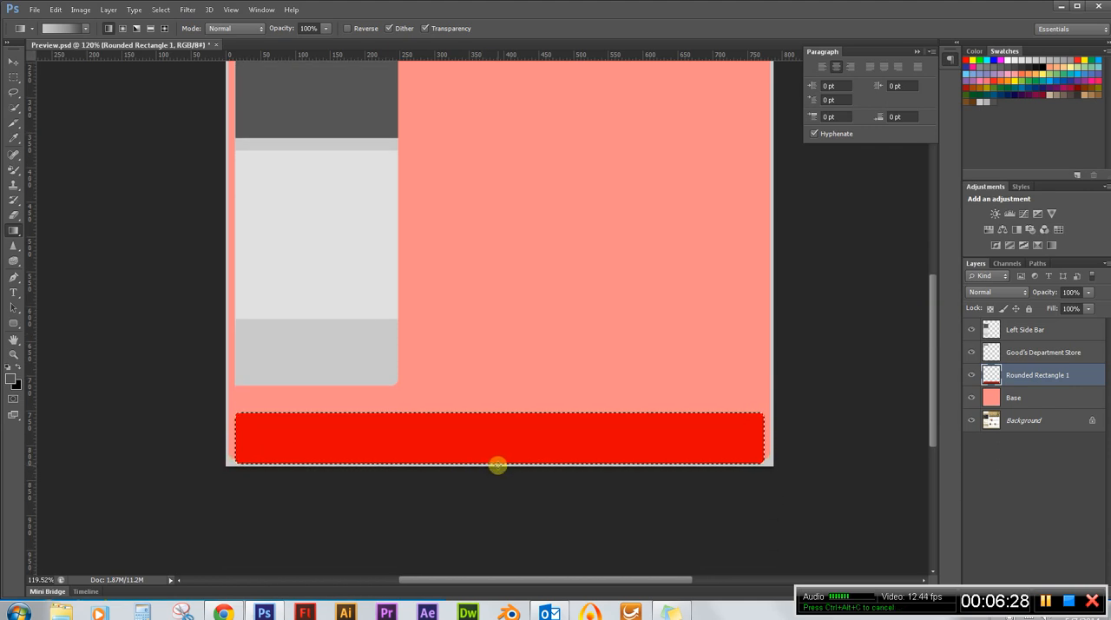
scroll(492, 469, "up", 3)
scroll(497, 473, "up", 2)
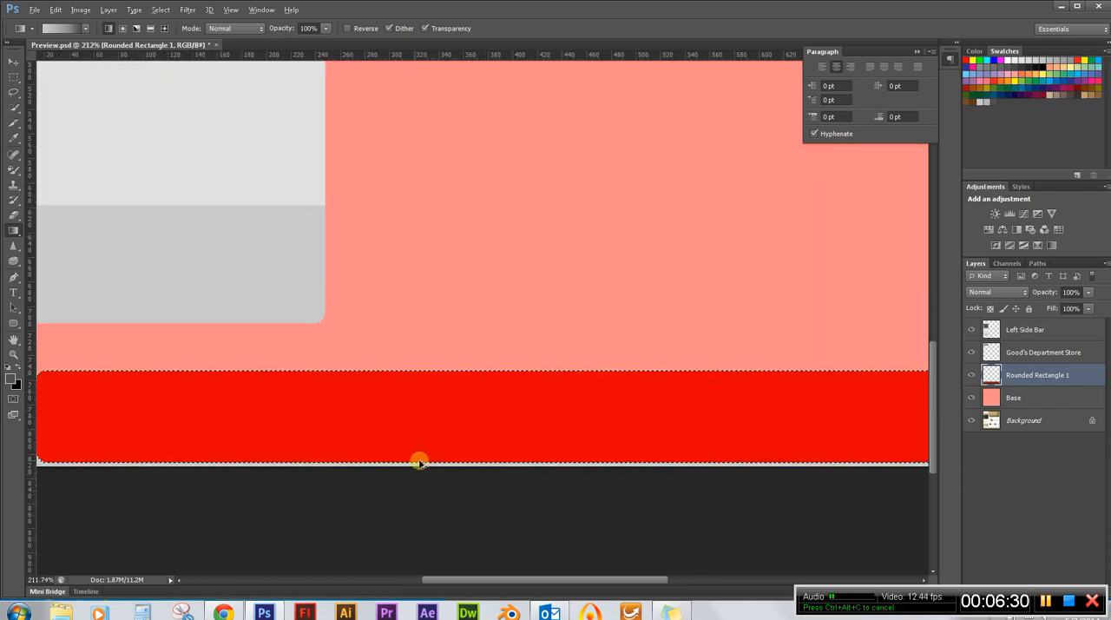
scroll(413, 461, "down", 1)
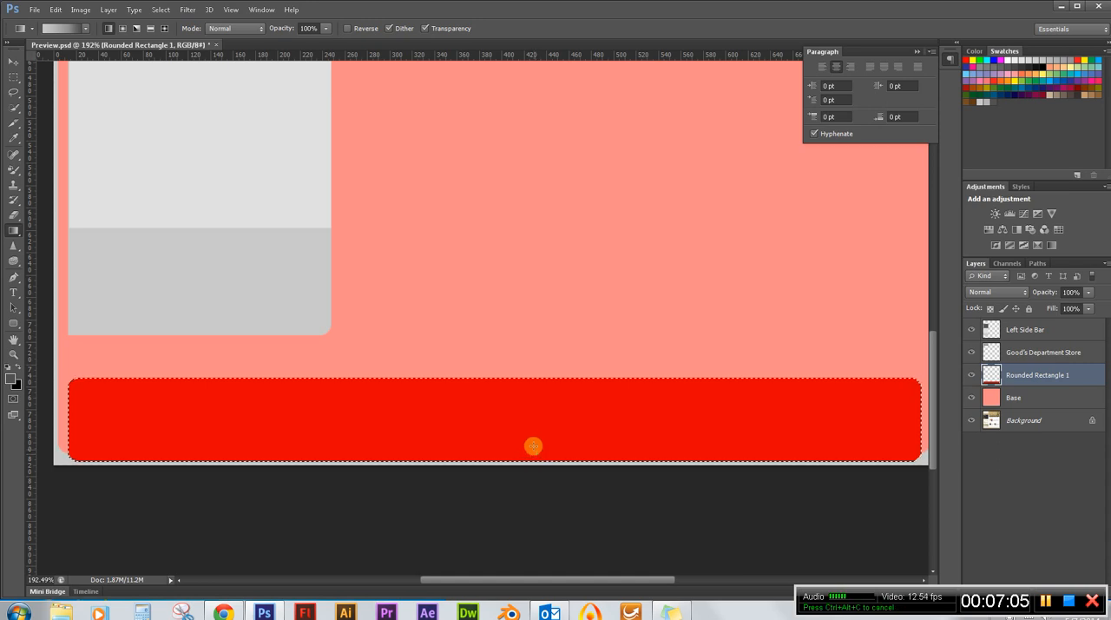
left_click_drag(537, 424, 537, 406)
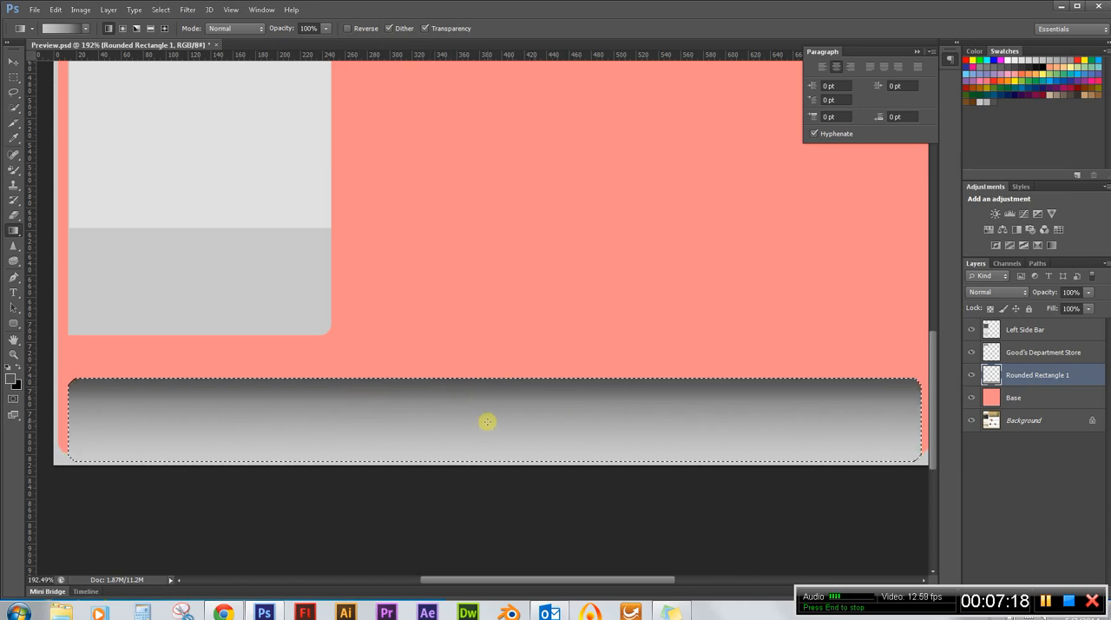
key("ctrl+d")
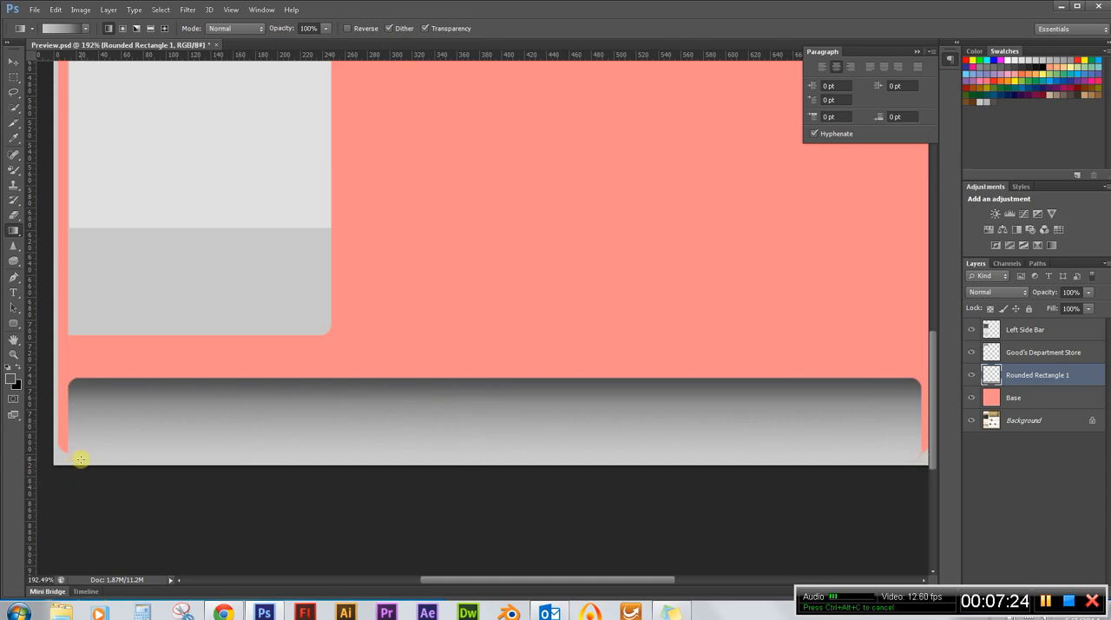
Switch to the Brush tool and set its brush size to 2 px for retouching the footer bar's corner pixels.
scroll(209, 422, "down", 3)
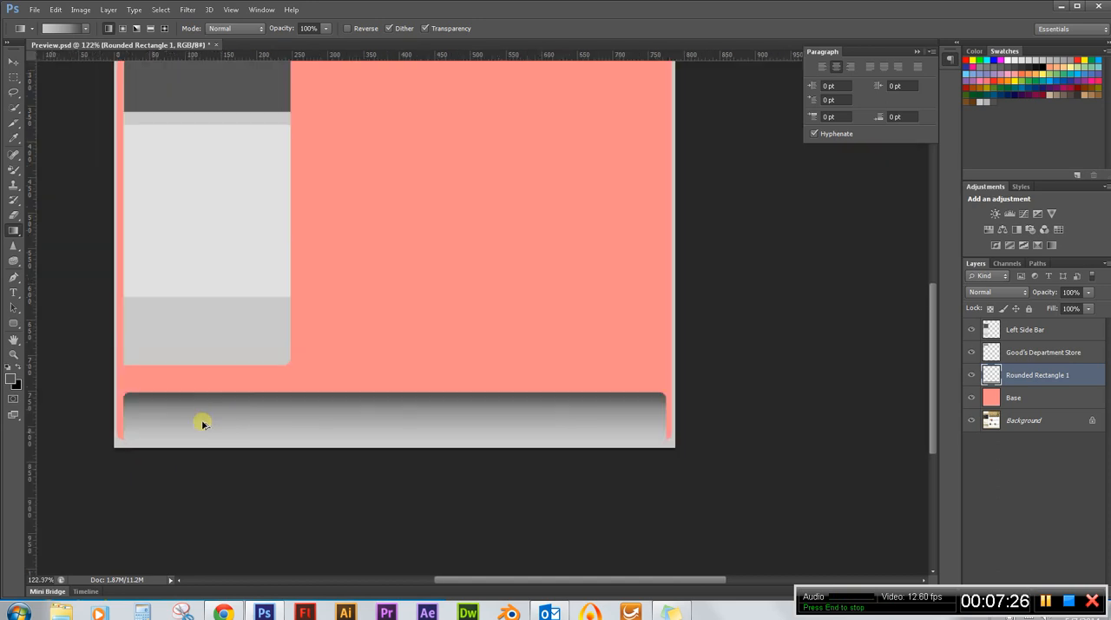
scroll(323, 510, "down", 2)
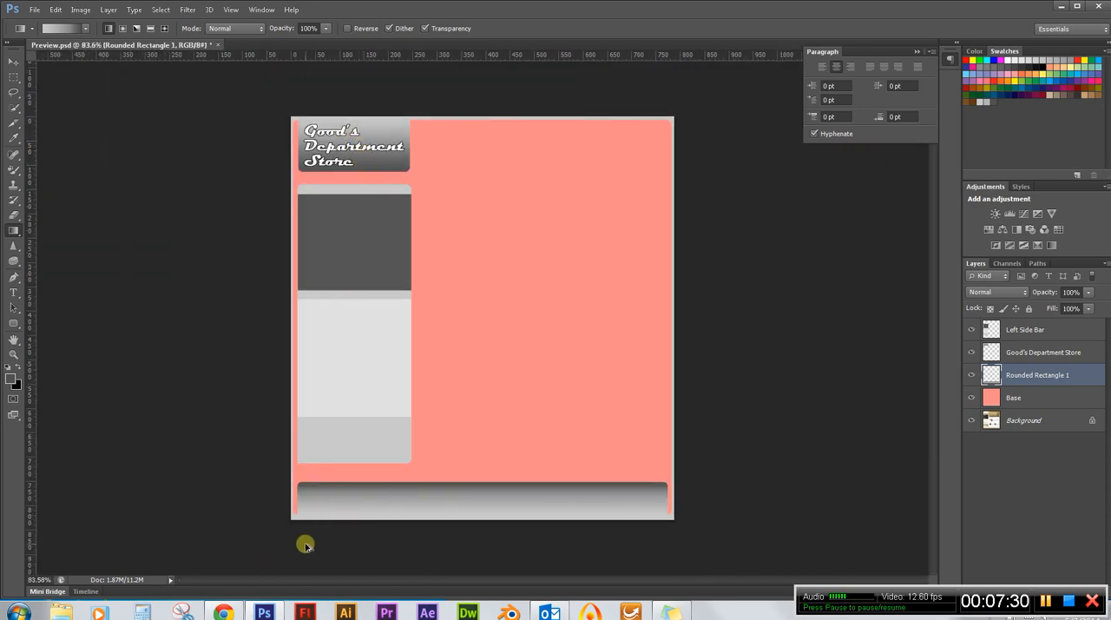
scroll(291, 559, "up", 2)
scroll(260, 547, "up", 3)
scroll(347, 434, "down", 2)
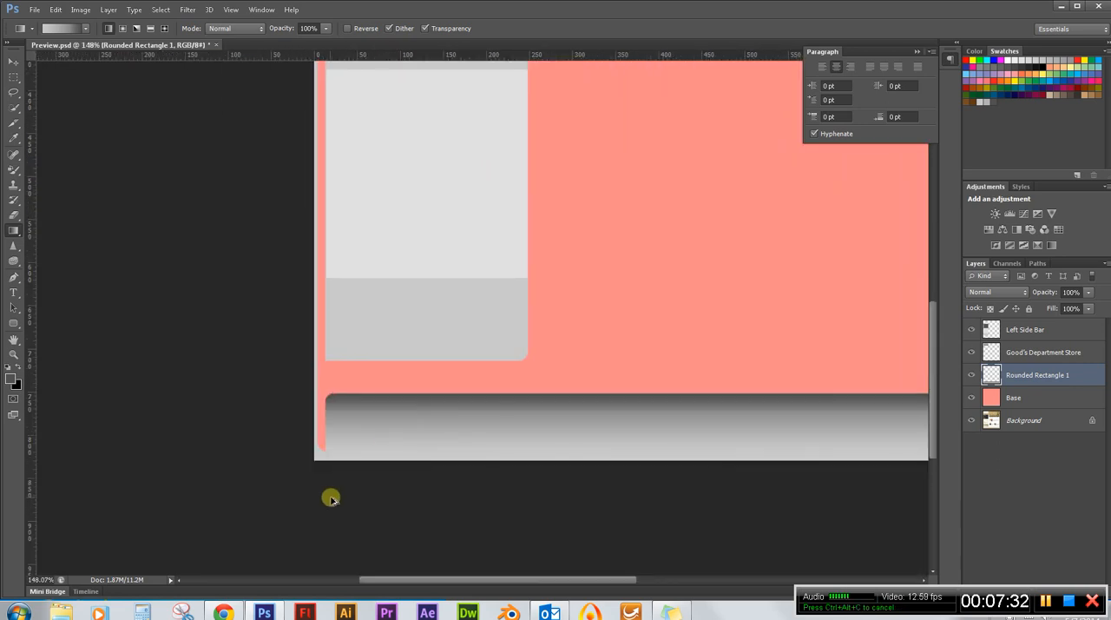
scroll(338, 420, "up", 3)
scroll(338, 420, "up", 8)
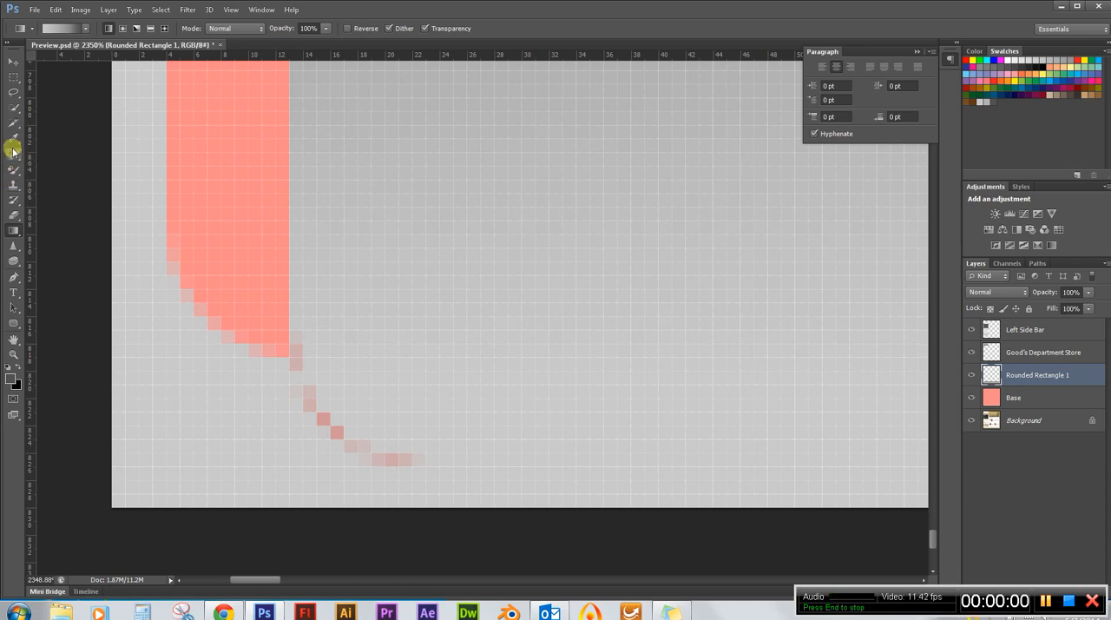
left_click(15, 171)
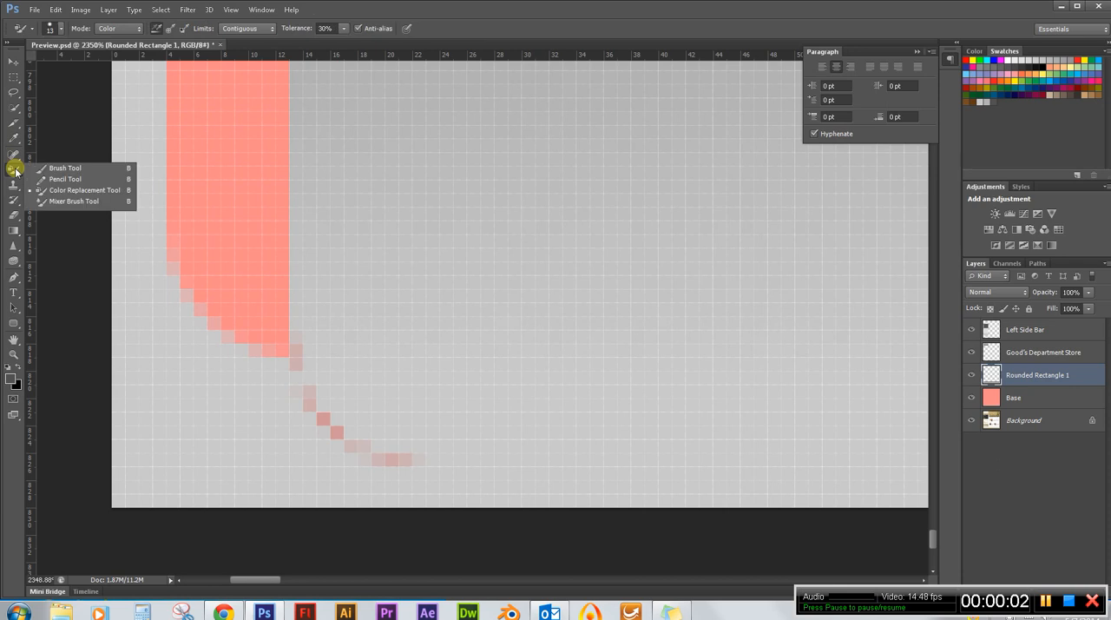
left_click(84, 172)
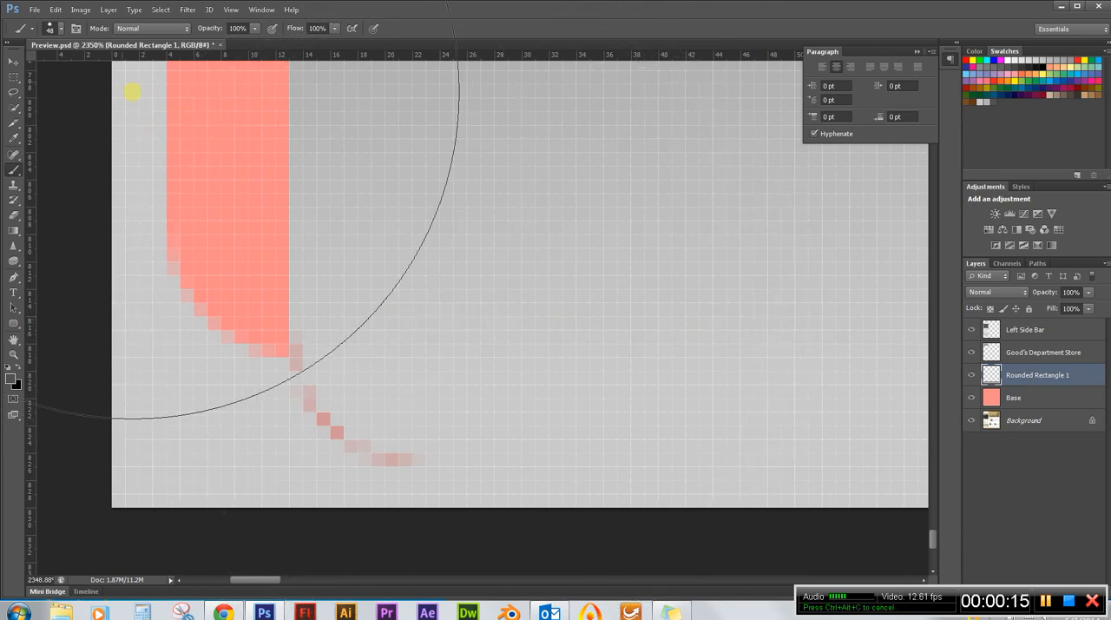
left_click(60, 30)
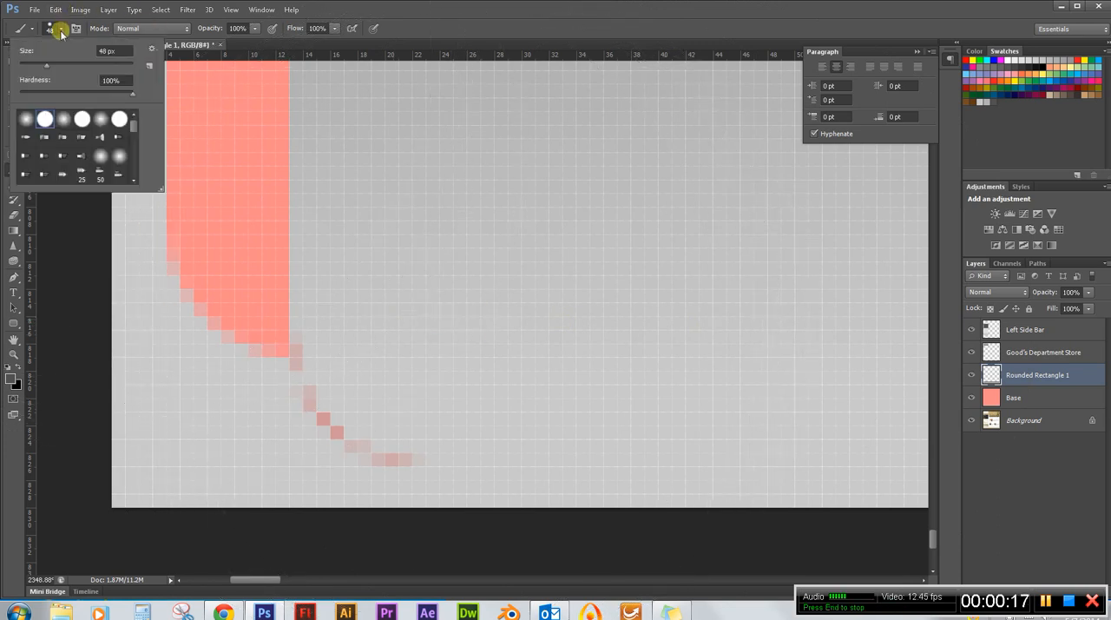
left_click_drag(46, 65, 22, 66)
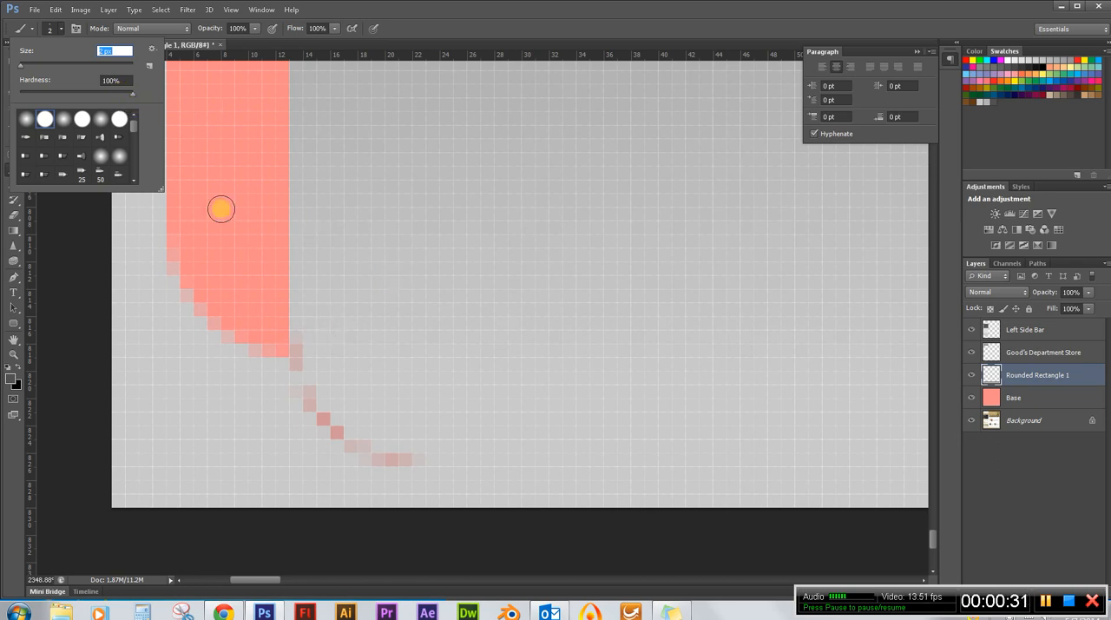
left_click(385, 18)
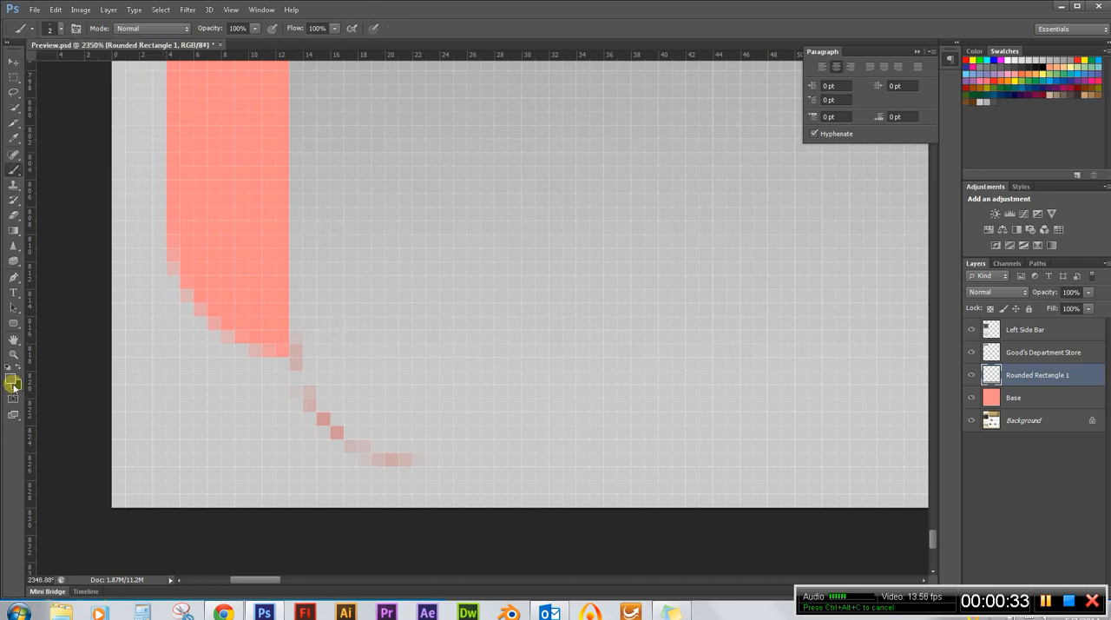
Sample the light grey c9c9c9 beside the footer as foreground colour and paint over the reddish pixels at its lower-left corner.
left_click(11, 378)
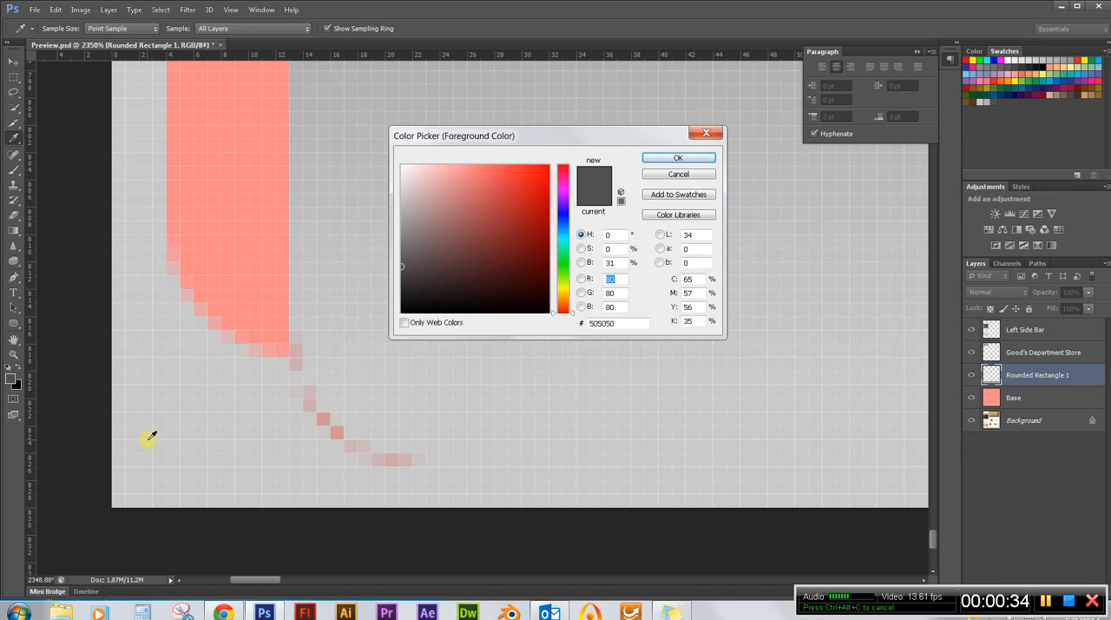
left_click(149, 440)
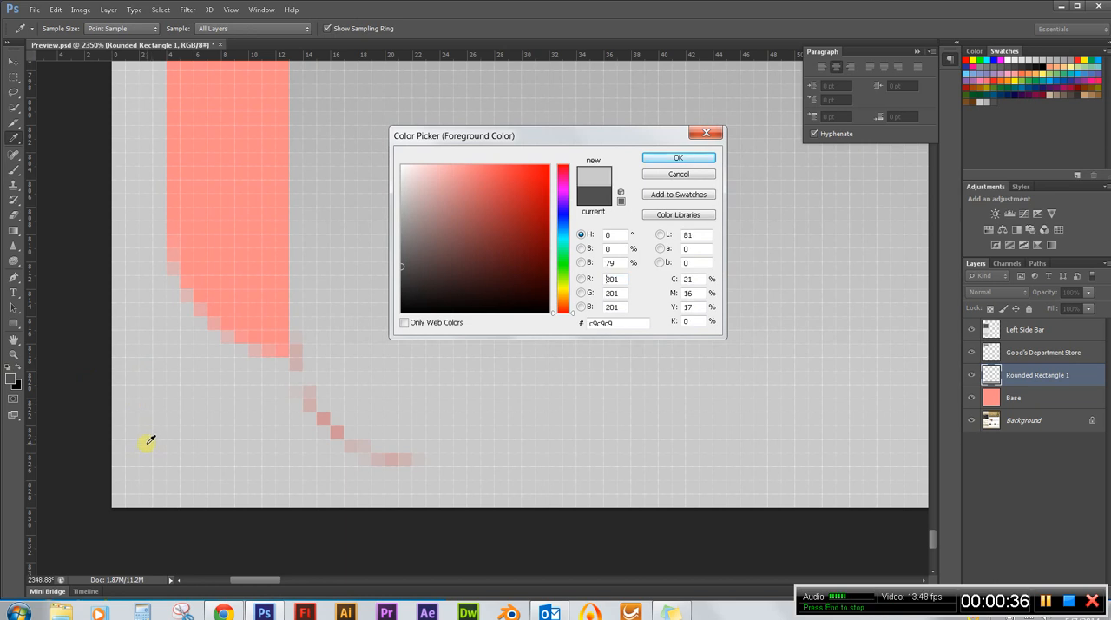
left_click(697, 157)
mouse_move(416, 433)
left_mouse_down()
mouse_move(360, 458)
mouse_move(387, 458)
mouse_move(349, 447)
mouse_move(320, 415)
mouse_move(302, 339)
left_mouse_up()
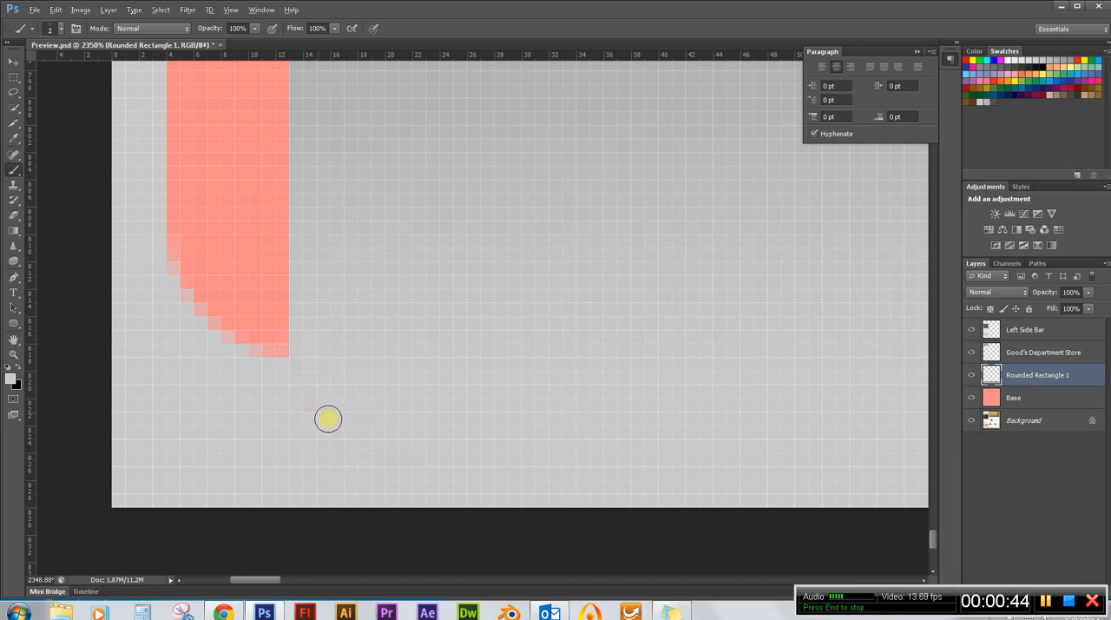
Paint over the reddish pixels at the footer bar's lower-right corner with the same light grey.
scroll(196, 355, "down", 10)
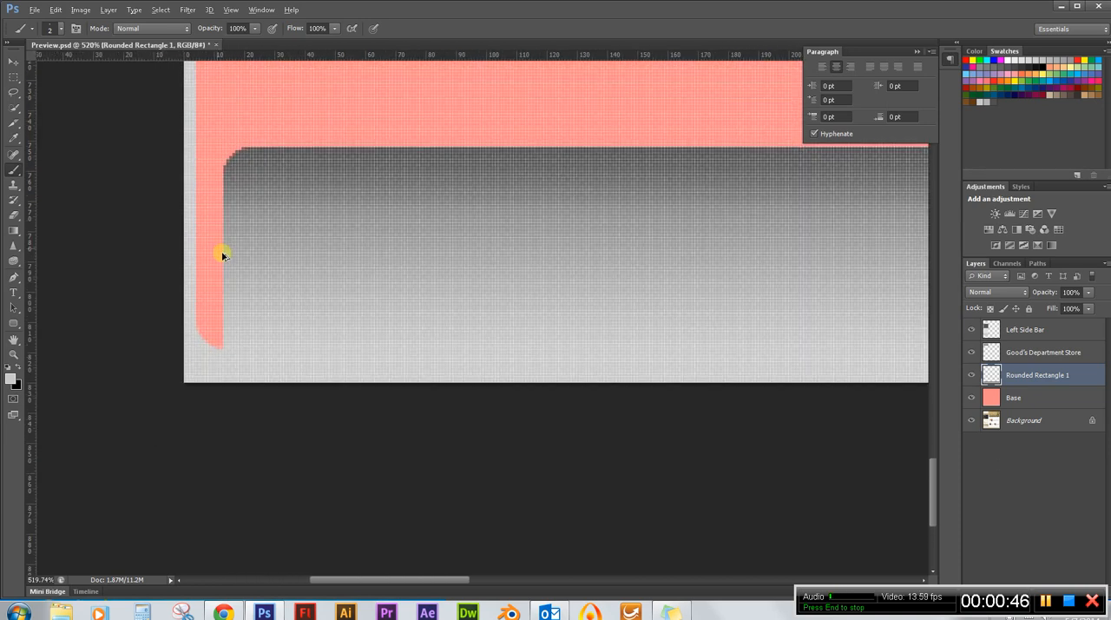
scroll(223, 254, "down", 8)
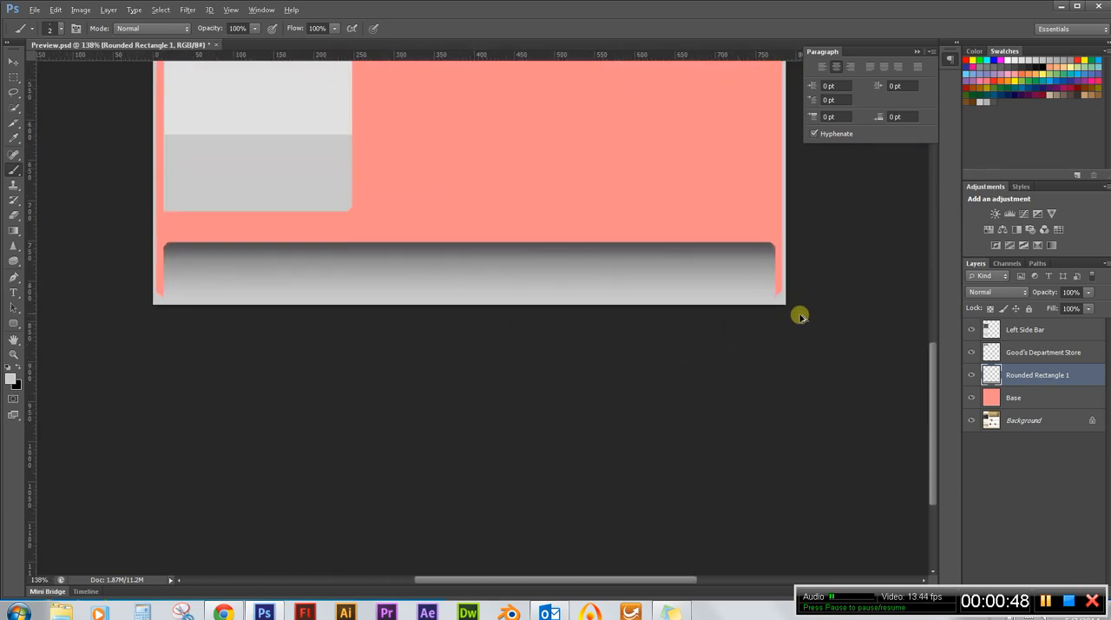
scroll(800, 317, "up", 15)
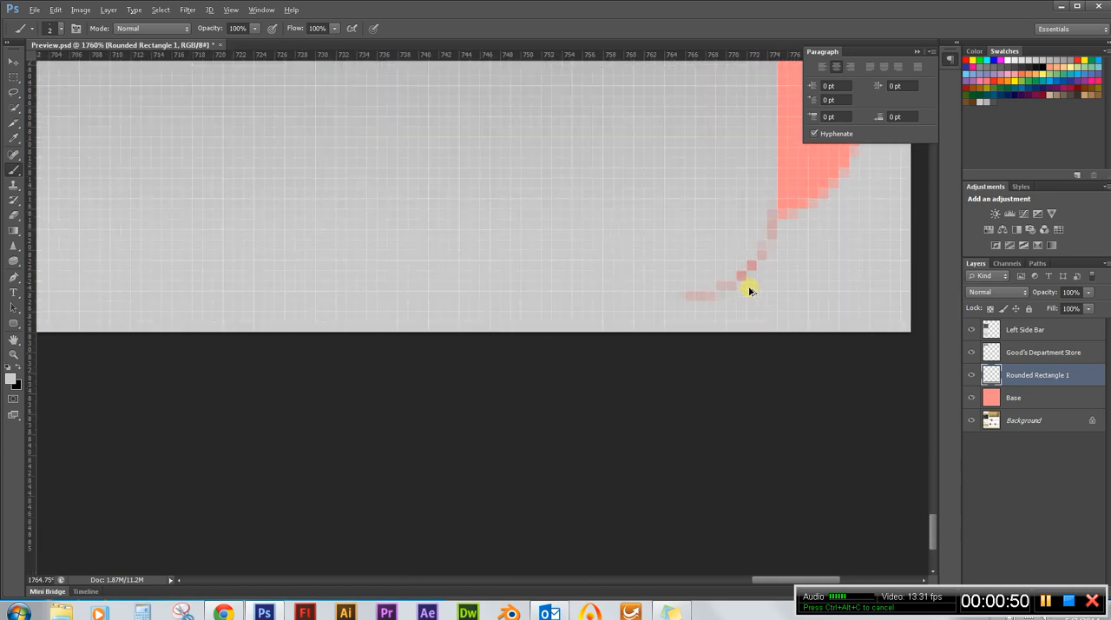
mouse_move(695, 290)
left_mouse_down()
mouse_move(745, 270)
mouse_move(762, 211)
mouse_move(768, 242)
mouse_move(745, 282)
left_mouse_up()
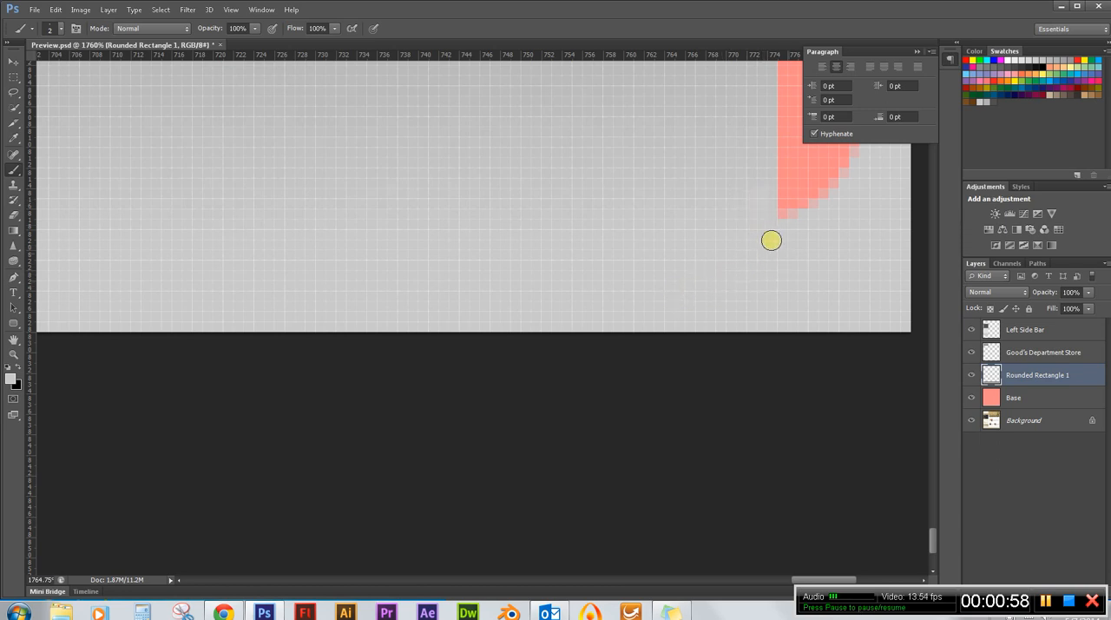
Sample the dark grey 505050 from the footer's upper edge and paint over the reddish pixels along its upper-right corner.
scroll(827, 274, "down", 6)
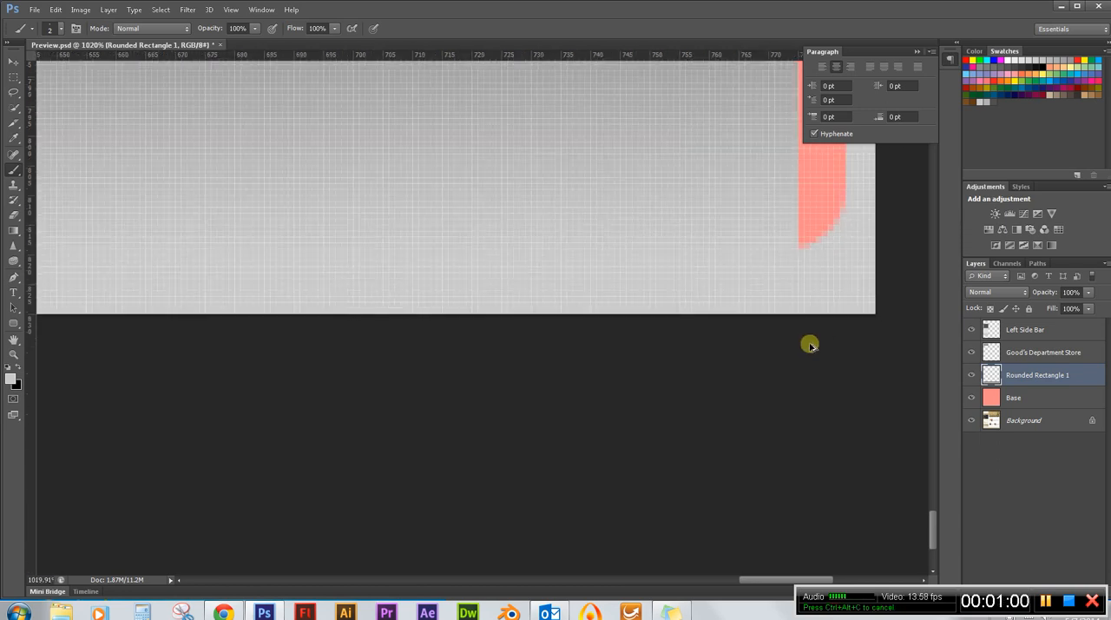
scroll(752, 338, "up", 8)
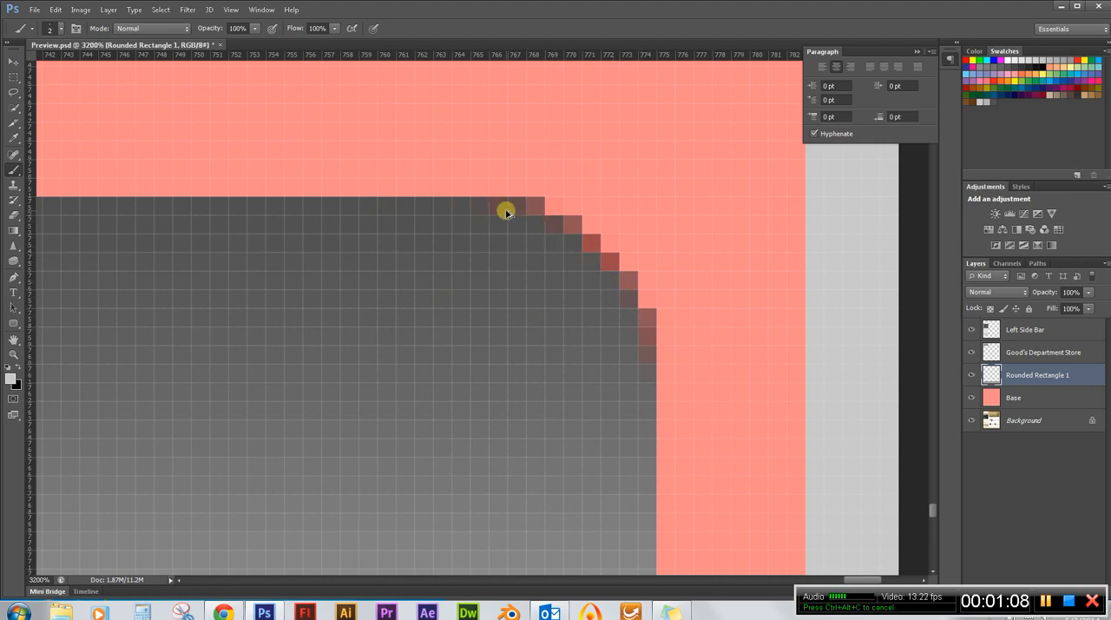
left_click_drag(506, 213, 458, 213)
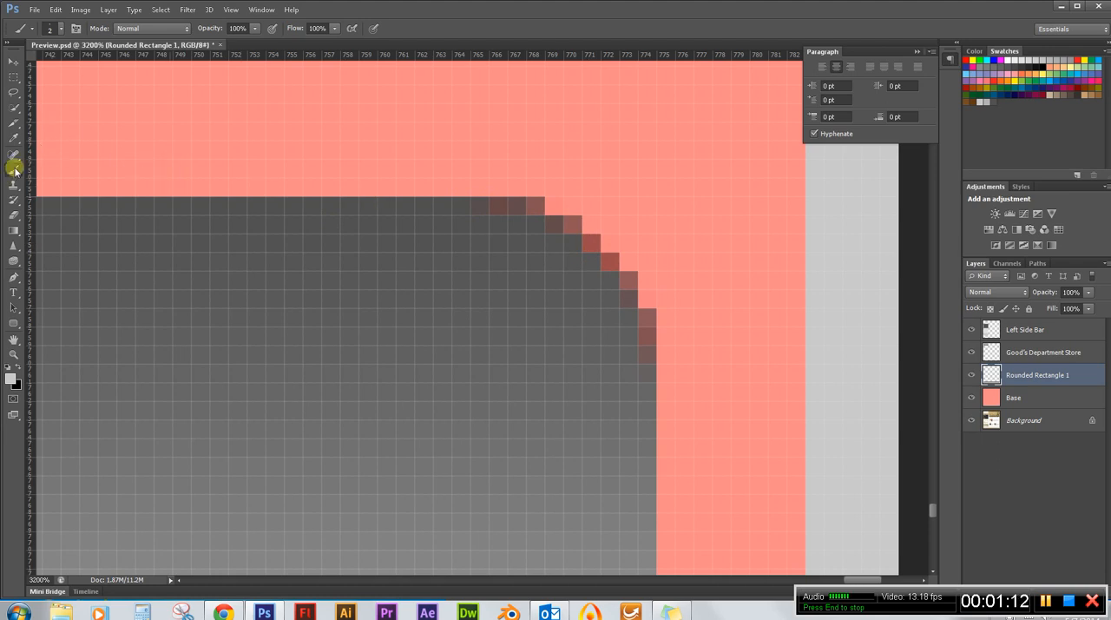
left_click(11, 377)
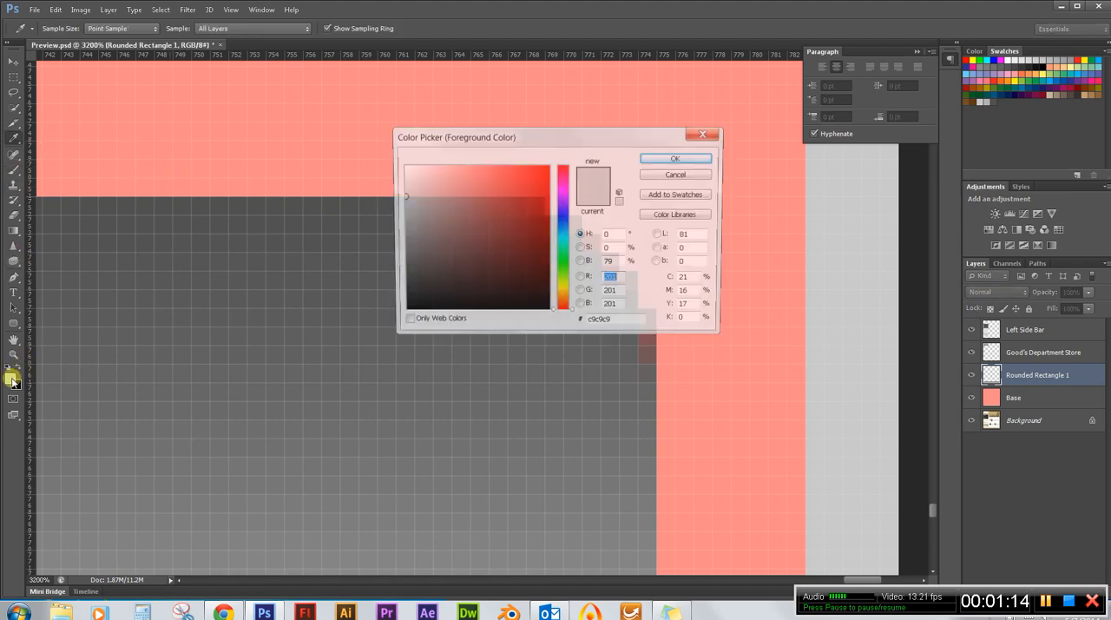
left_click(295, 203)
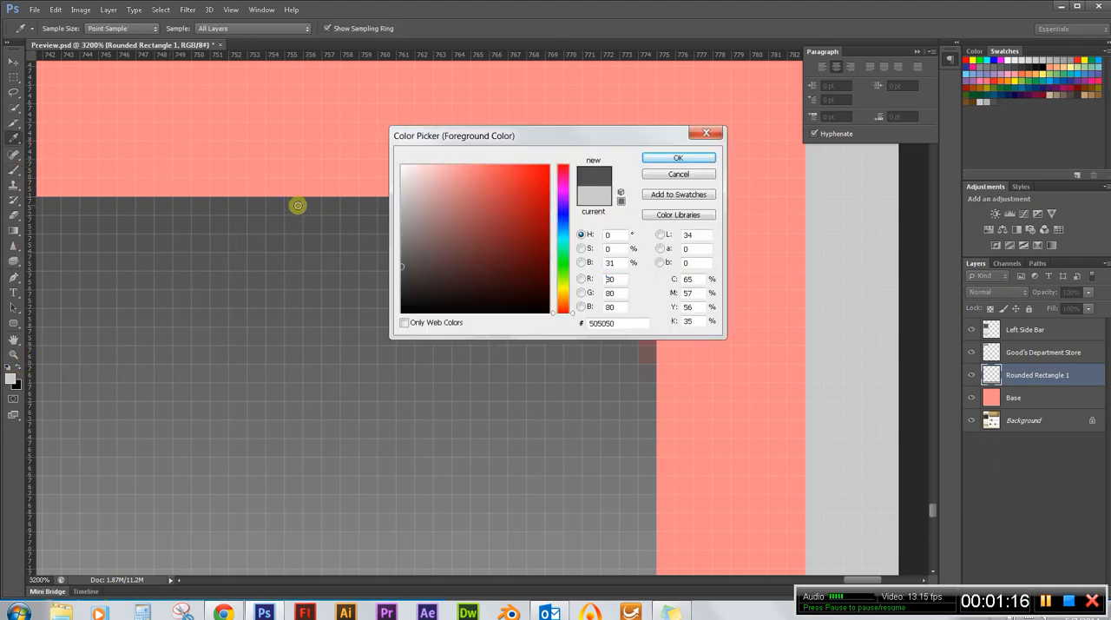
left_click(702, 161)
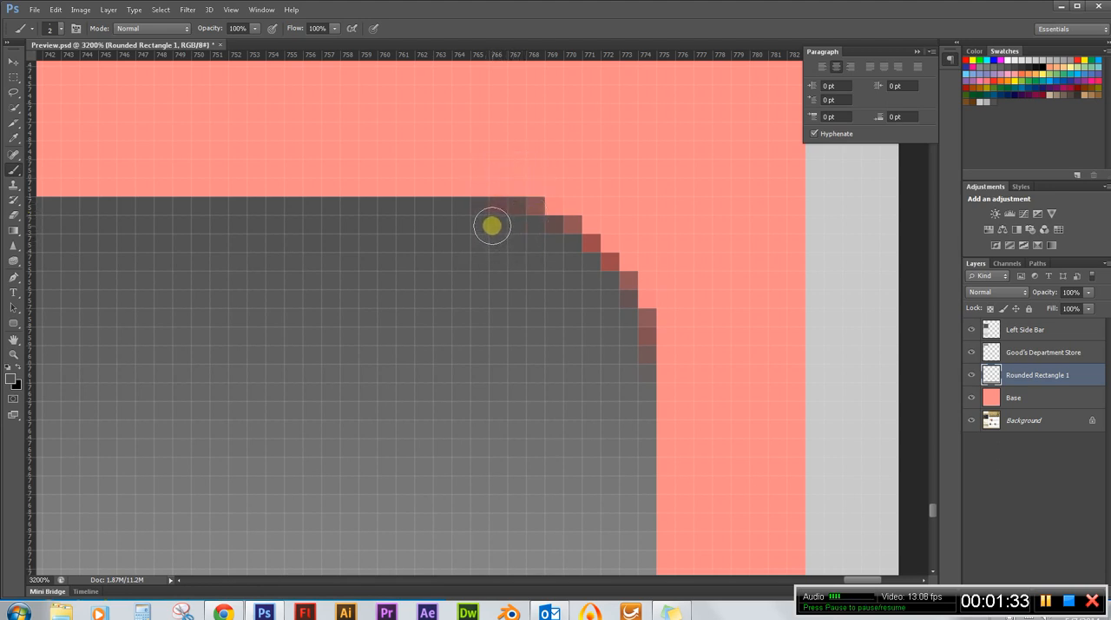
left_click(505, 209)
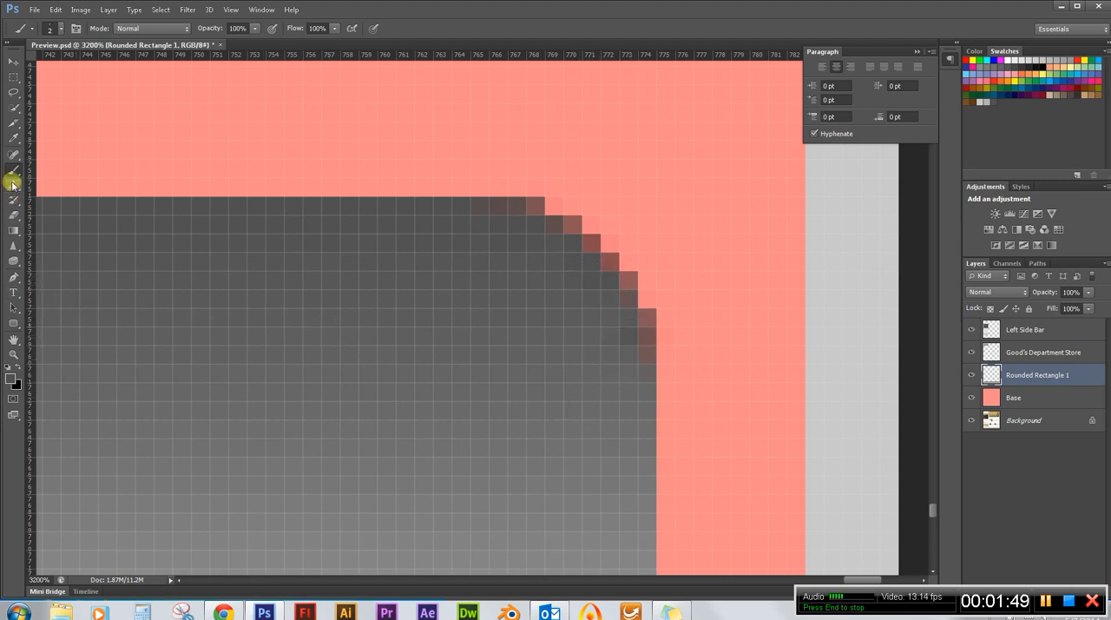
Sample the grey 5f5f5e from inside the upper-right corner and brush it over the reddish pixels lower on the curve.
left_click(11, 377)
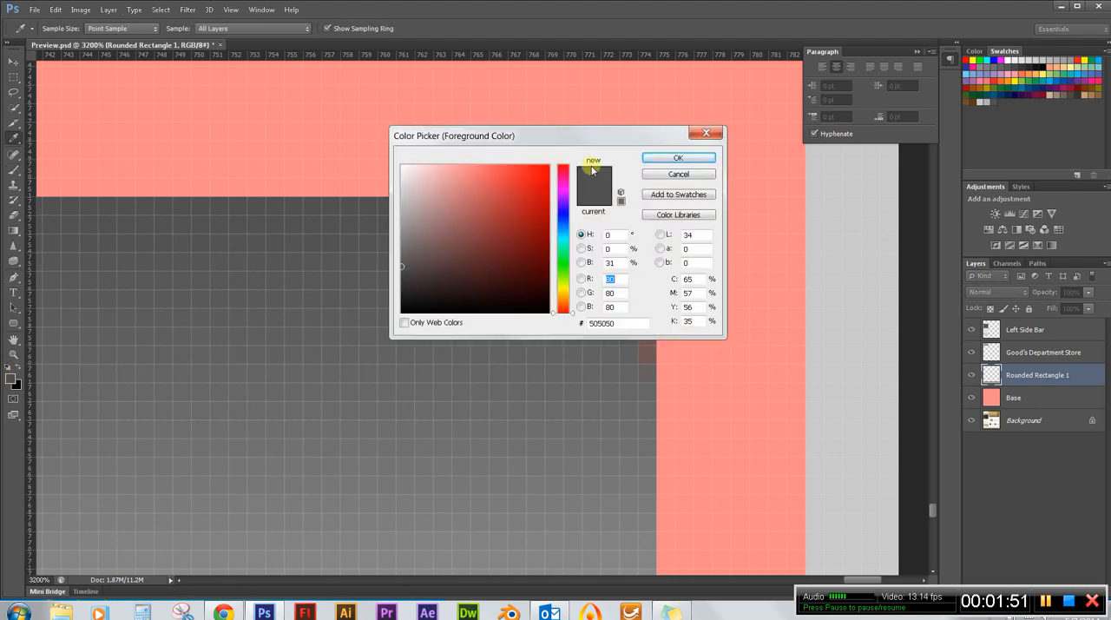
left_click_drag(572, 139, 246, 109)
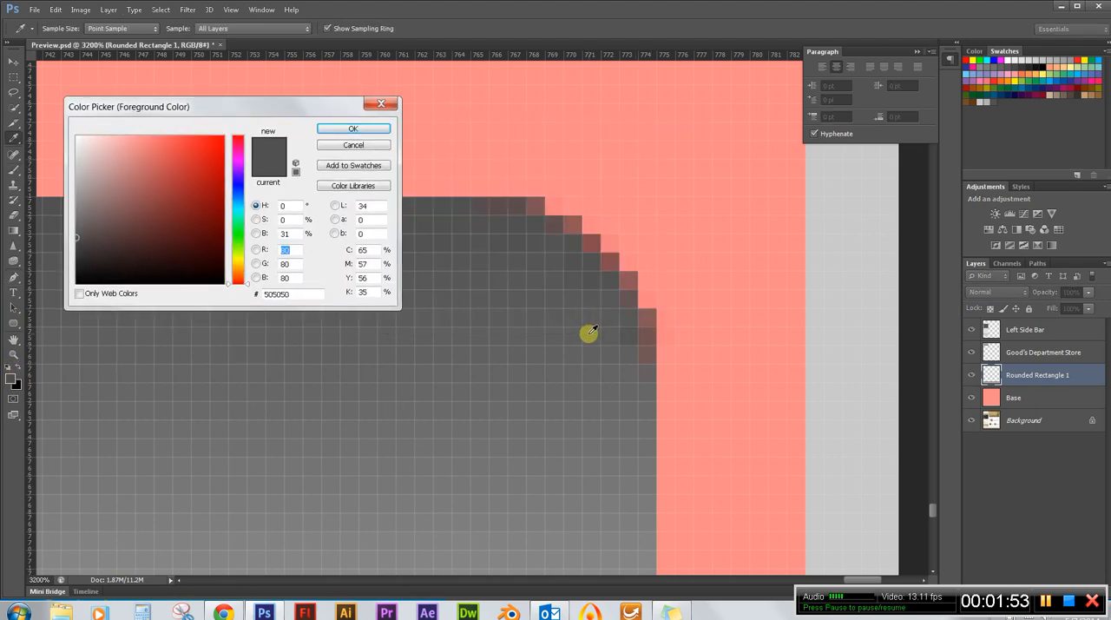
left_click(592, 333)
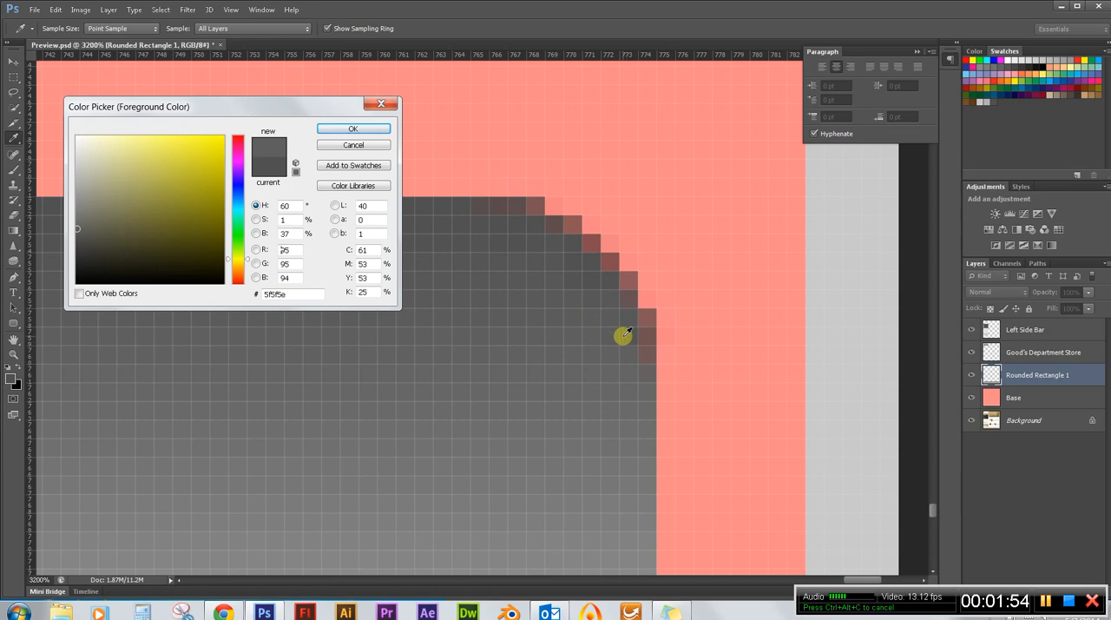
left_click(353, 128)
key("b")
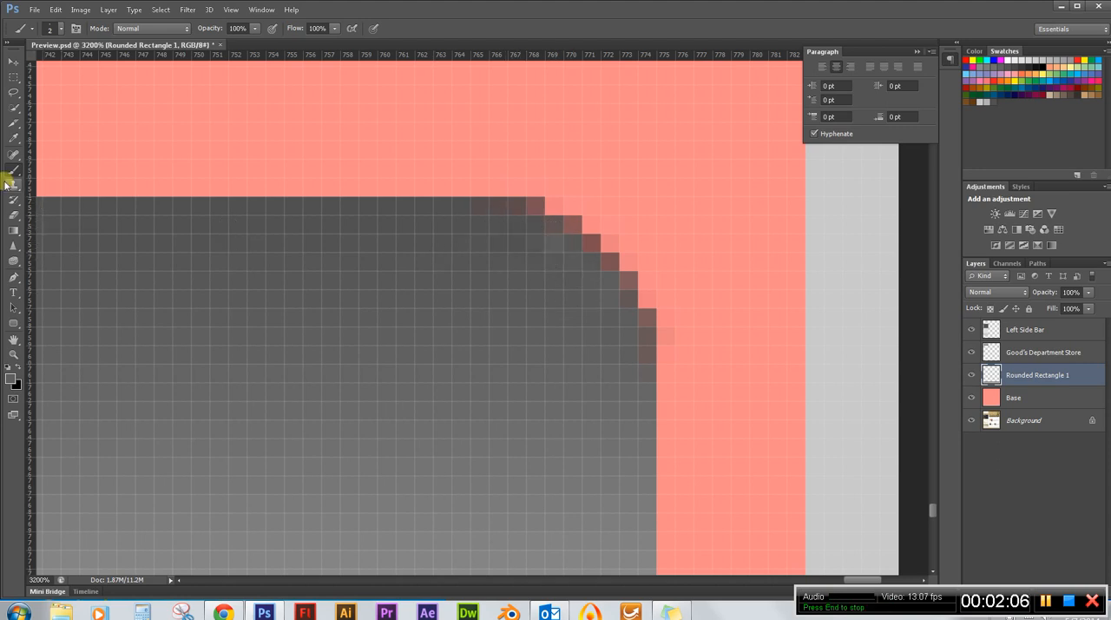
Sample the dark grey 555555 near the top of the upper-right corner and touch up the curve's remaining reddish pixels.
left_click(9, 377)
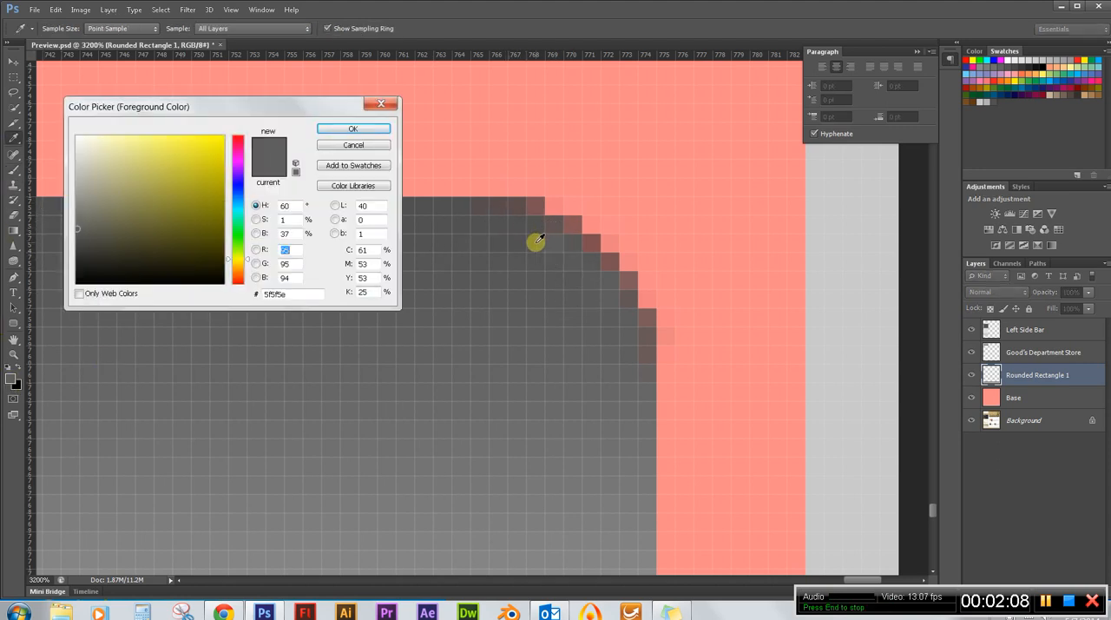
left_click(539, 237)
left_click(352, 128)
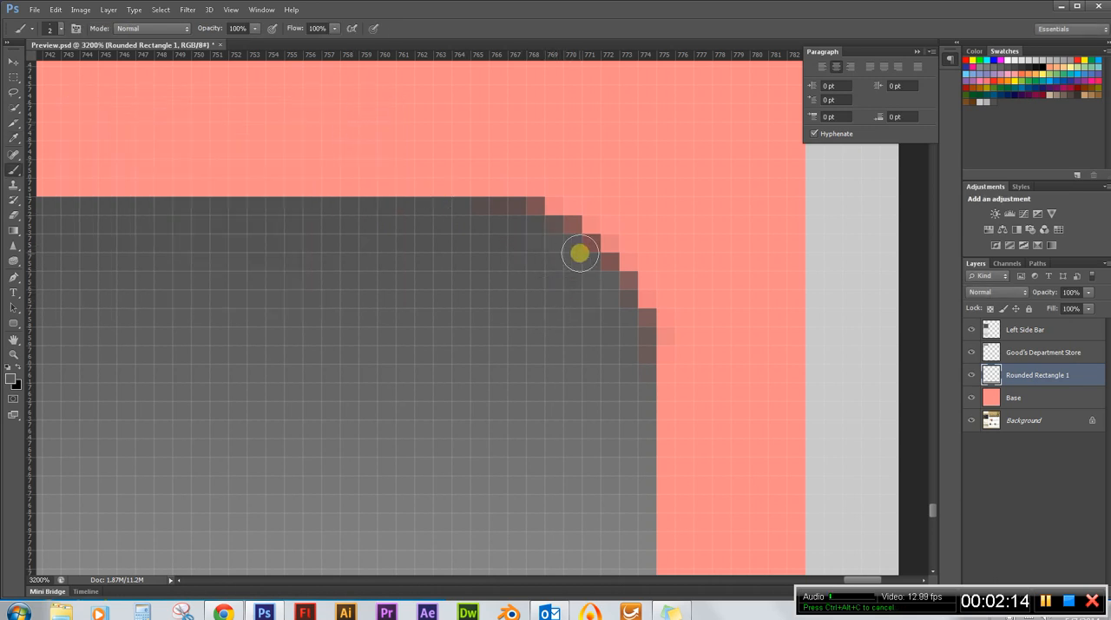
Brush the current dark grey over the reddish pixels on the footer bar's upper-left corner curve.
scroll(567, 330, "down", 5)
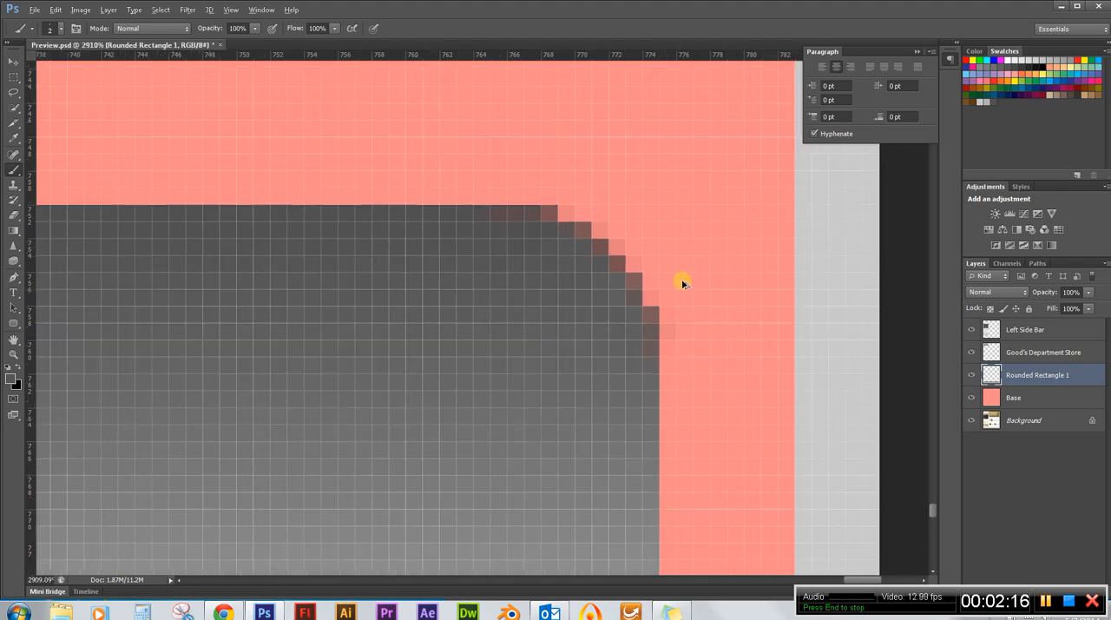
scroll(699, 313, "down", 1)
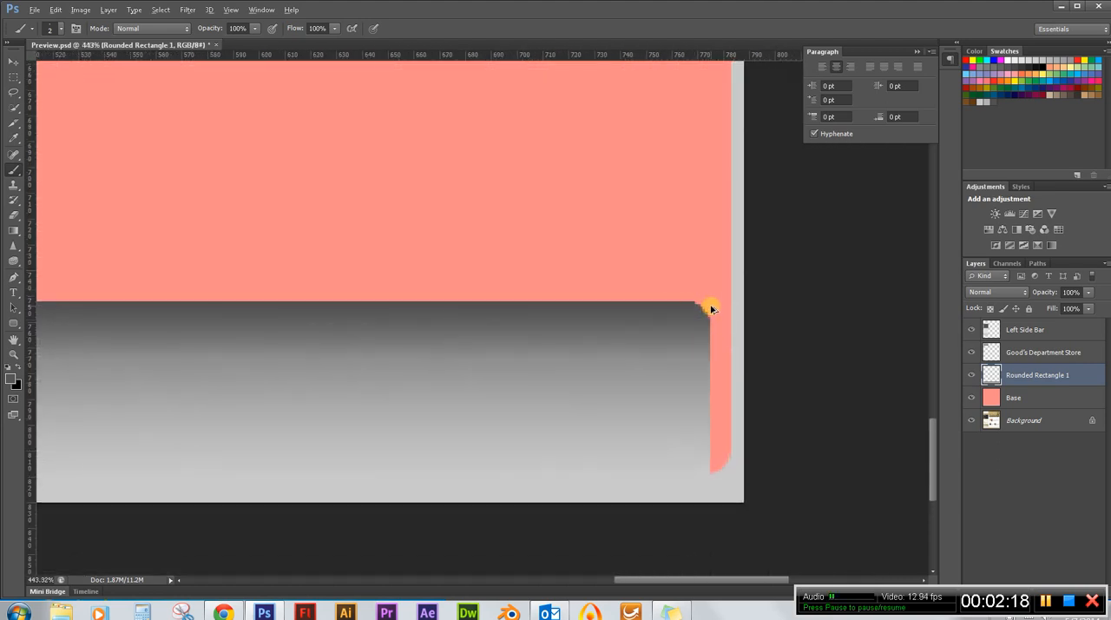
scroll(751, 325, "down", 4)
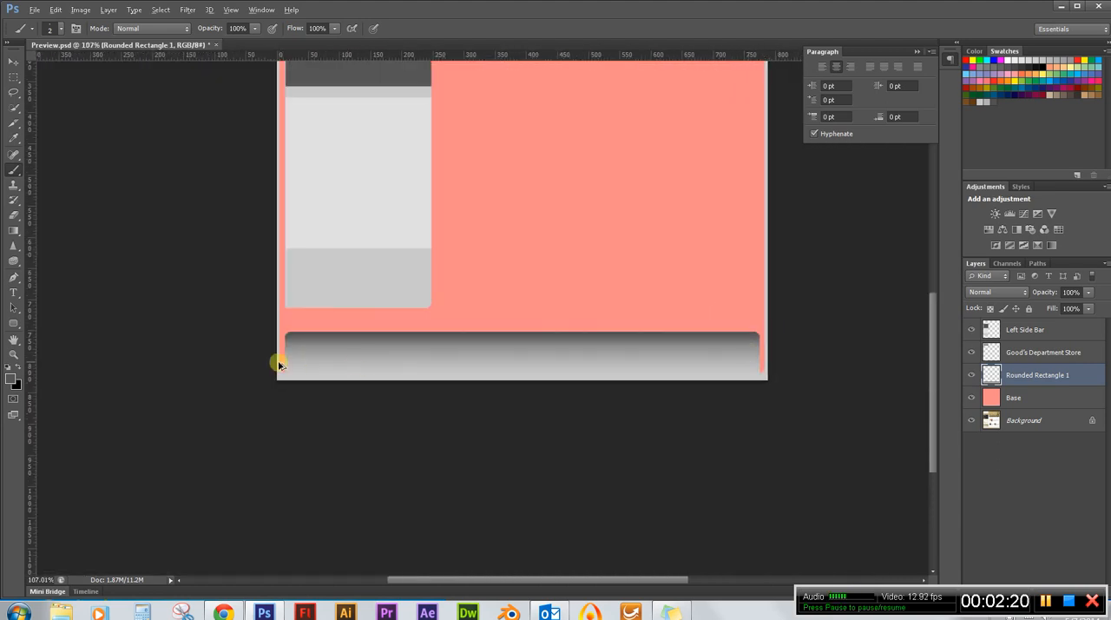
scroll(279, 363, "up", 10)
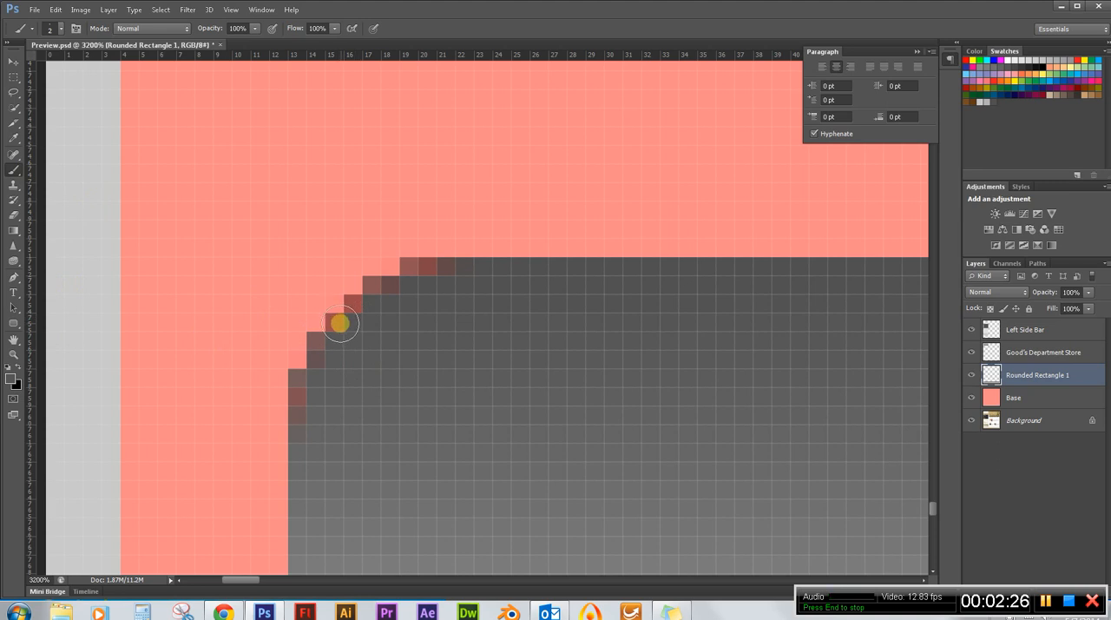
left_click(339, 323)
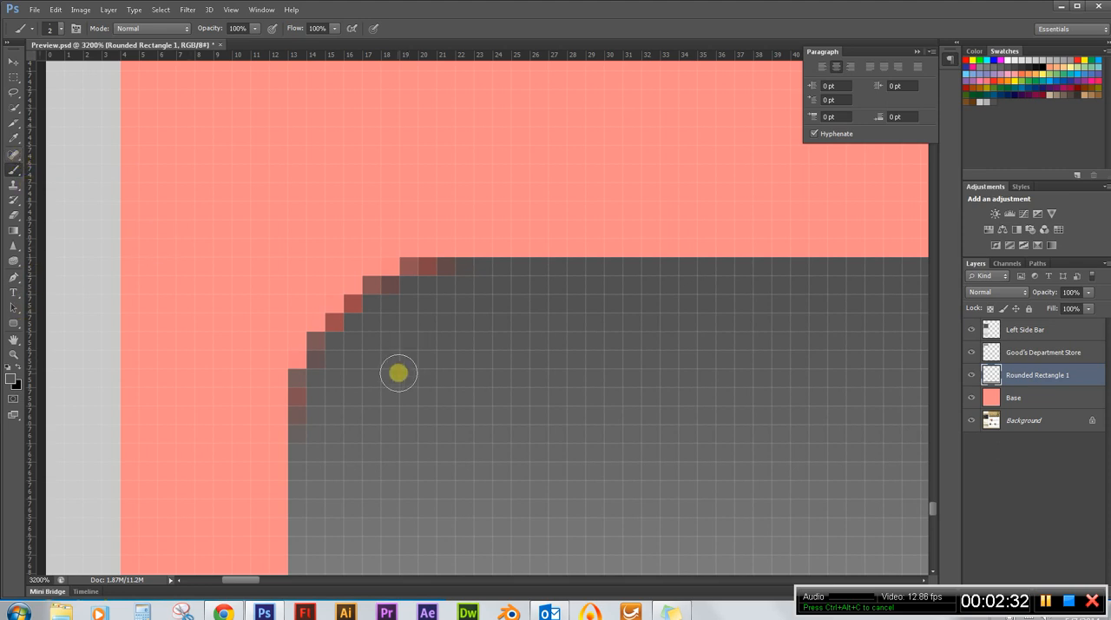
Sample the dark grey 505050 from the footer's upper edge and paint over the reddish pixels along its upper-left corner.
left_click(10, 376)
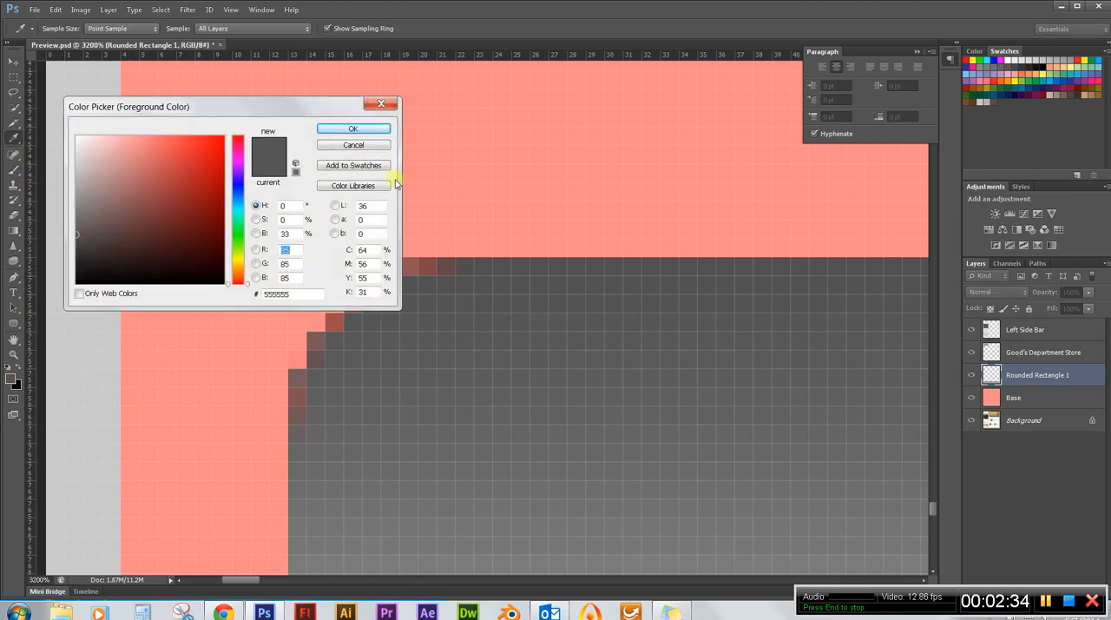
left_click(374, 133)
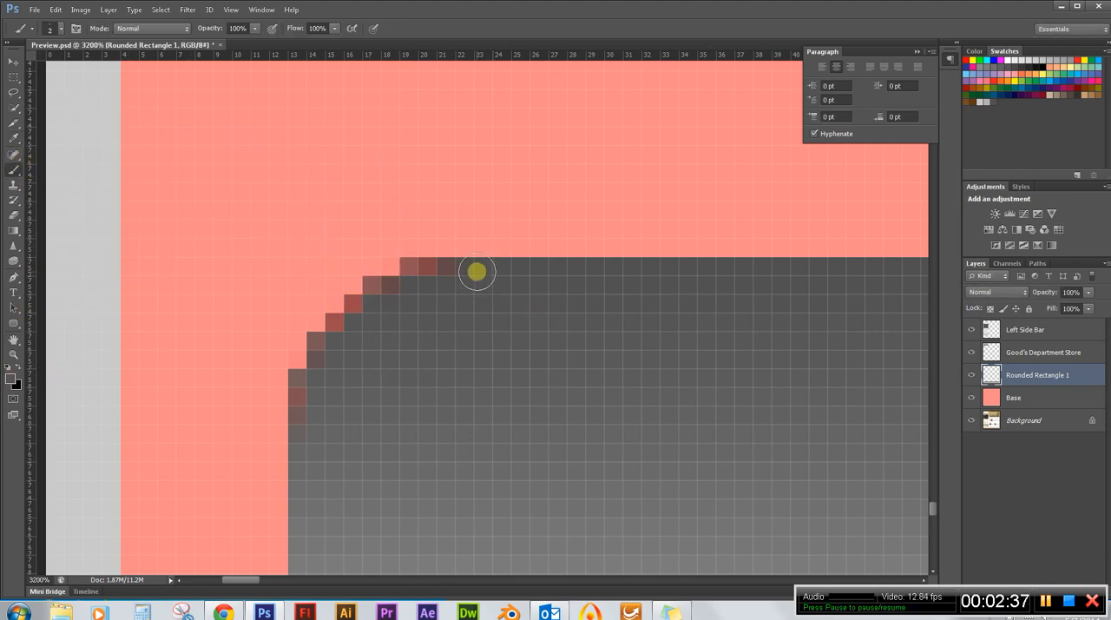
left_click(10, 375)
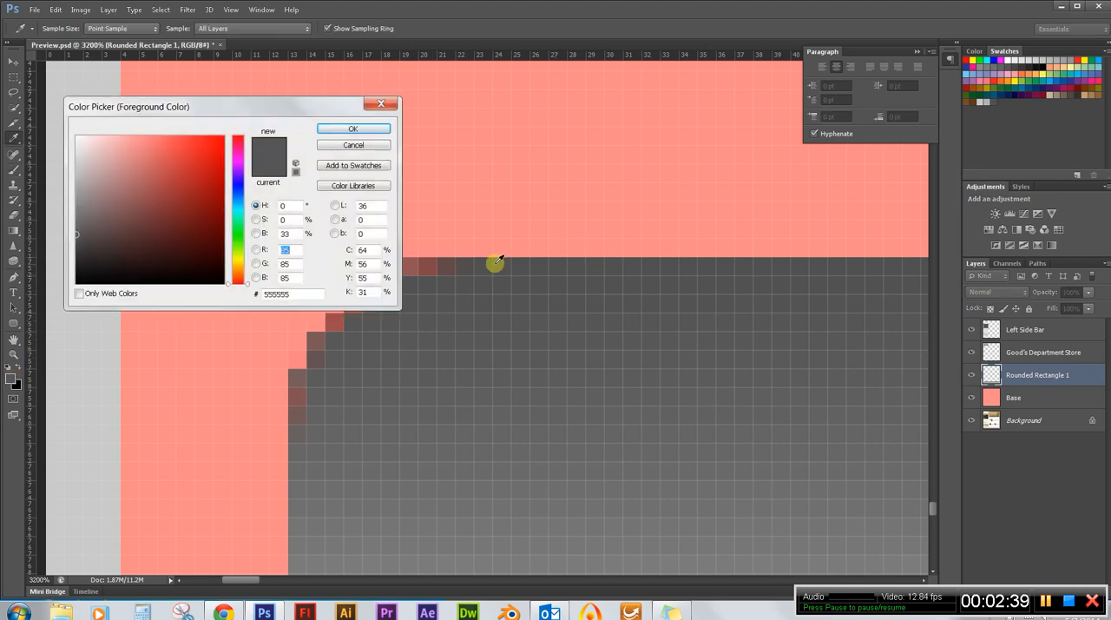
left_click_drag(491, 259, 477, 266)
left_click(374, 127)
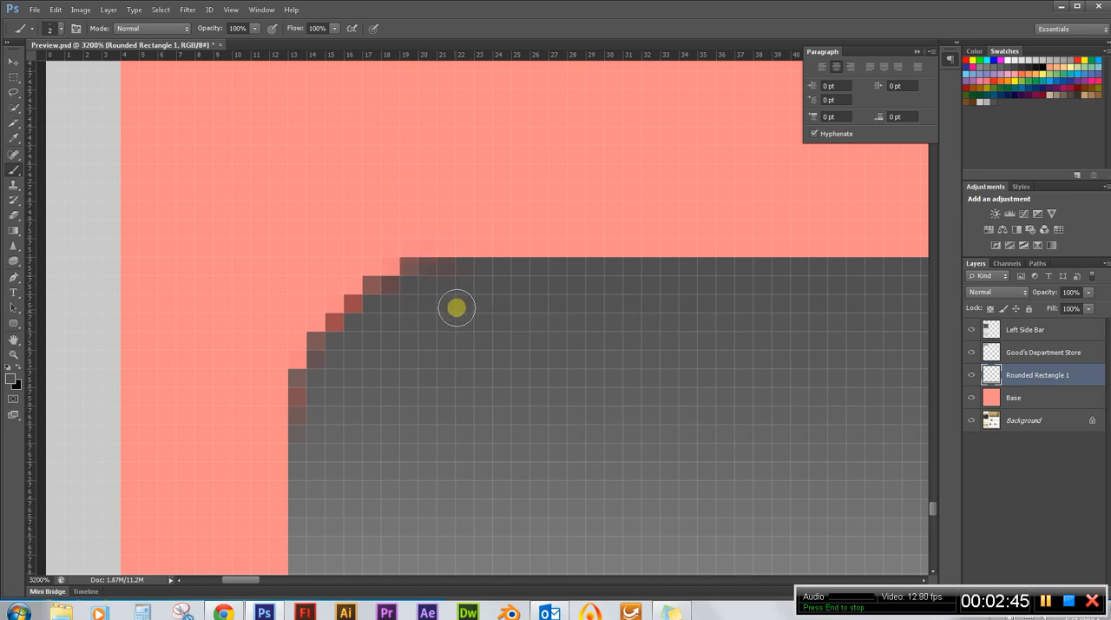
left_click(356, 322)
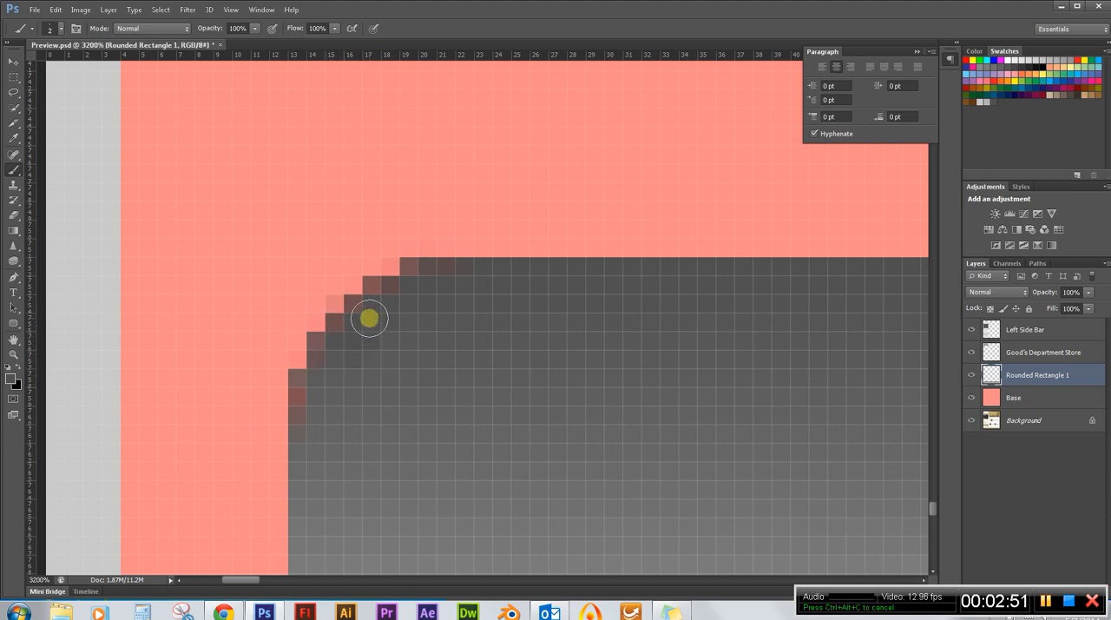
Sample the grey 5e5f5f from inside the upper-left corner and brush it over the reddish pixels lower on the curve.
left_click(9, 378)
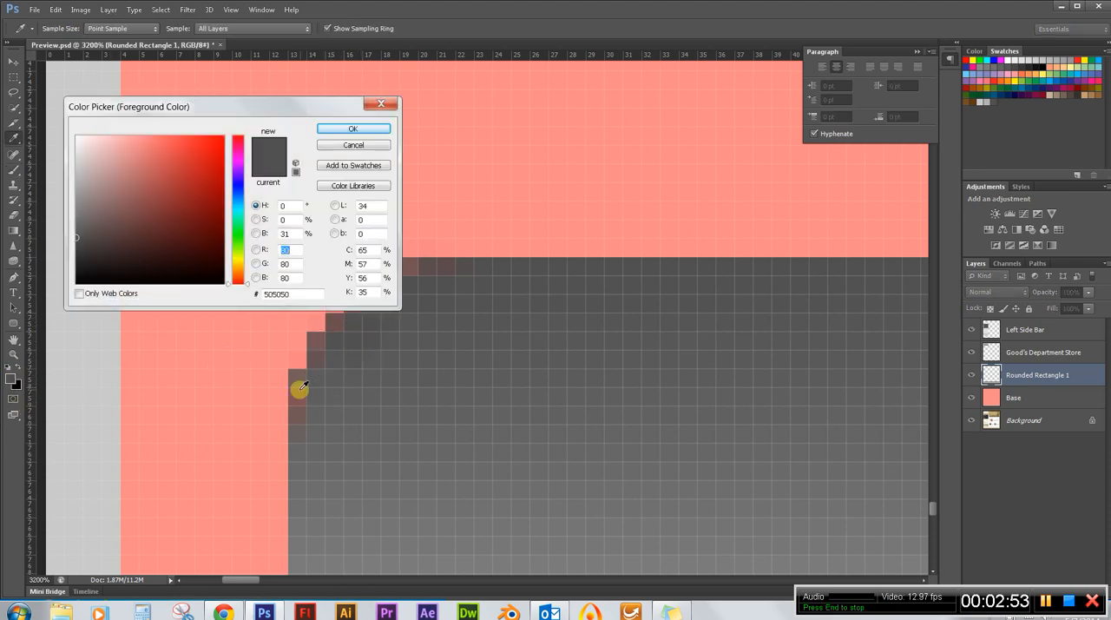
left_click(337, 394)
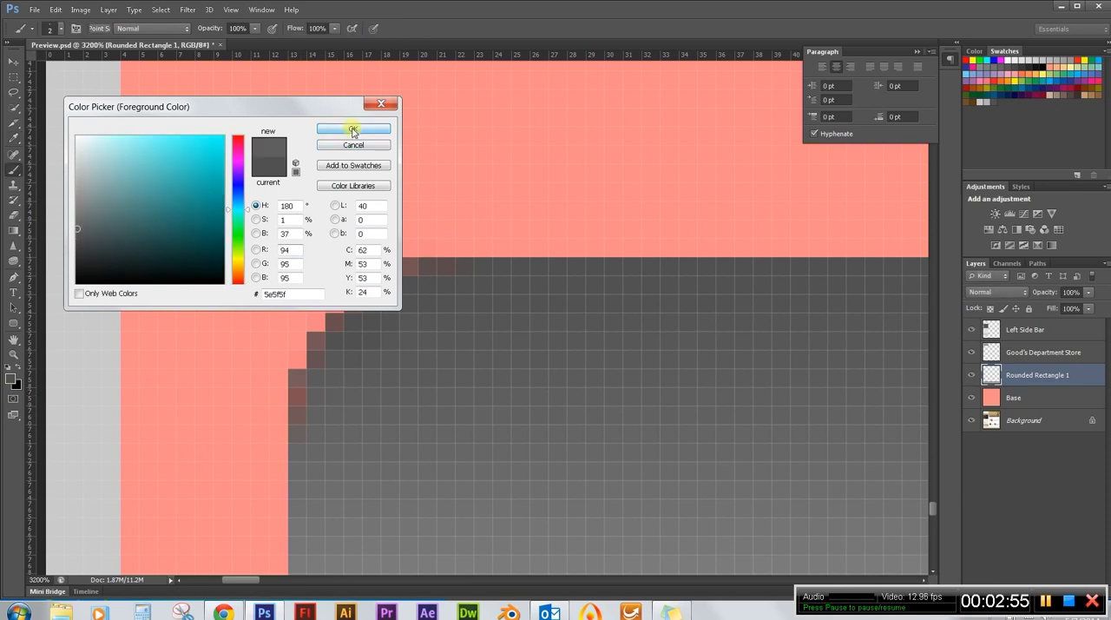
left_click(353, 128)
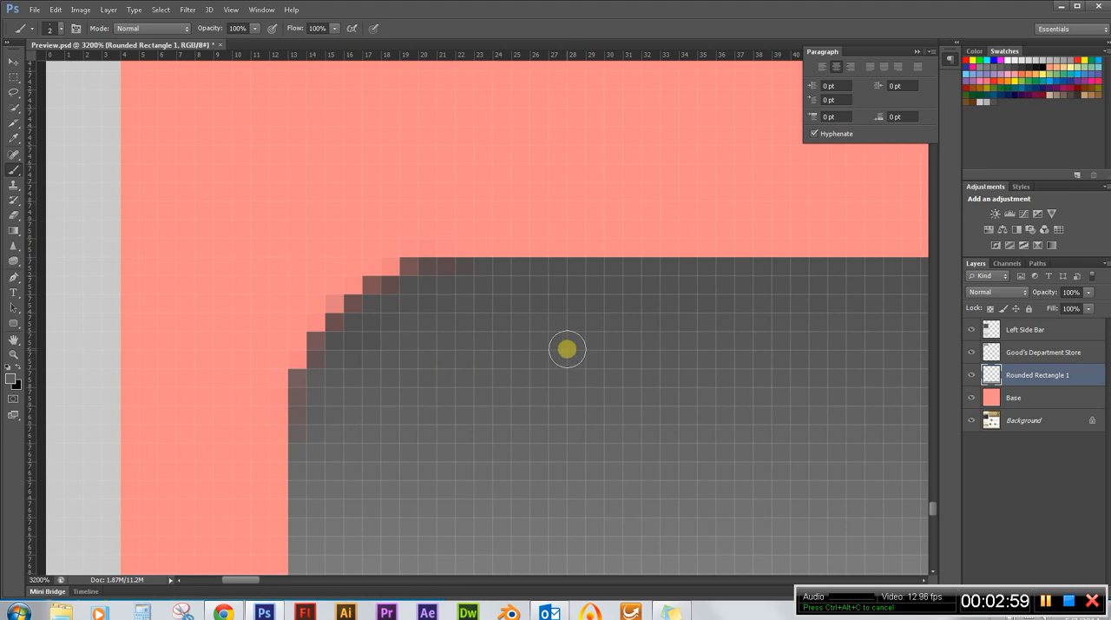
Rename the Rounded Rectangle 1 layer as Footer and make the Base layer active.
scroll(185, 235, "down", 5)
scroll(256, 330, "down", 8)
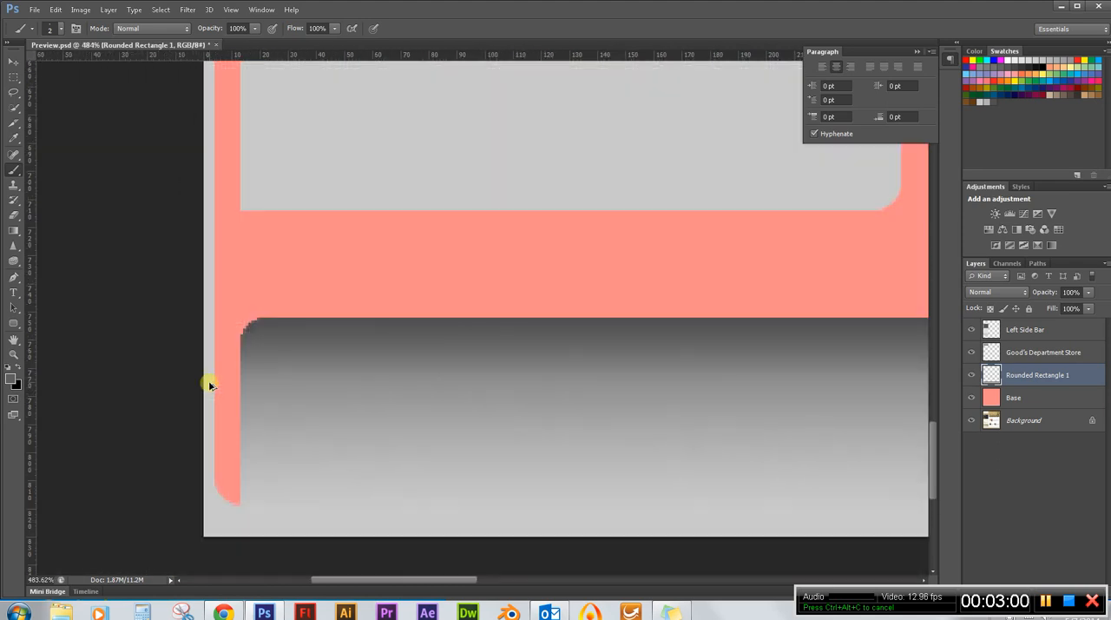
scroll(402, 496, "down", 2)
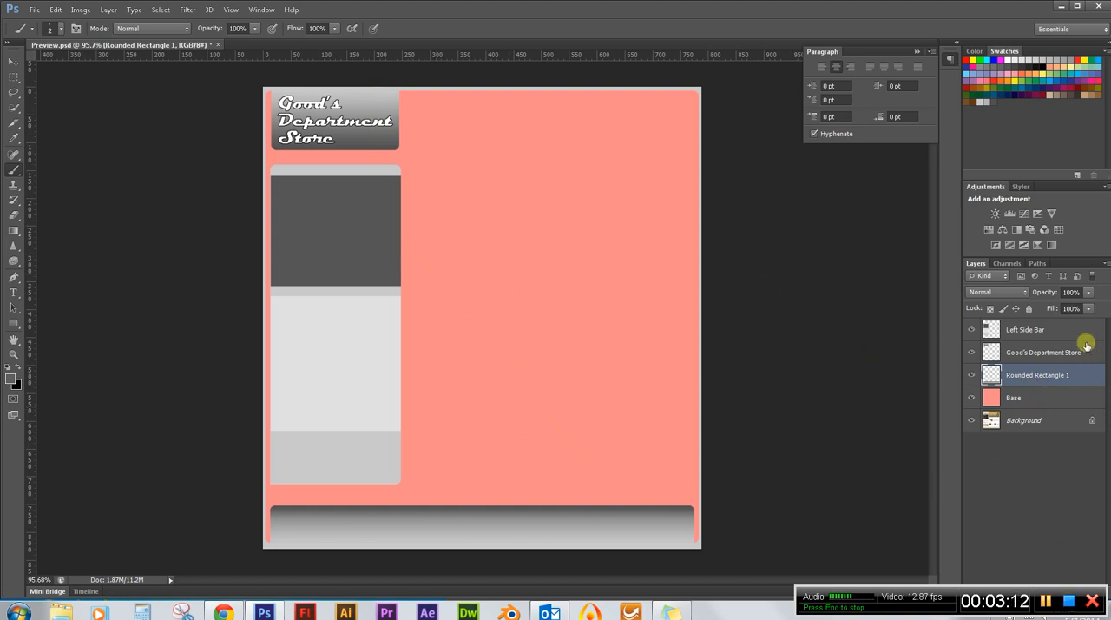
double_click(1029, 374)
type("Footer")
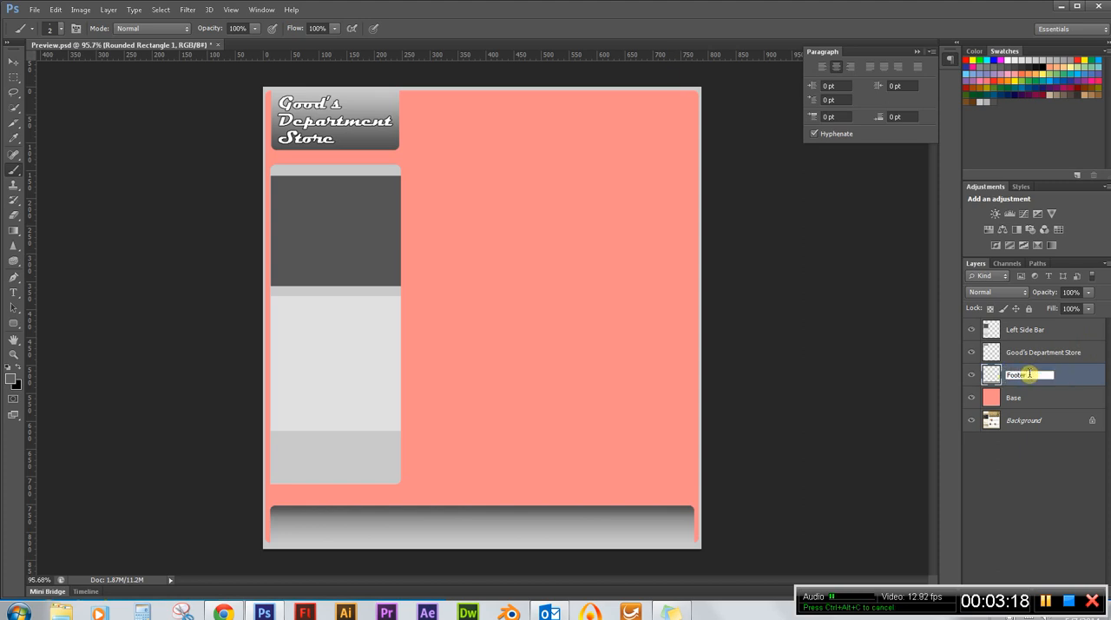
left_click(1046, 399)
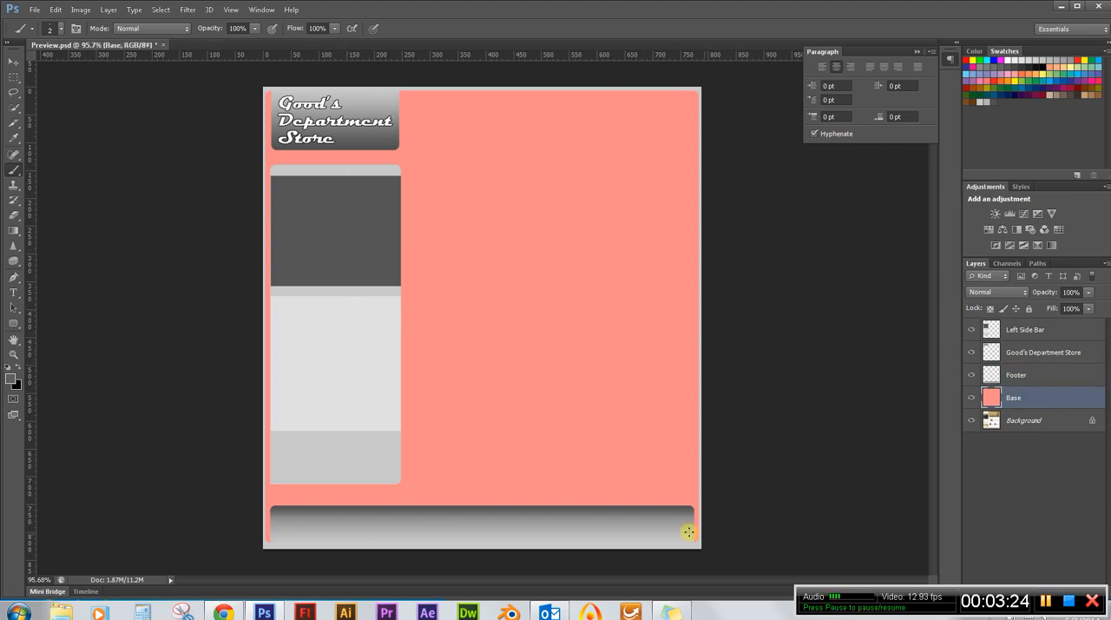
left_click_drag(688, 531, 695, 509)
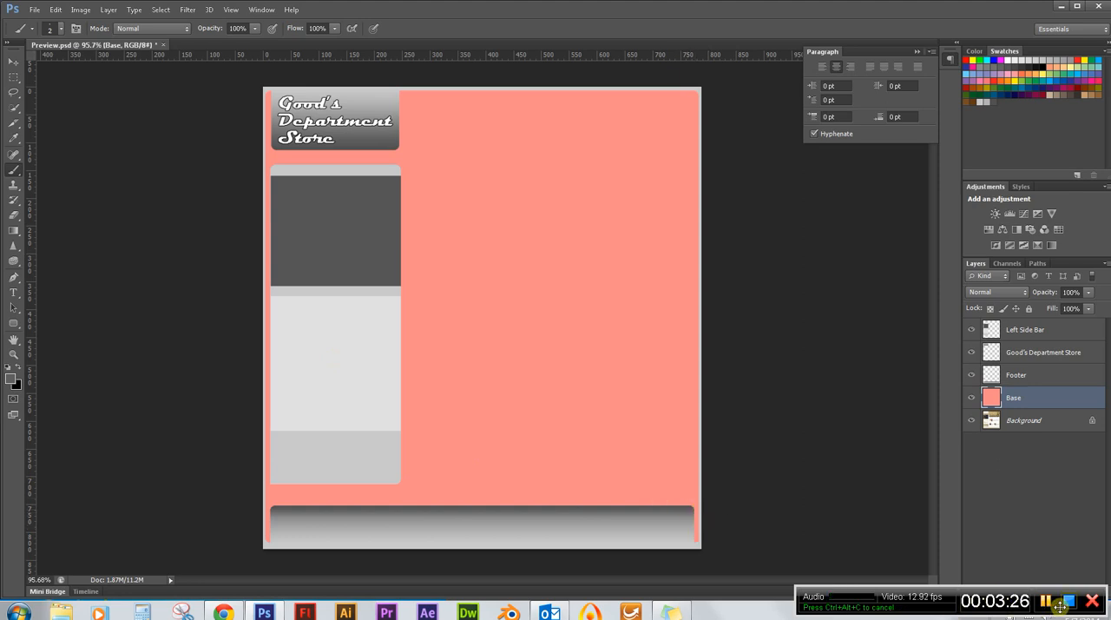